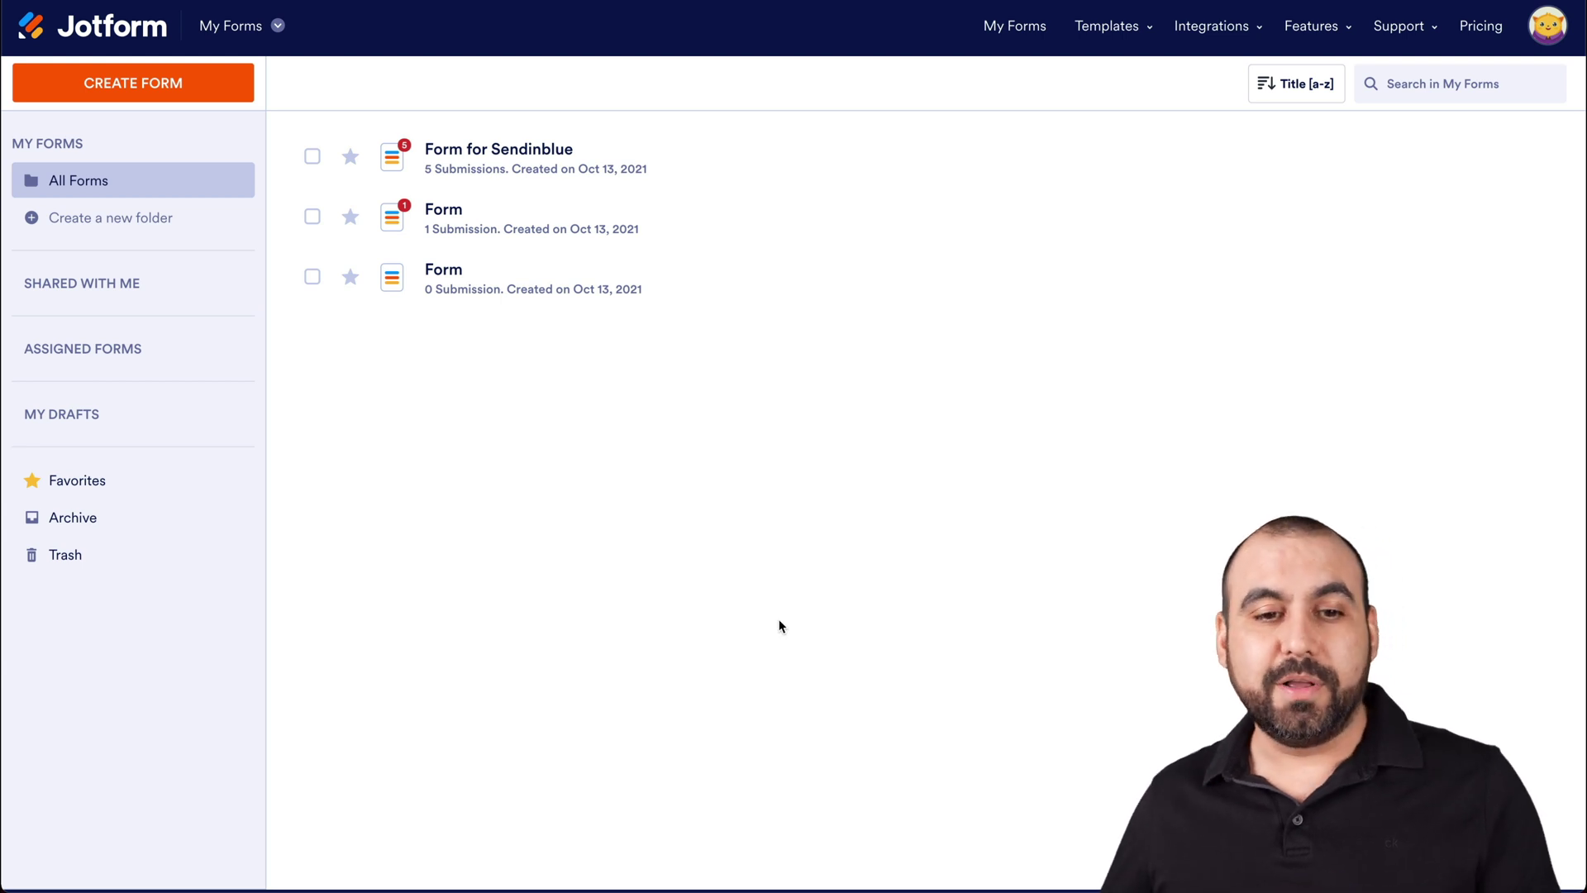
- Start a new form from Jotform's My Forms page
left_click(168, 94)
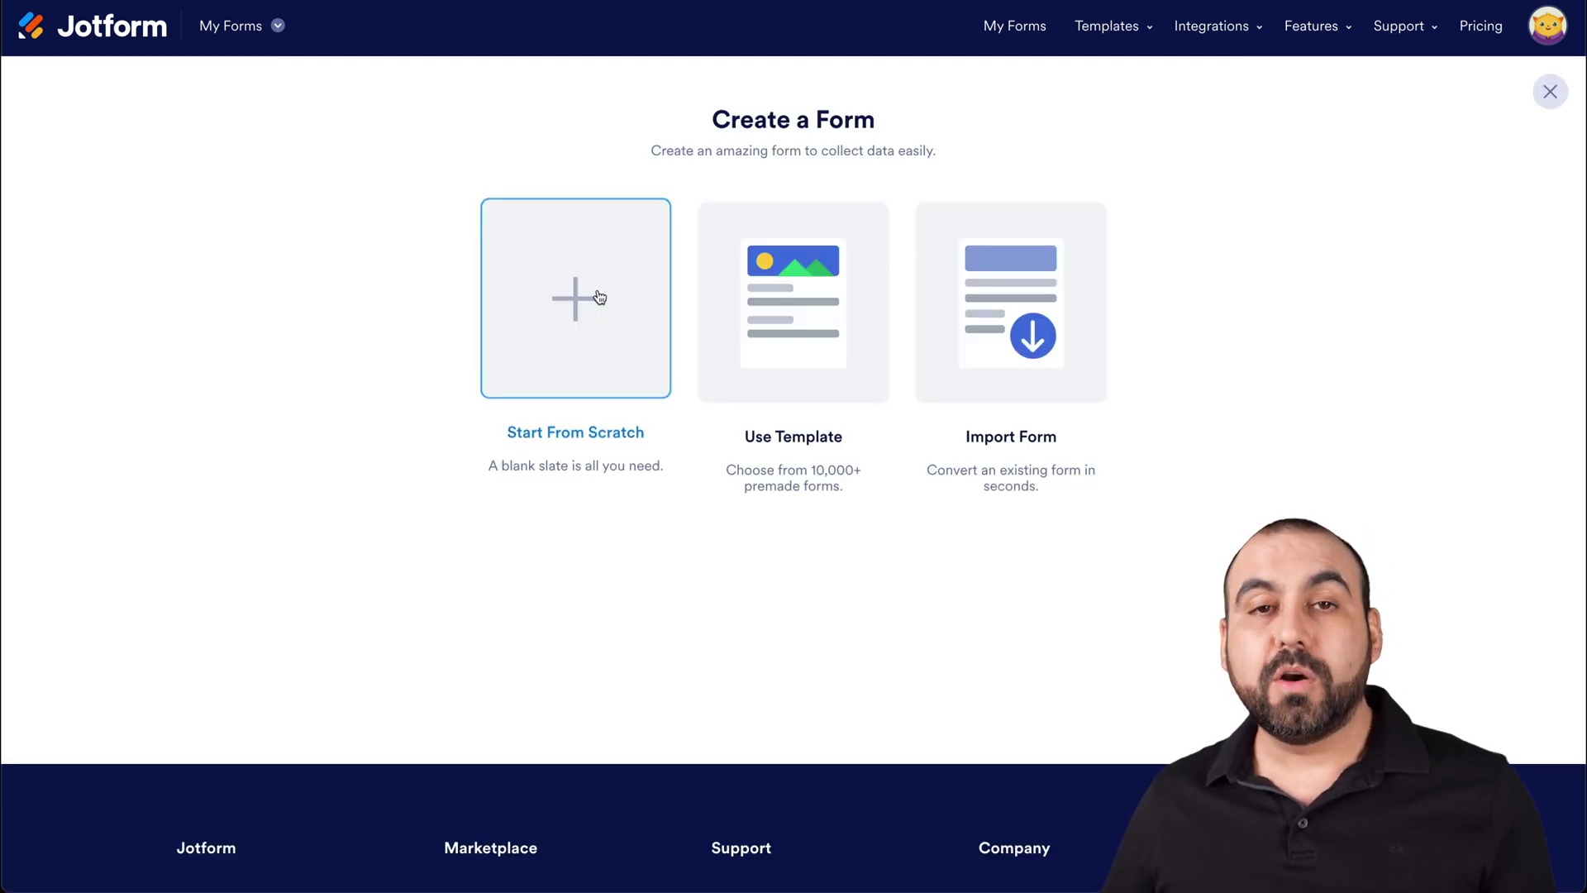
- Start a blank Classic Form and add Full Name, Phone, Email and Long Text fields
left_click(591, 300)
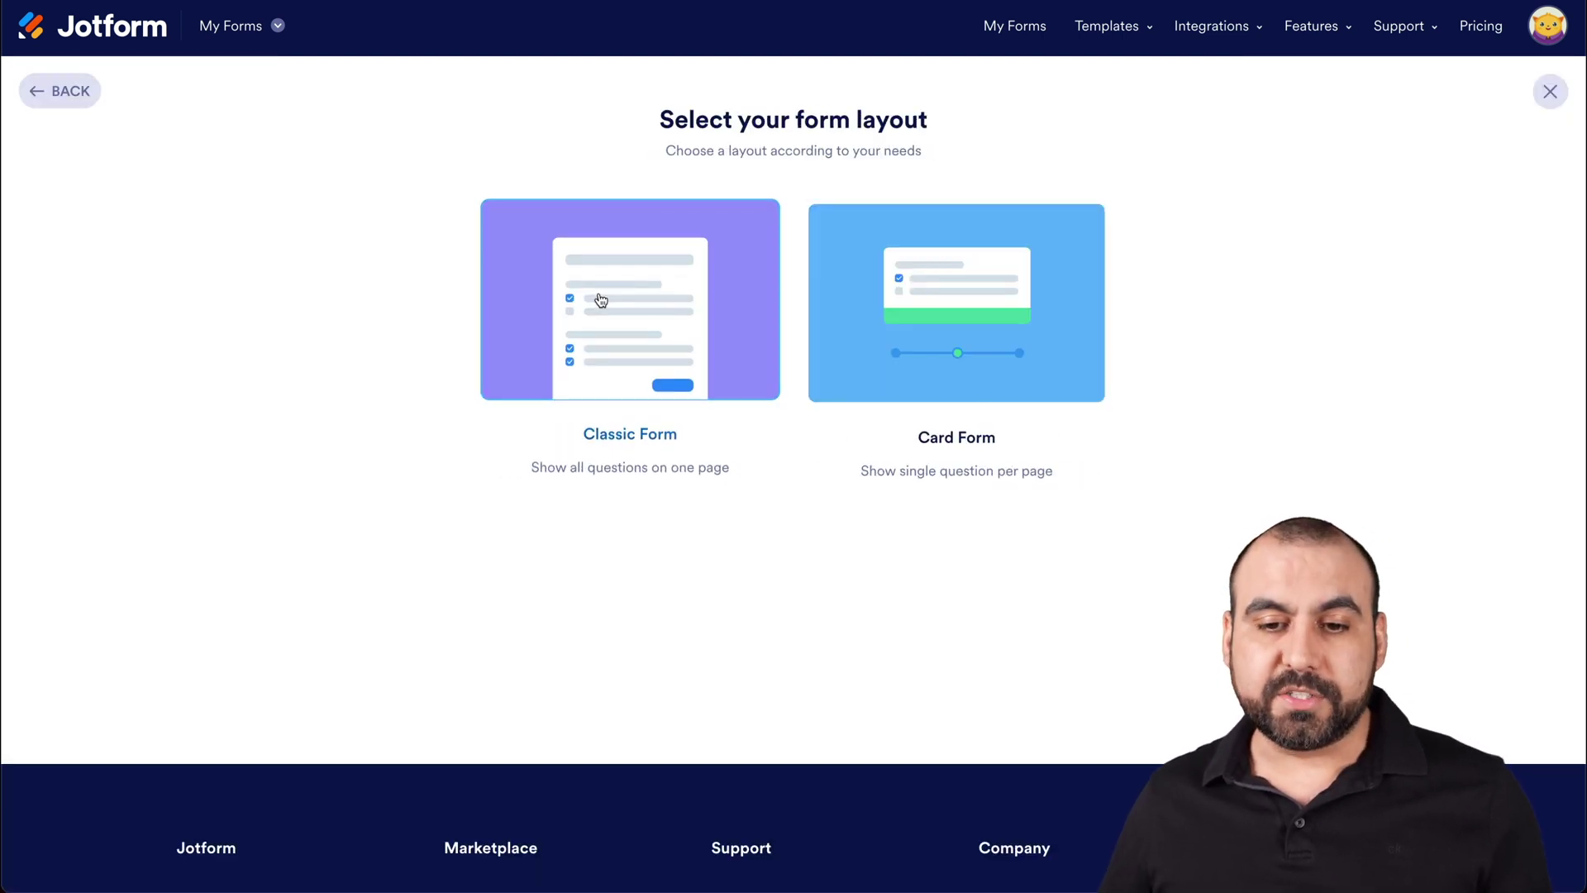
left_click(660, 347)
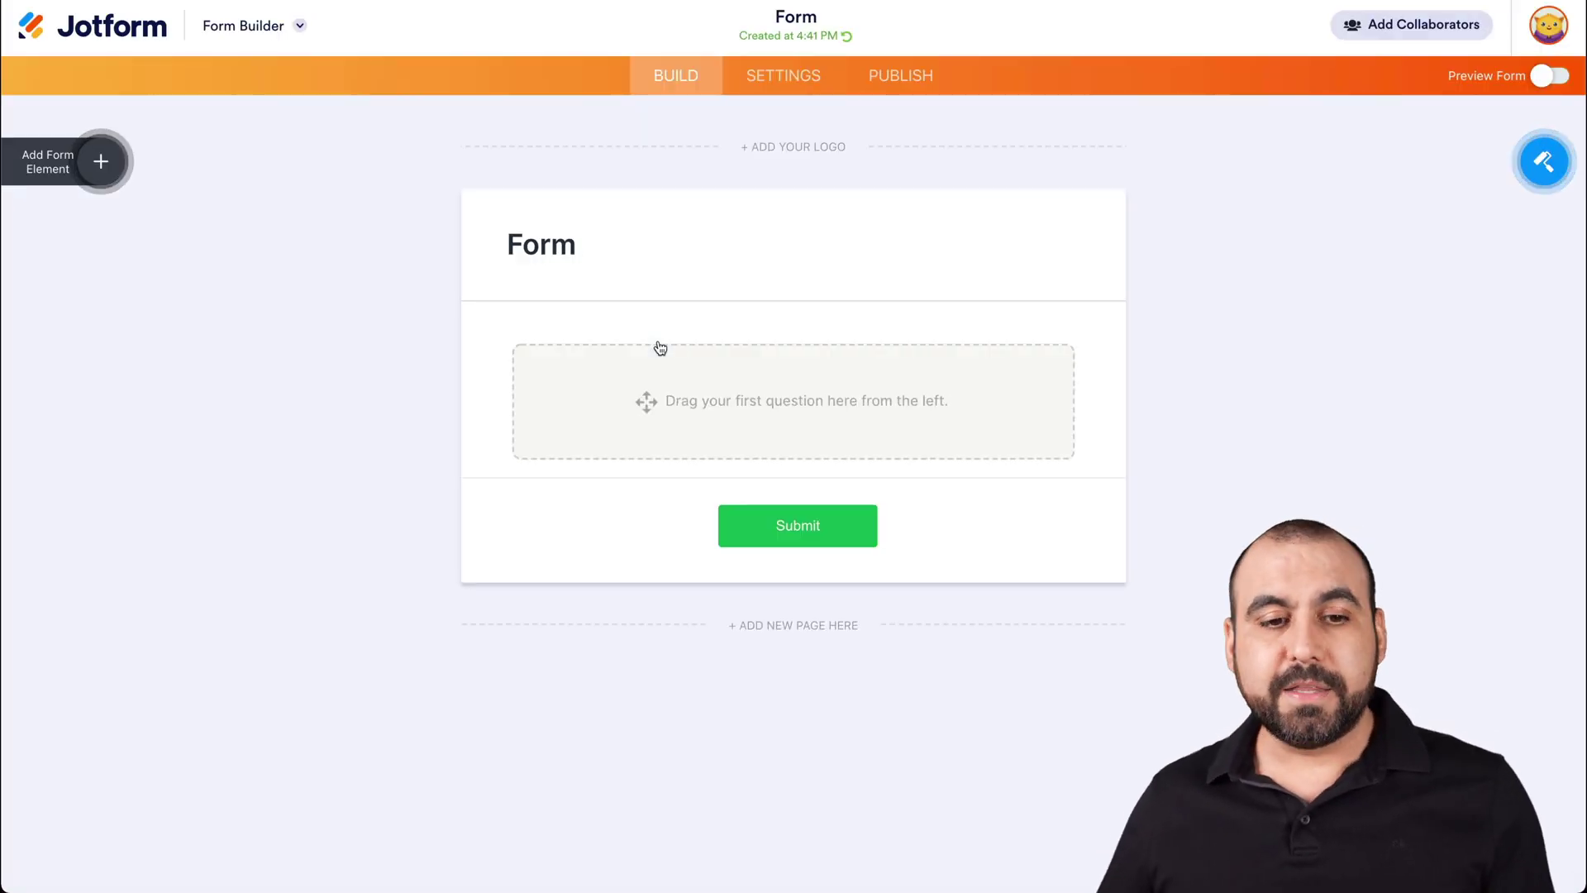
left_click(101, 159)
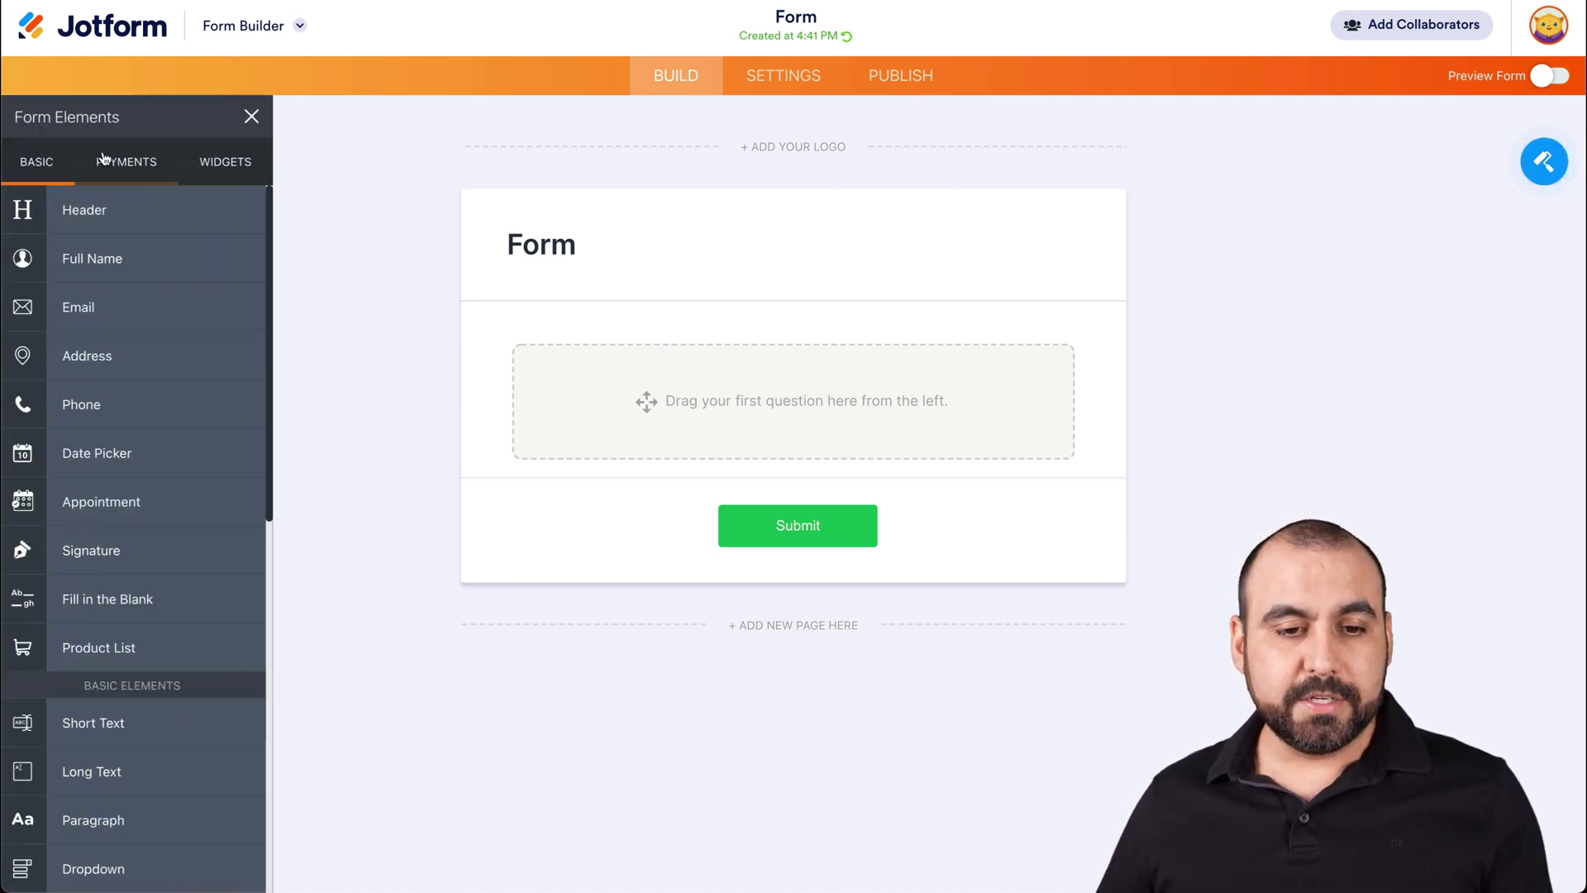
left_click(143, 271)
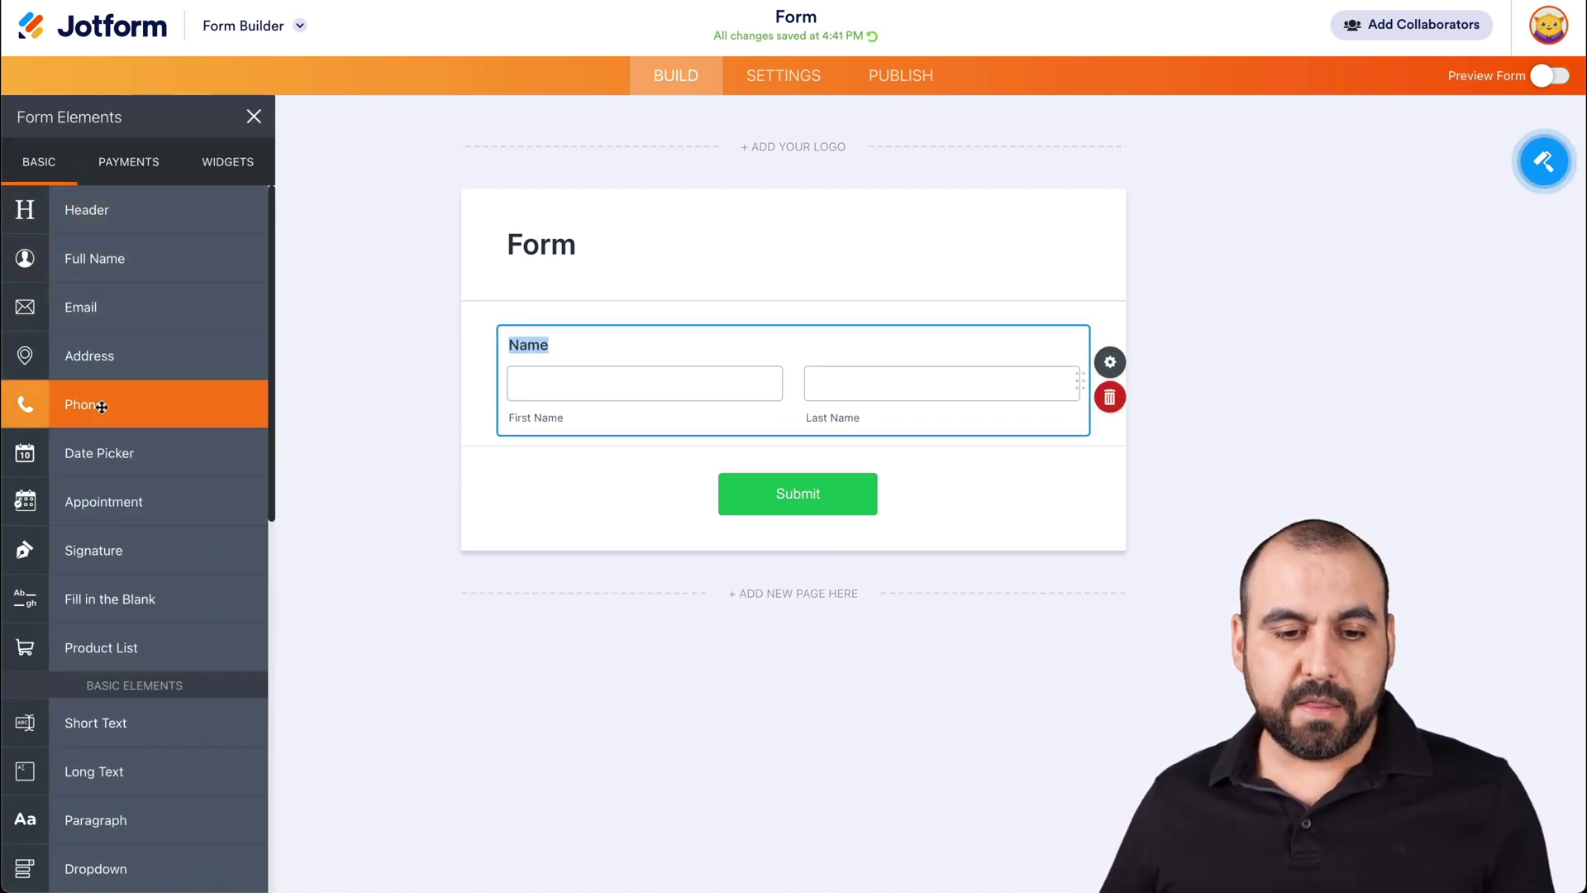
left_click(100, 407)
left_click(103, 307)
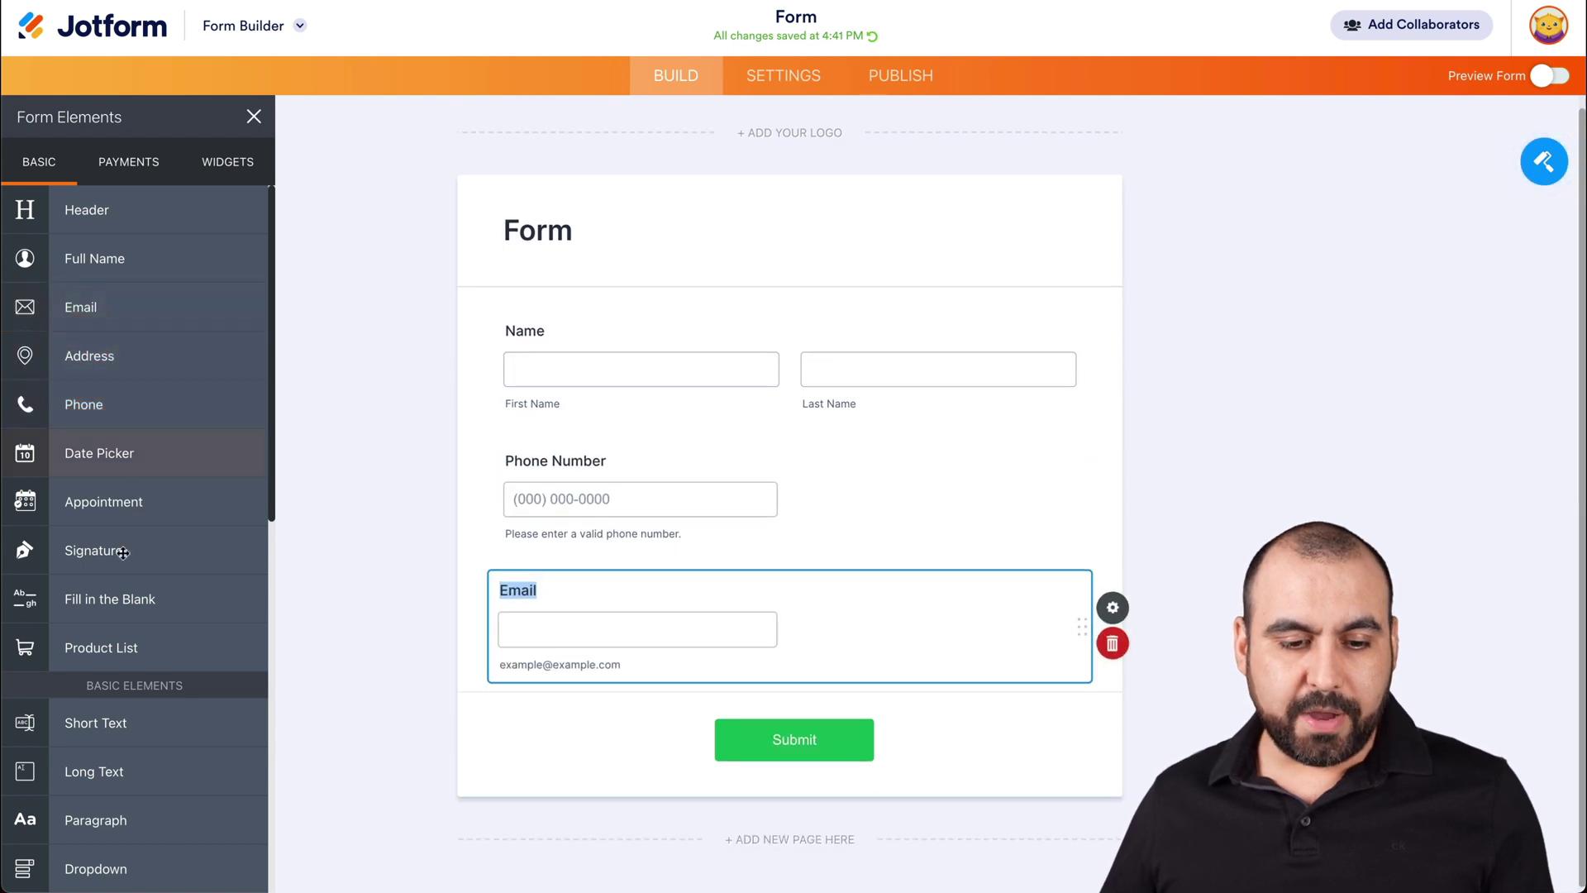
left_click(116, 773)
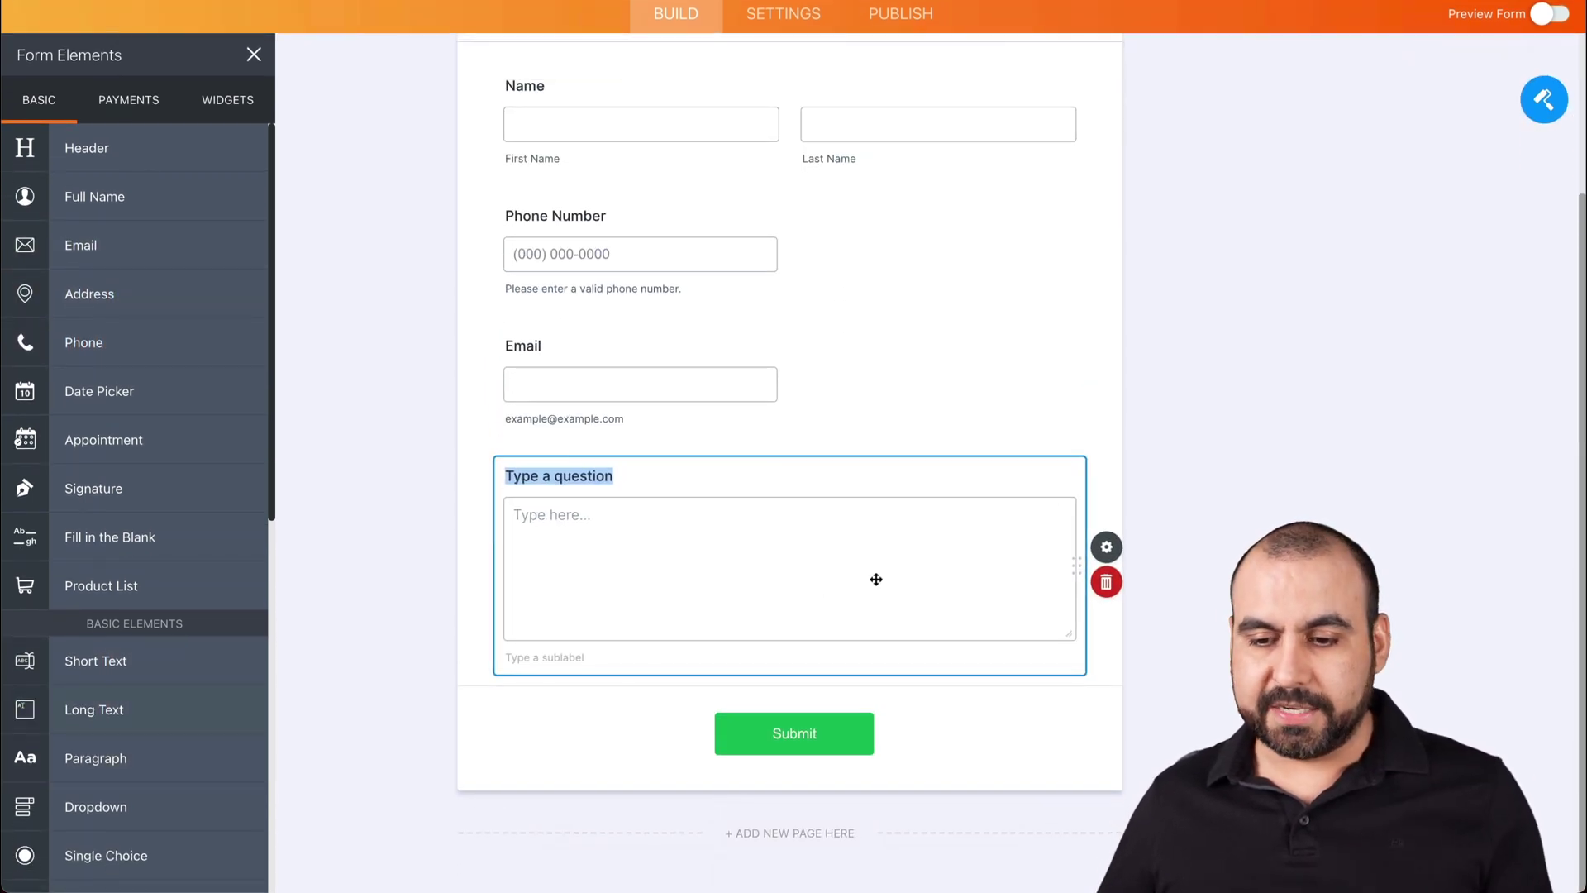
- Move the long text question above Email, rename it 'Suggestions', and open the form settings
left_click(1079, 526)
left_click_drag(1079, 461, 569, 436)
left_click(567, 482)
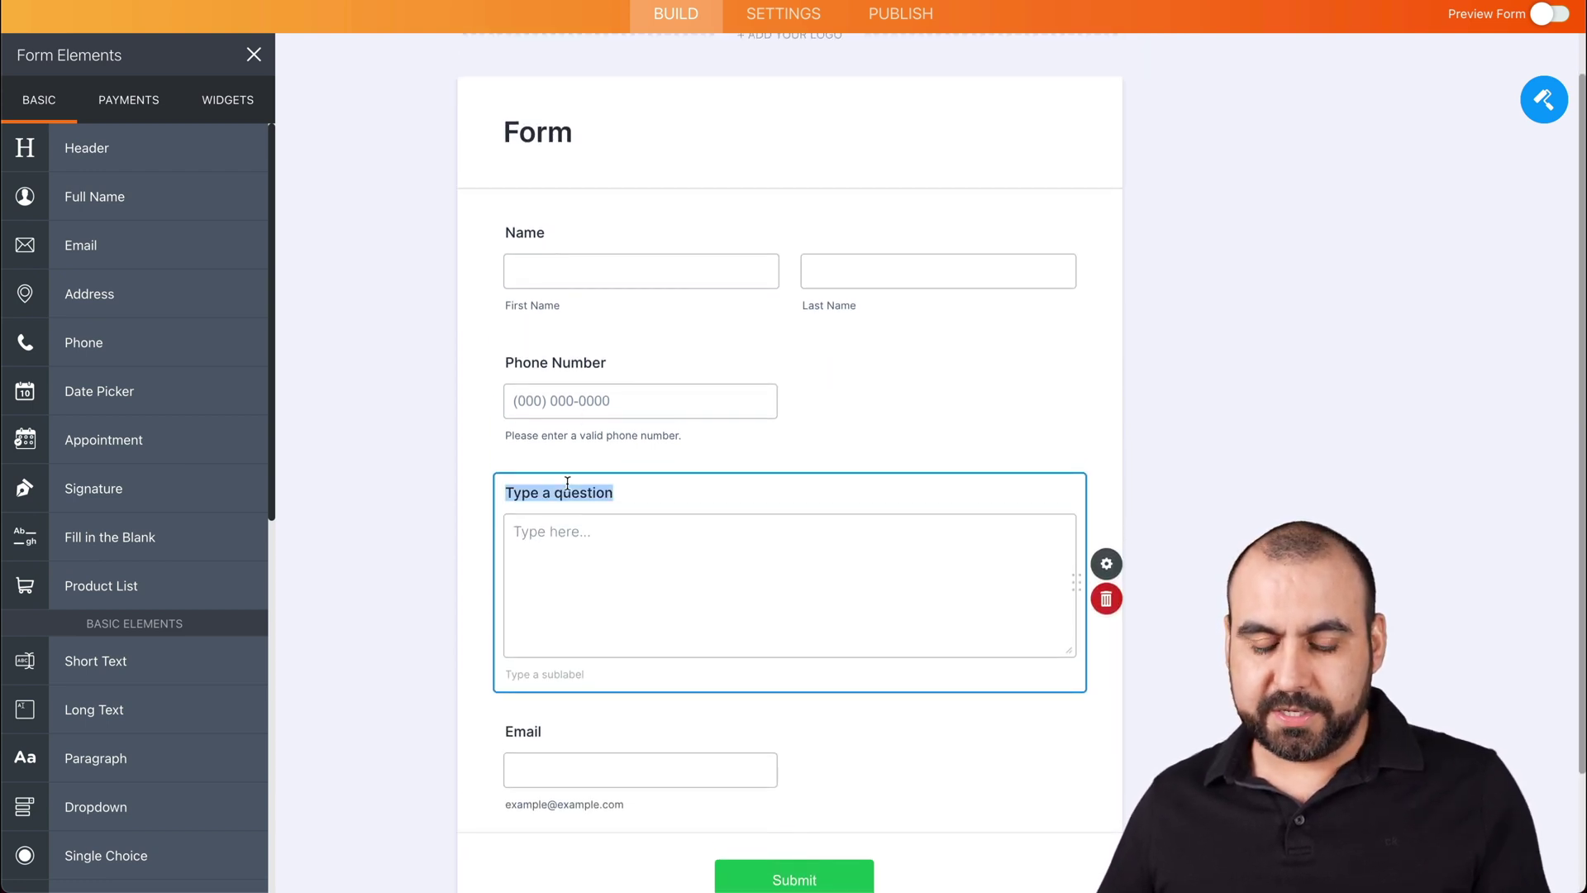
type("Suggestions")
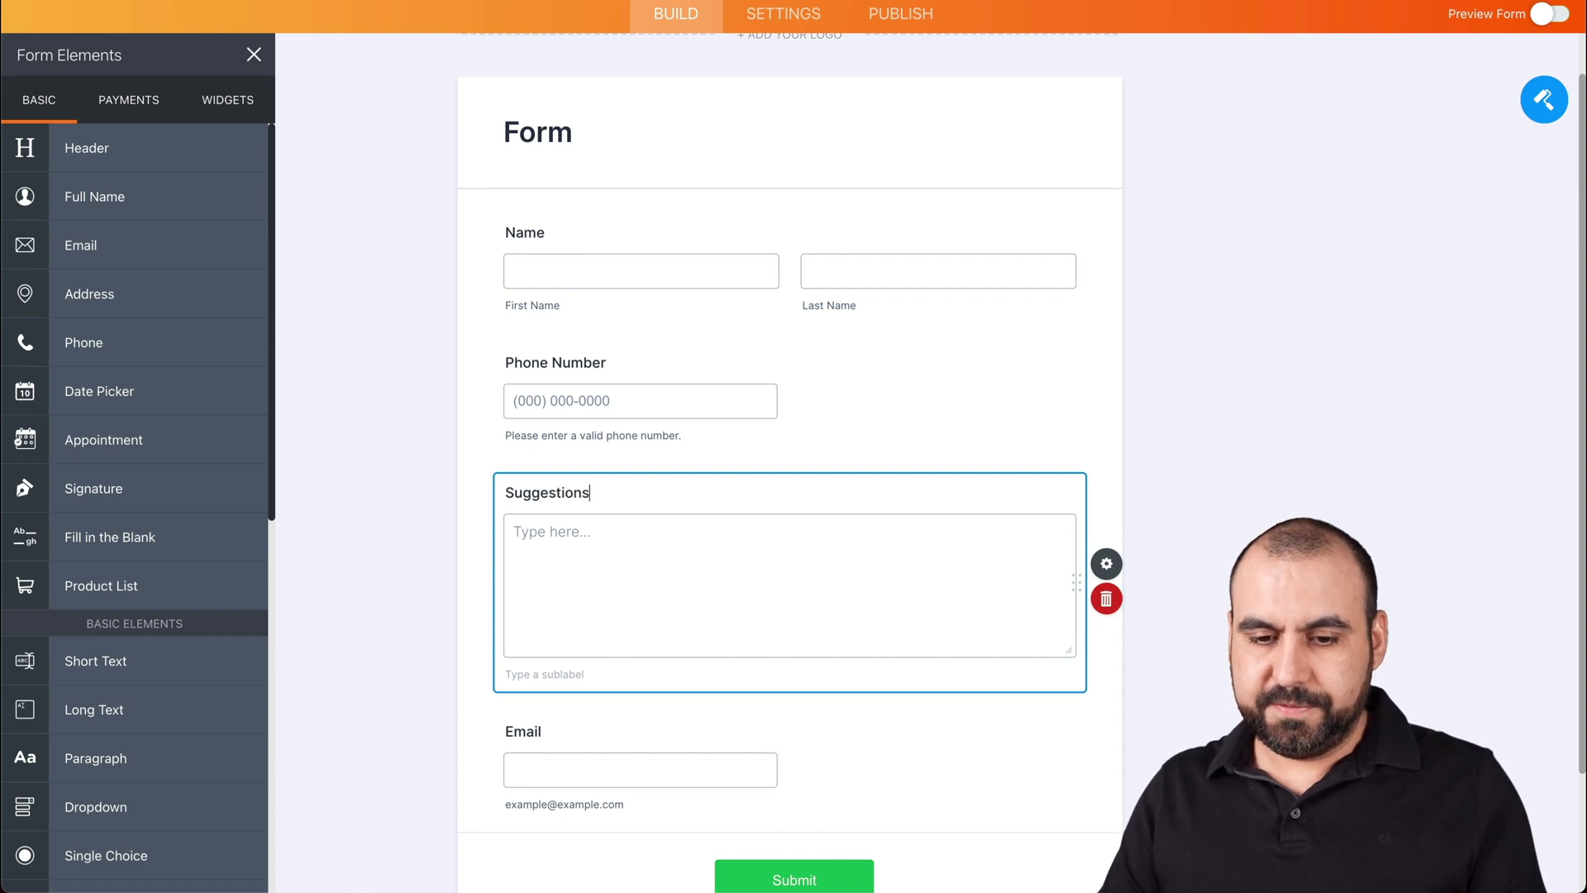
left_click(486, 450)
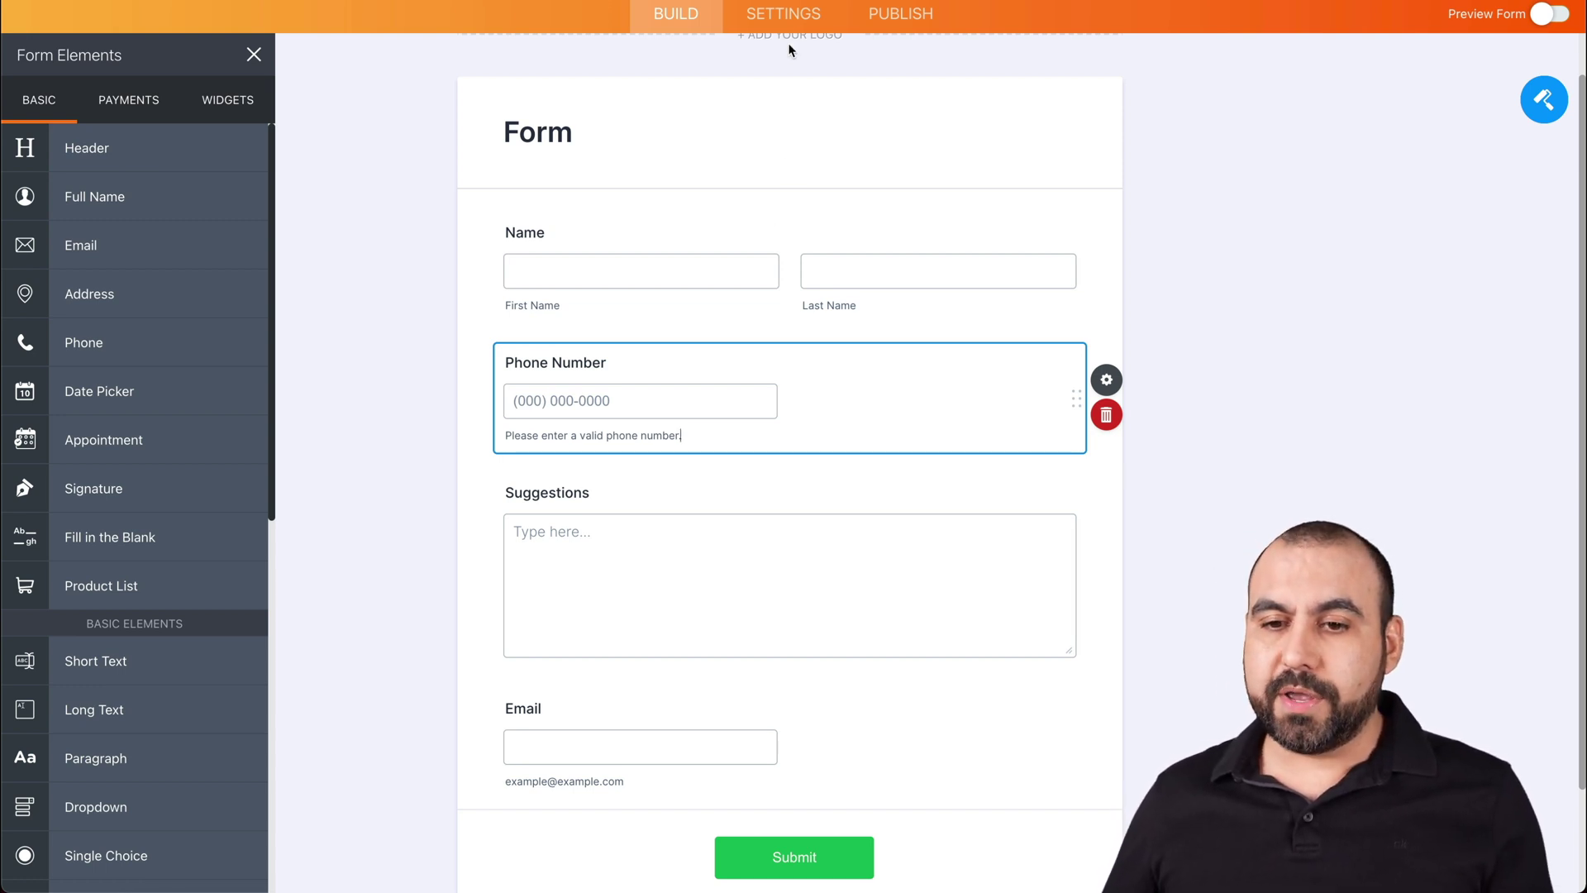
left_click(802, 18)
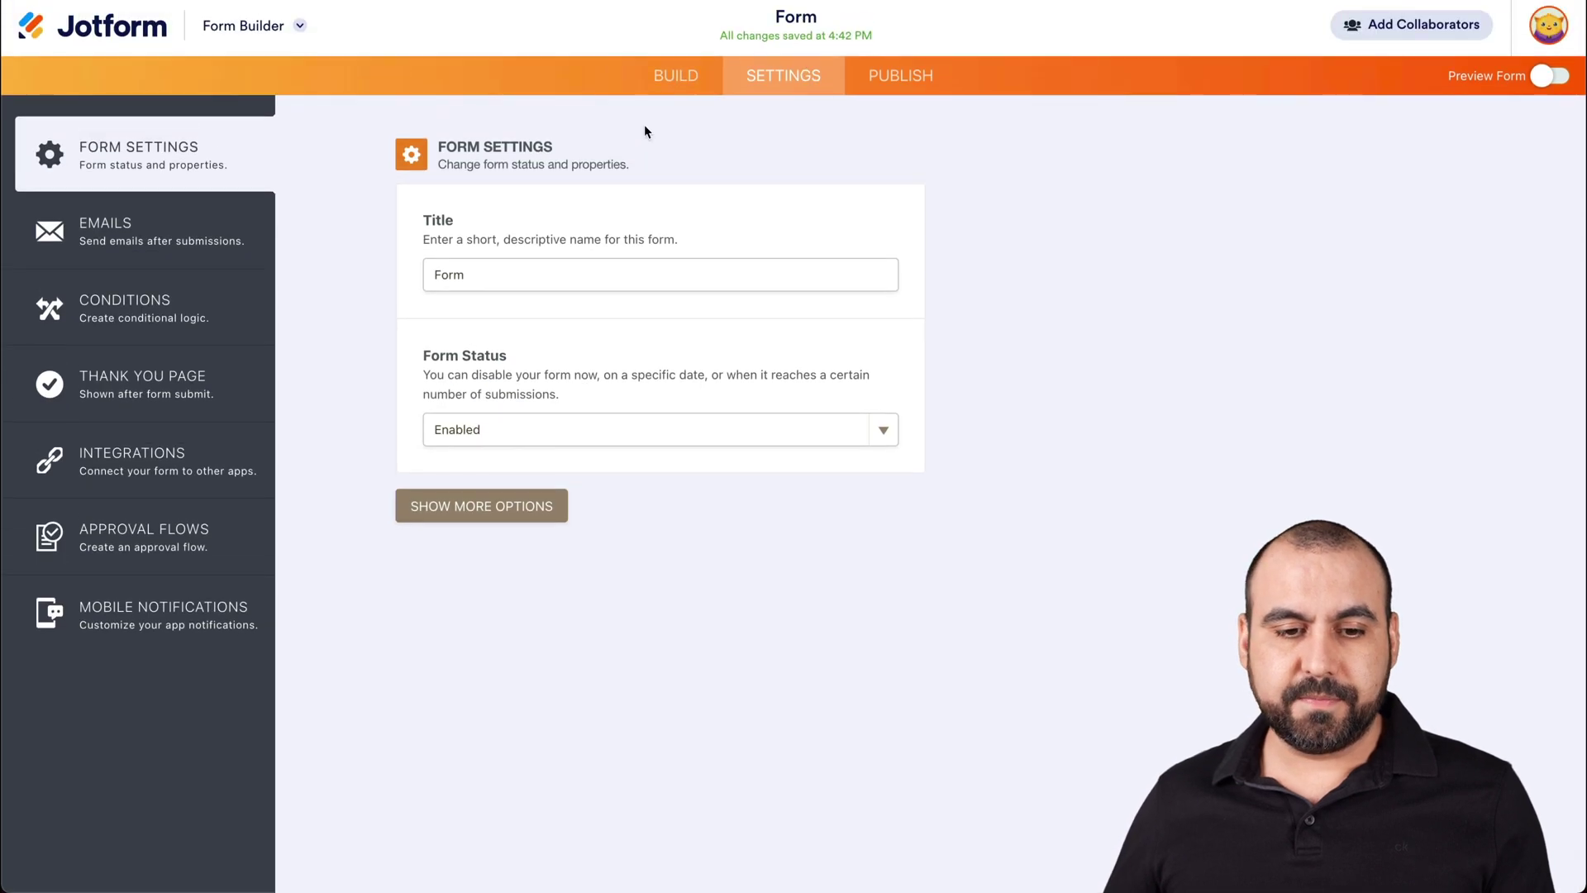
- Search the form's integrations for 'webhook' and open the WebHooks integration
left_click(252, 448)
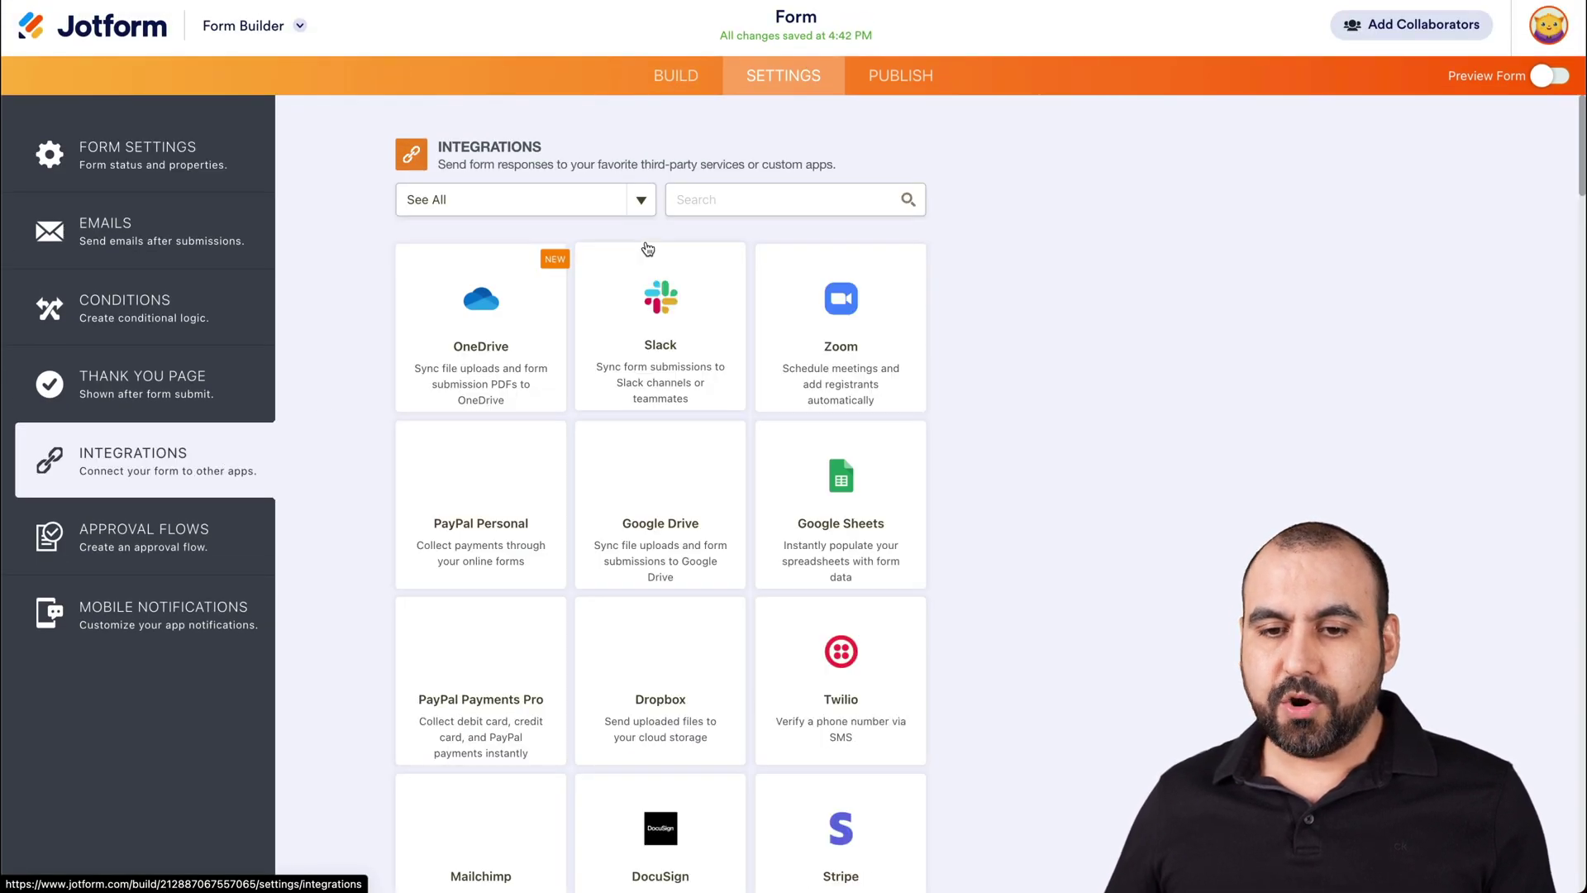
left_click(703, 200)
type("webhook")
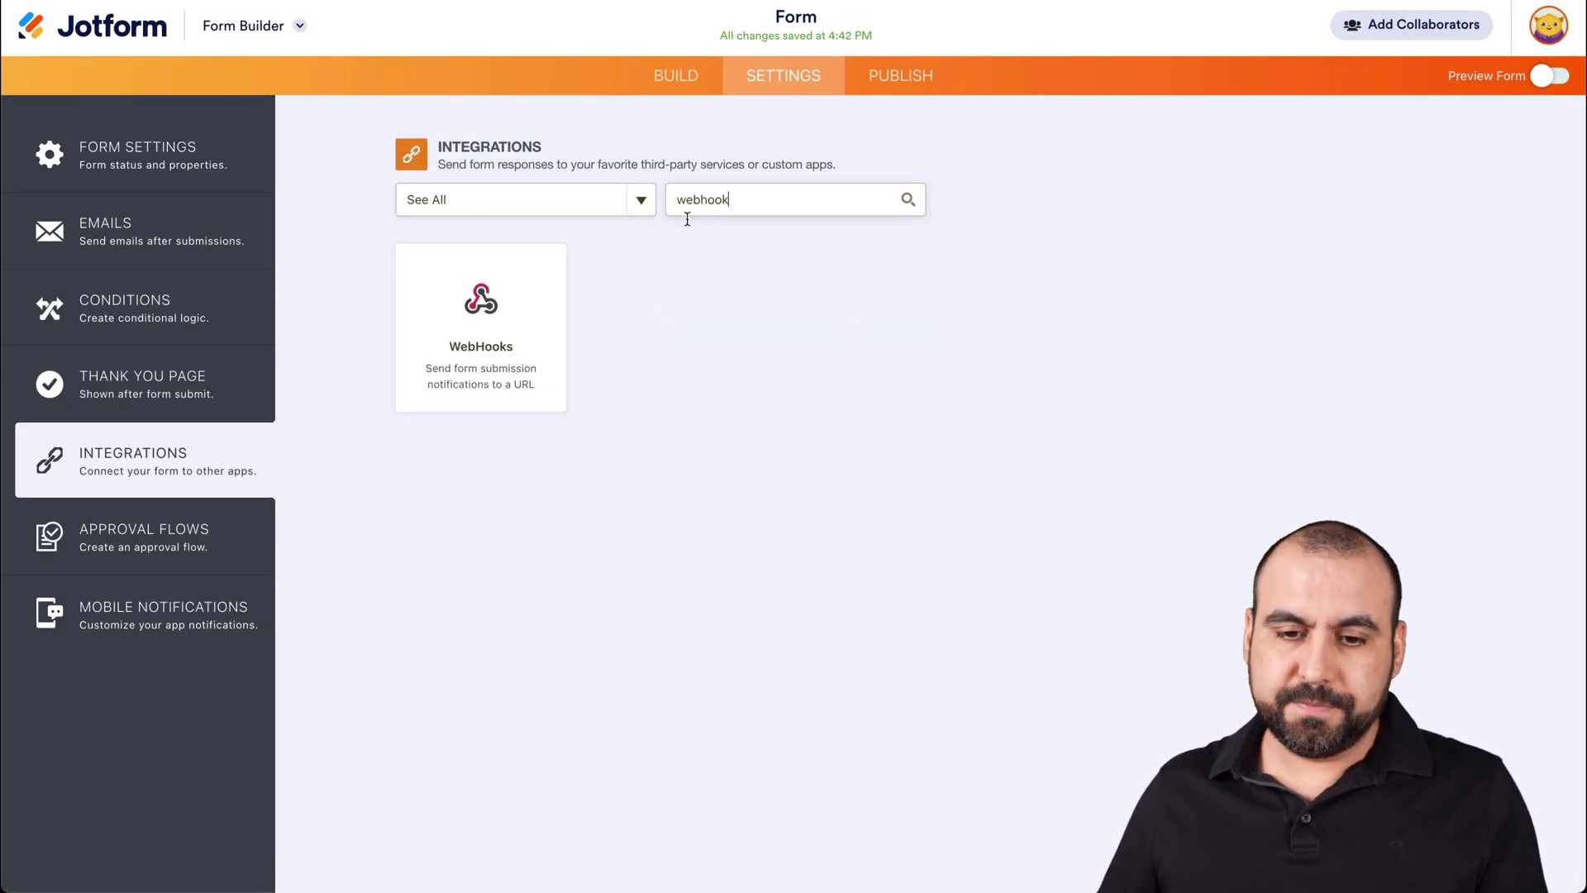
left_click(534, 307)
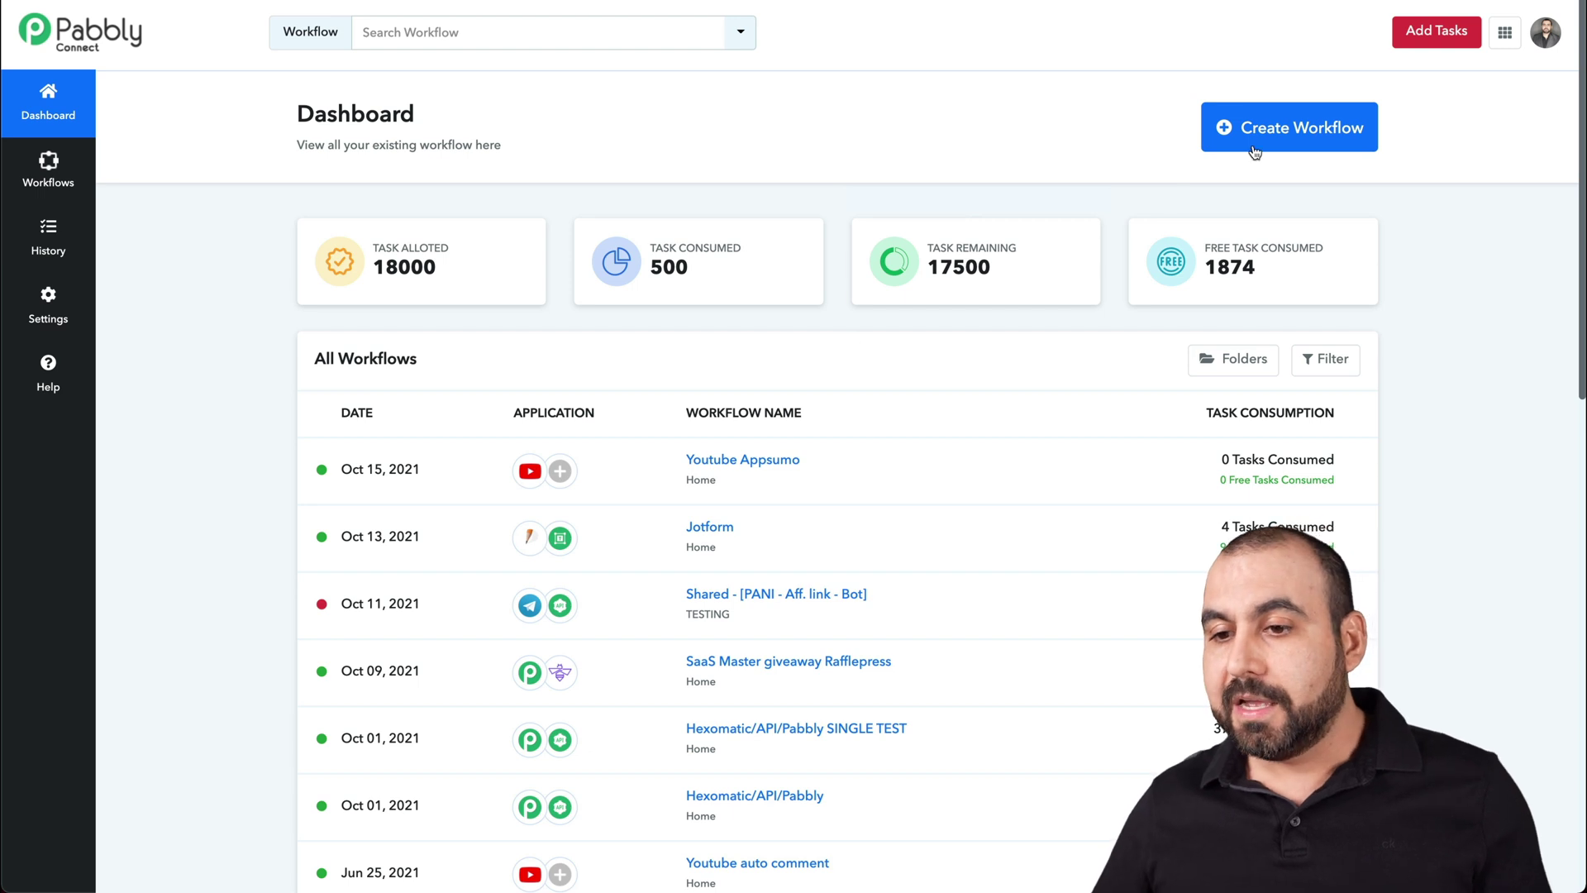
- Create a new Pabbly workflow named 'Jotform SMS with Twilio'
left_click(1287, 142)
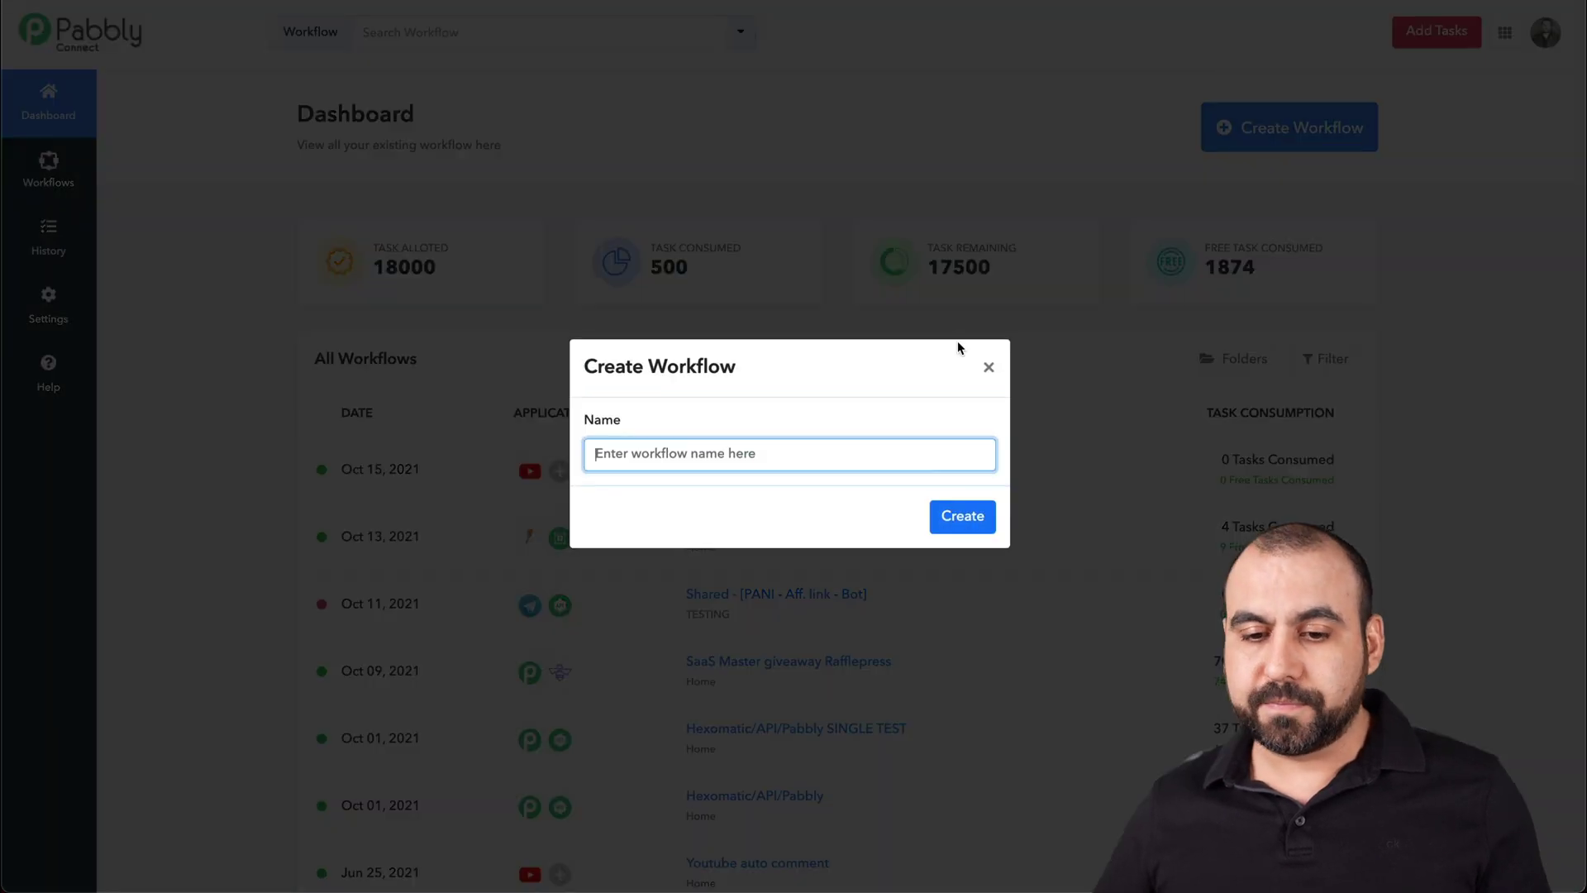
type("Jotform ")
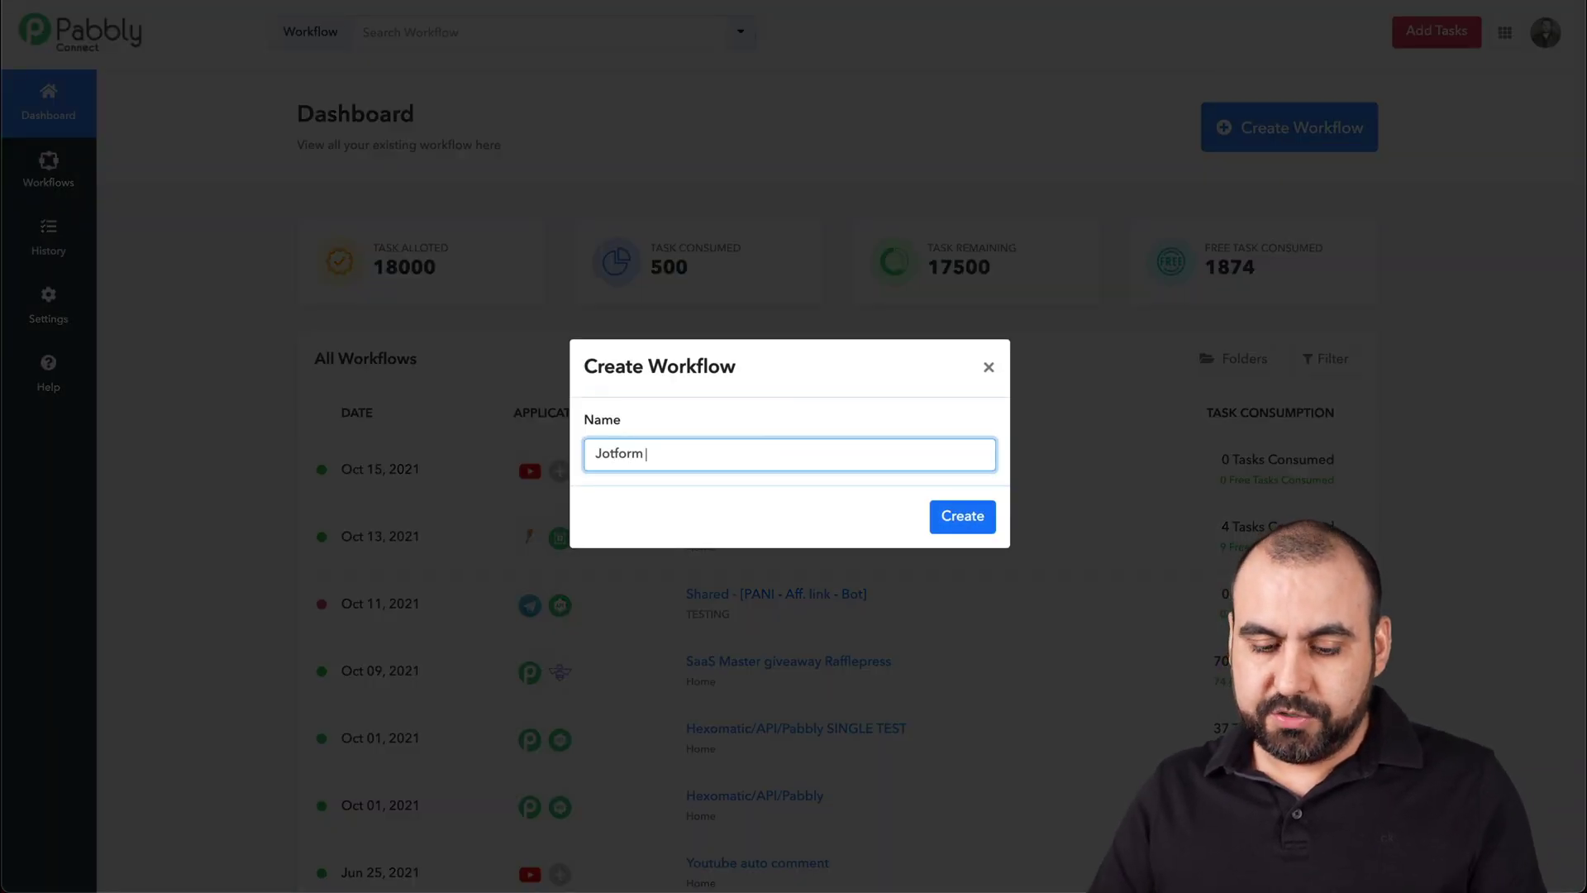
type("SMS wit")
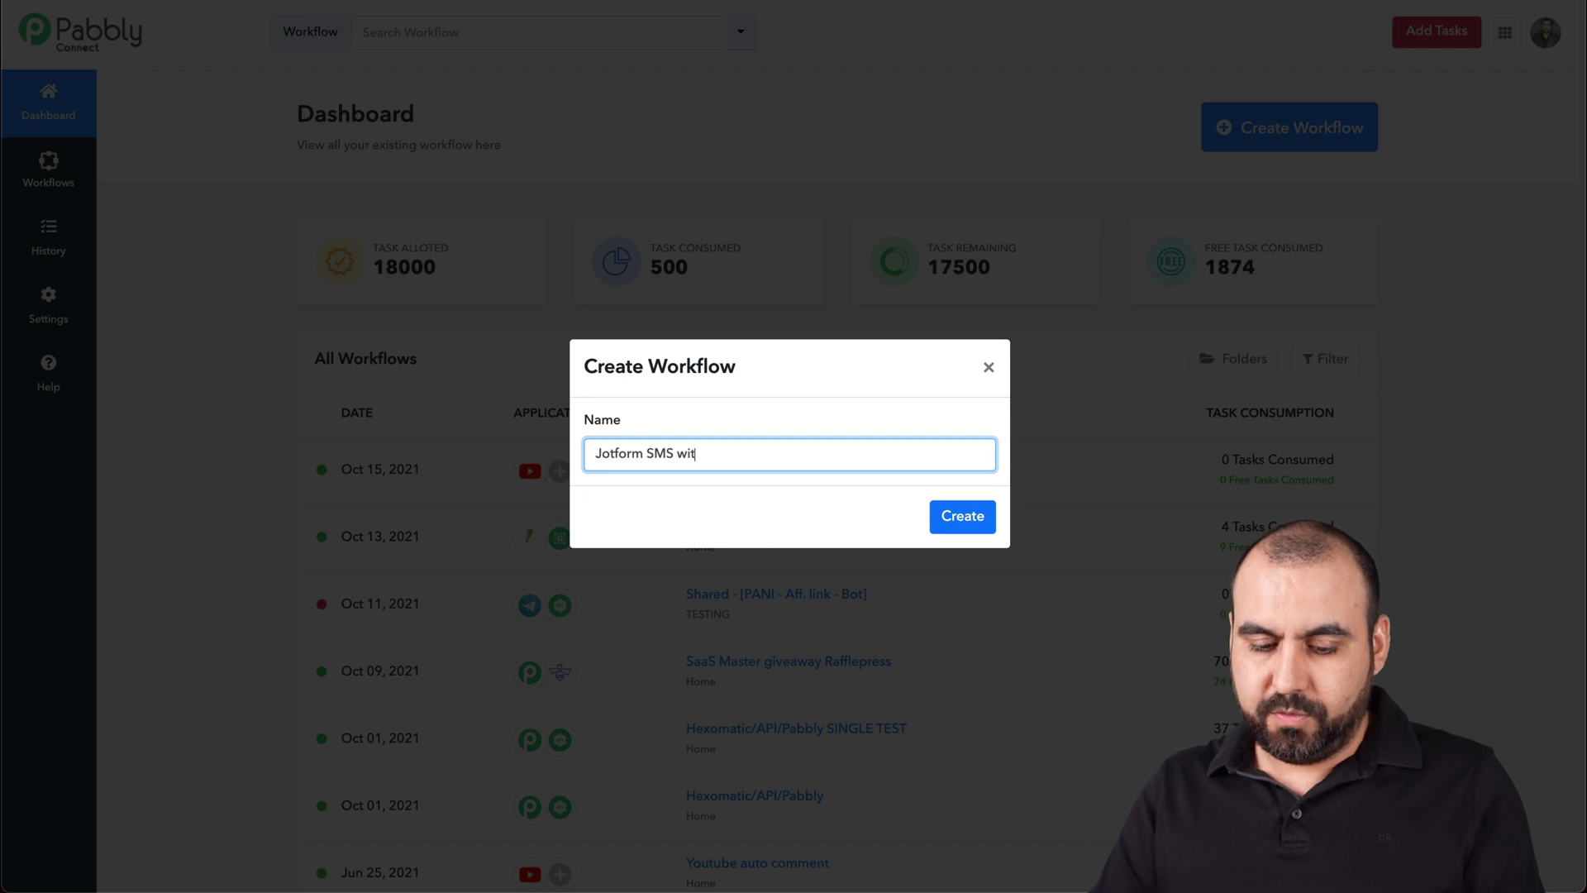
type("h Twilio")
left_click(950, 522)
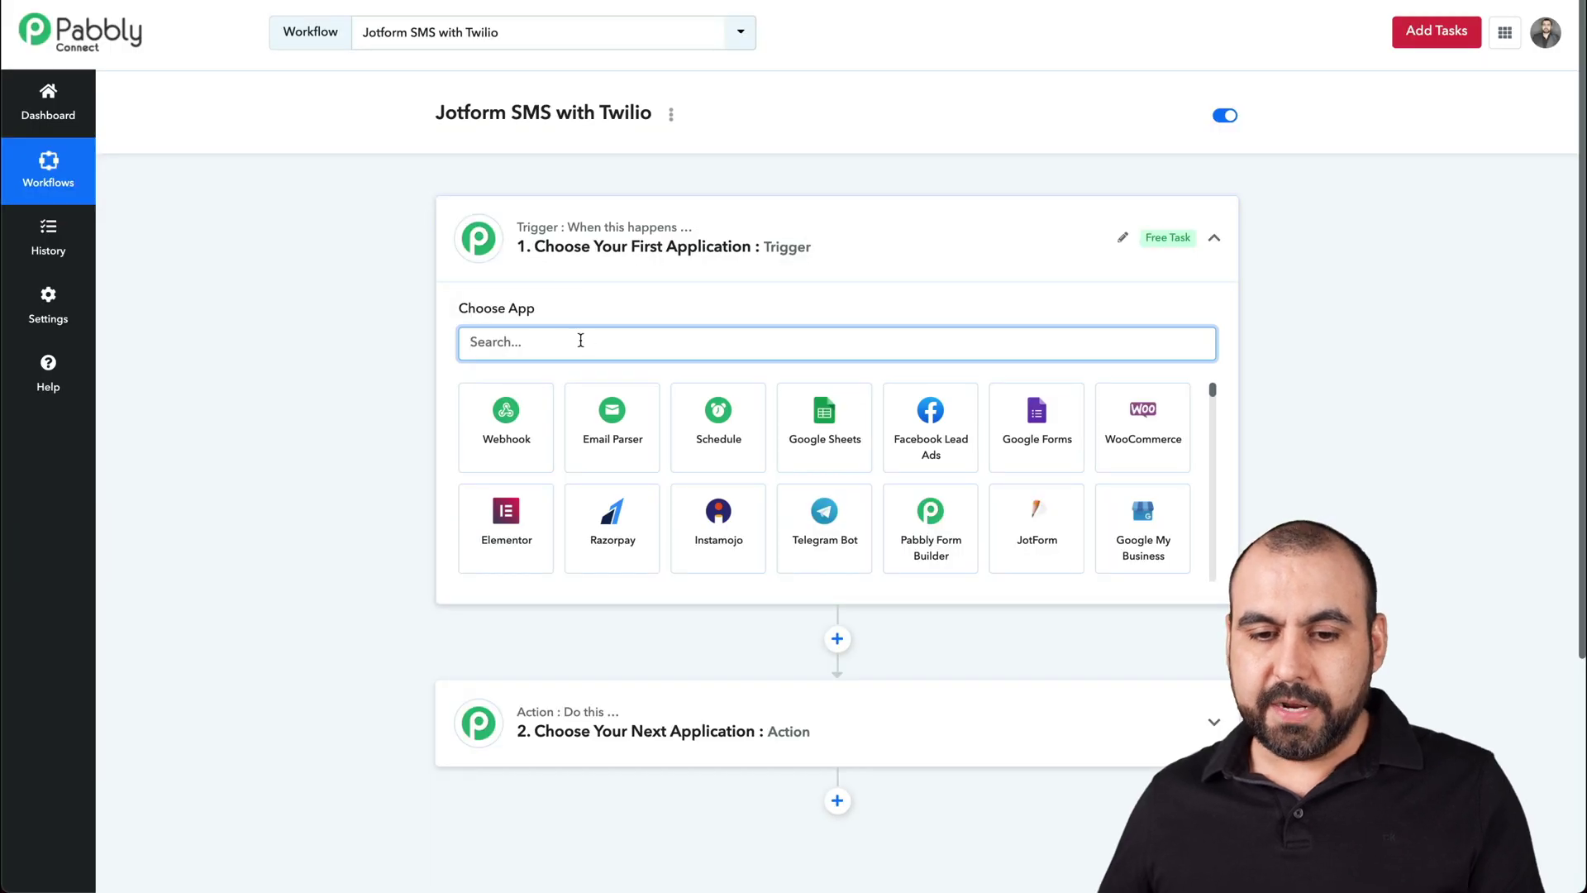
- Set the trigger to JotForm New Response and copy its webhook URL
type("jotf")
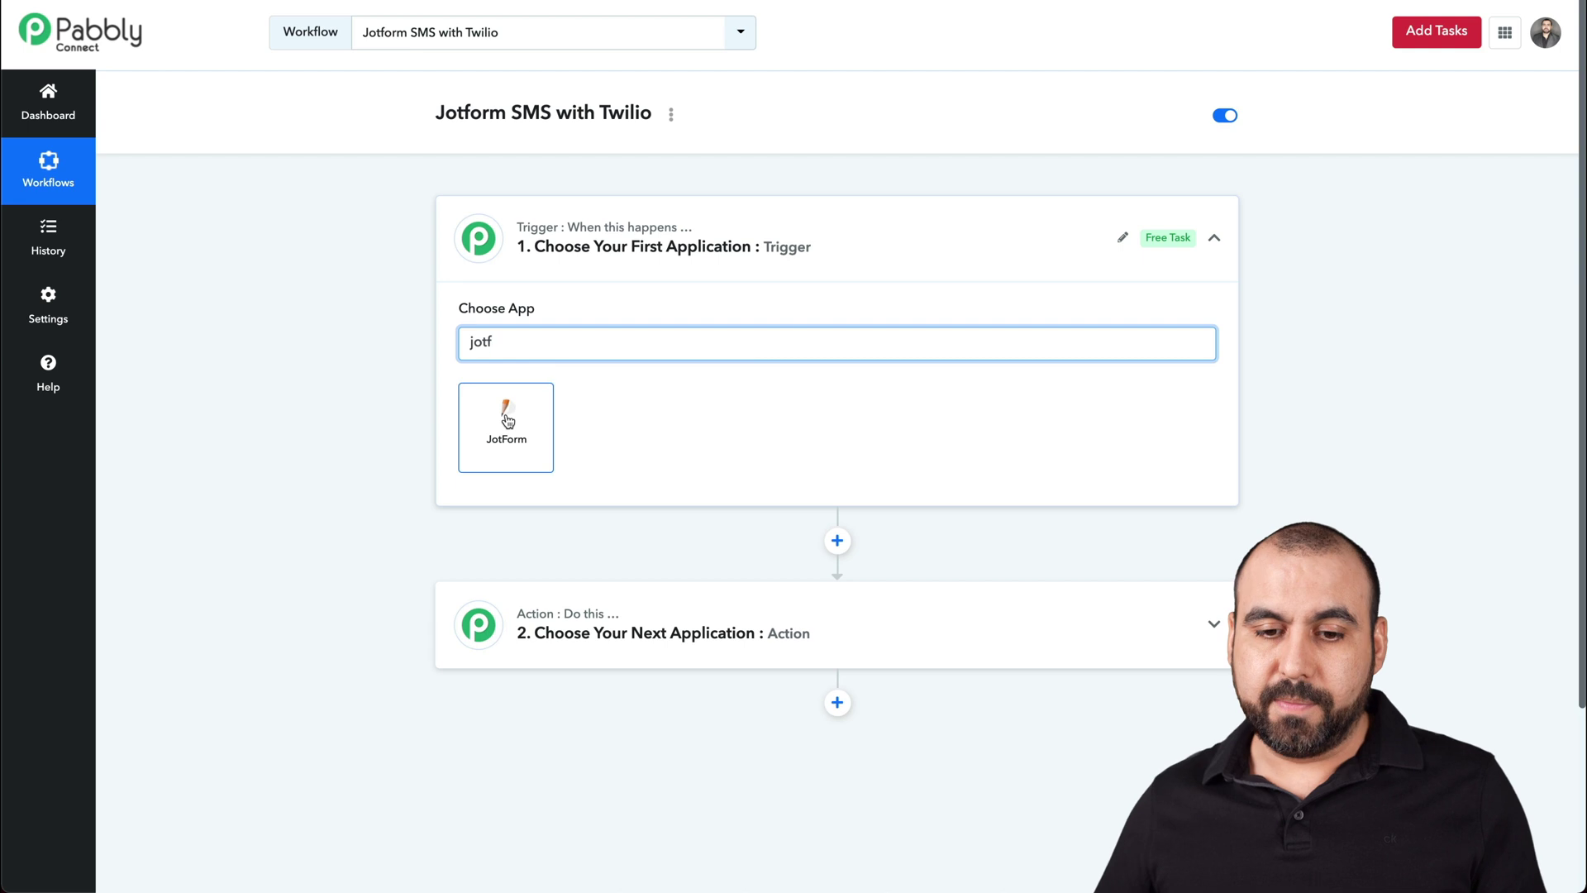
left_click(507, 420)
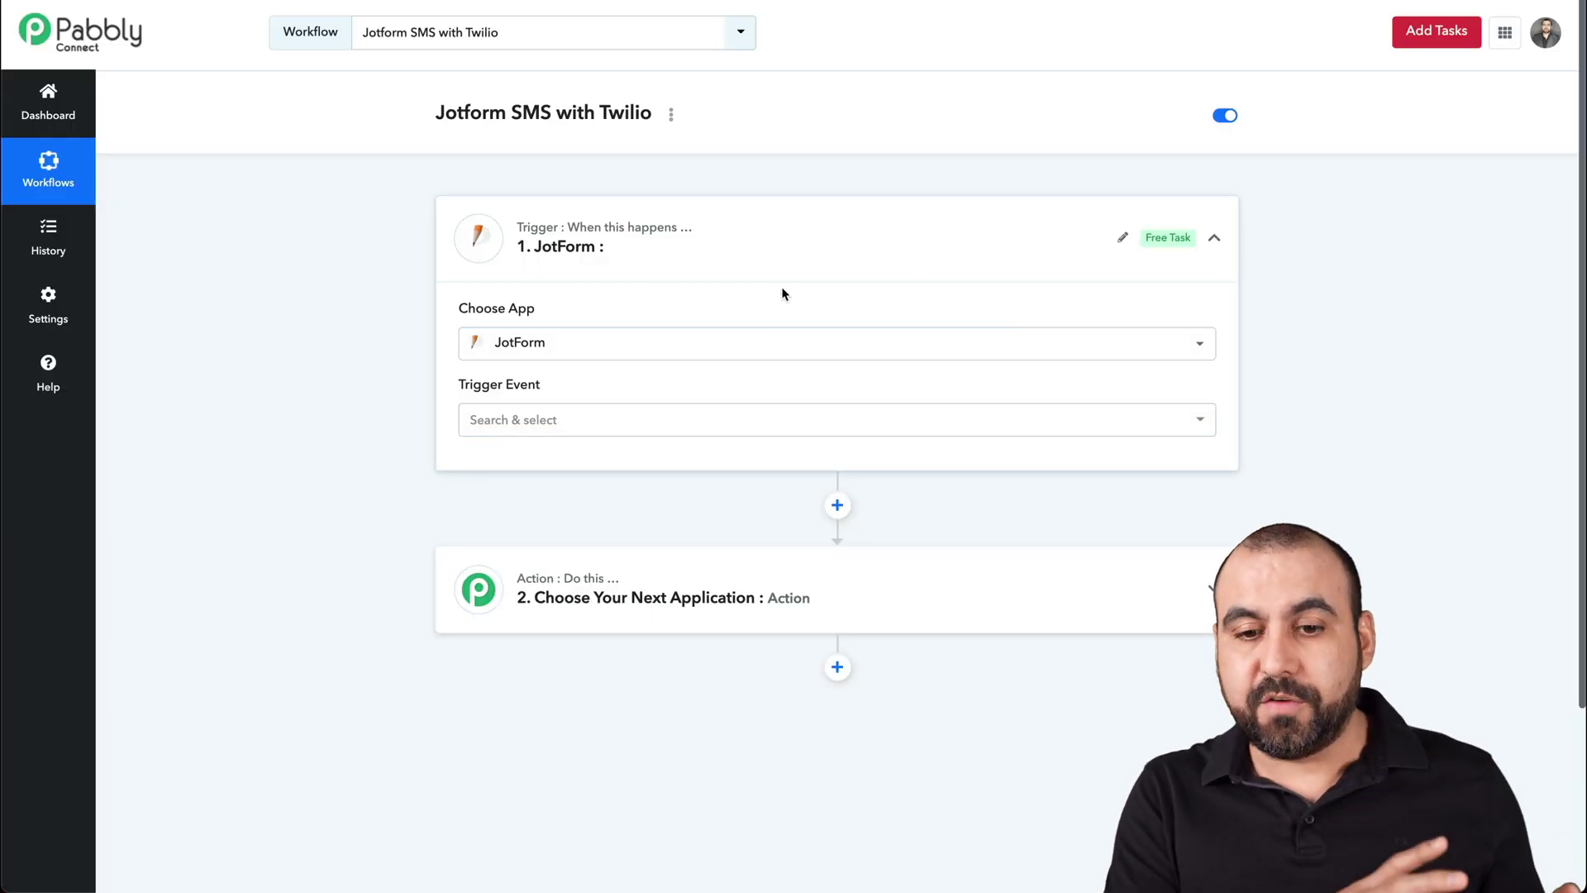
left_click(533, 428)
left_click(544, 512)
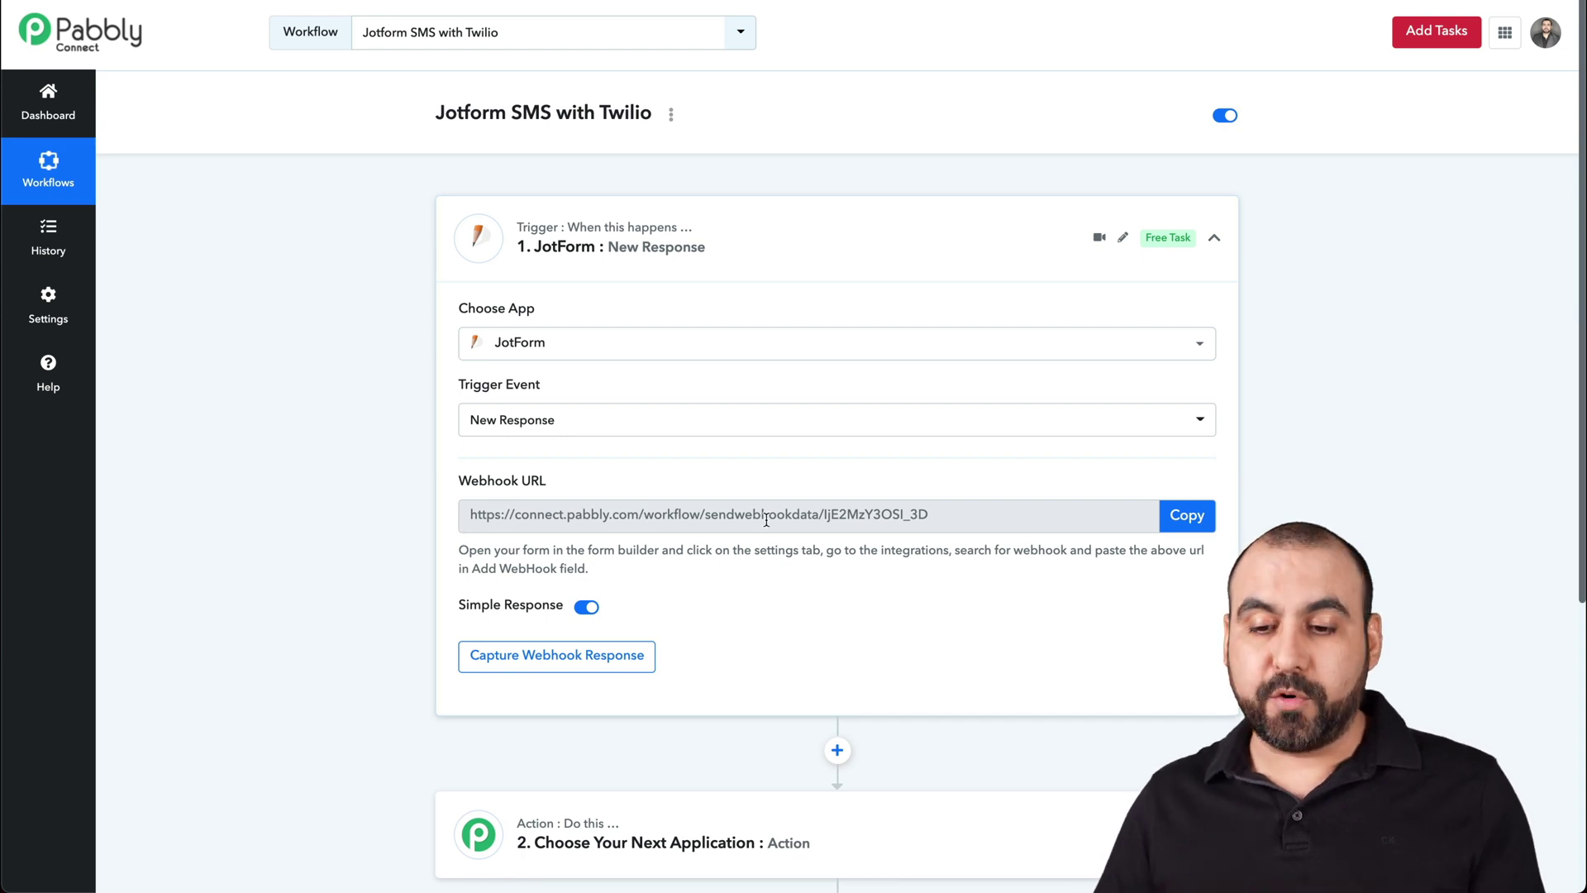
left_click(1187, 515)
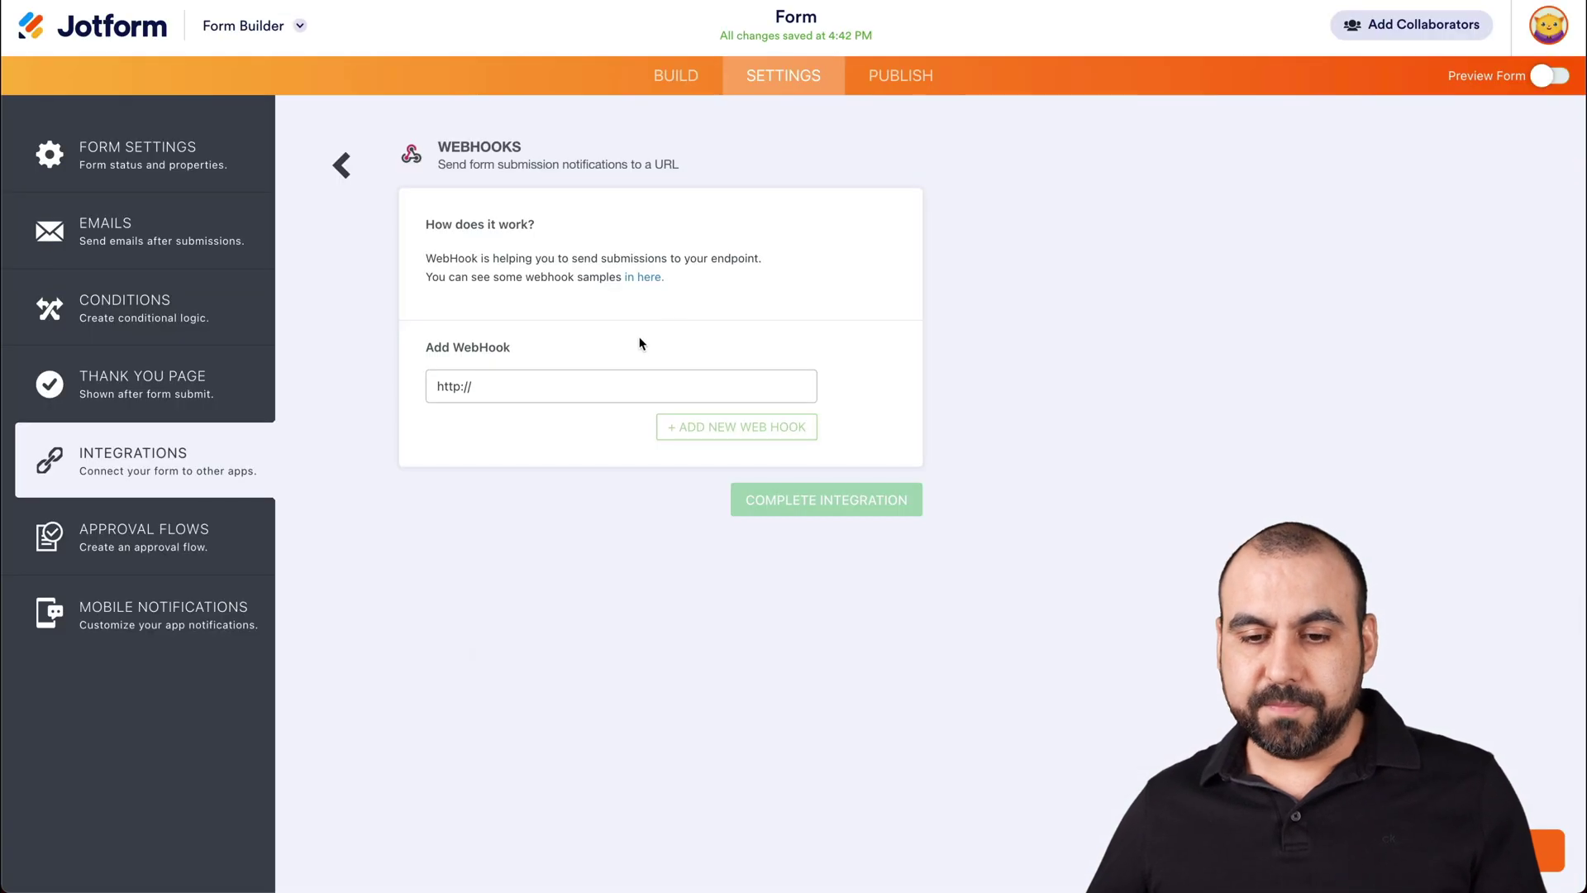
- Paste the Pabbly webhook URL into Jotform's WebHooks integration, finish, and open the live form in a new tab
left_click_drag(542, 385, 421, 385)
key("ctrl+v")
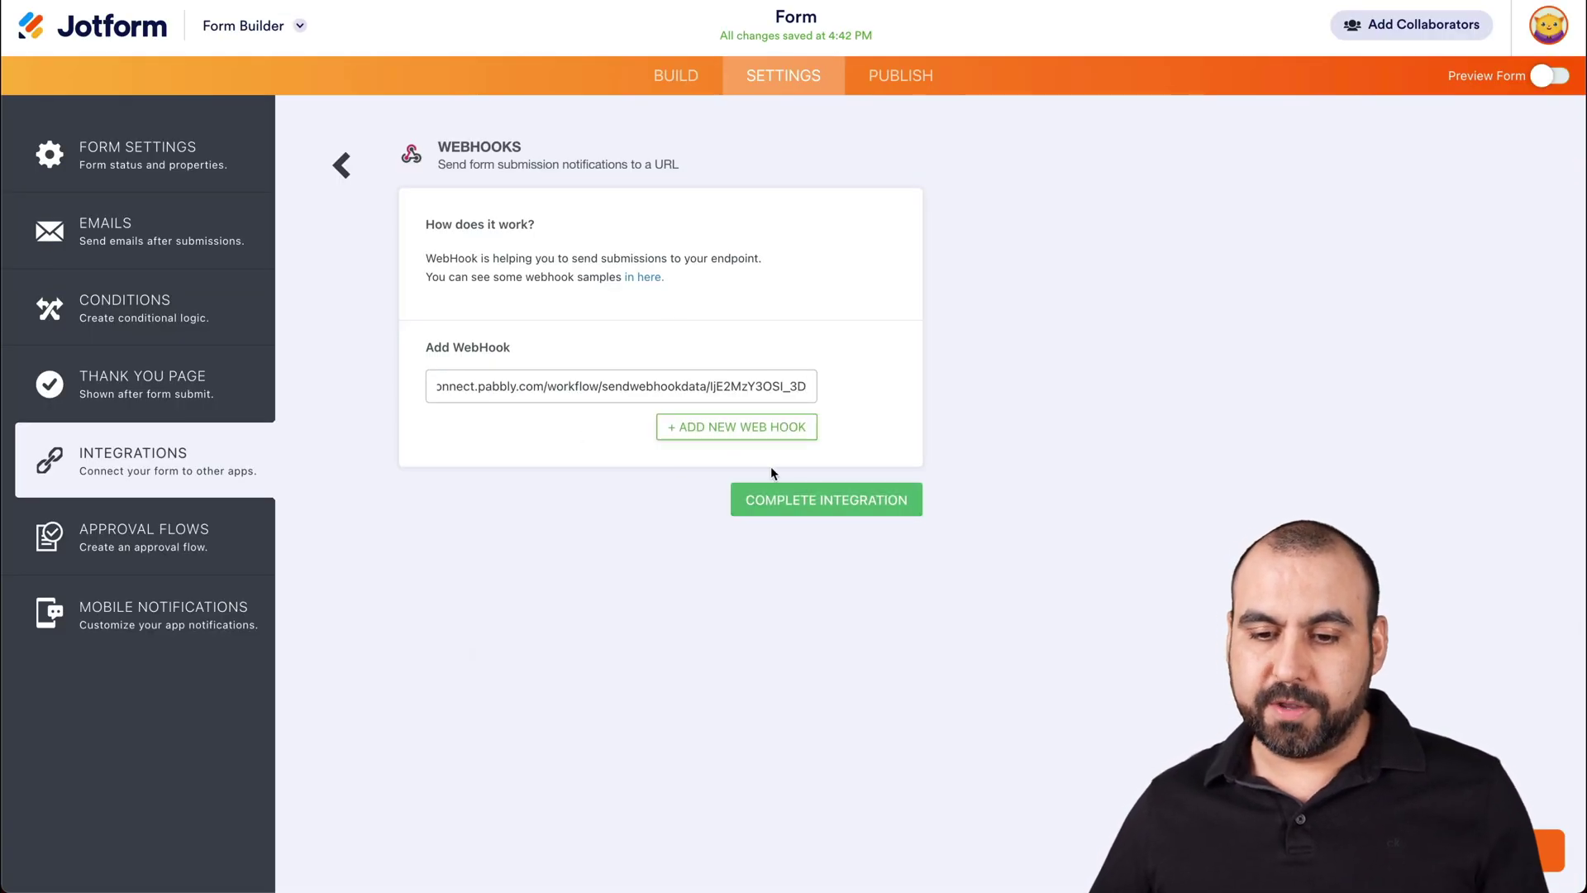
left_click(816, 501)
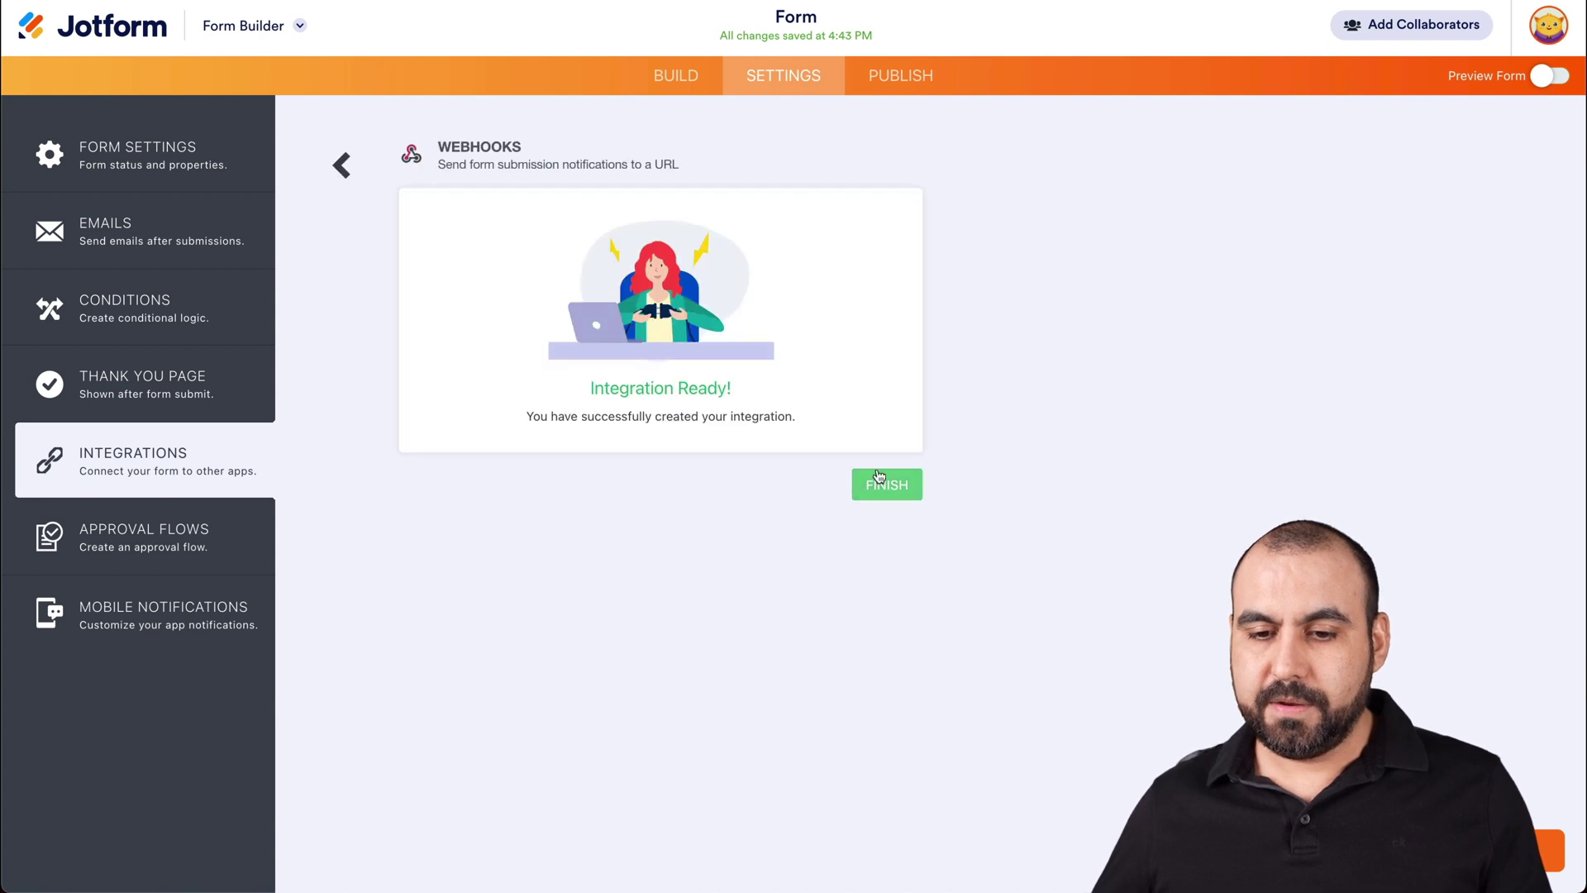
left_click(882, 484)
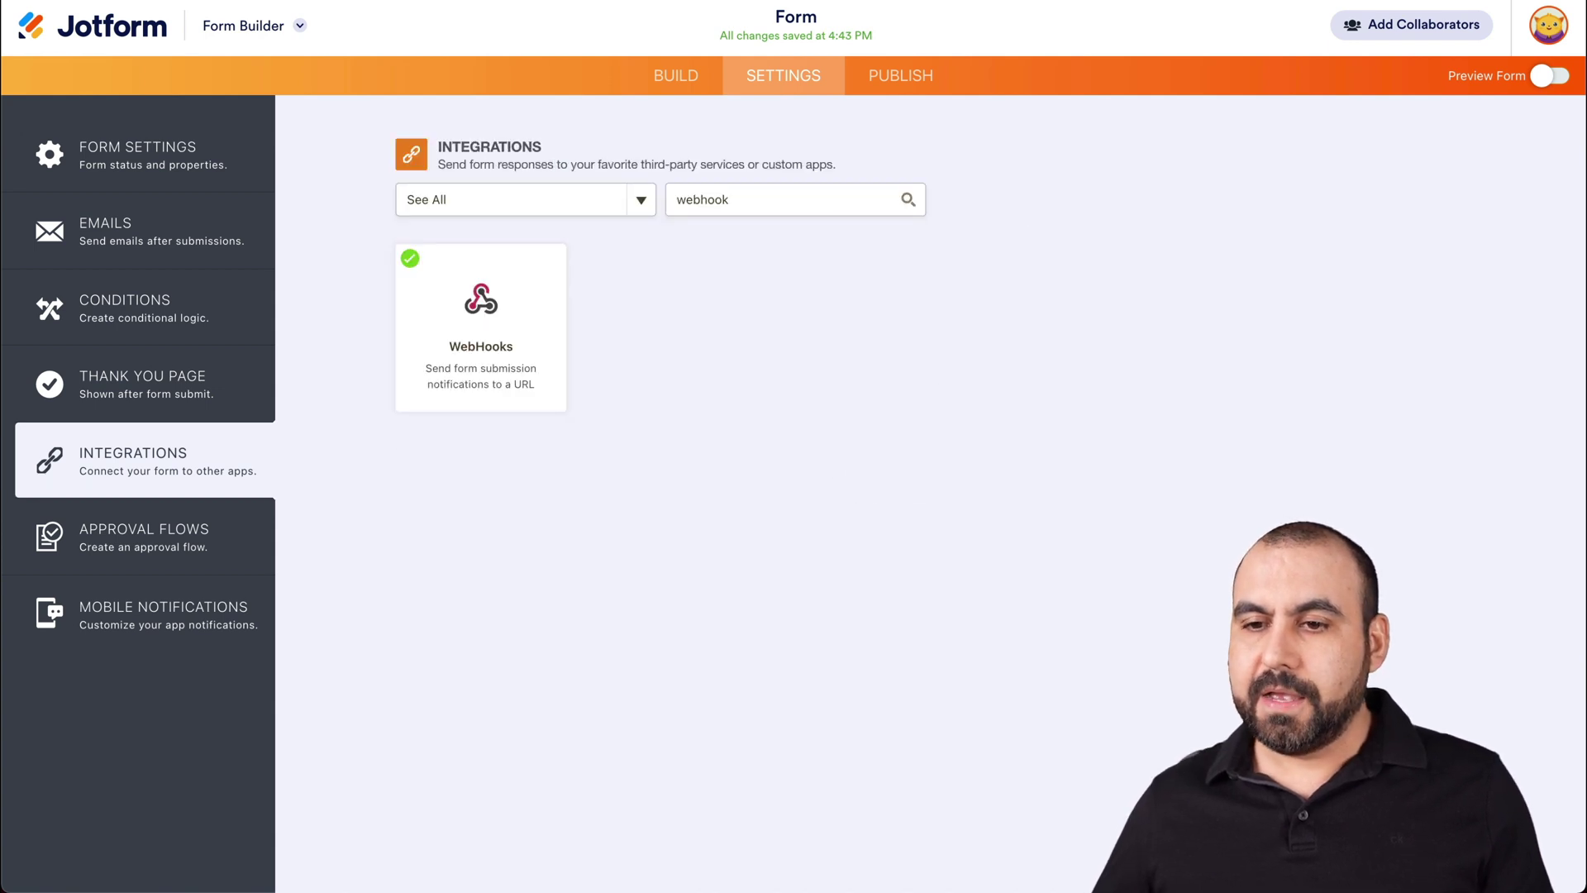
left_click(909, 75)
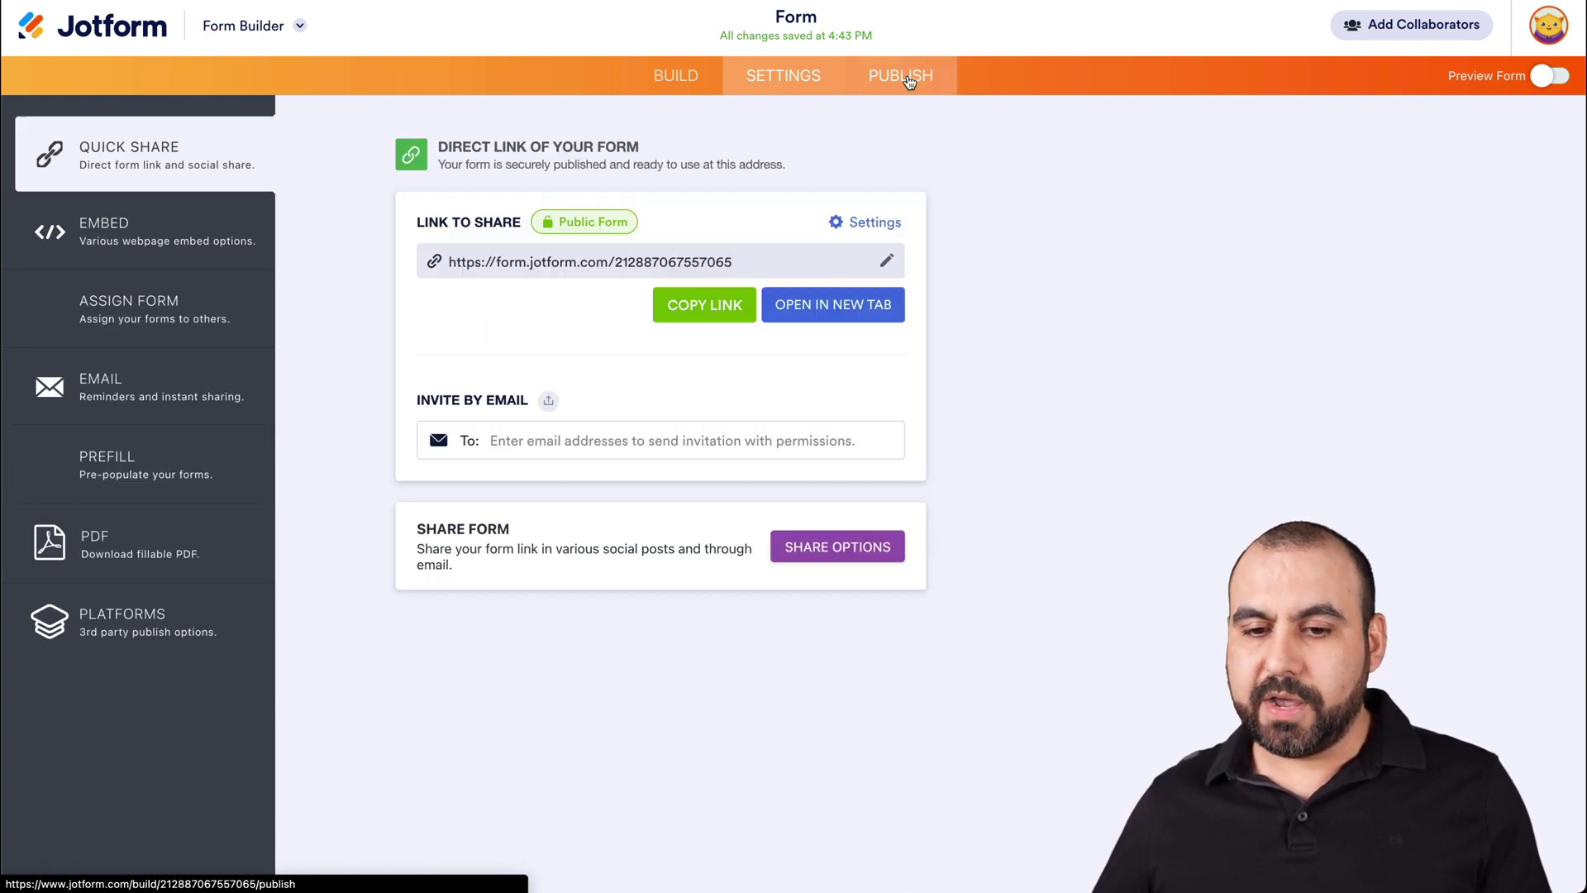
left_click(844, 311)
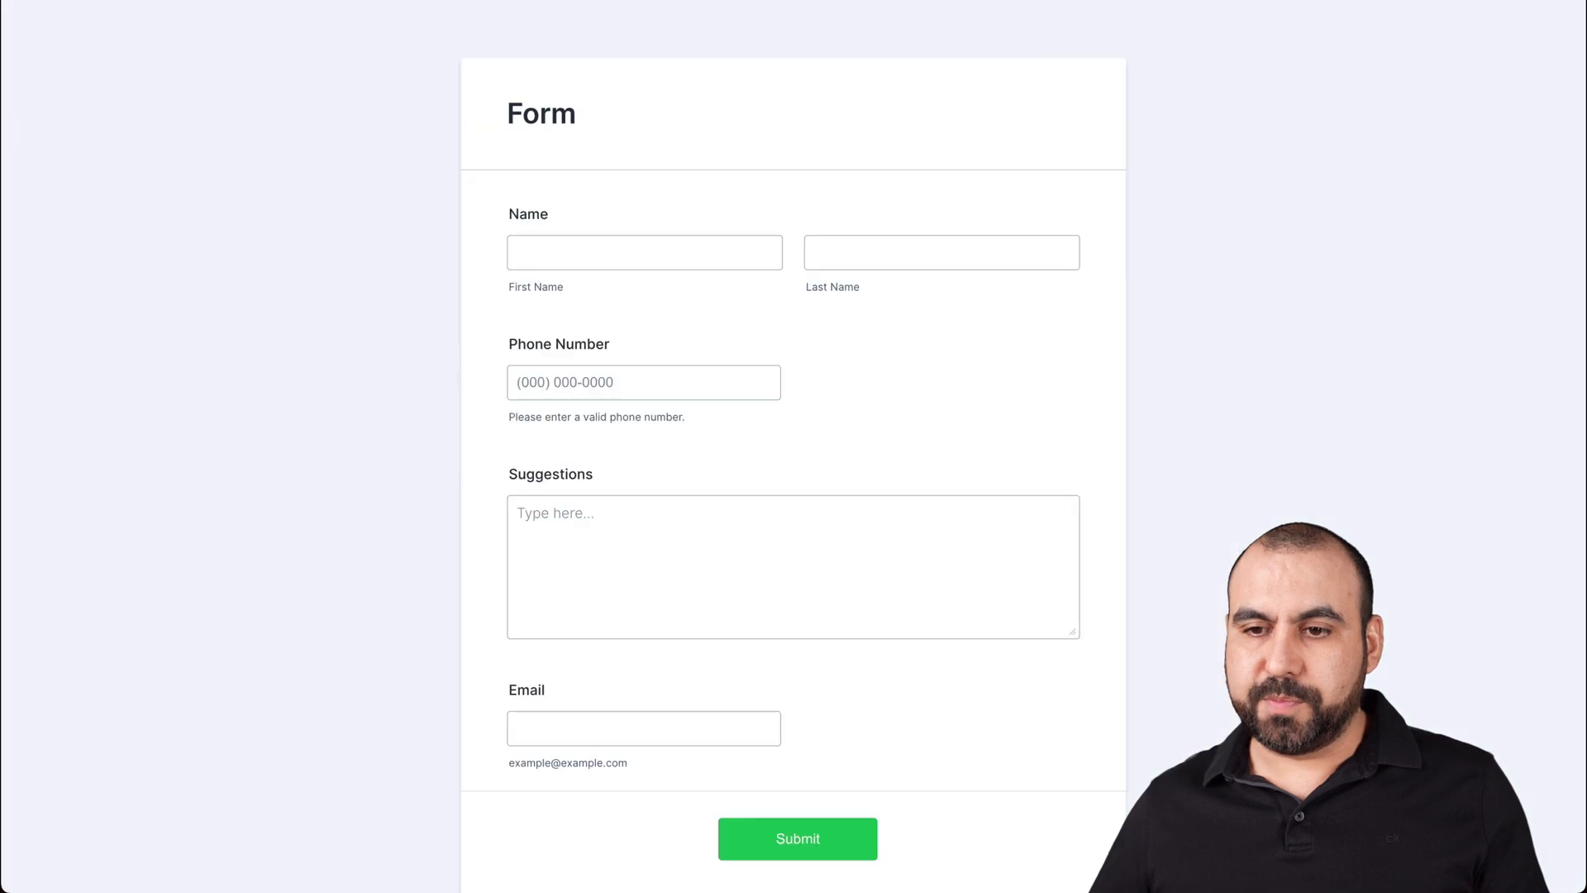
- Enter the test submitter's first name, last name and phone number on the form
left_click(621, 265)
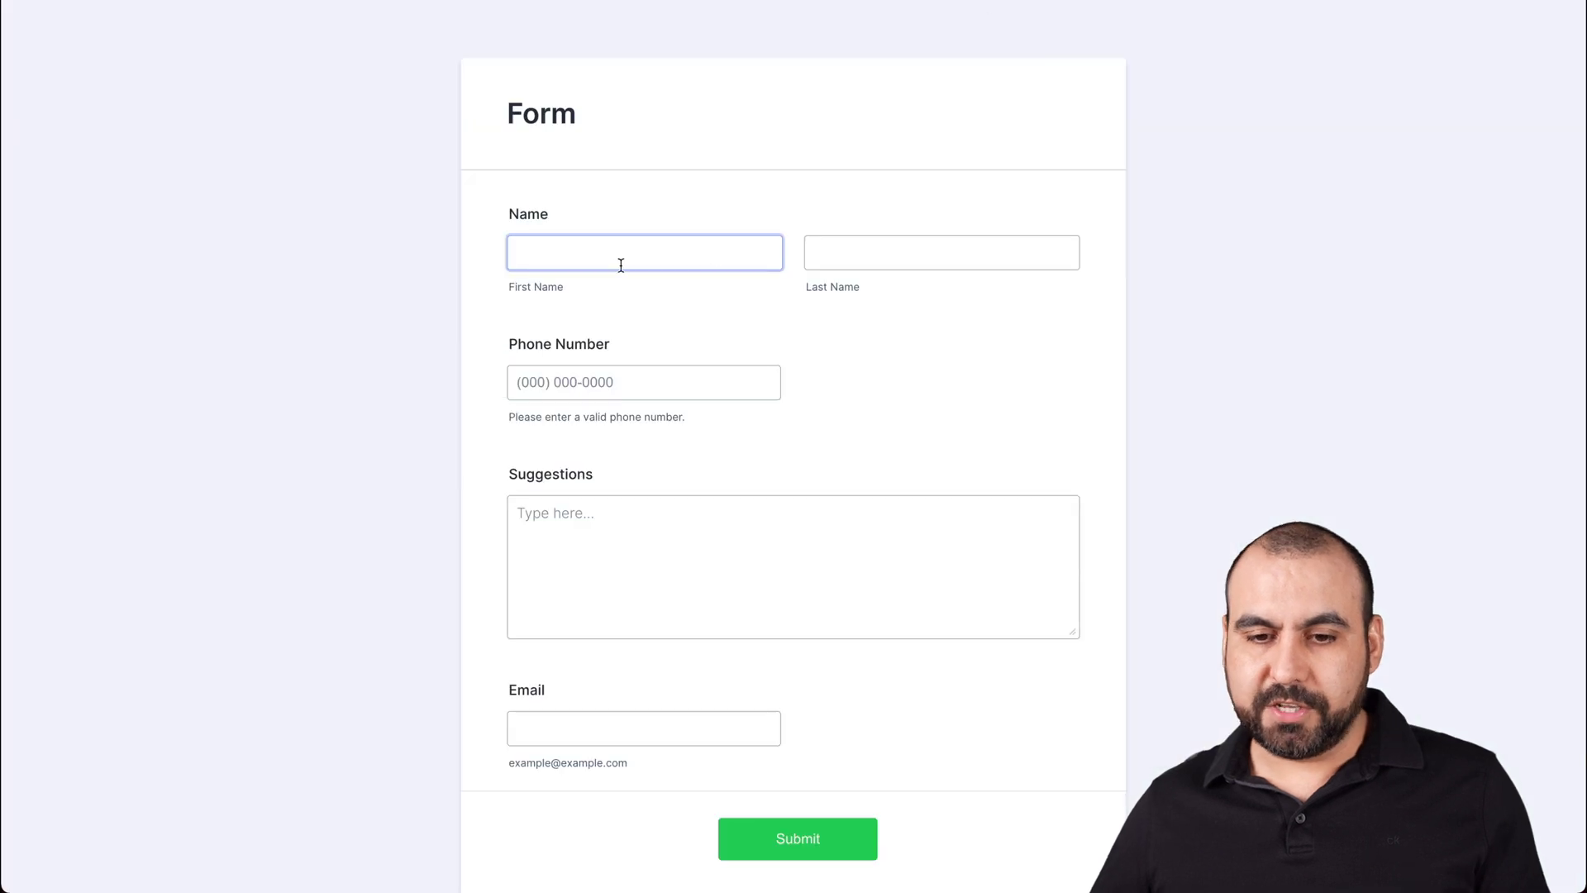
key("Tab")
key("Tab")
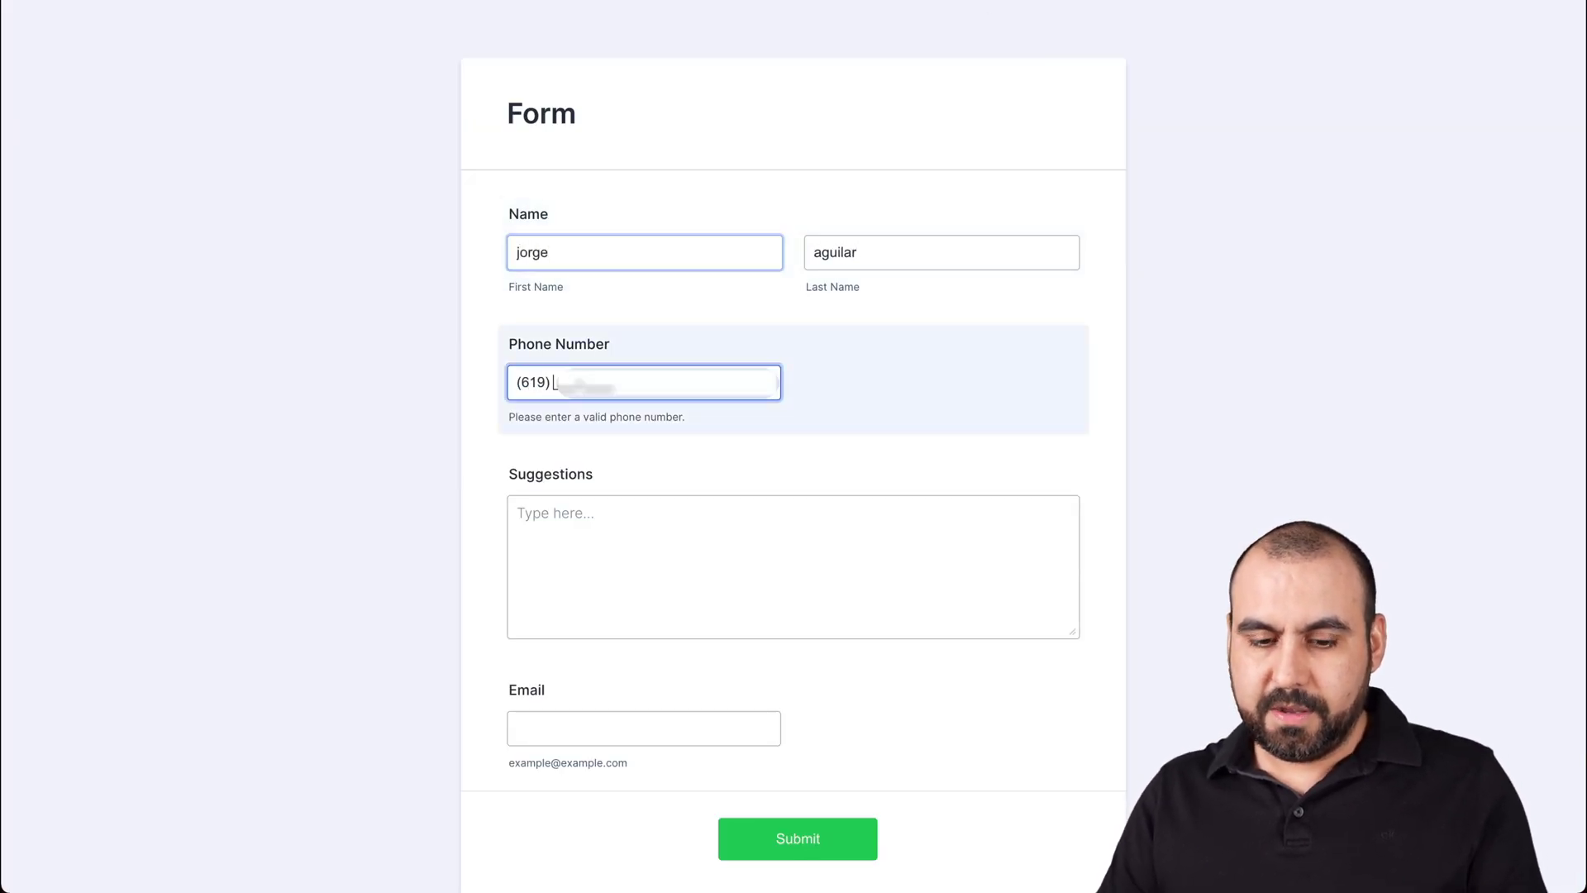
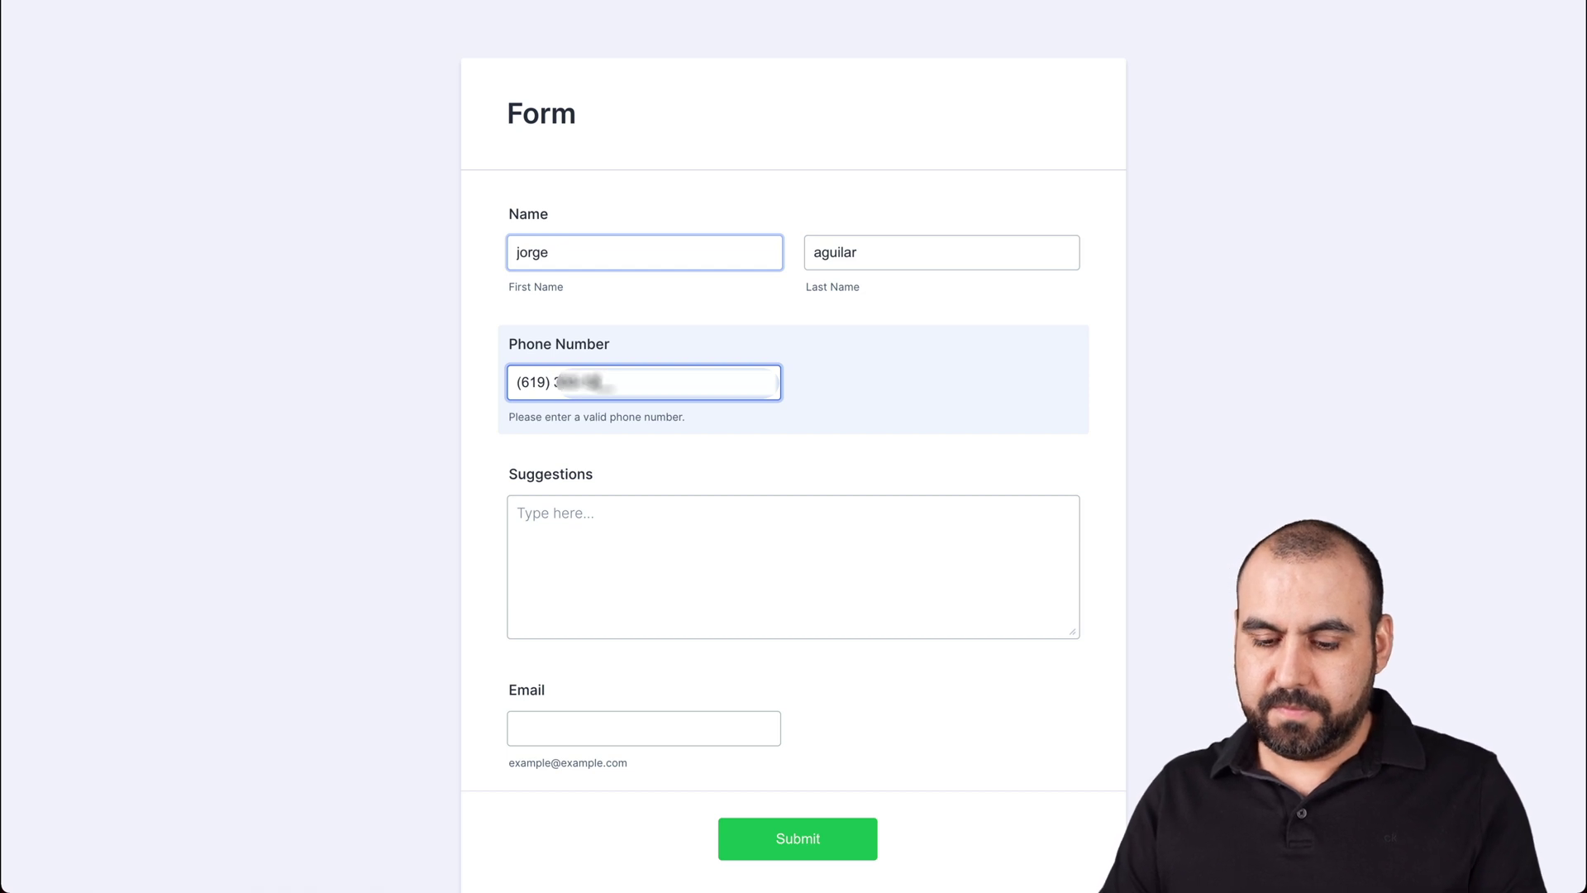
- Add 'No suggestions' and a test email address, then submit the form
left_click(606, 512)
type("No suggestions")
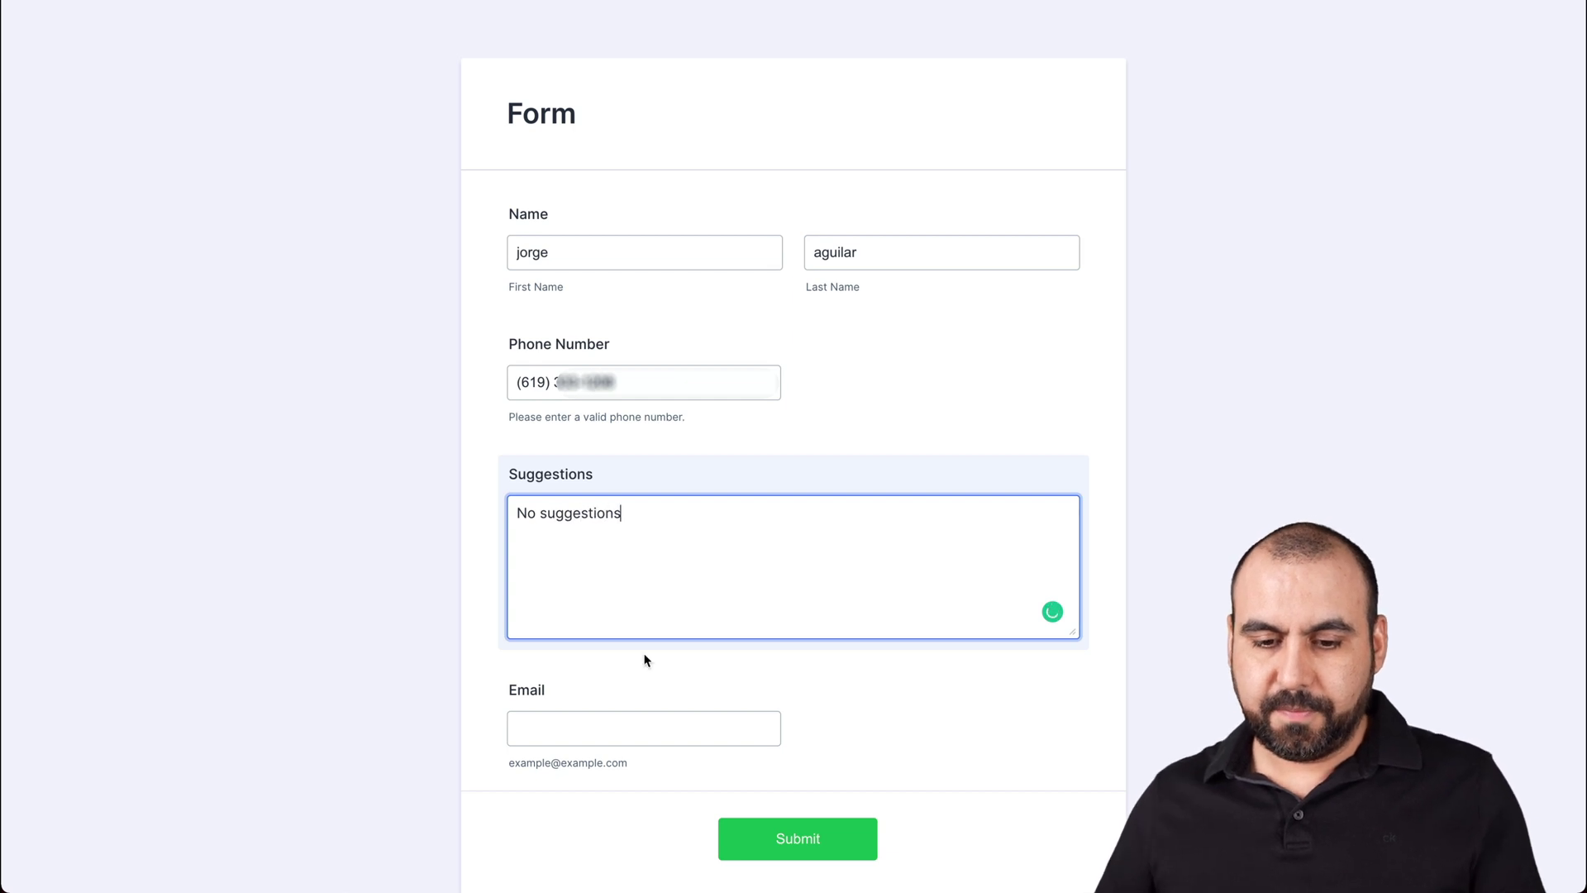
scroll(645, 659, "down", 1)
left_click(642, 673)
type("t")
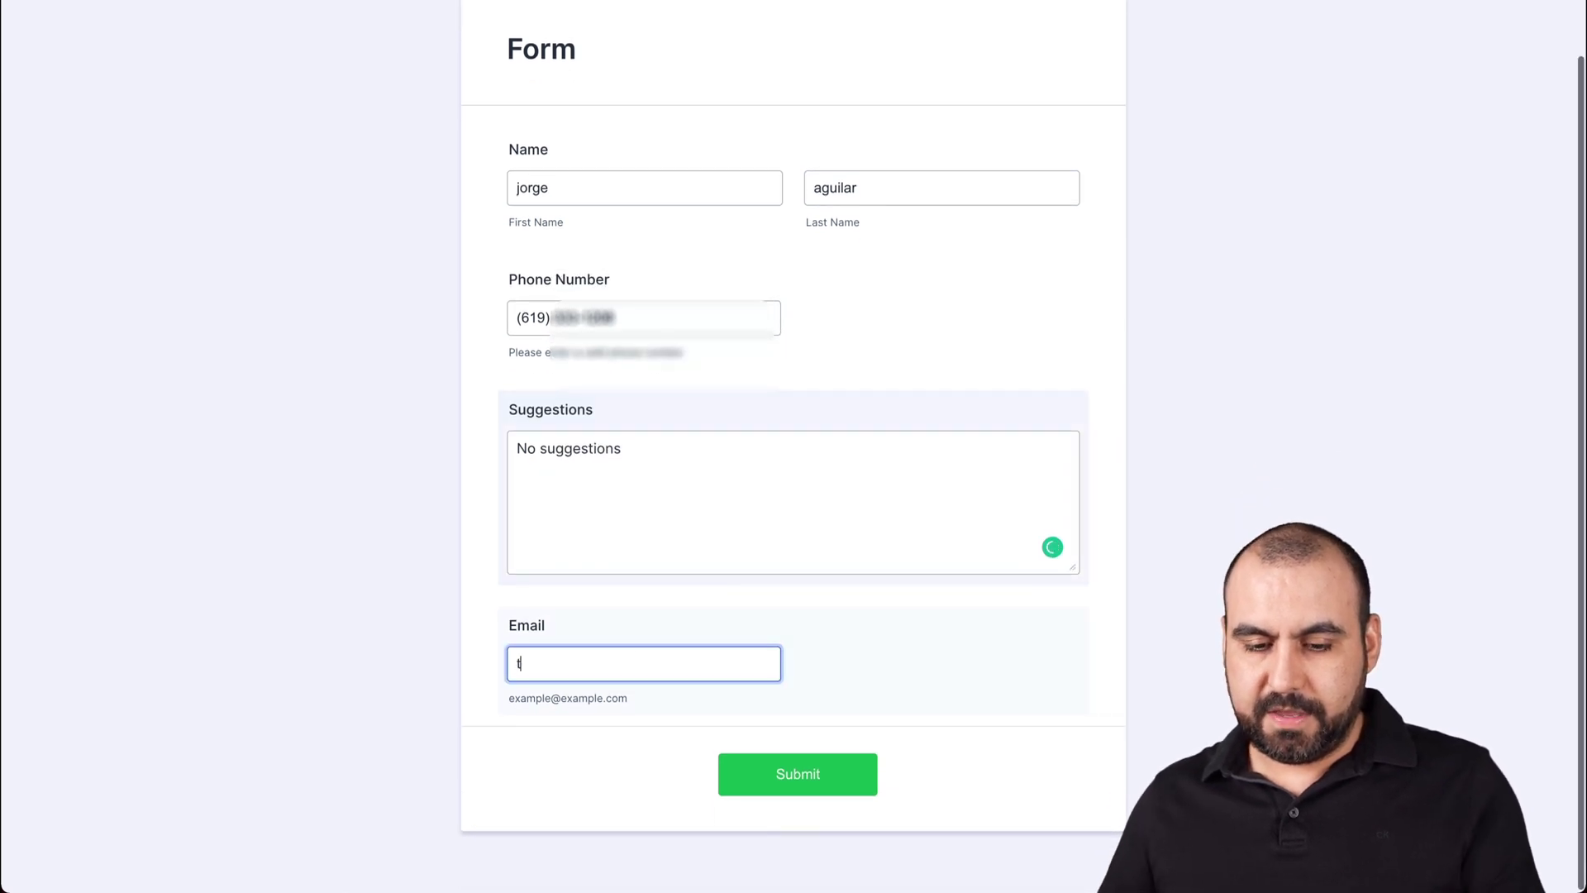
type("est@test.com")
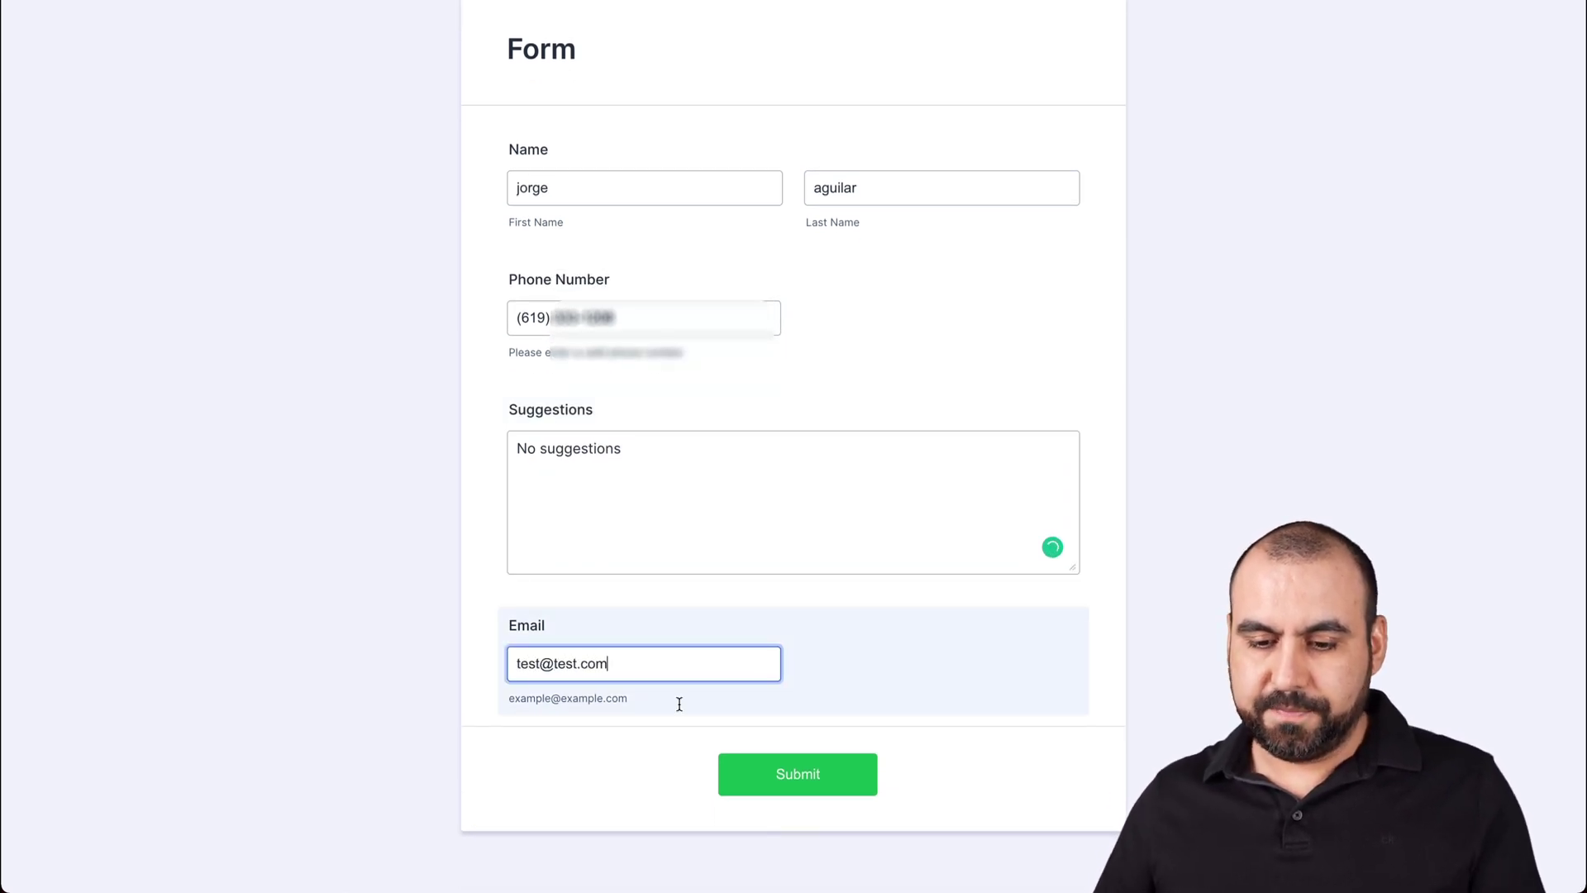
left_click(768, 762)
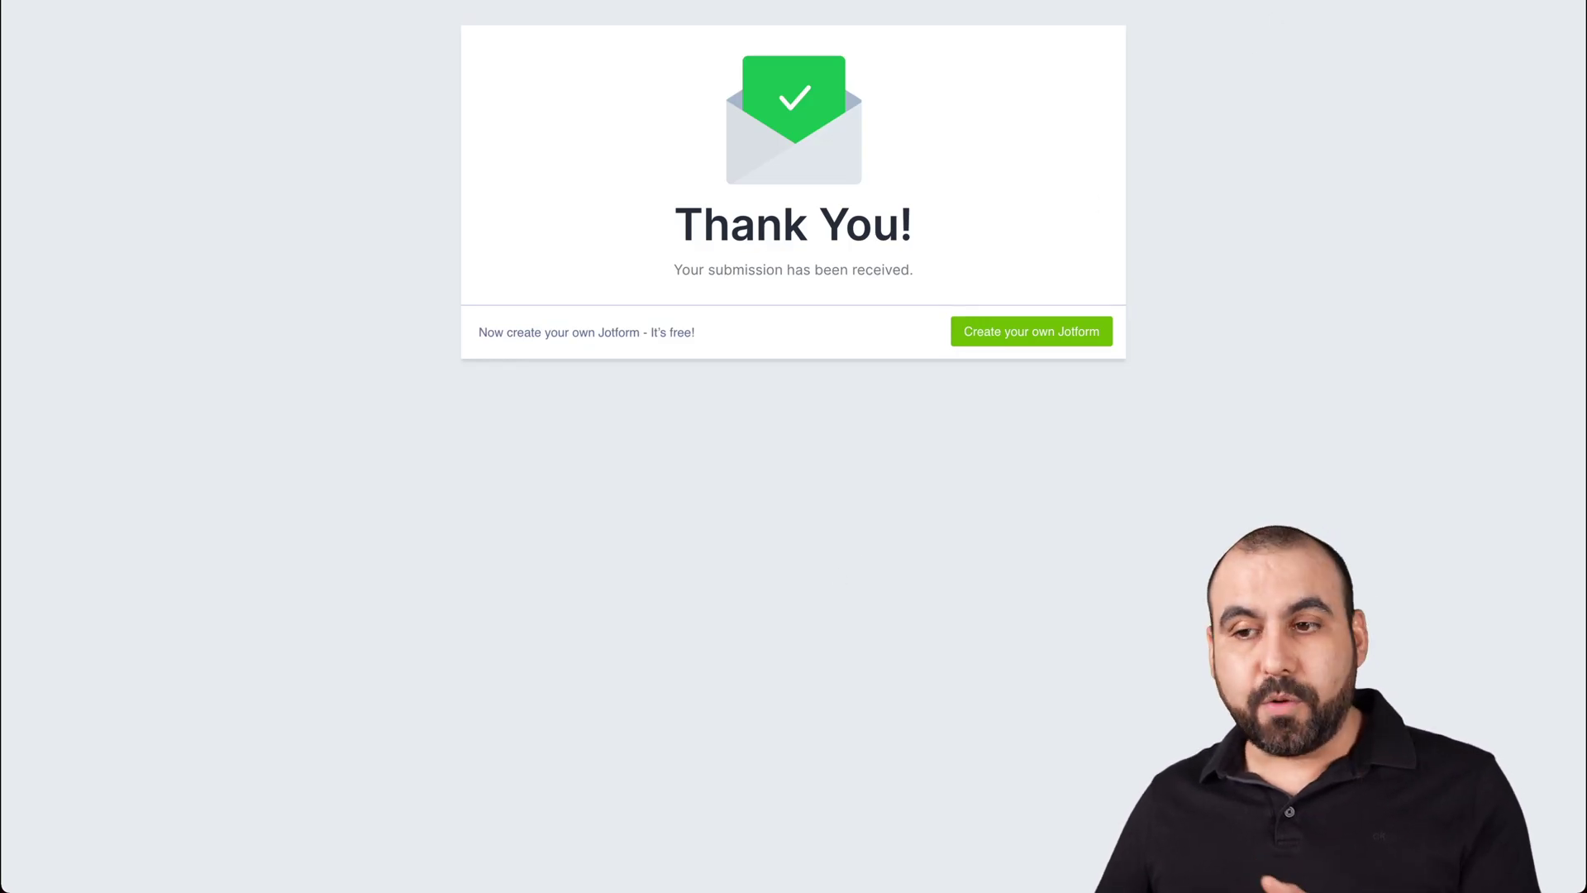
key("ctrl+Tab")
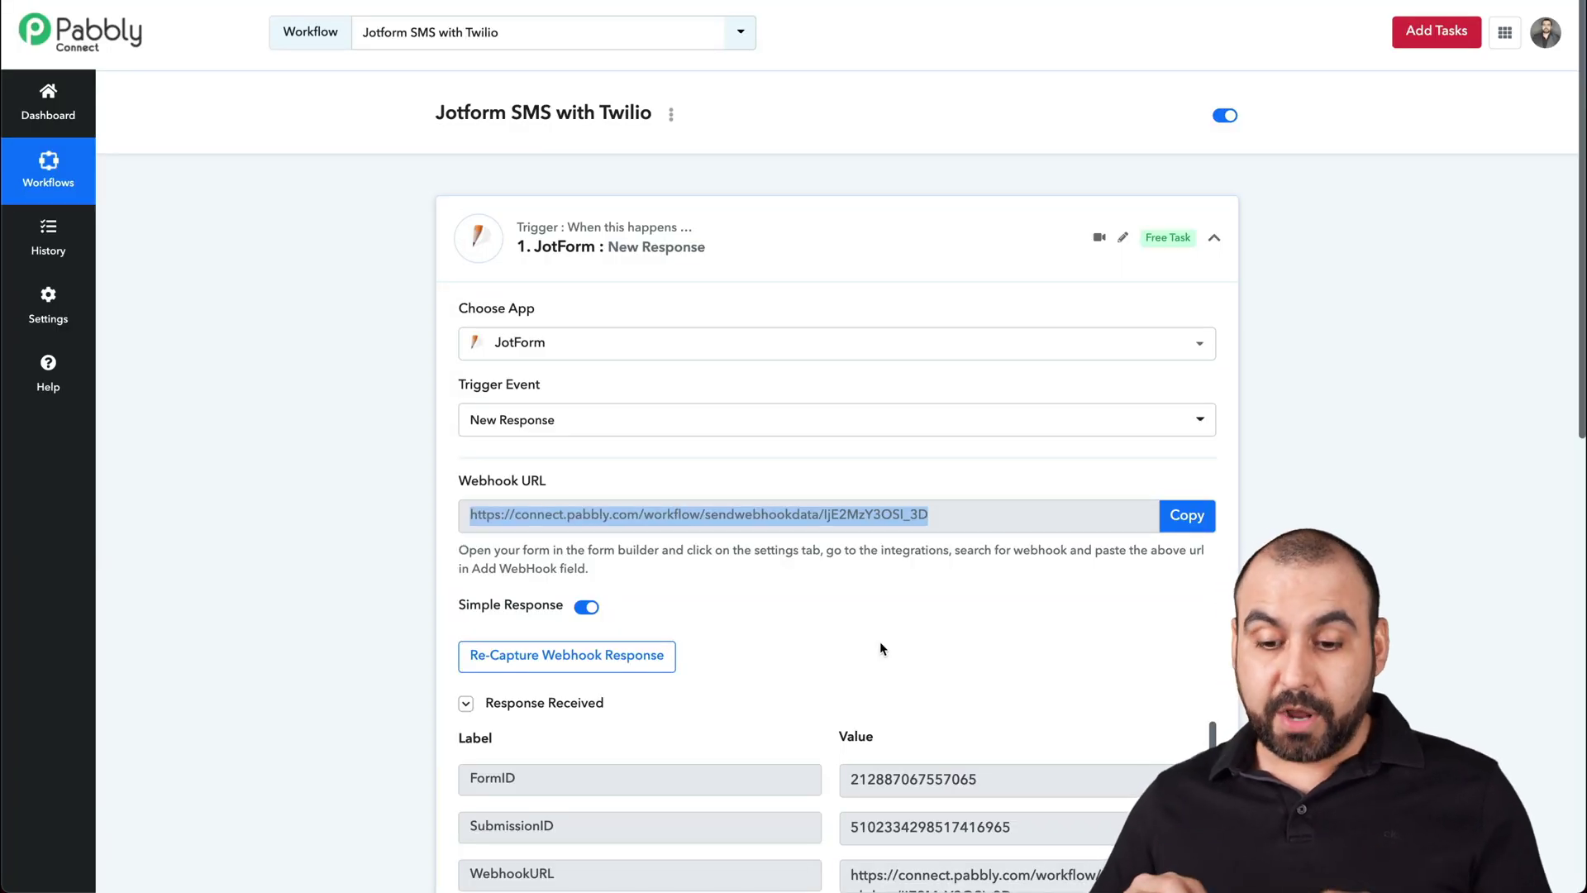
- Review the received FormID, SubmissionID and WebhookURL data, then collapse the JotForm trigger
scroll(1043, 534, "down", 5)
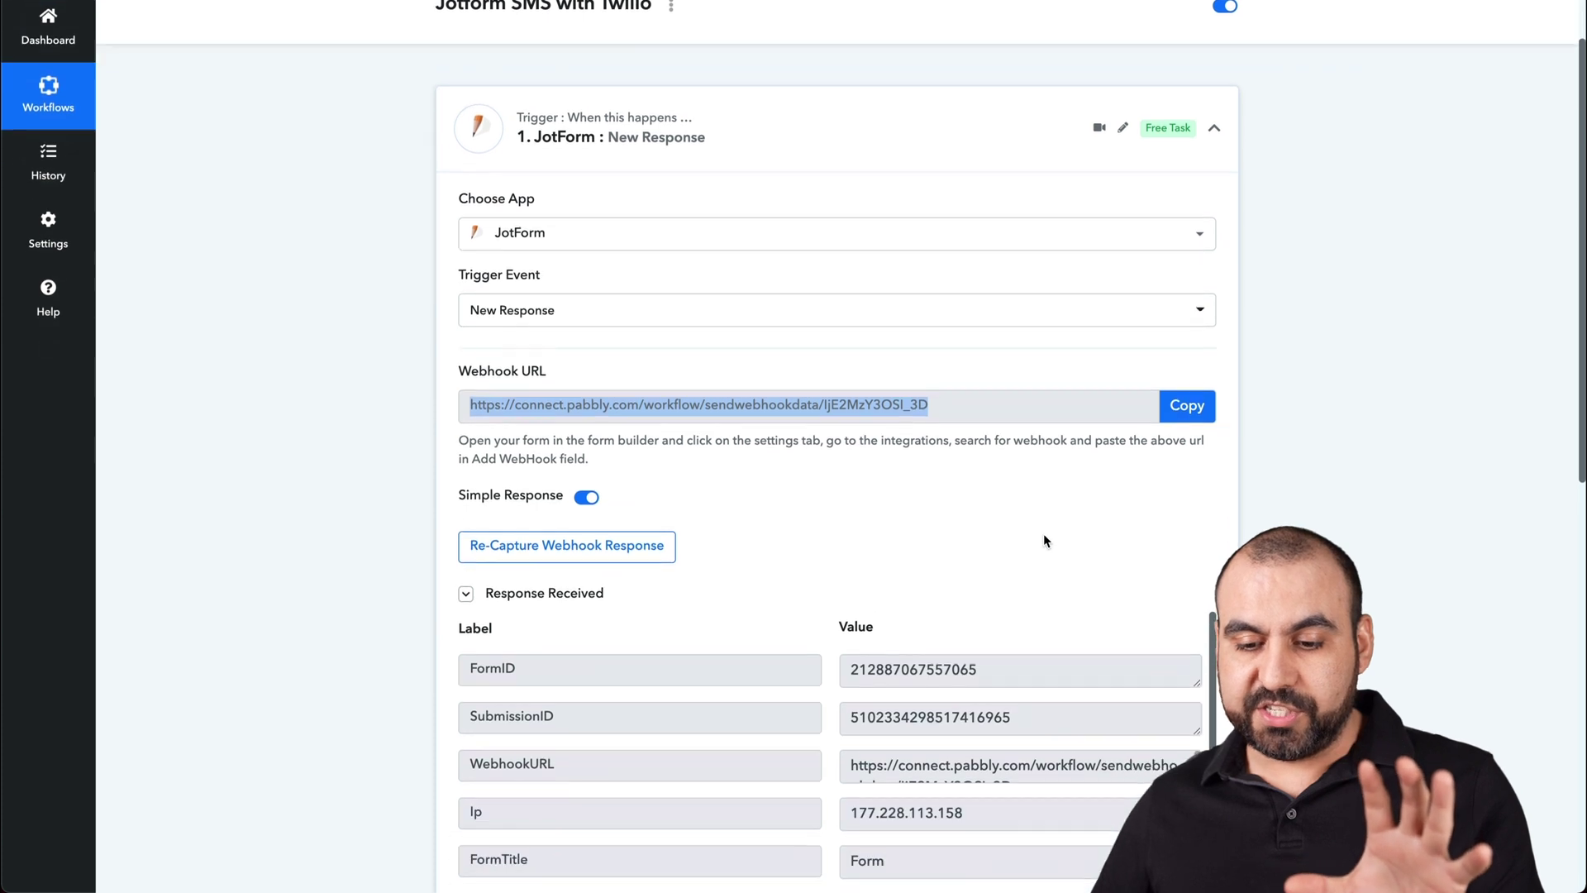
scroll(1044, 533, "down", 1)
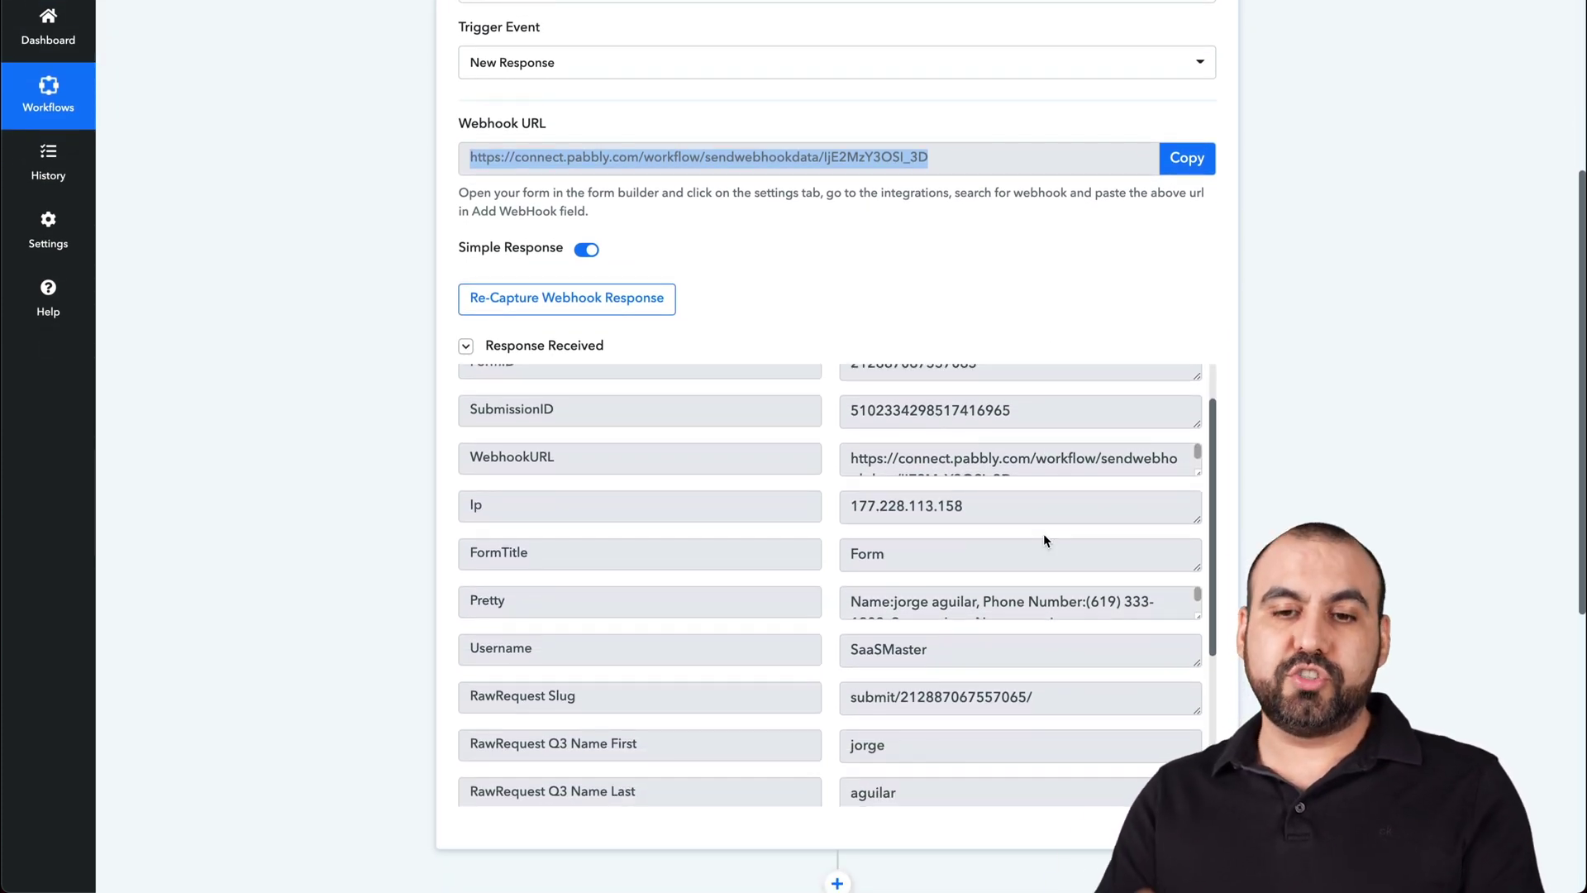
scroll(1090, 300, "up", 5)
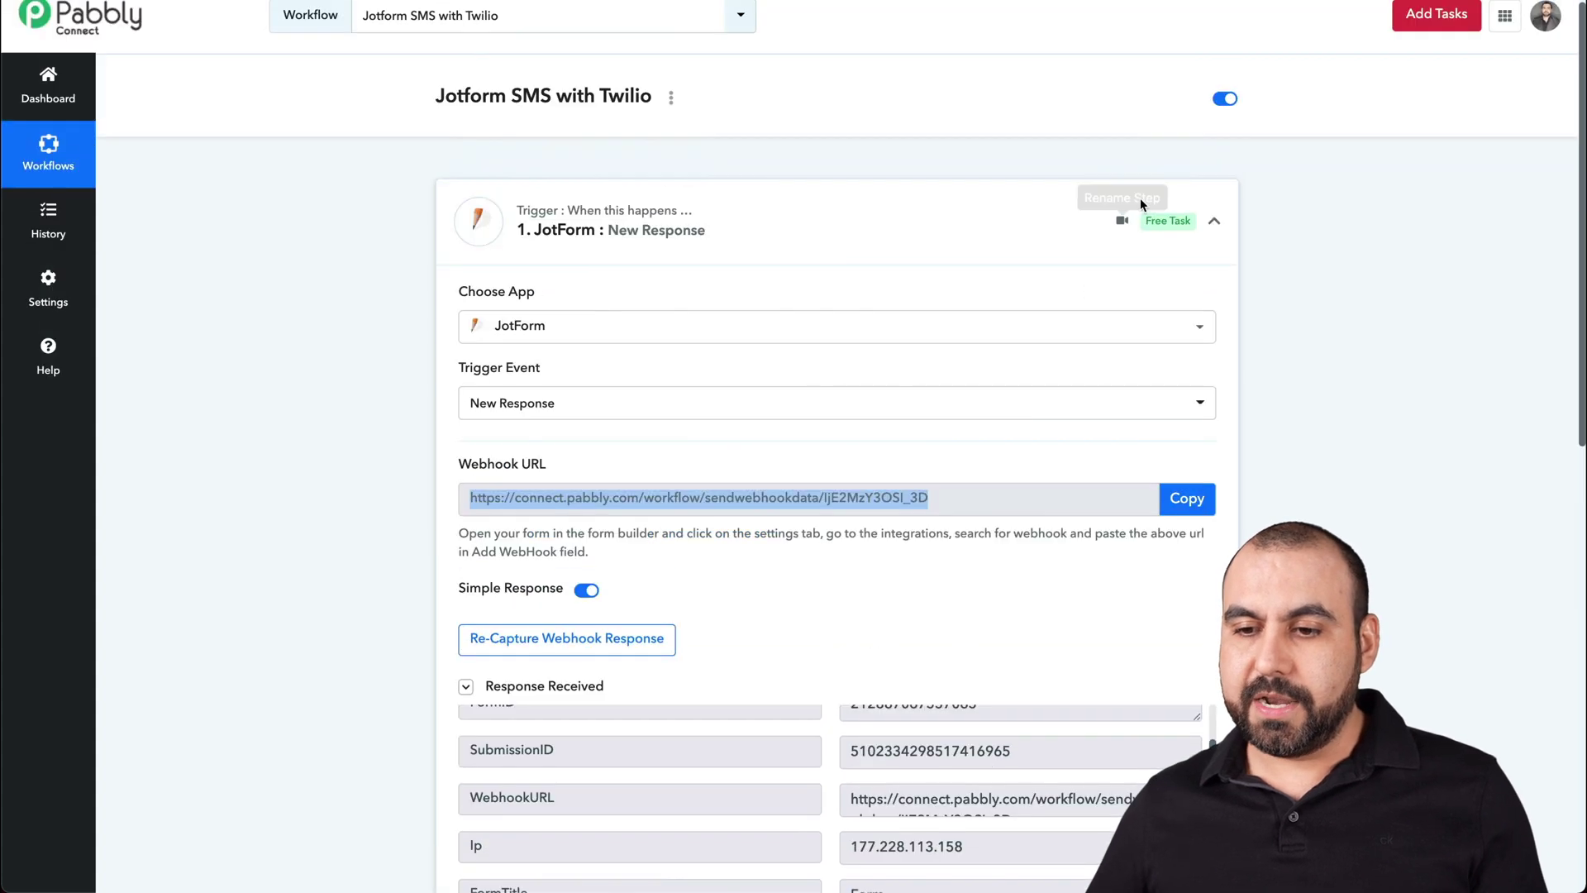
left_click(1207, 224)
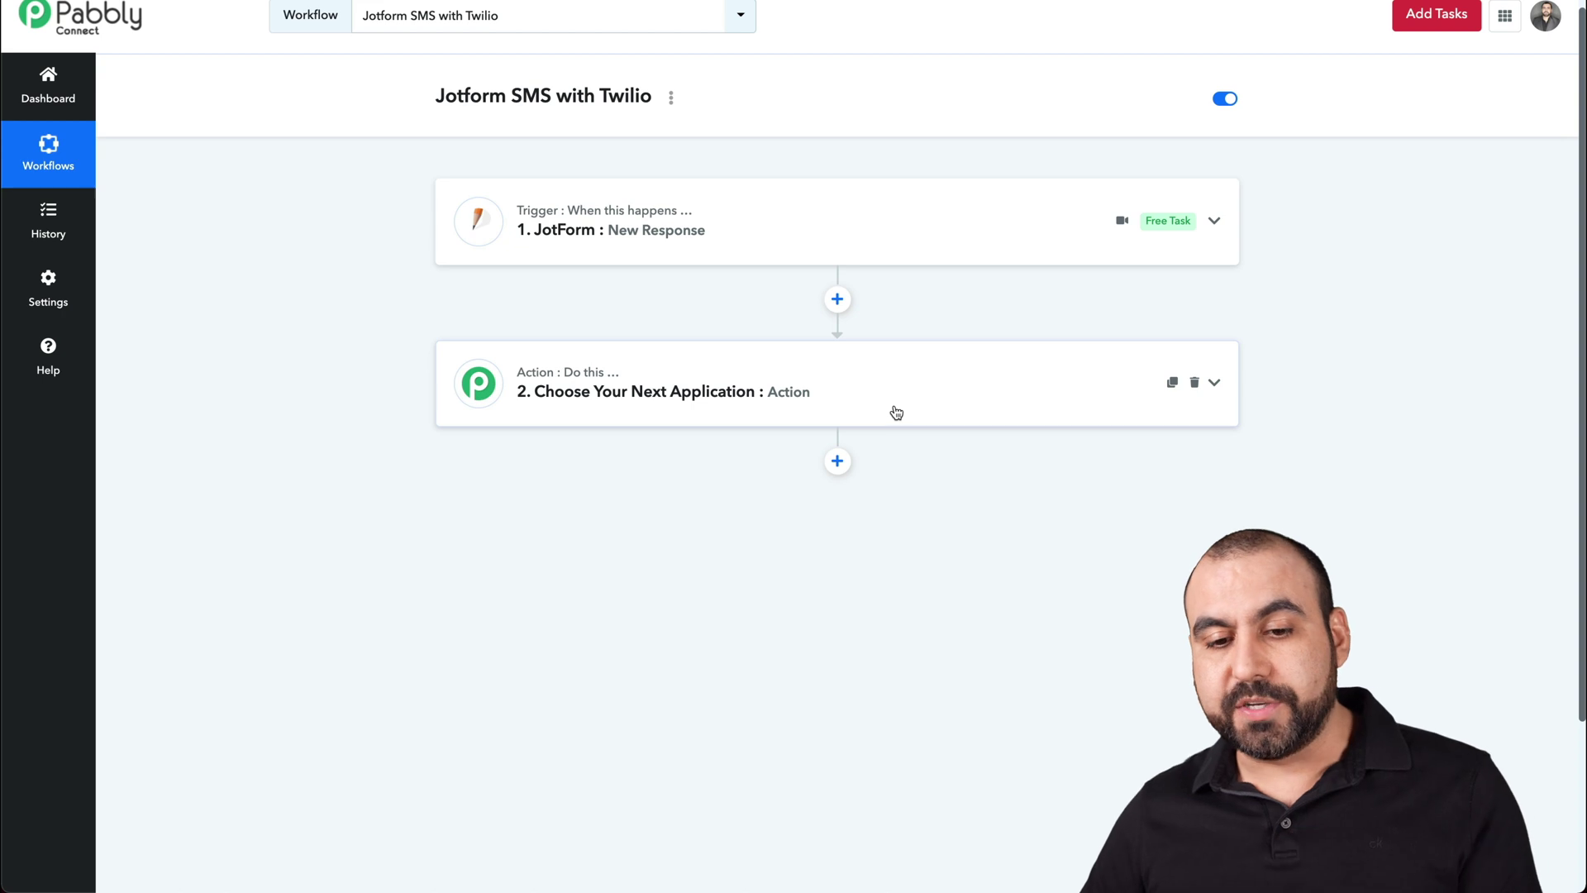
- Set the action step to Twilio with the Send SMS Message event
left_click(895, 411)
left_click(657, 484)
type("twi")
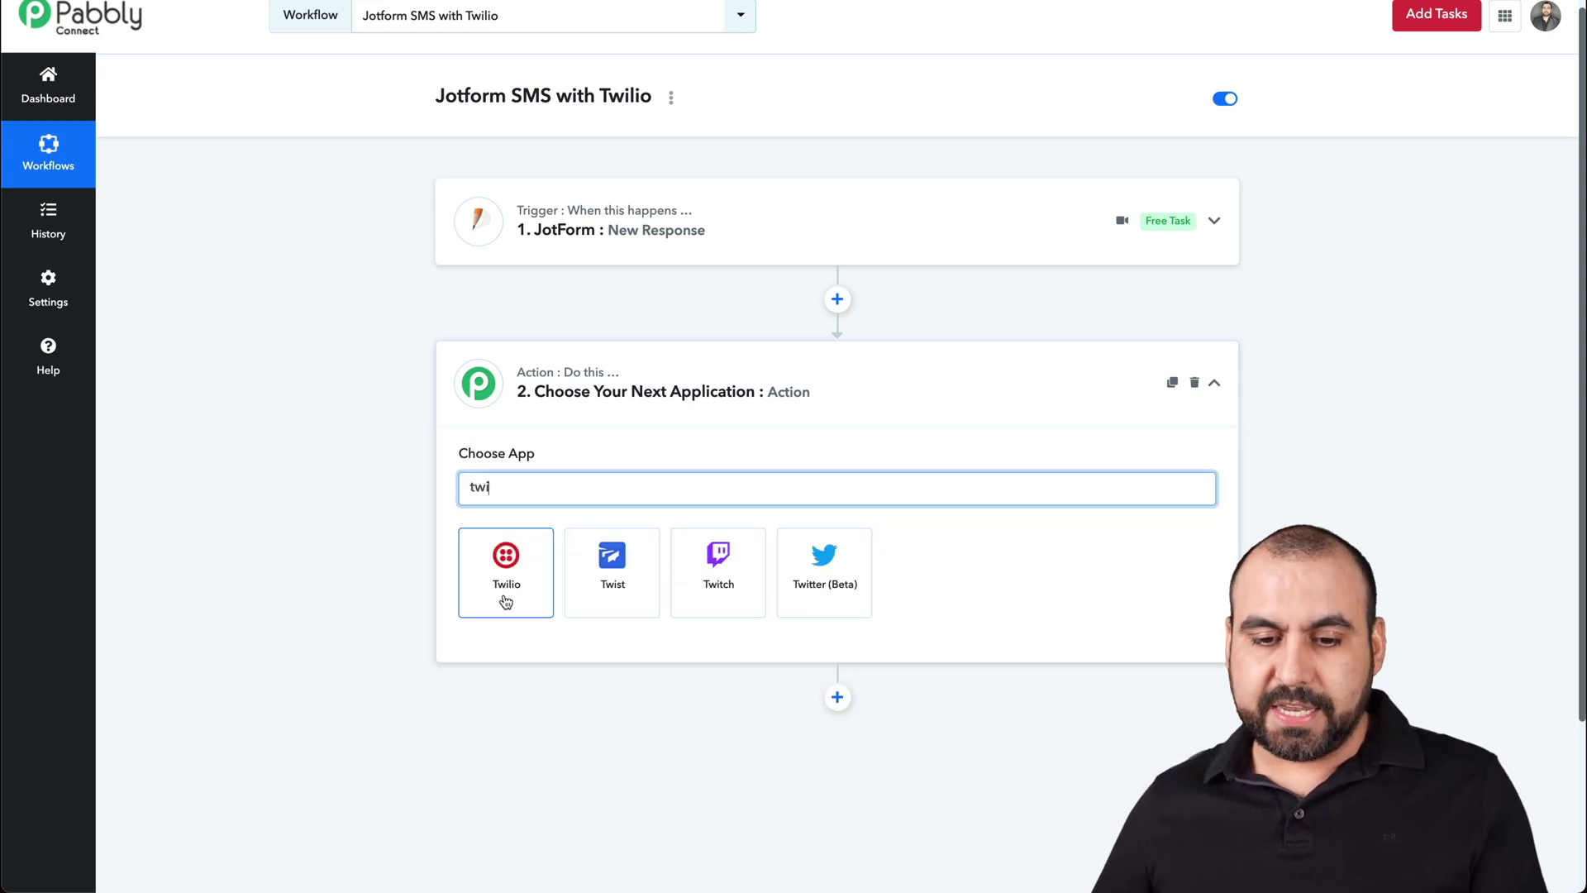
left_click(504, 597)
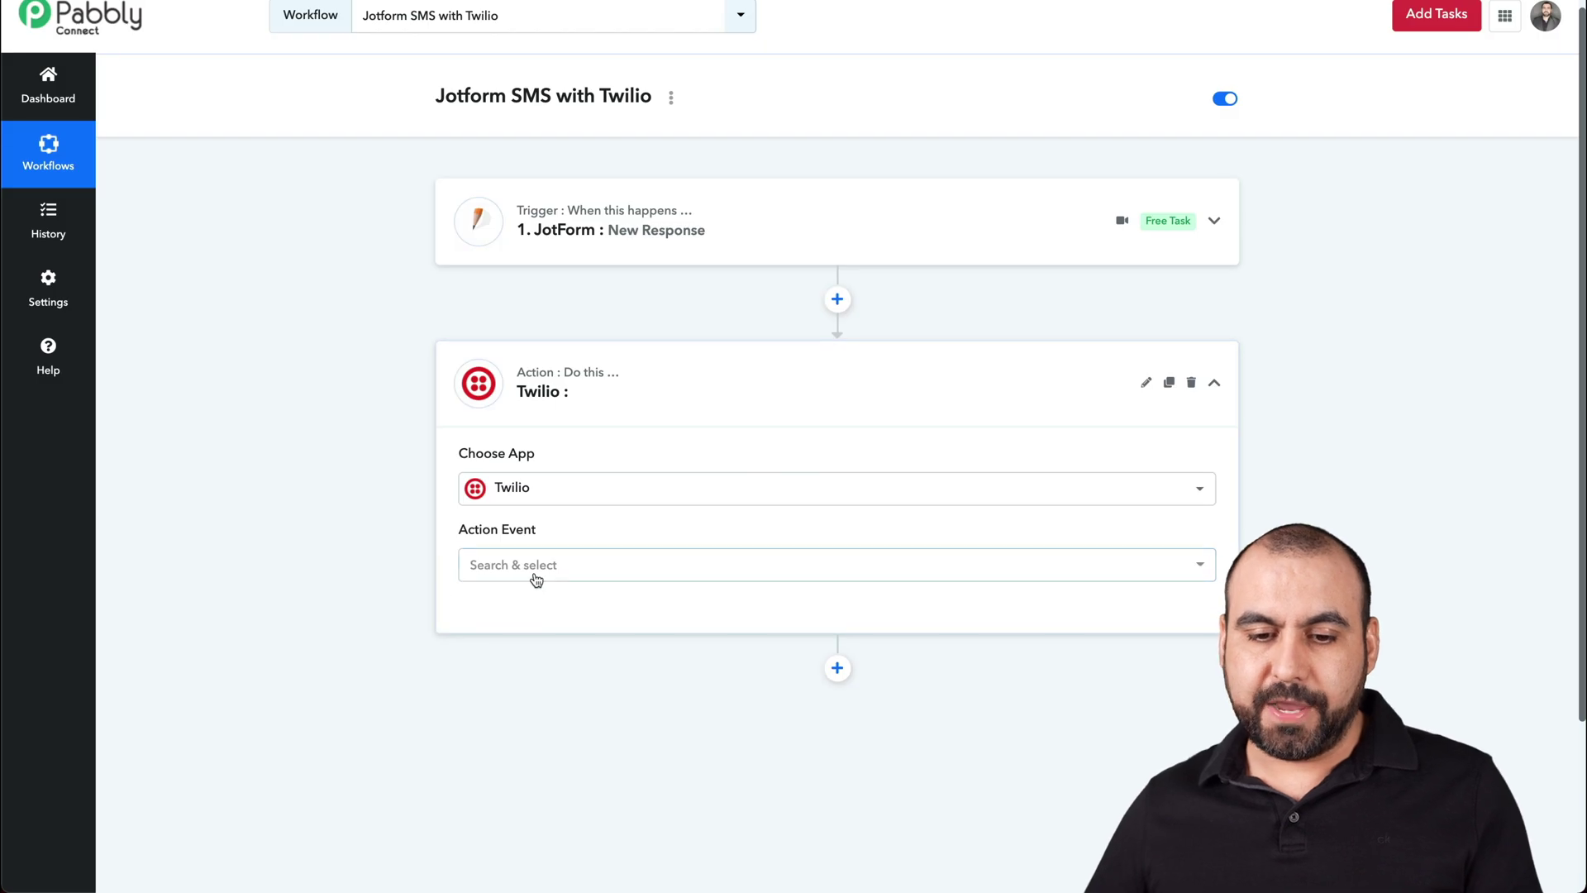
left_click(541, 572)
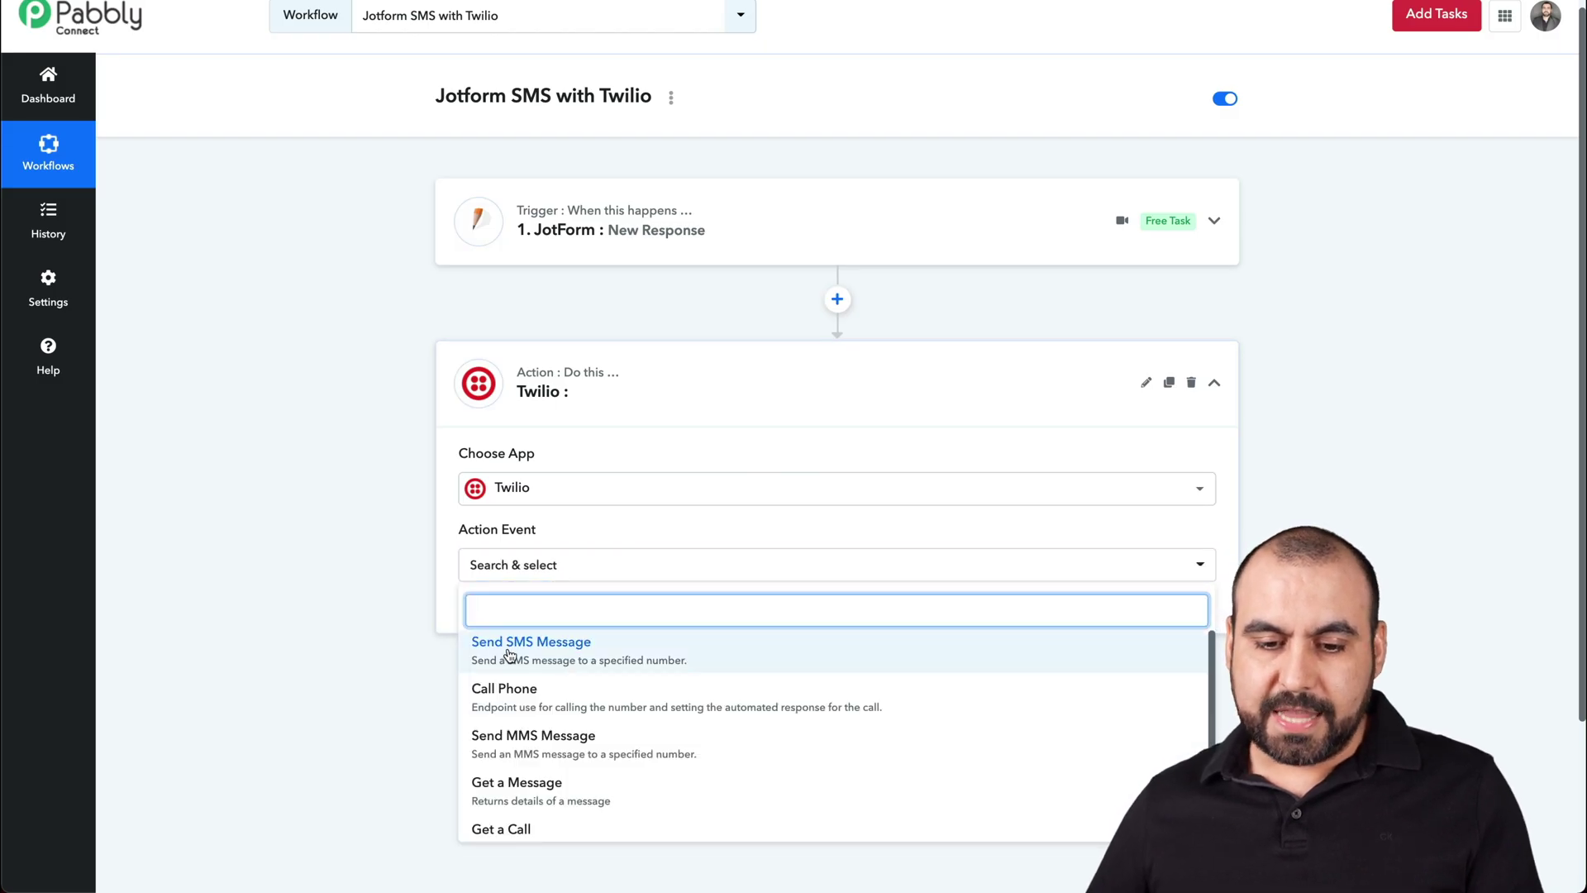
left_click(615, 653)
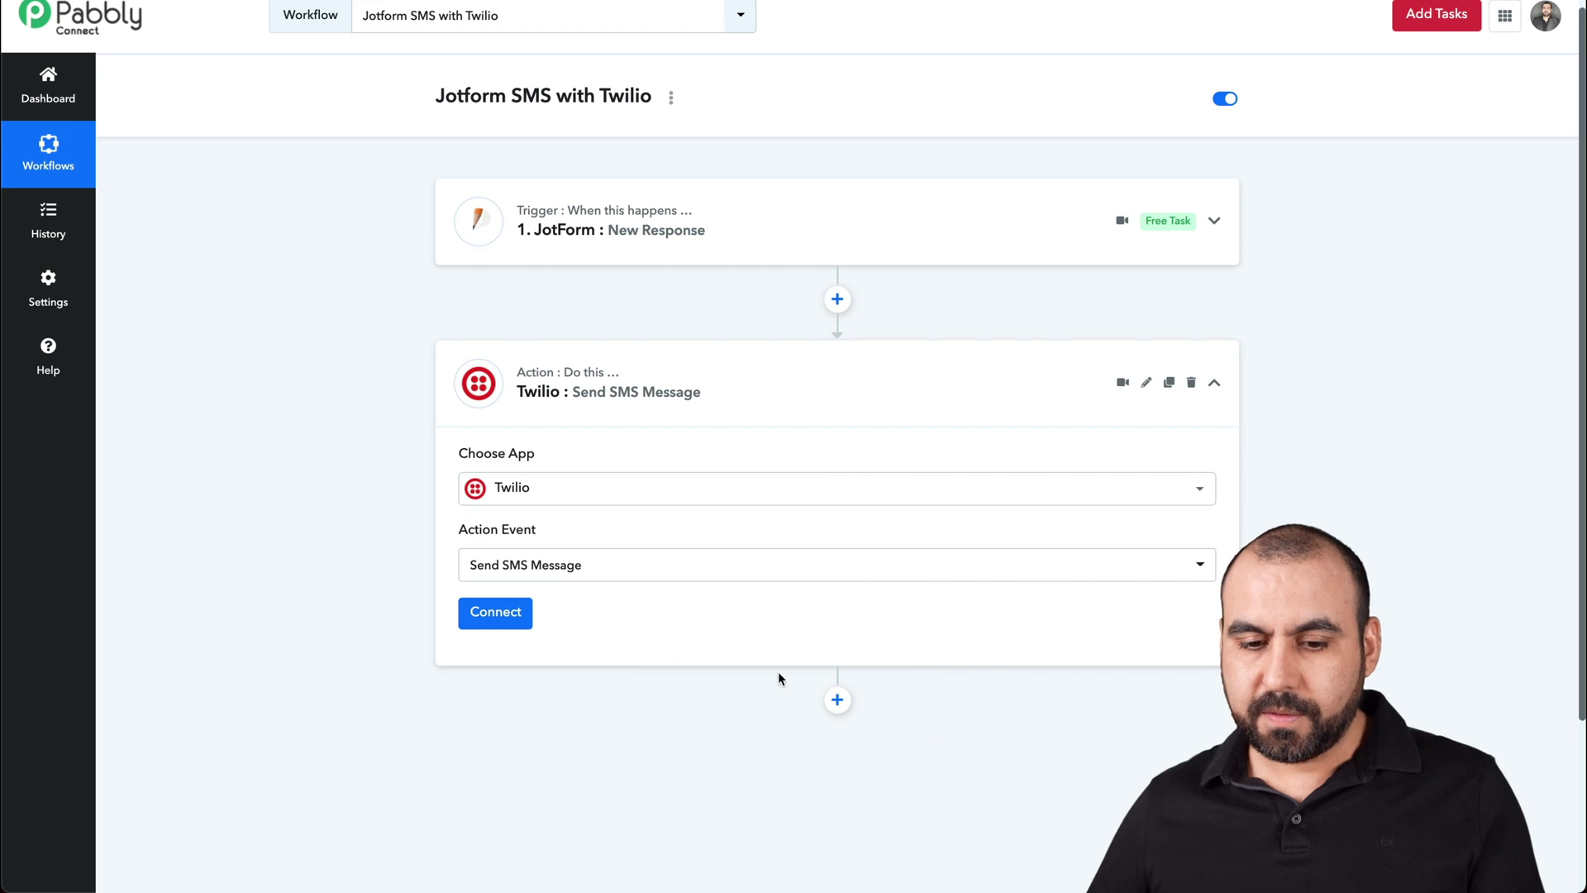
- Choose to add a new Twilio account connection
left_click(521, 612)
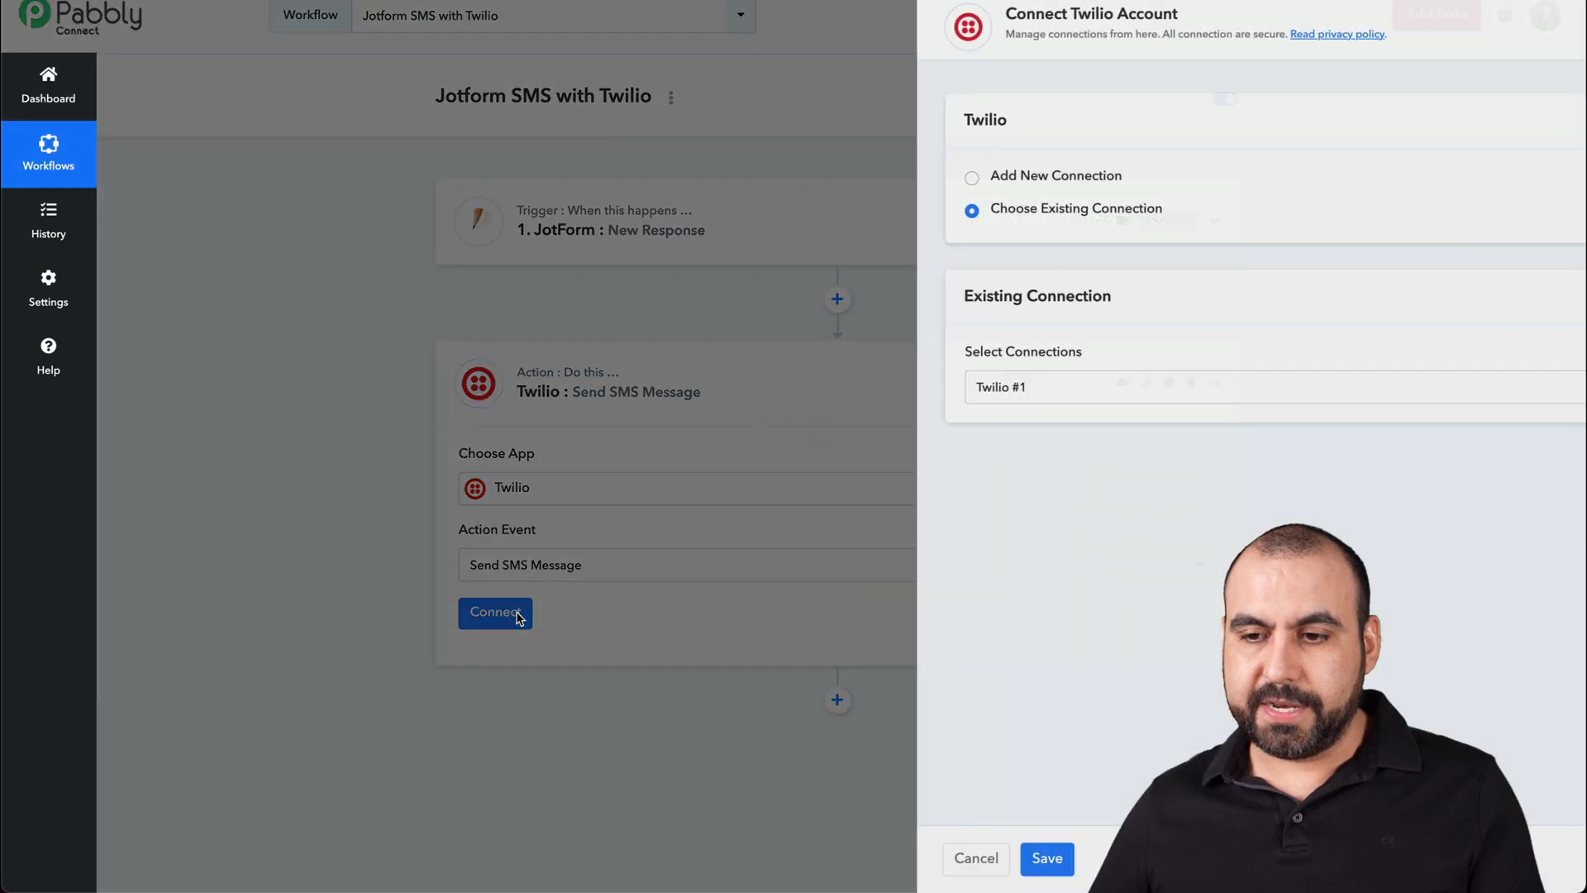
left_click(977, 401)
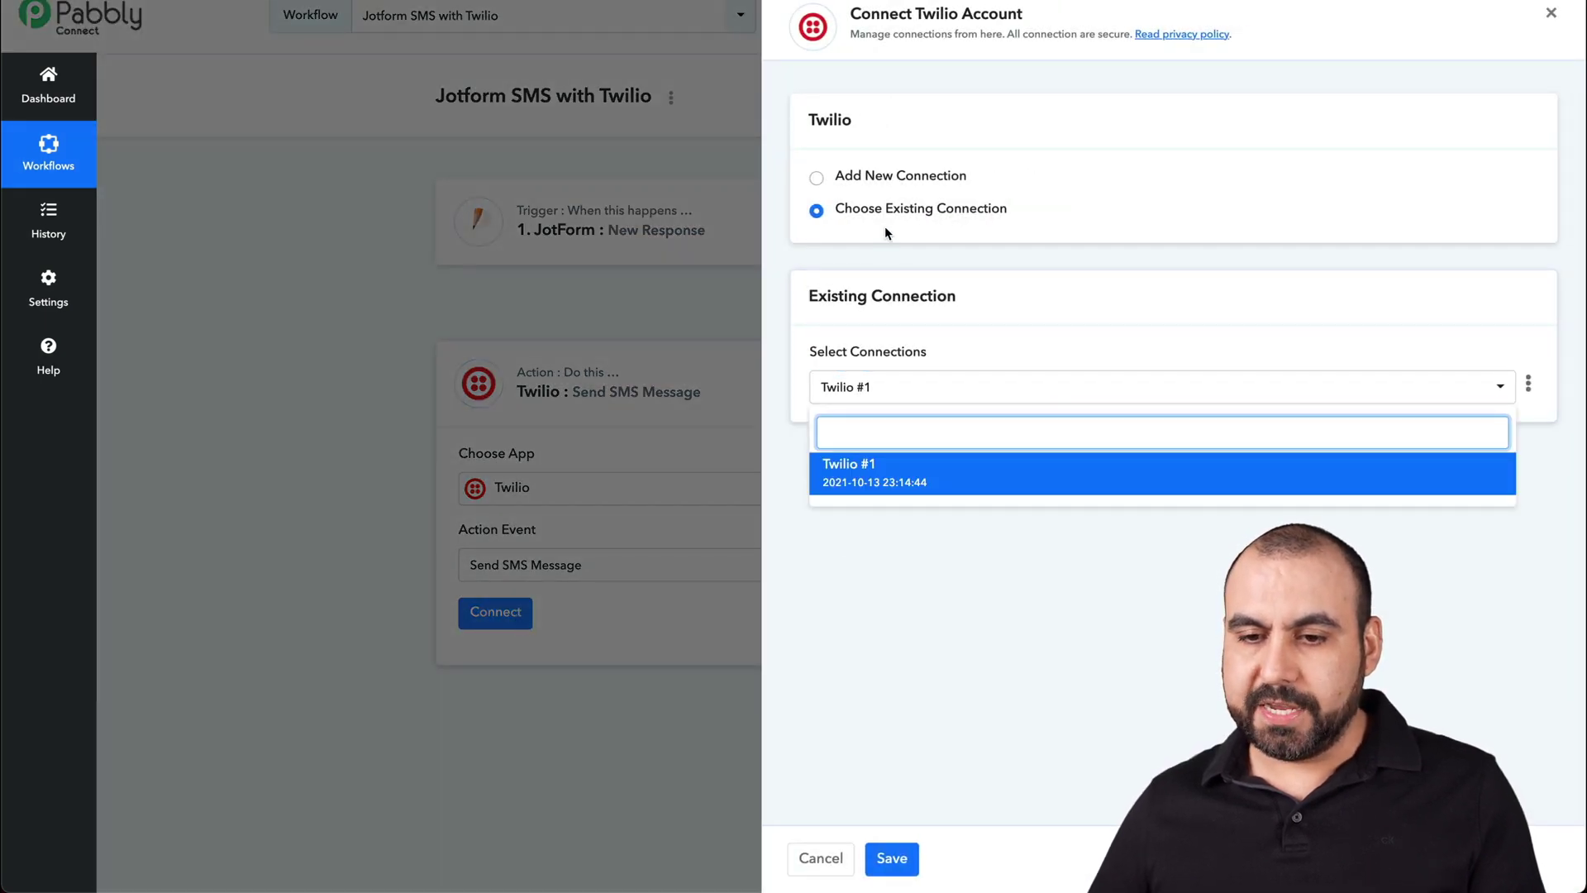
left_click(874, 177)
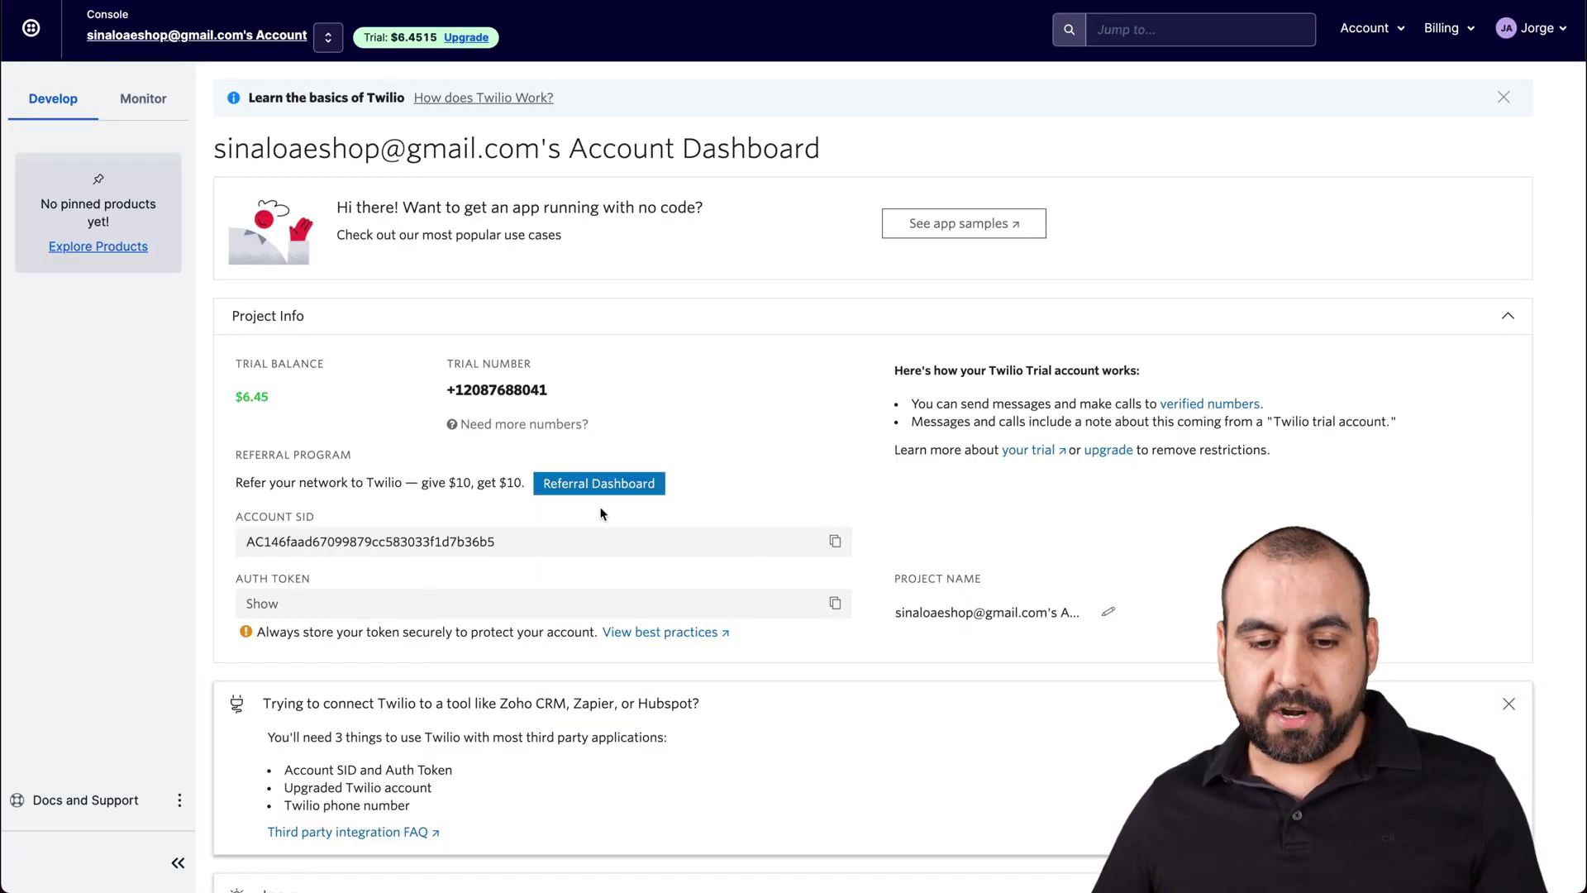
- Copy the Twilio account SID and auth token into Pabbly's connection fields and save it
left_click(836, 545)
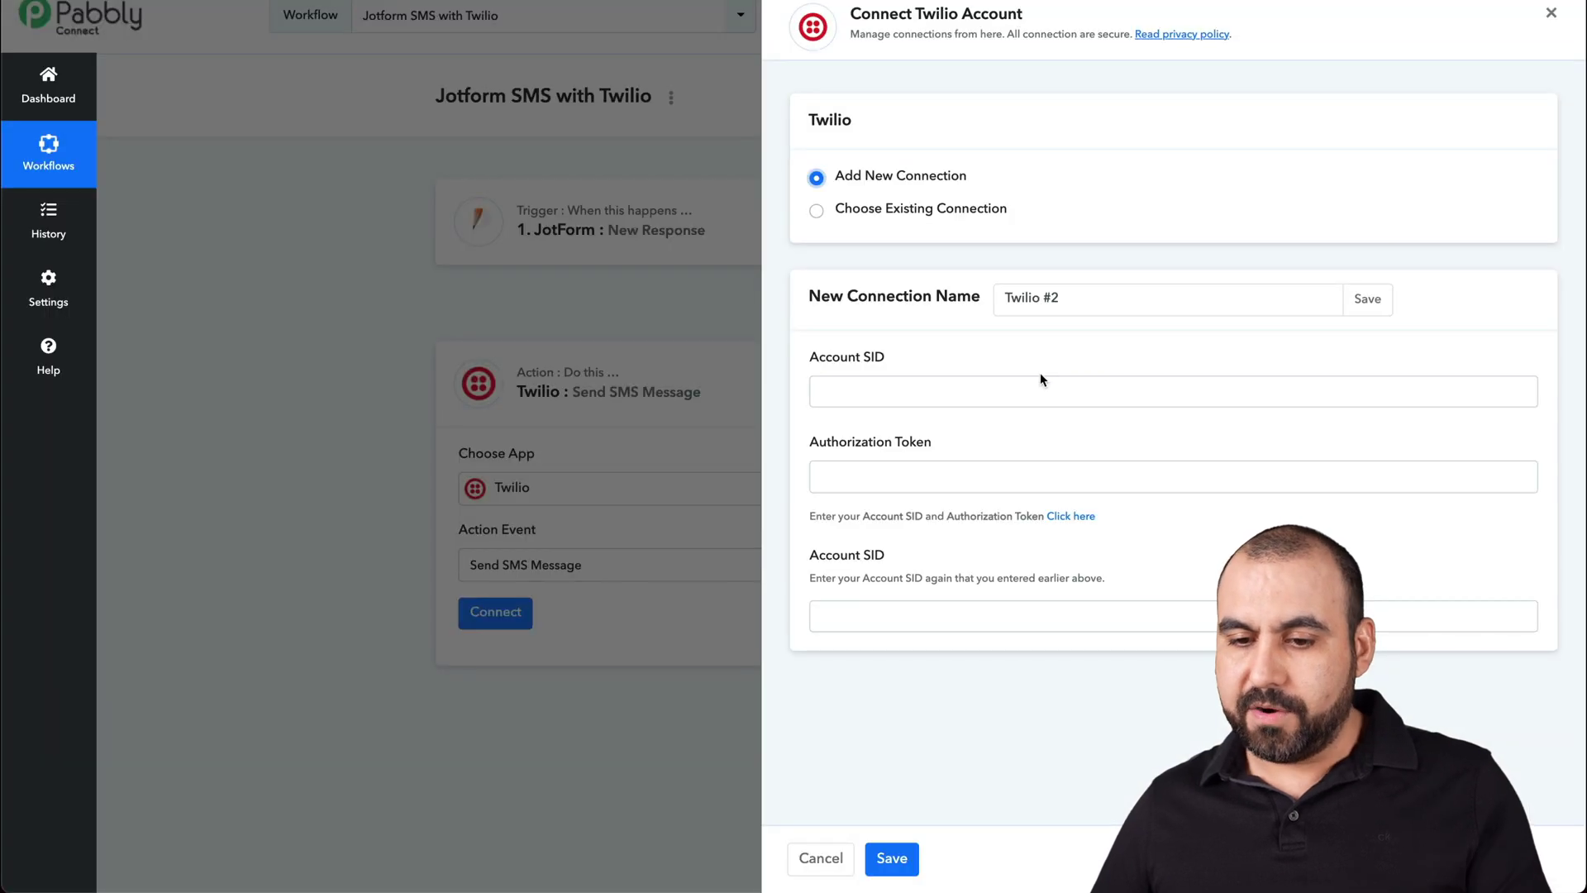
left_click(1040, 382)
key("ctrl+v")
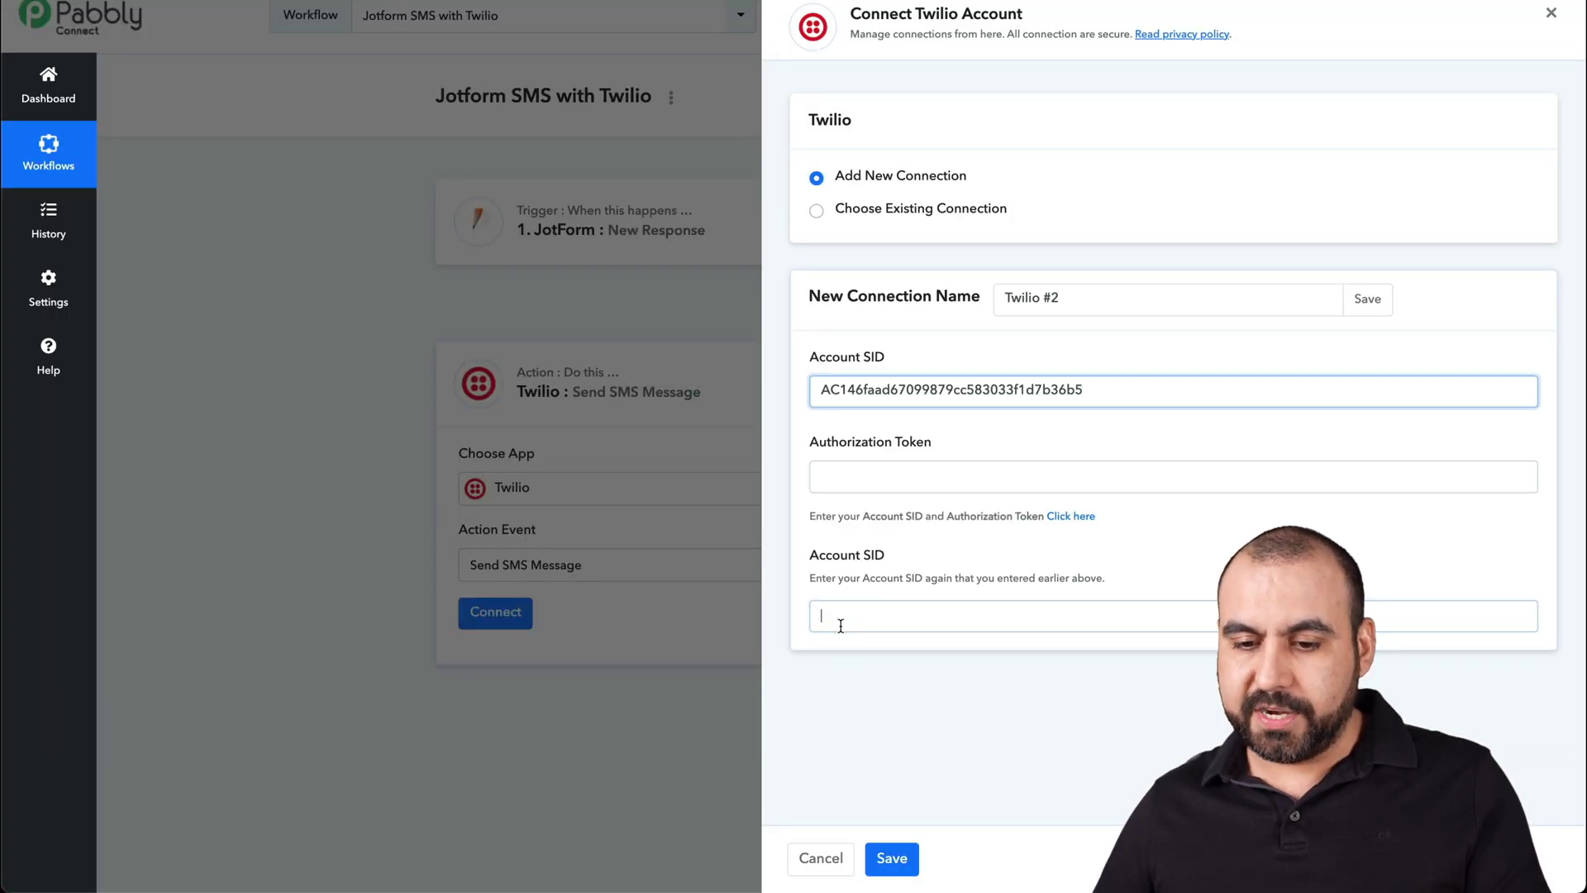
key("ctrl+v")
left_click(864, 475)
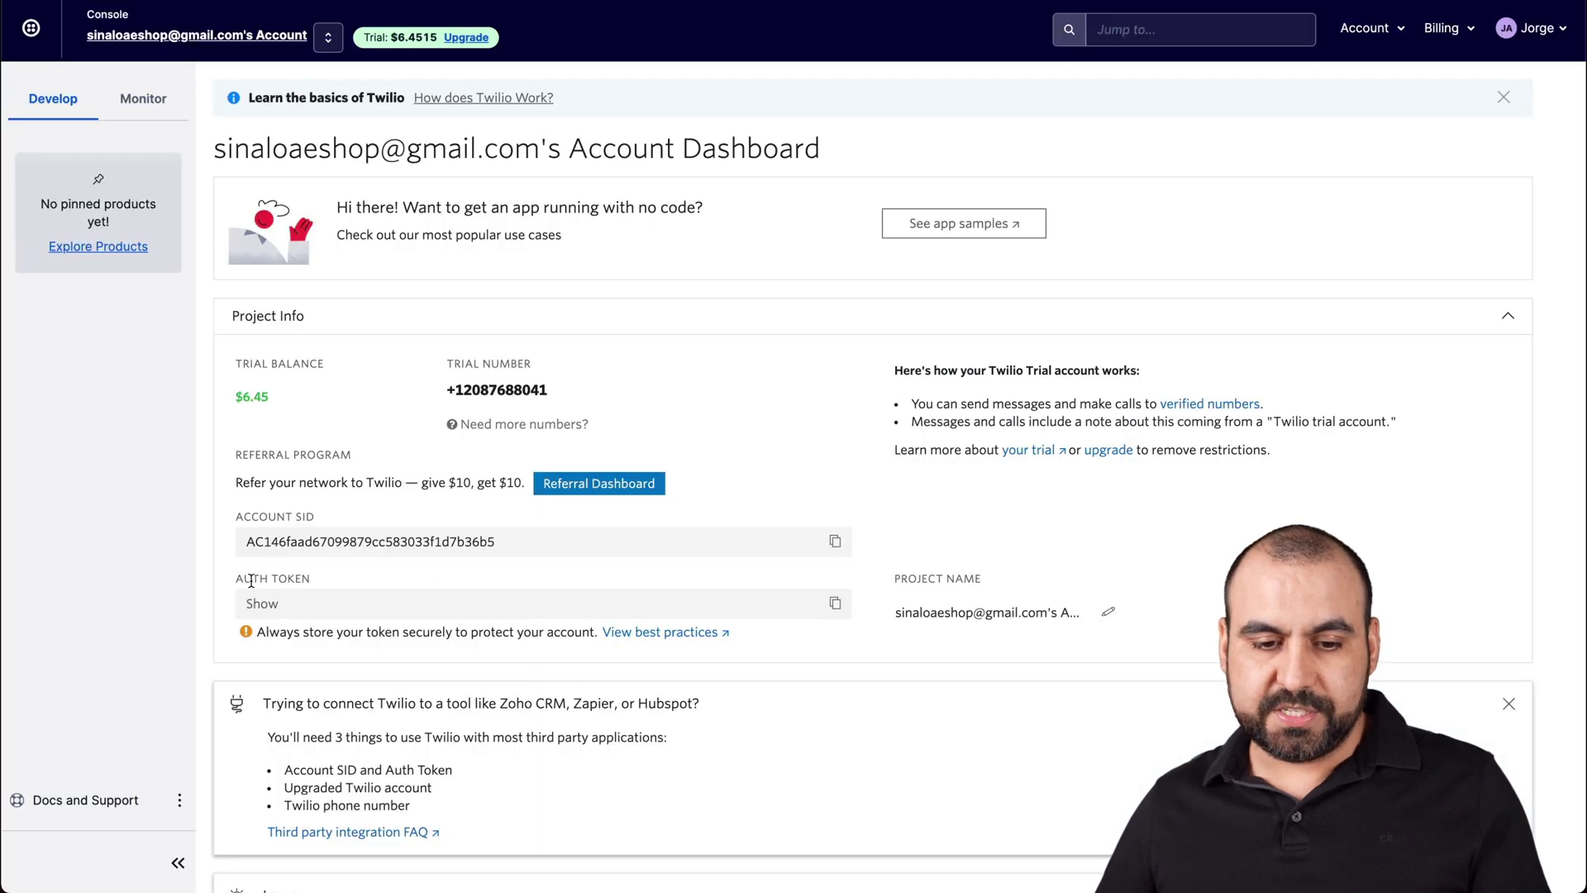
left_click(835, 603)
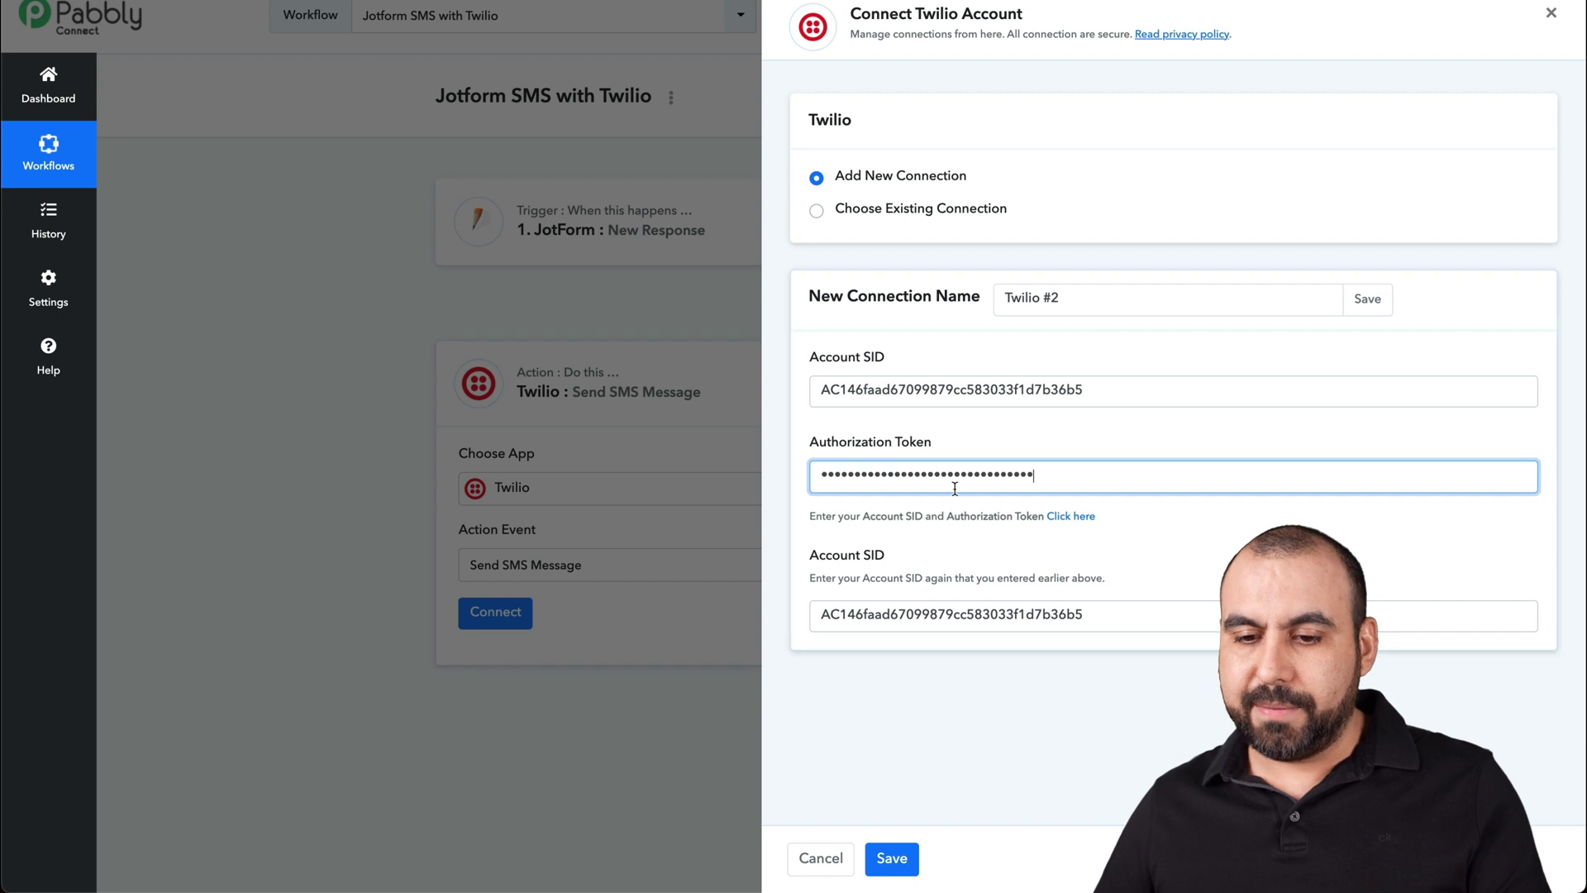
left_click(893, 860)
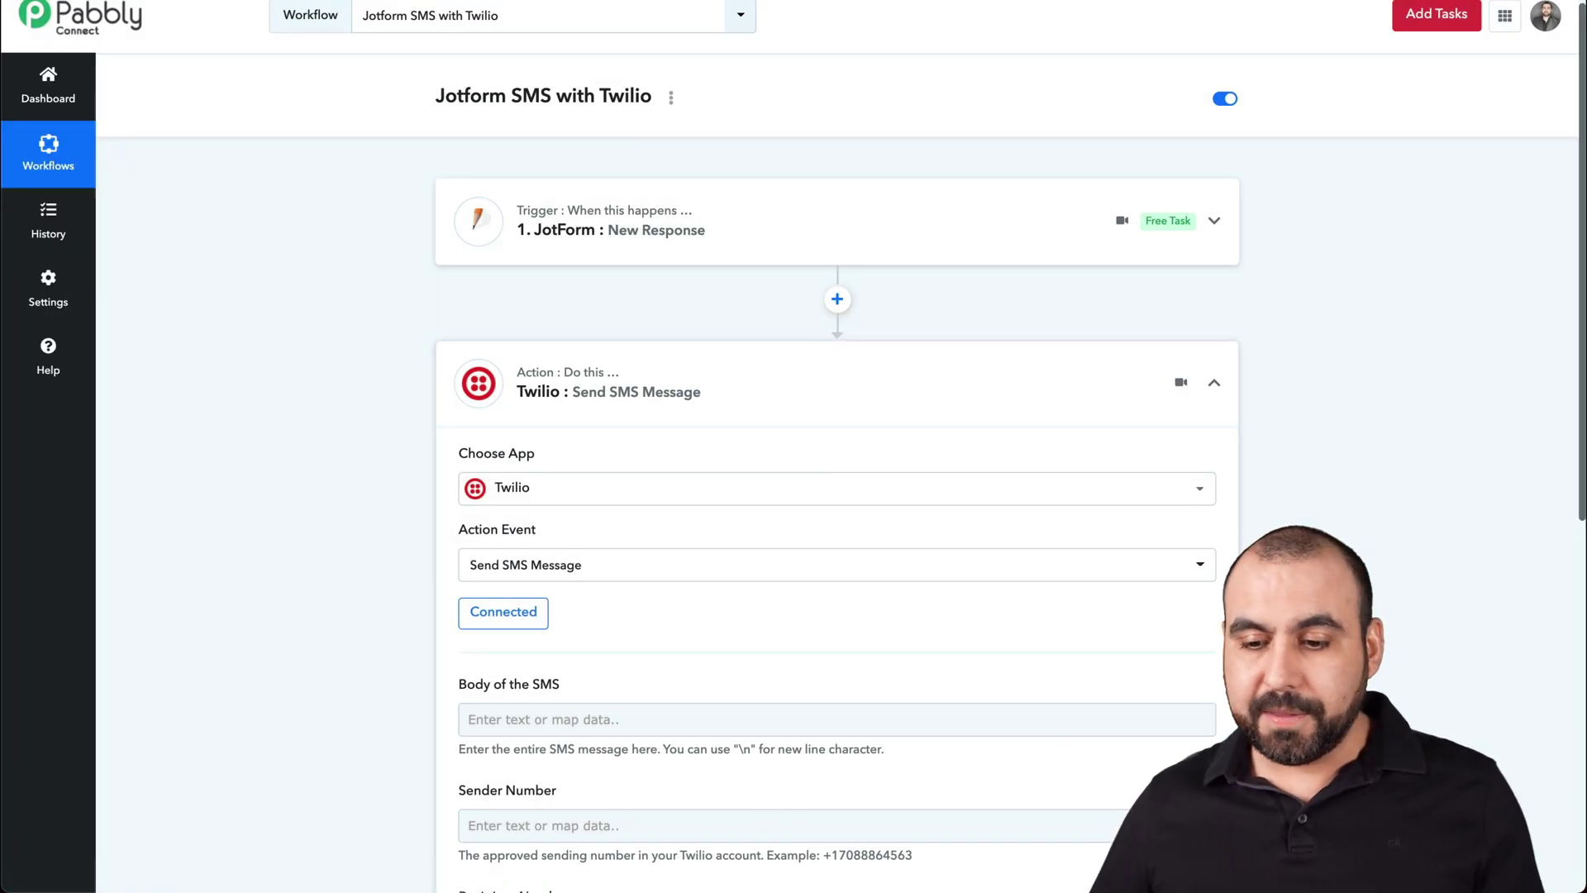
scroll(1060, 725, "down", 3)
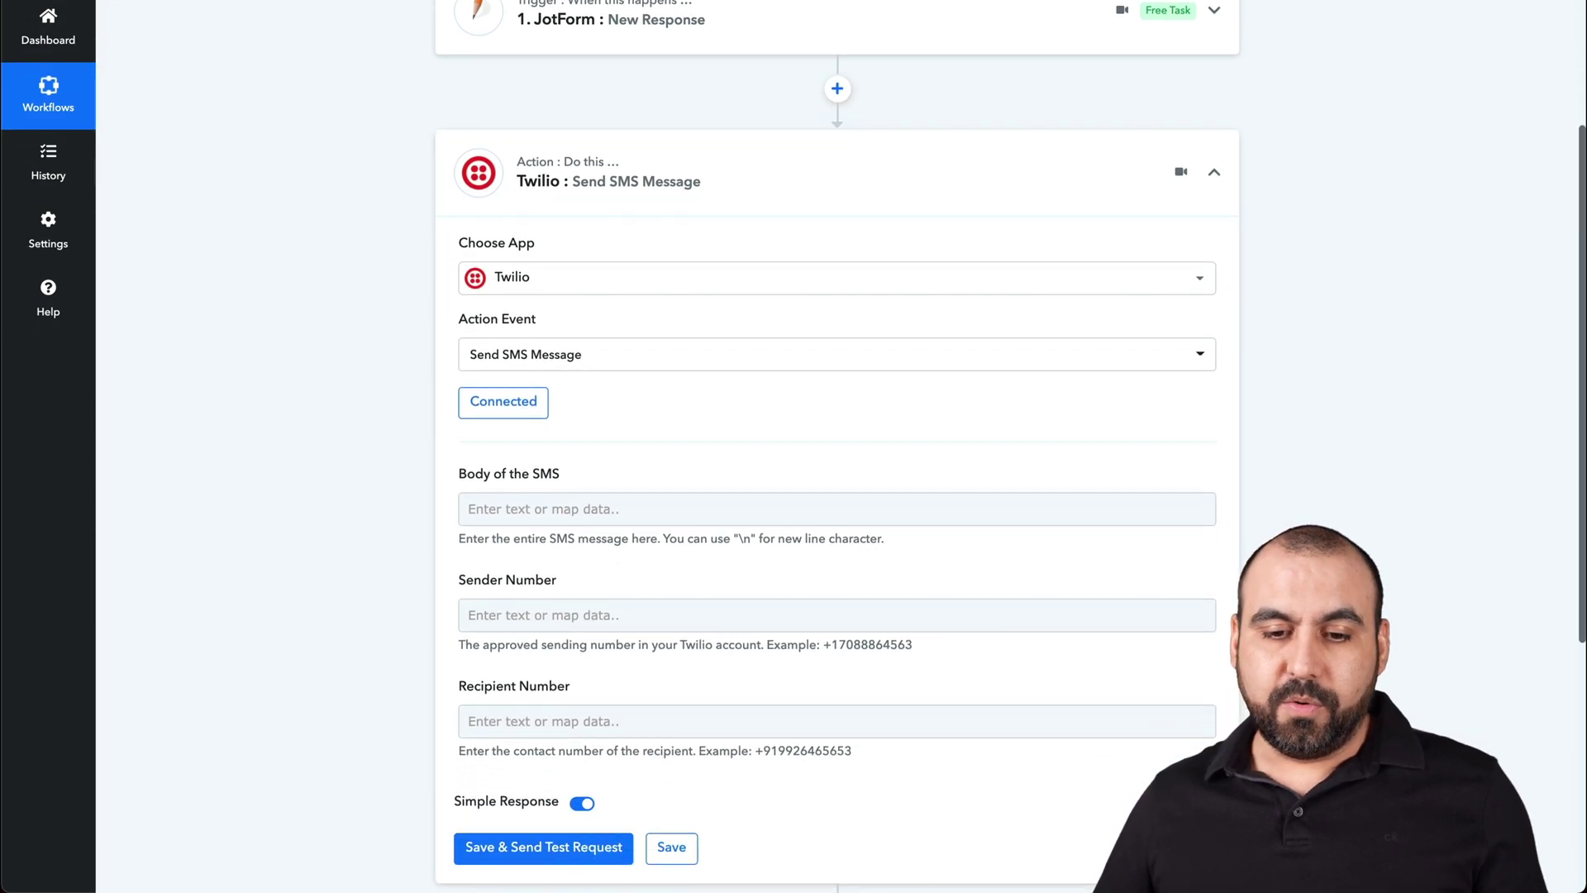
- Write the SMS body offering a 30% off coupon code, removing a misplaced first-name tag
left_click(514, 506)
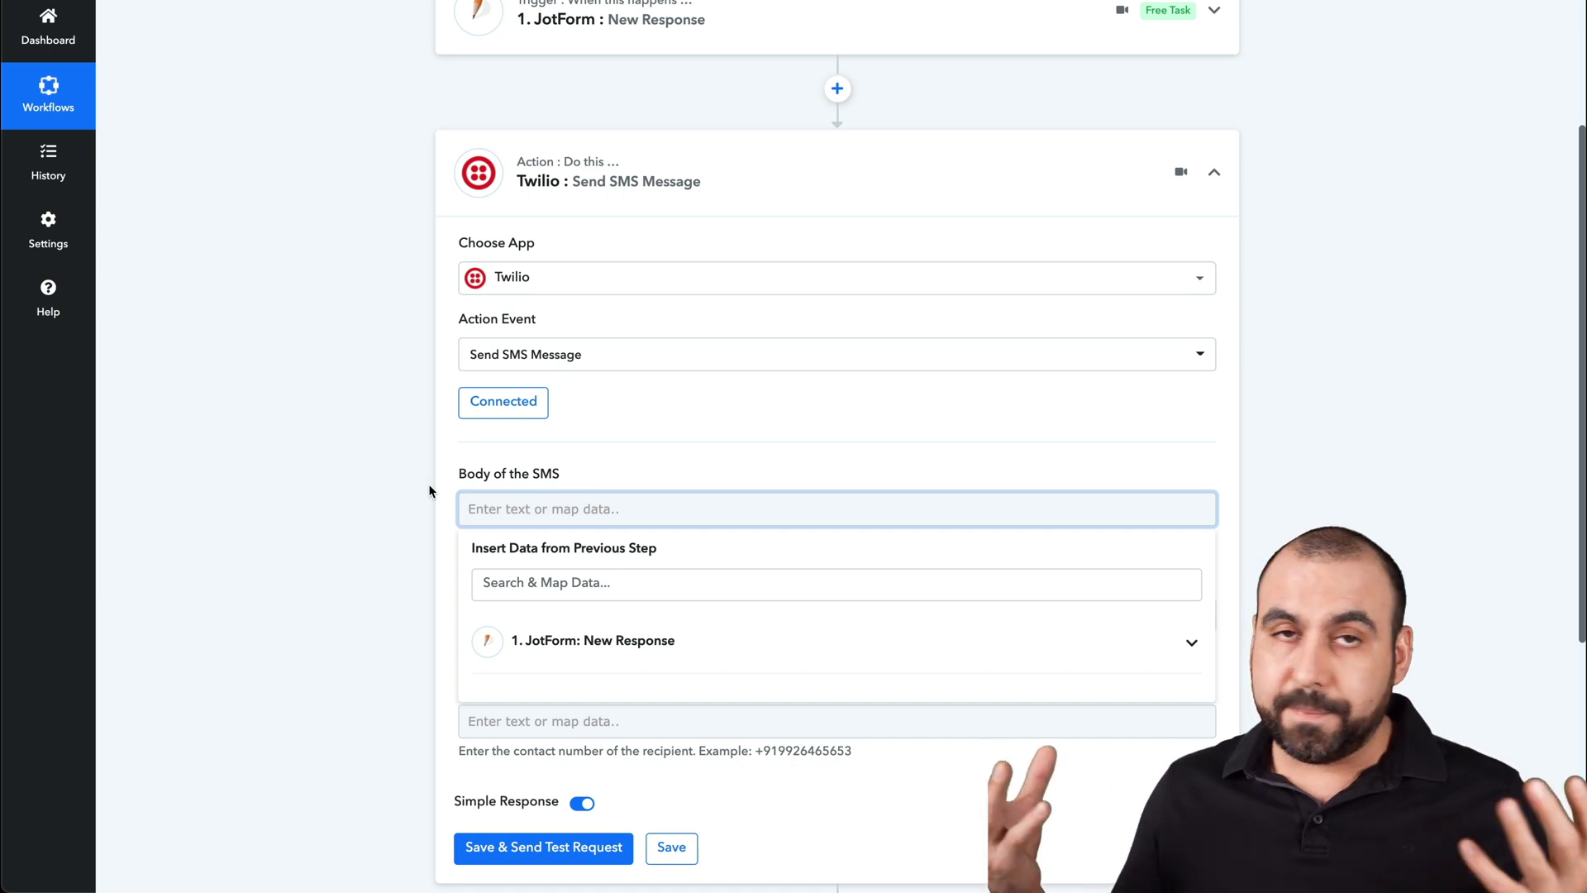
type("Thank you for submitting our form. Here is a 30% off coupon code:")
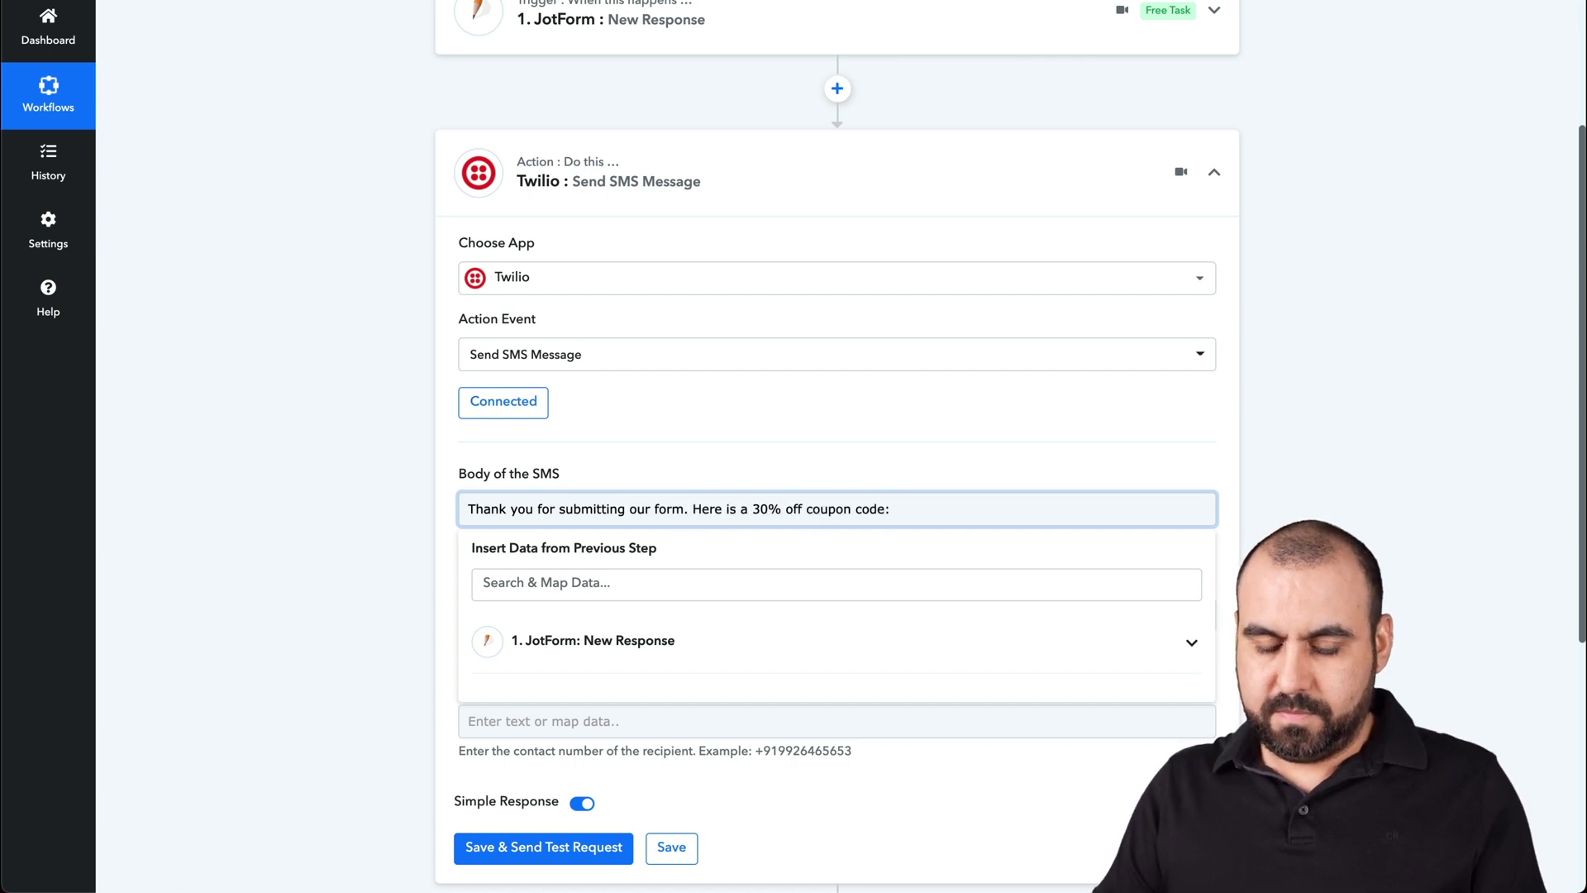
type(" DISOOUNT20%")
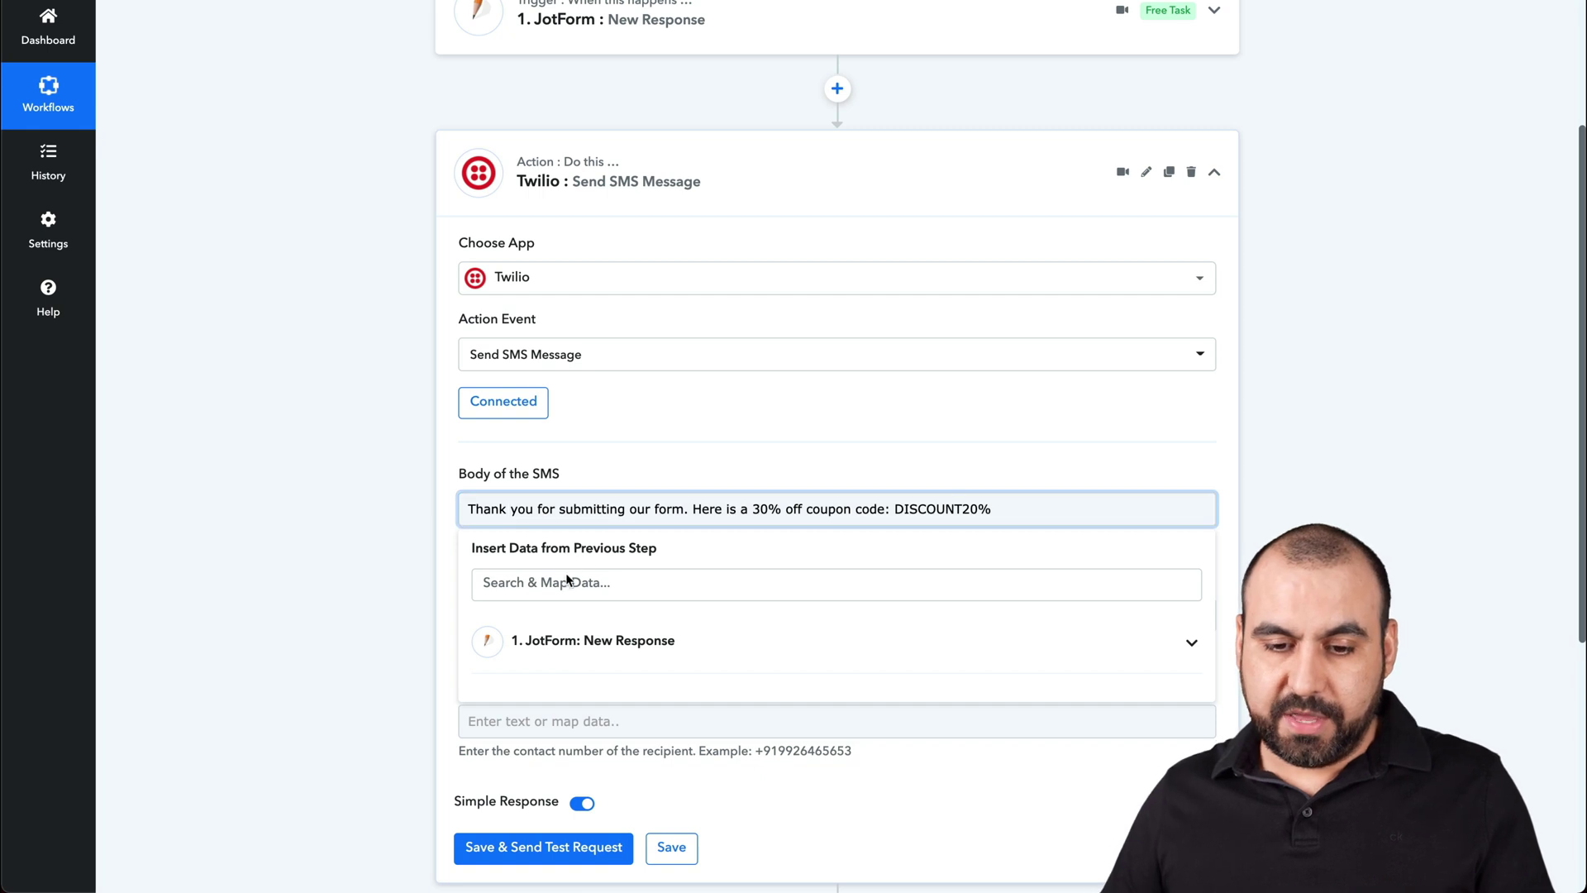
left_click(593, 645)
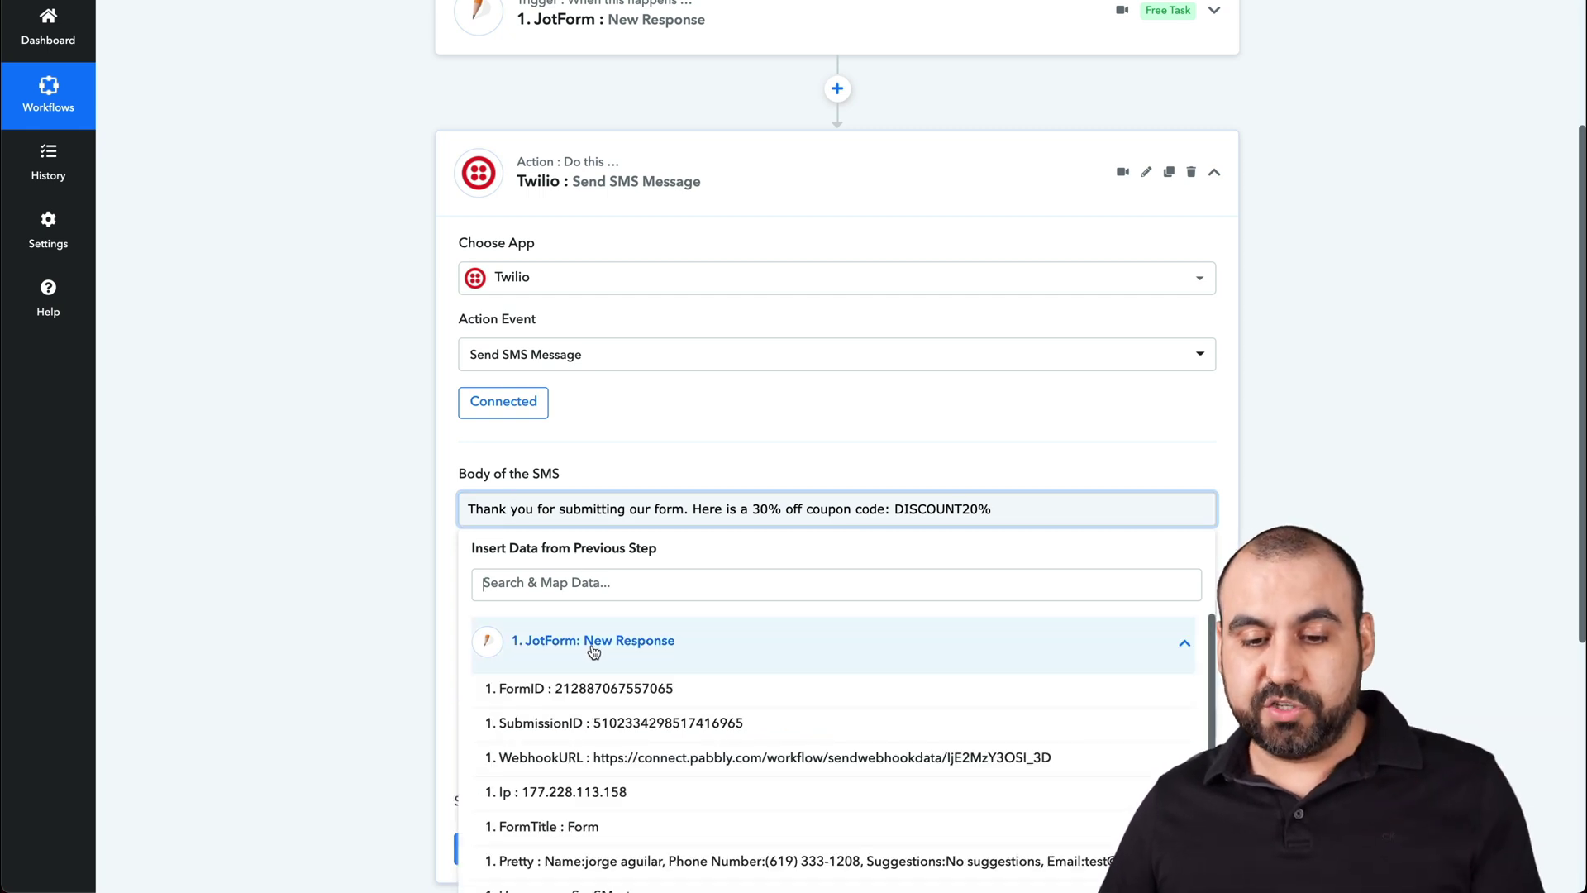
scroll(635, 769, "down", 2)
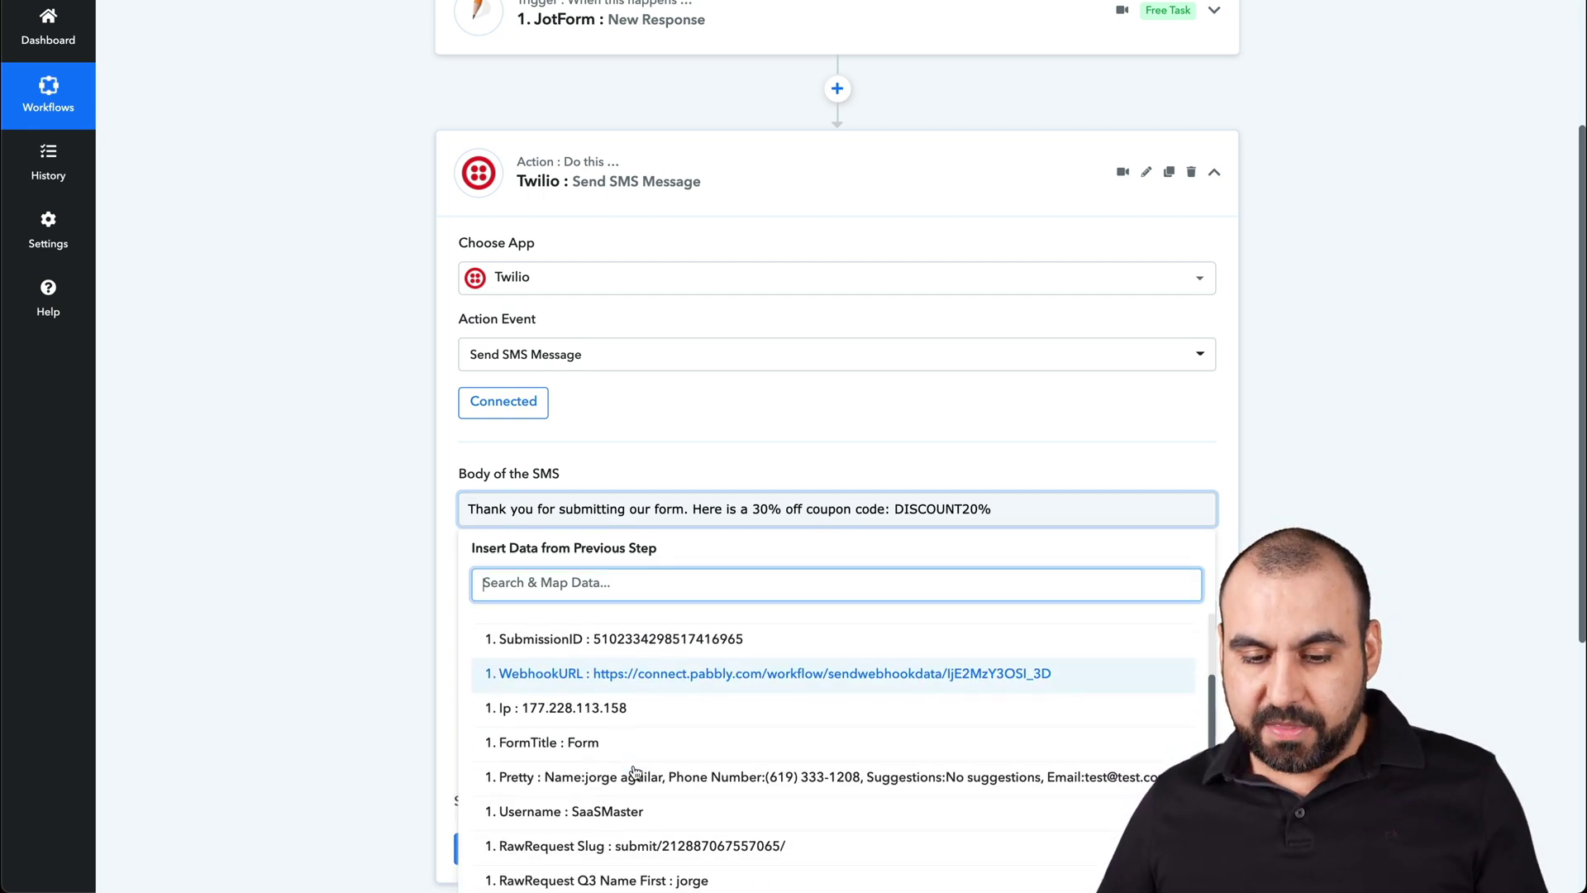
scroll(653, 810, "down", 2)
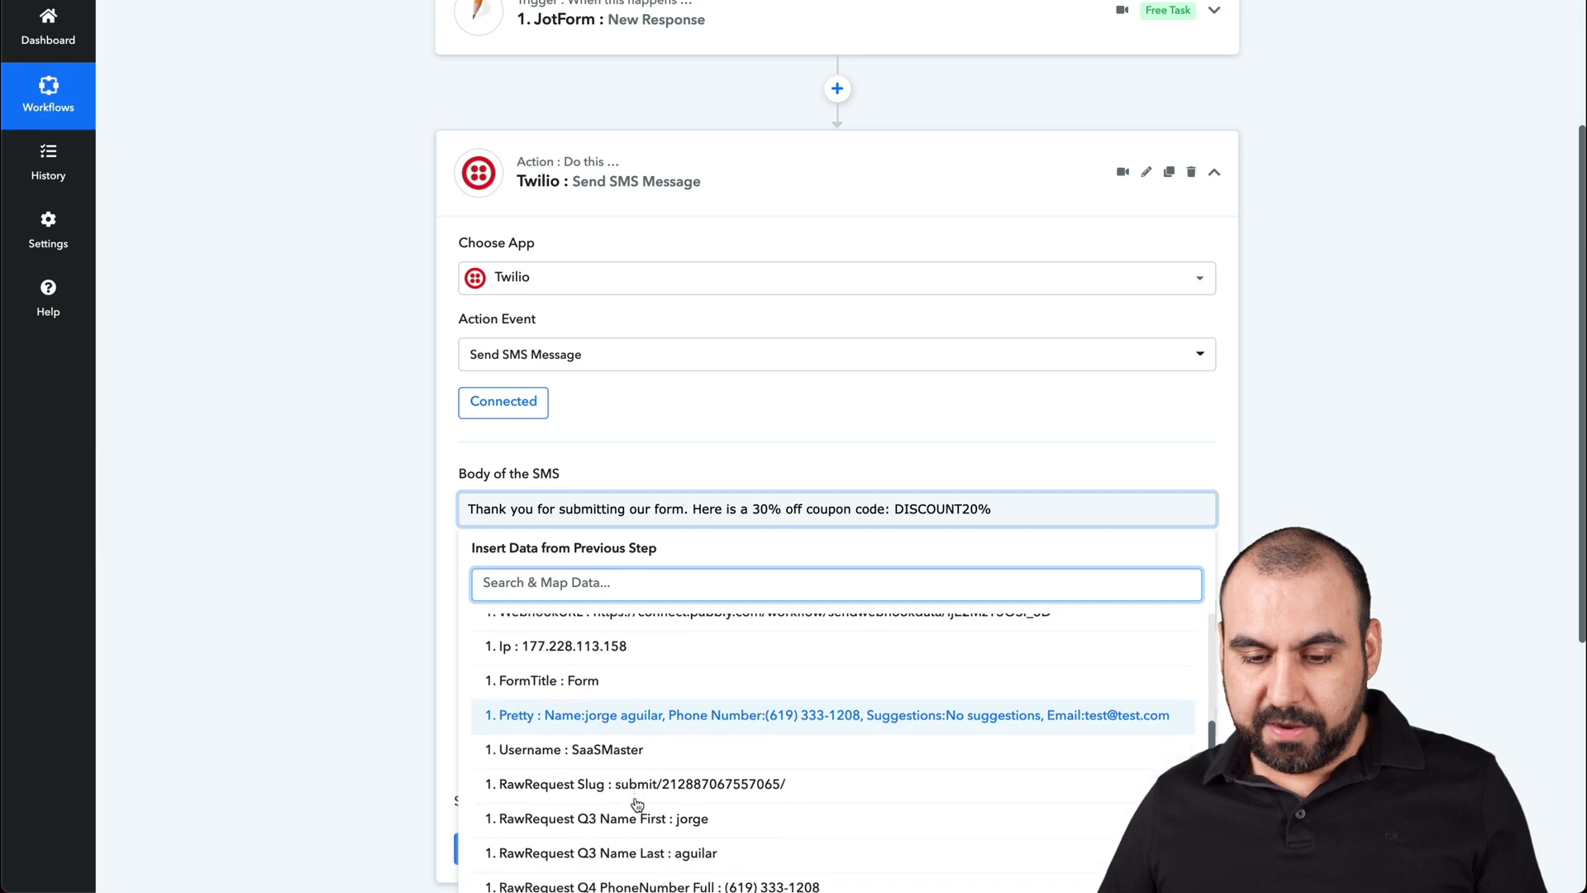
left_click(704, 824)
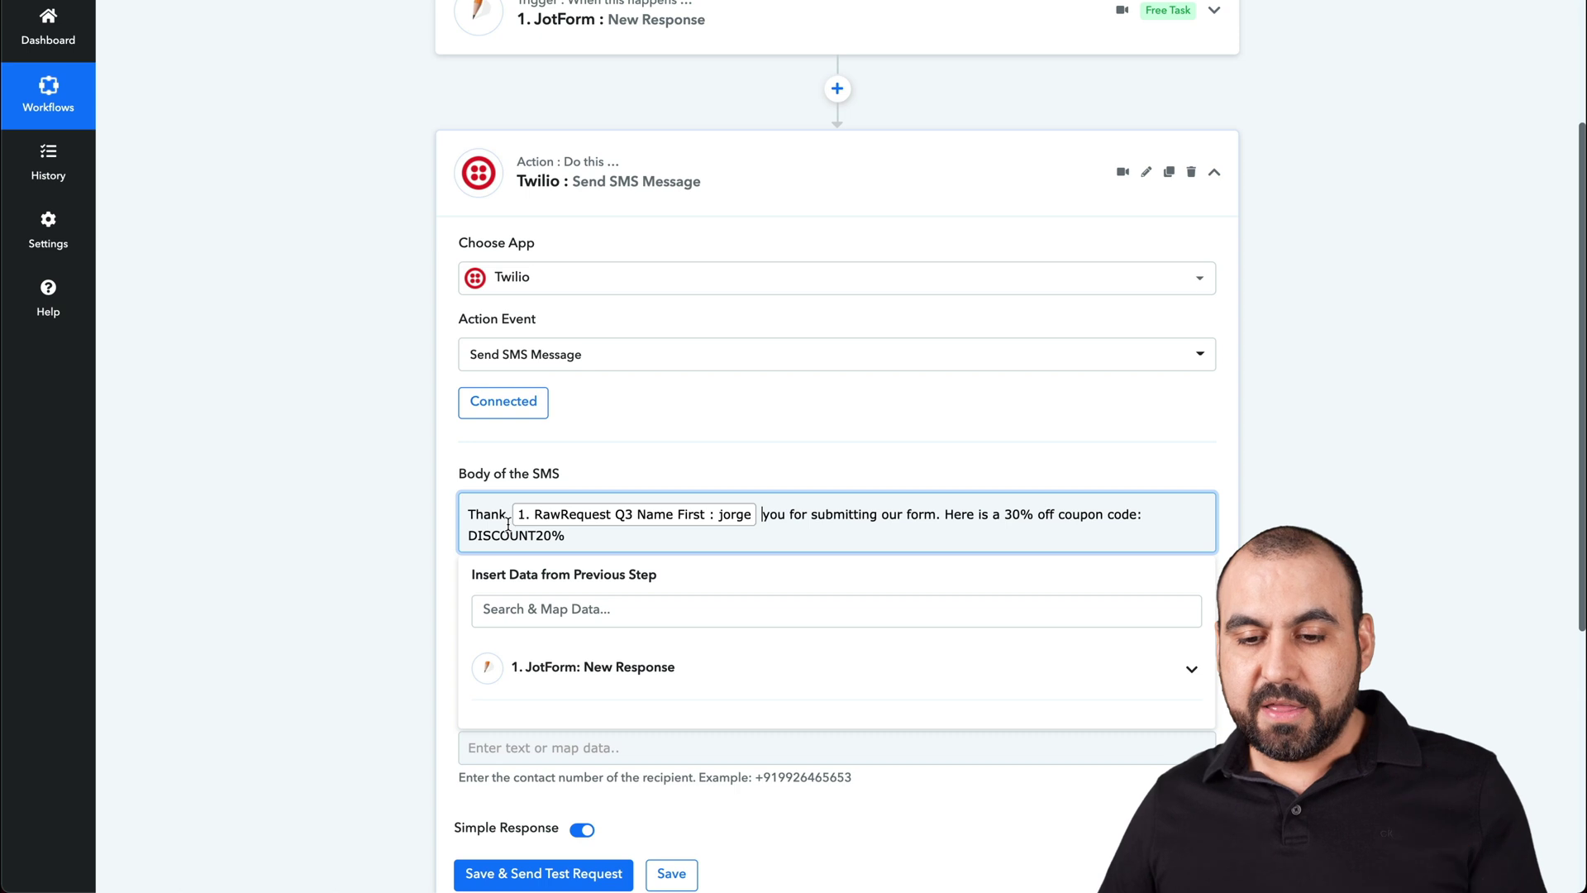
key("BackSpace")
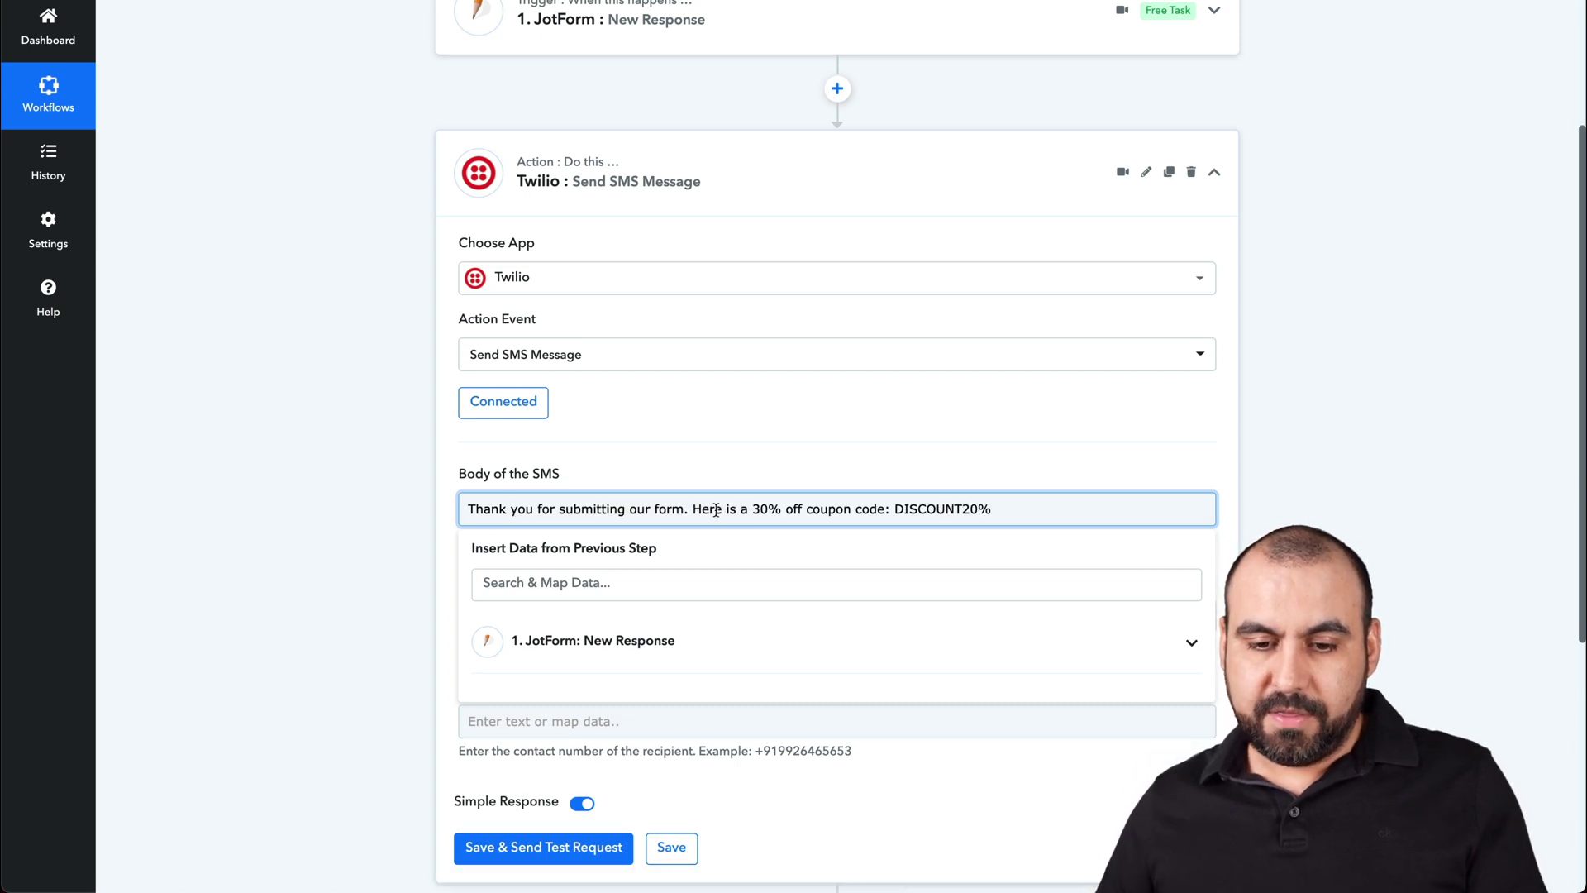
- Insert the JotForm first-name field after 'Thank you' and correct the code to DISCOUNT30%
left_click(562, 641)
scroll(668, 697, "down", 3)
left_click(628, 837)
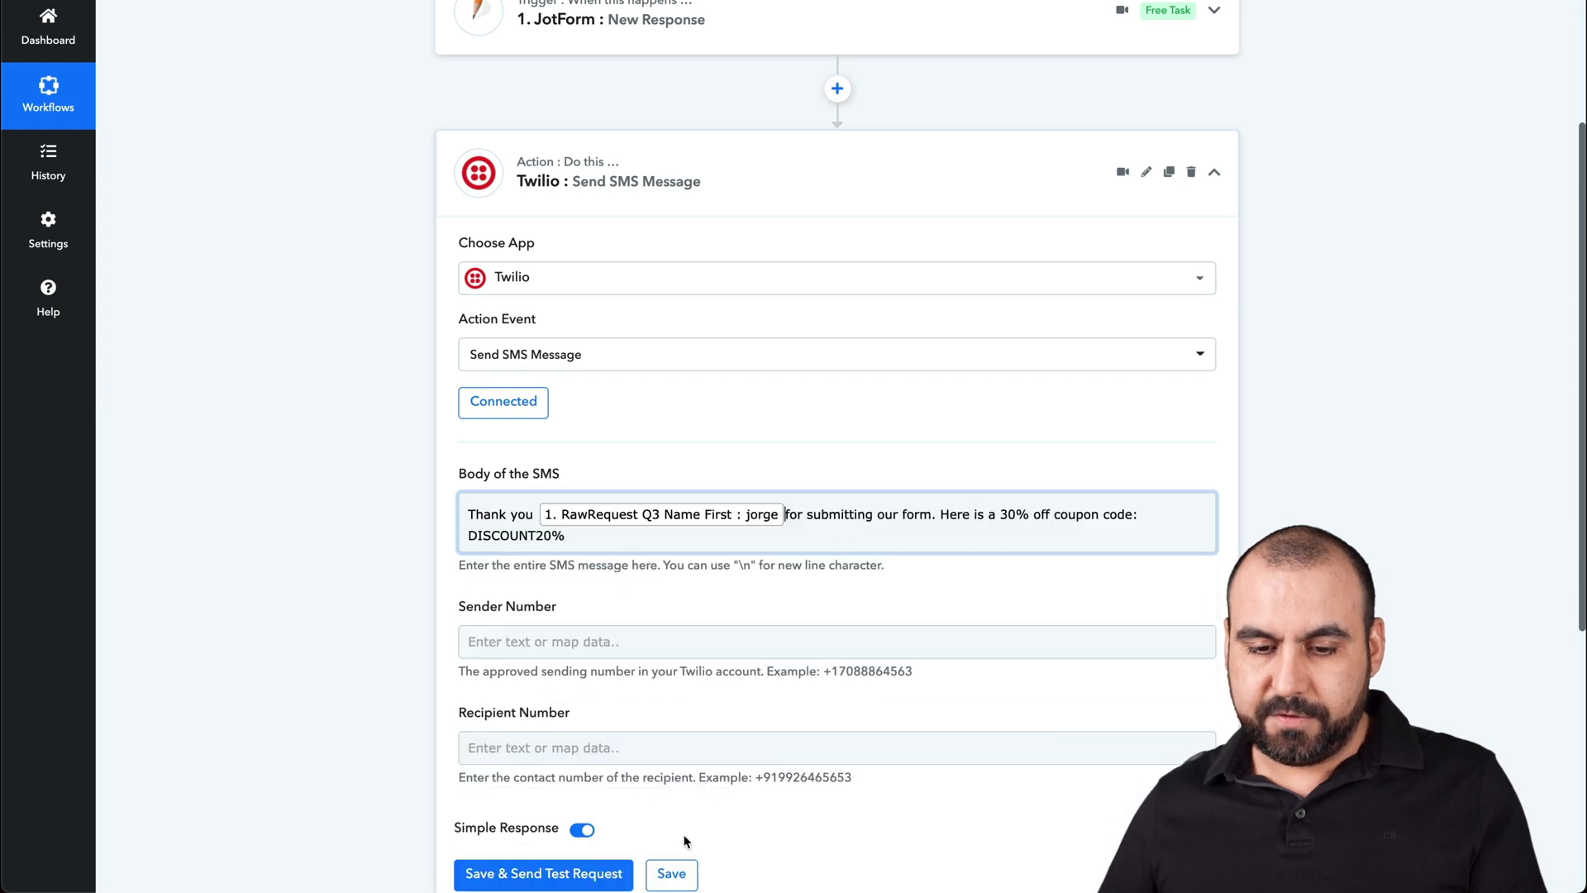
left_click(641, 521)
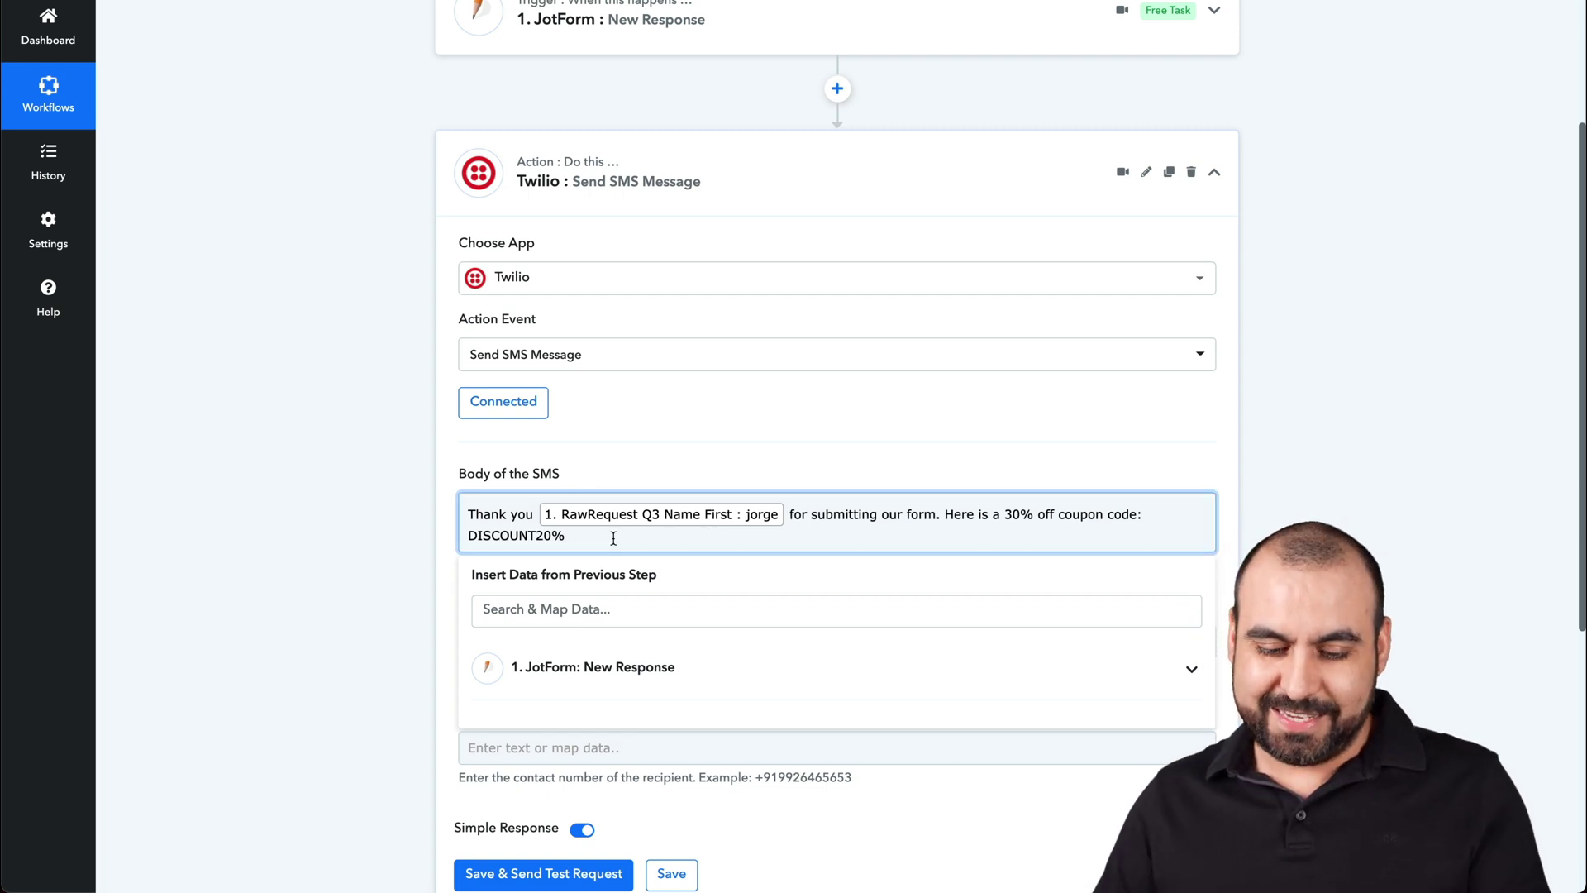
left_click(302, 488)
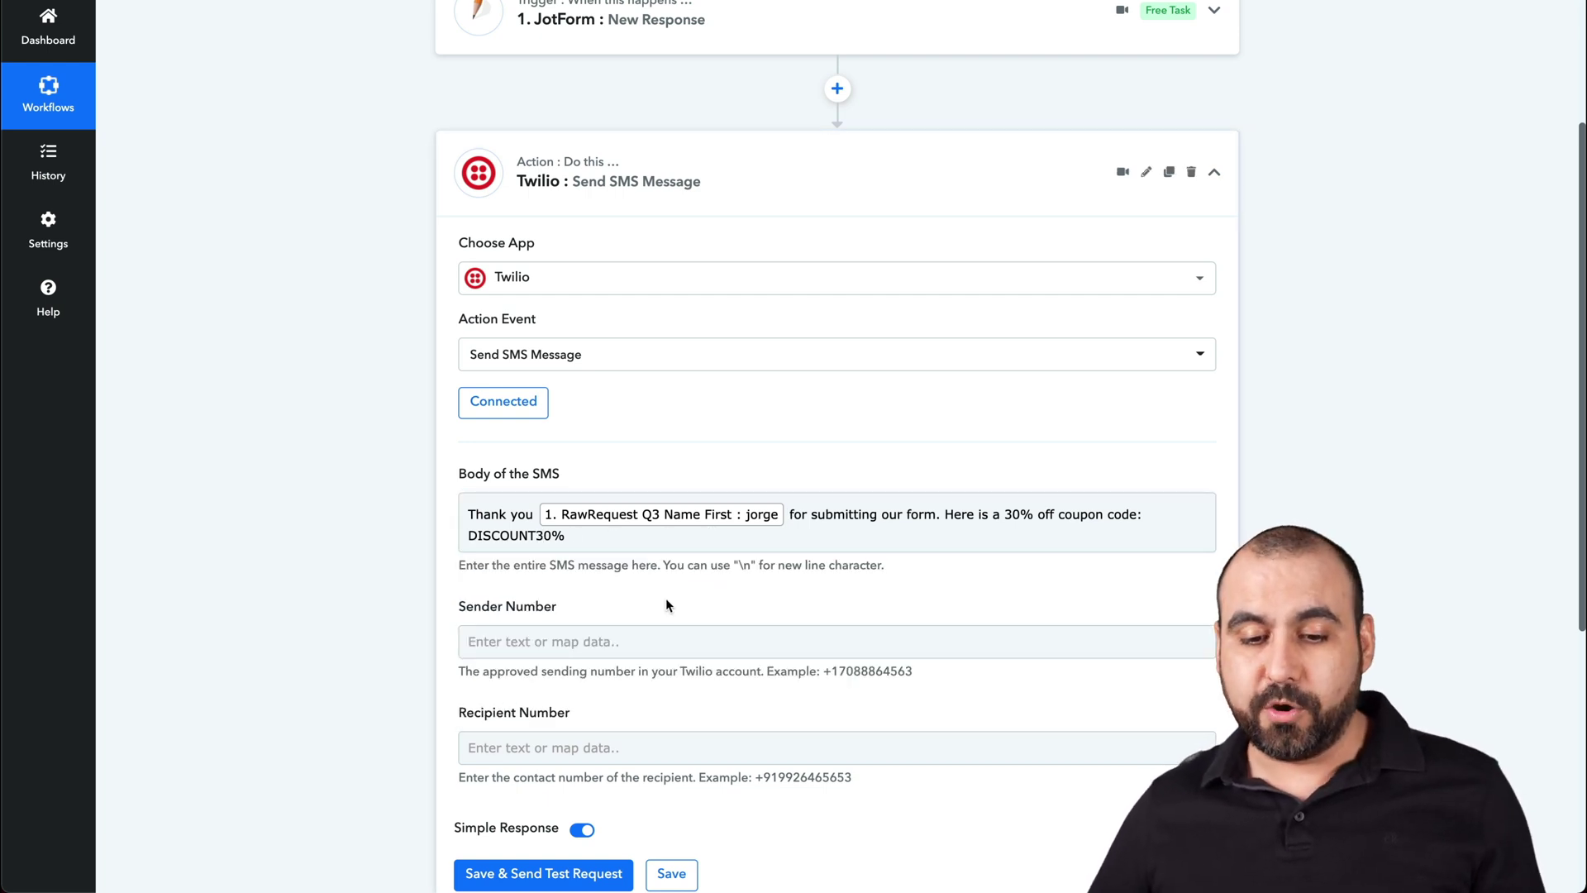
scroll(662, 595, "down", 1)
- Paste the copied Twilio trial number into the SMS step's Sender Number field
left_click_drag(453, 510, 550, 510)
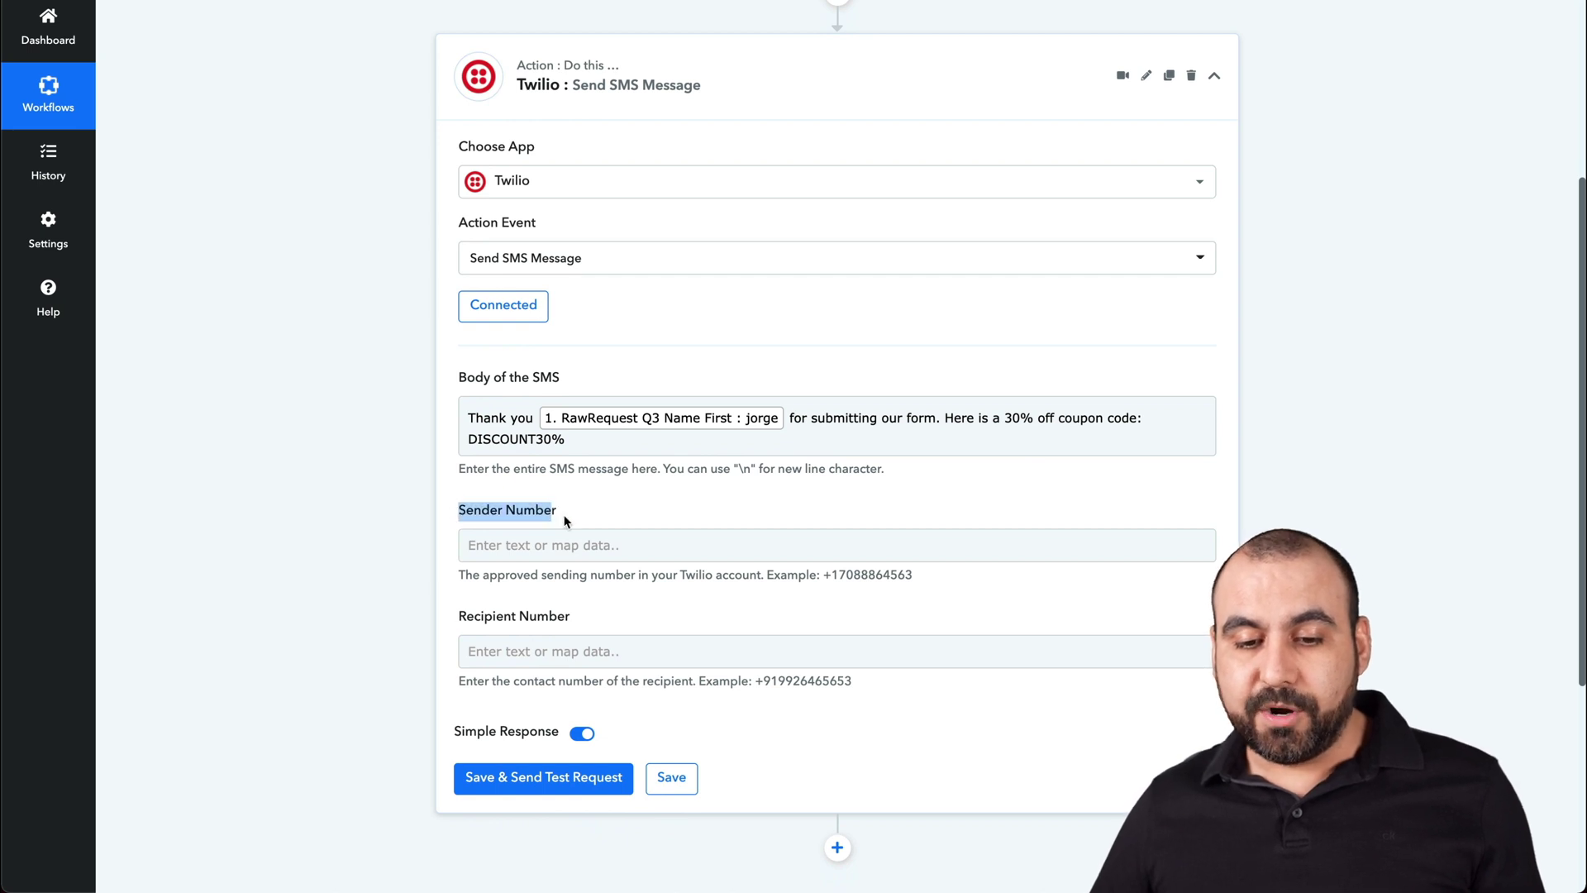
left_click(595, 547)
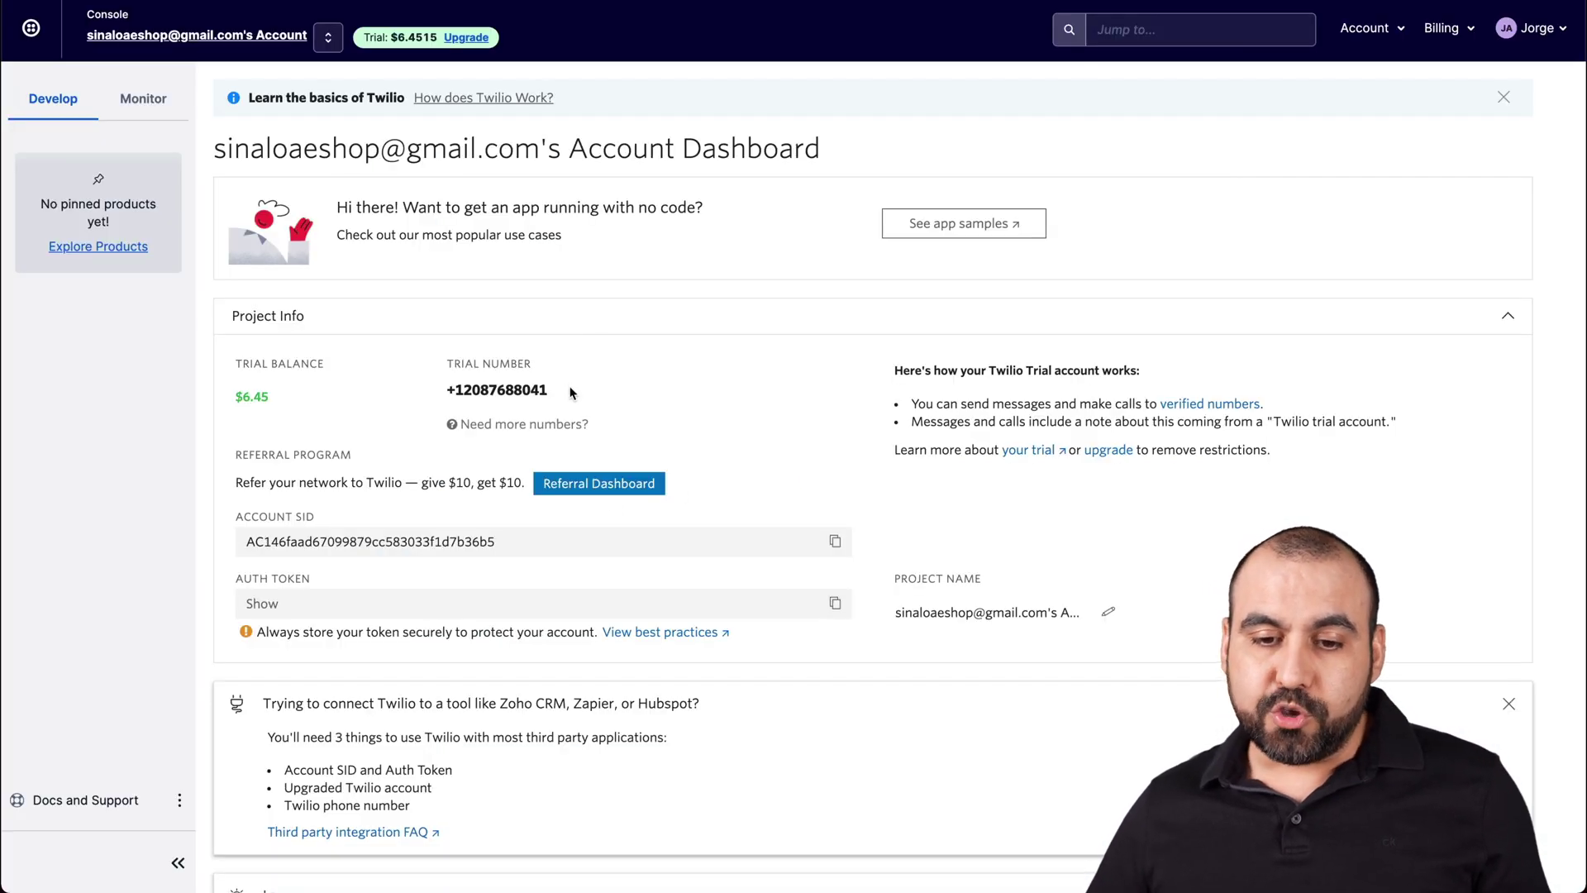
left_click_drag(553, 389, 447, 389)
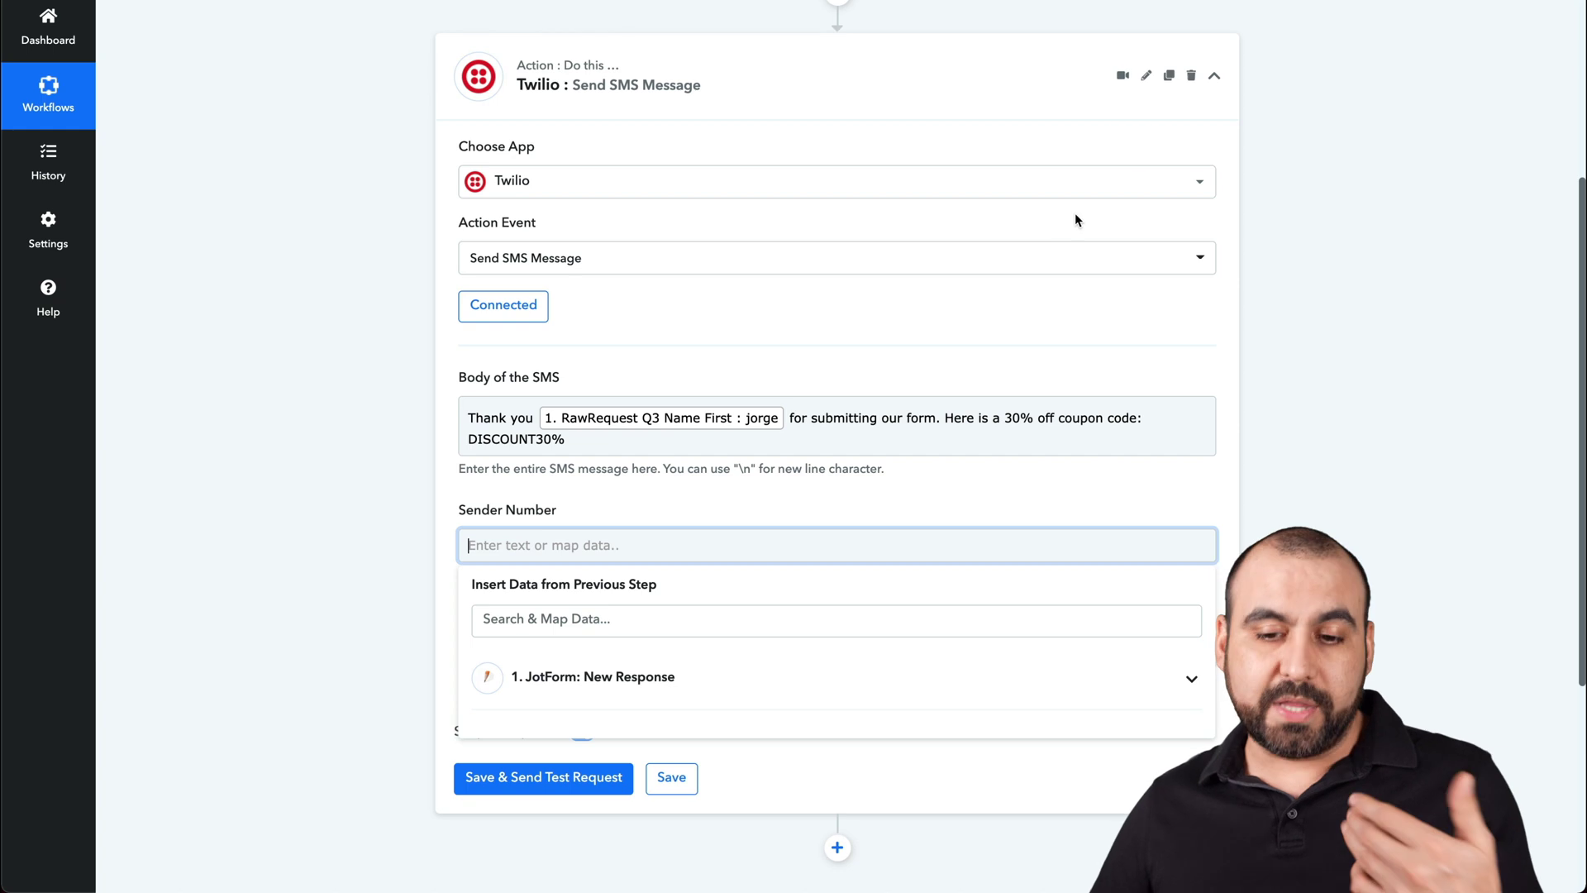
key("ctrl+v")
left_click(380, 514)
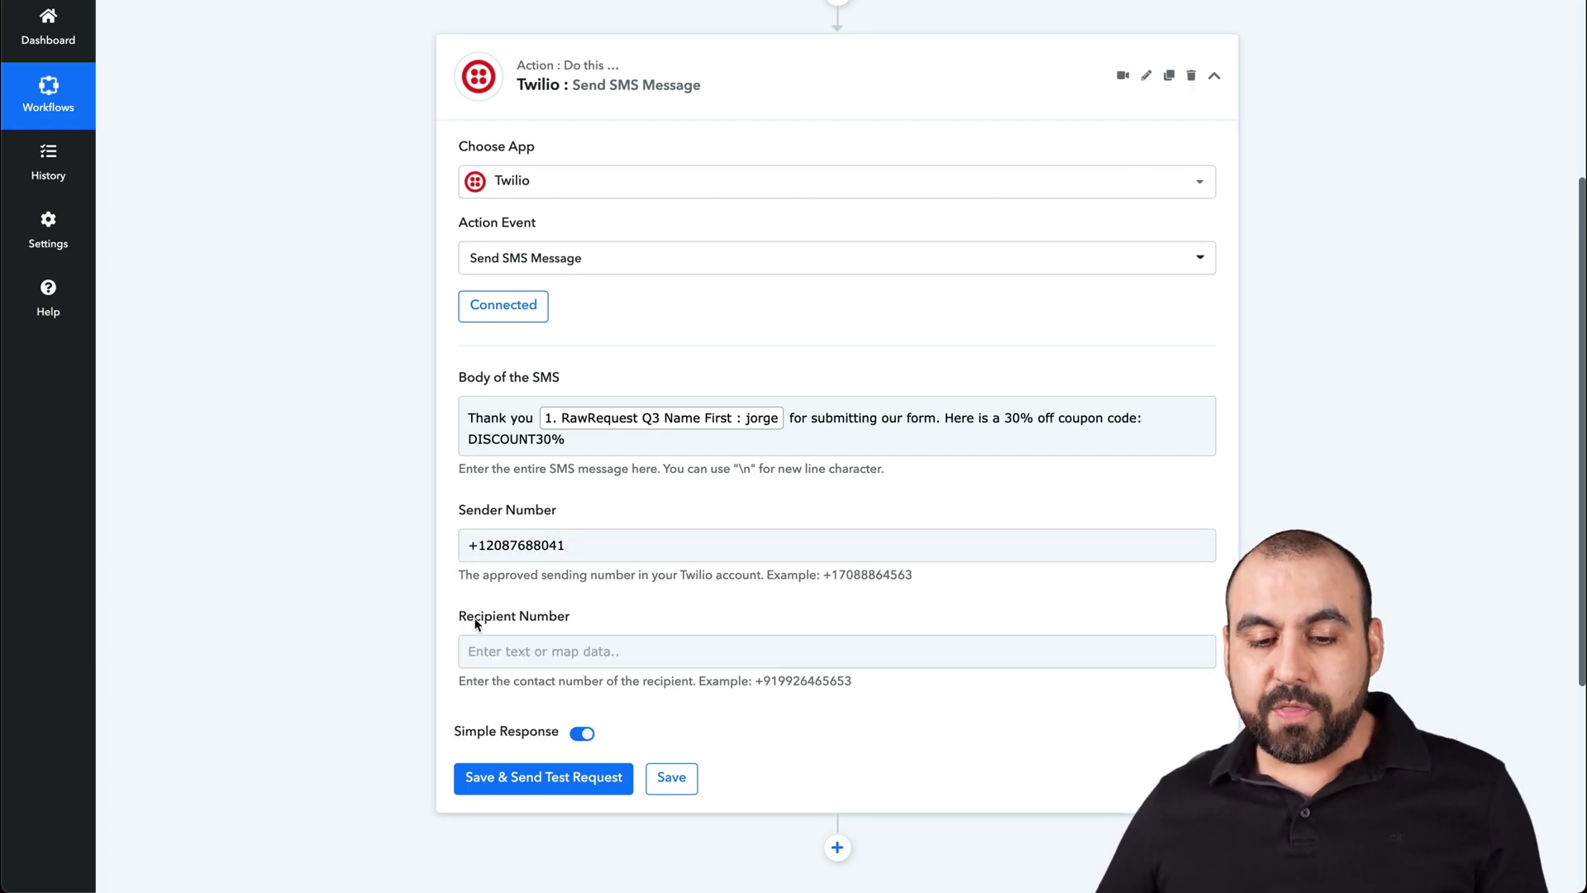
- Map the Jotform response's full phone number into Recipient Number
left_click(658, 644)
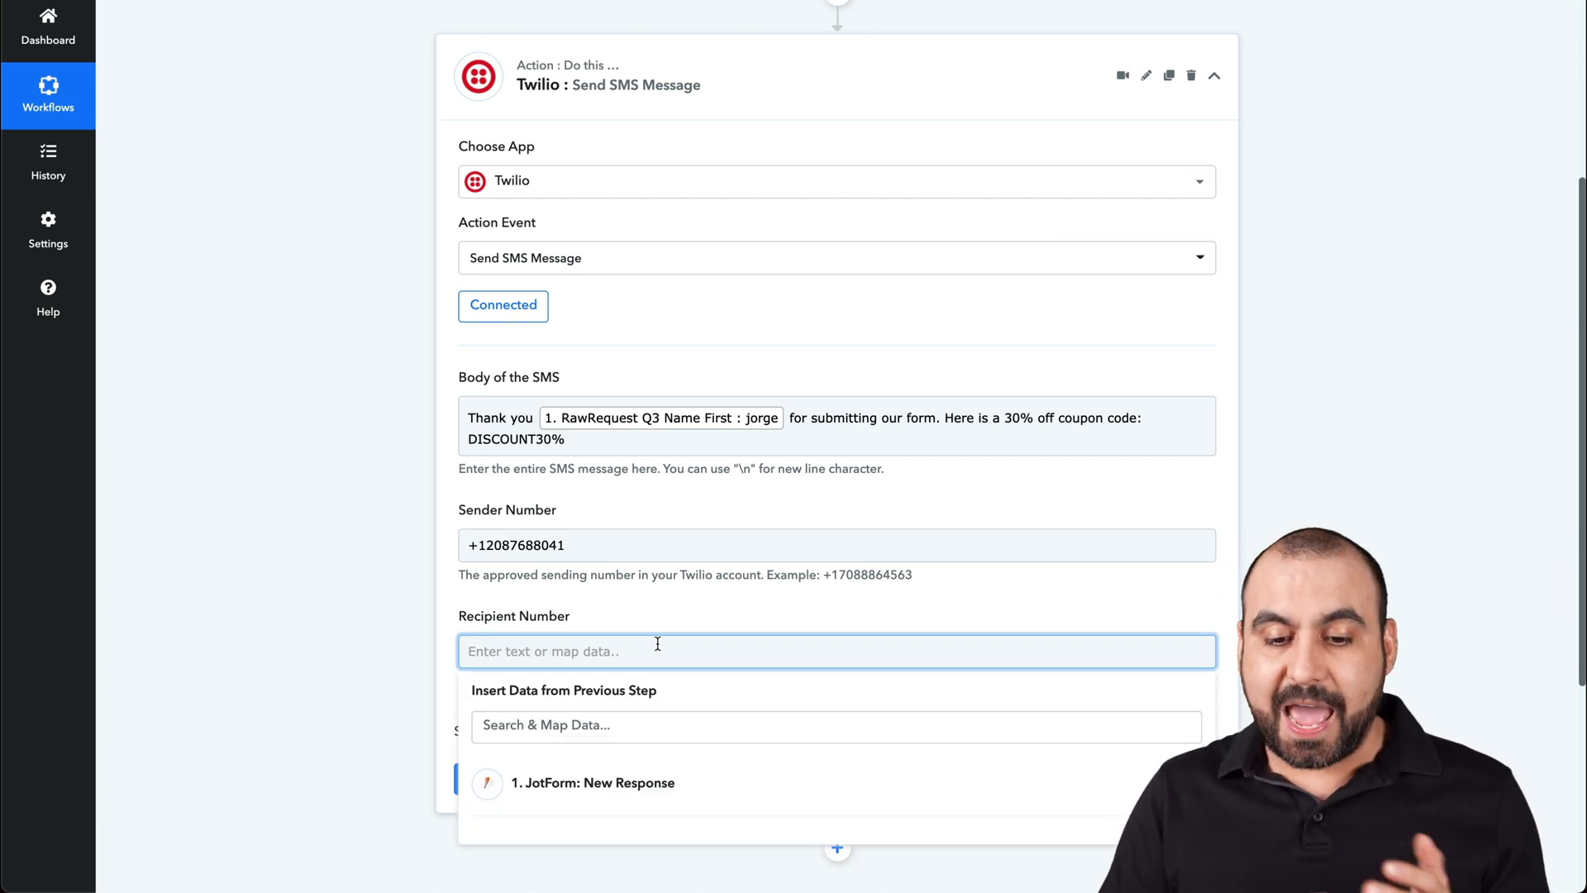
left_click(438, 609)
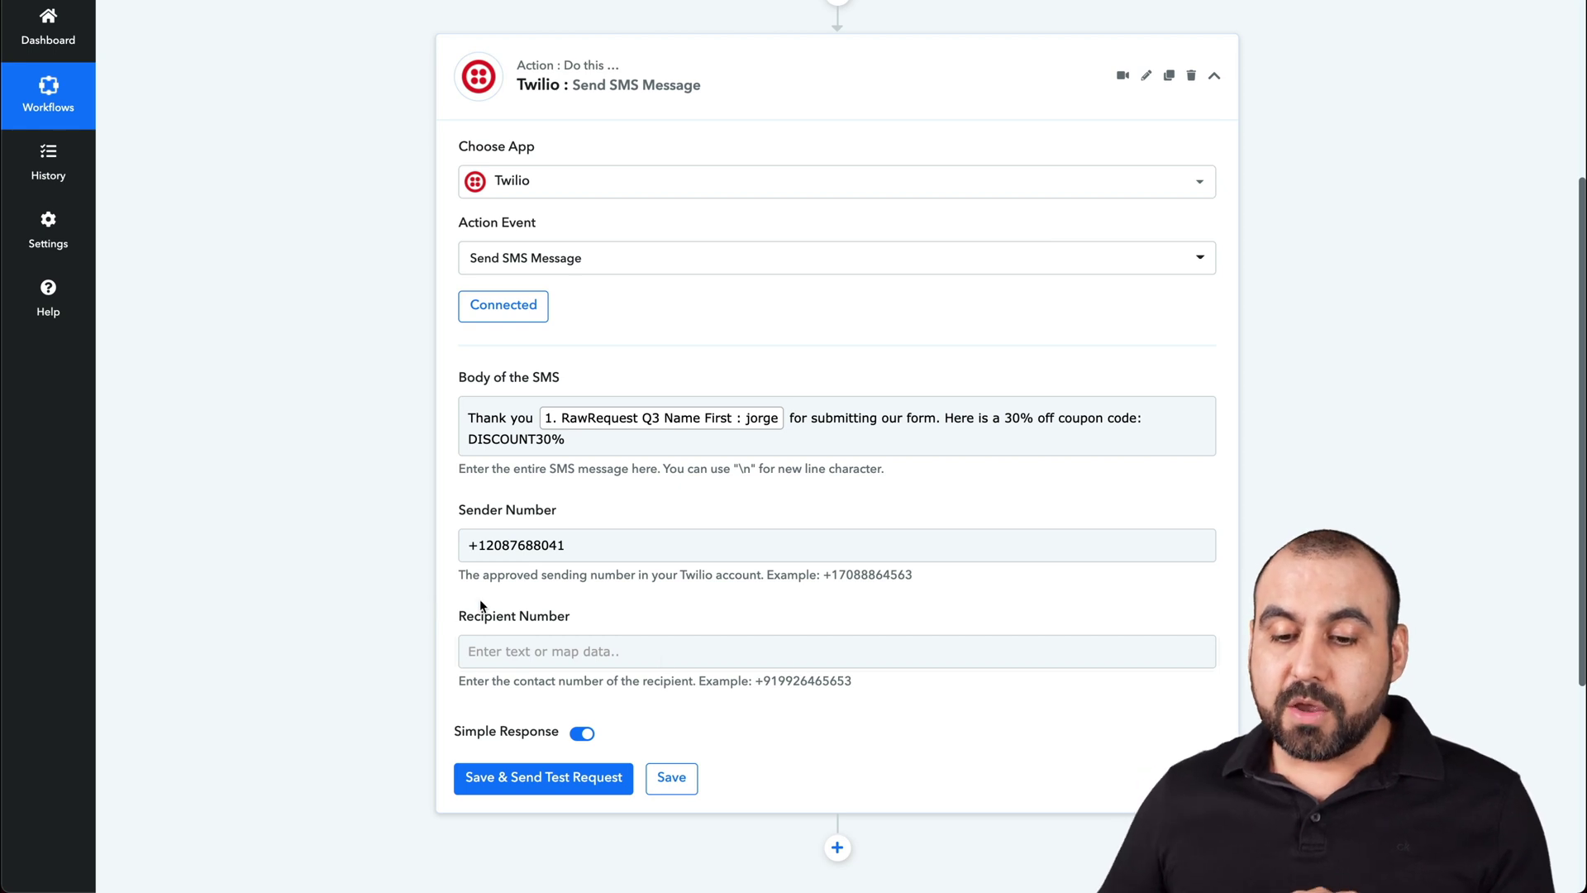
left_click_drag(756, 680, 866, 689)
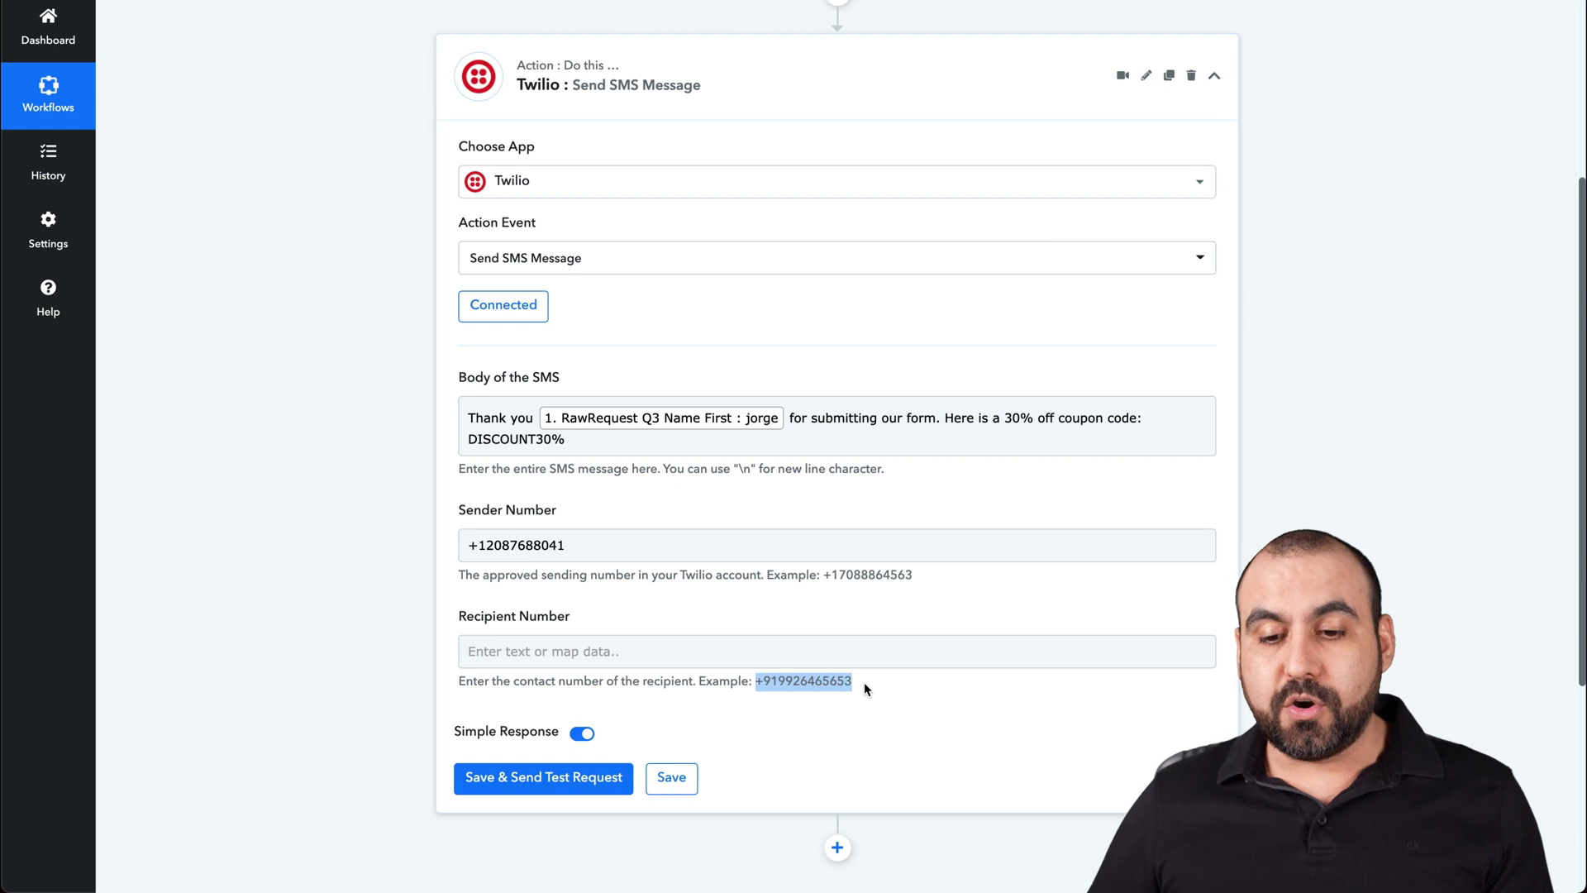
left_click(623, 660)
left_click(623, 783)
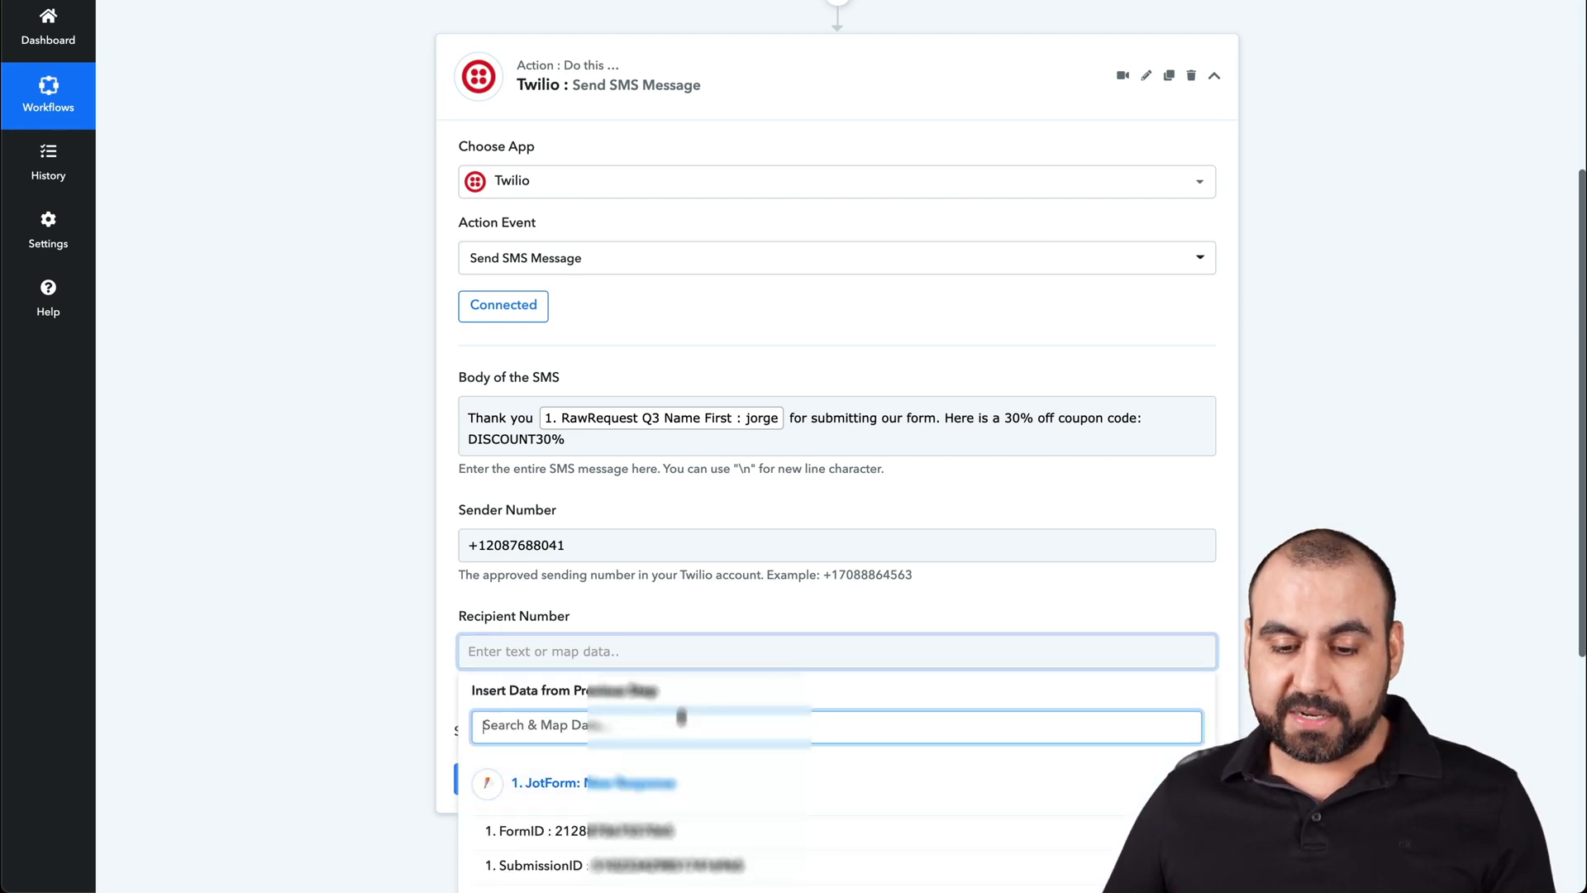
scroll(623, 744, "down", 5)
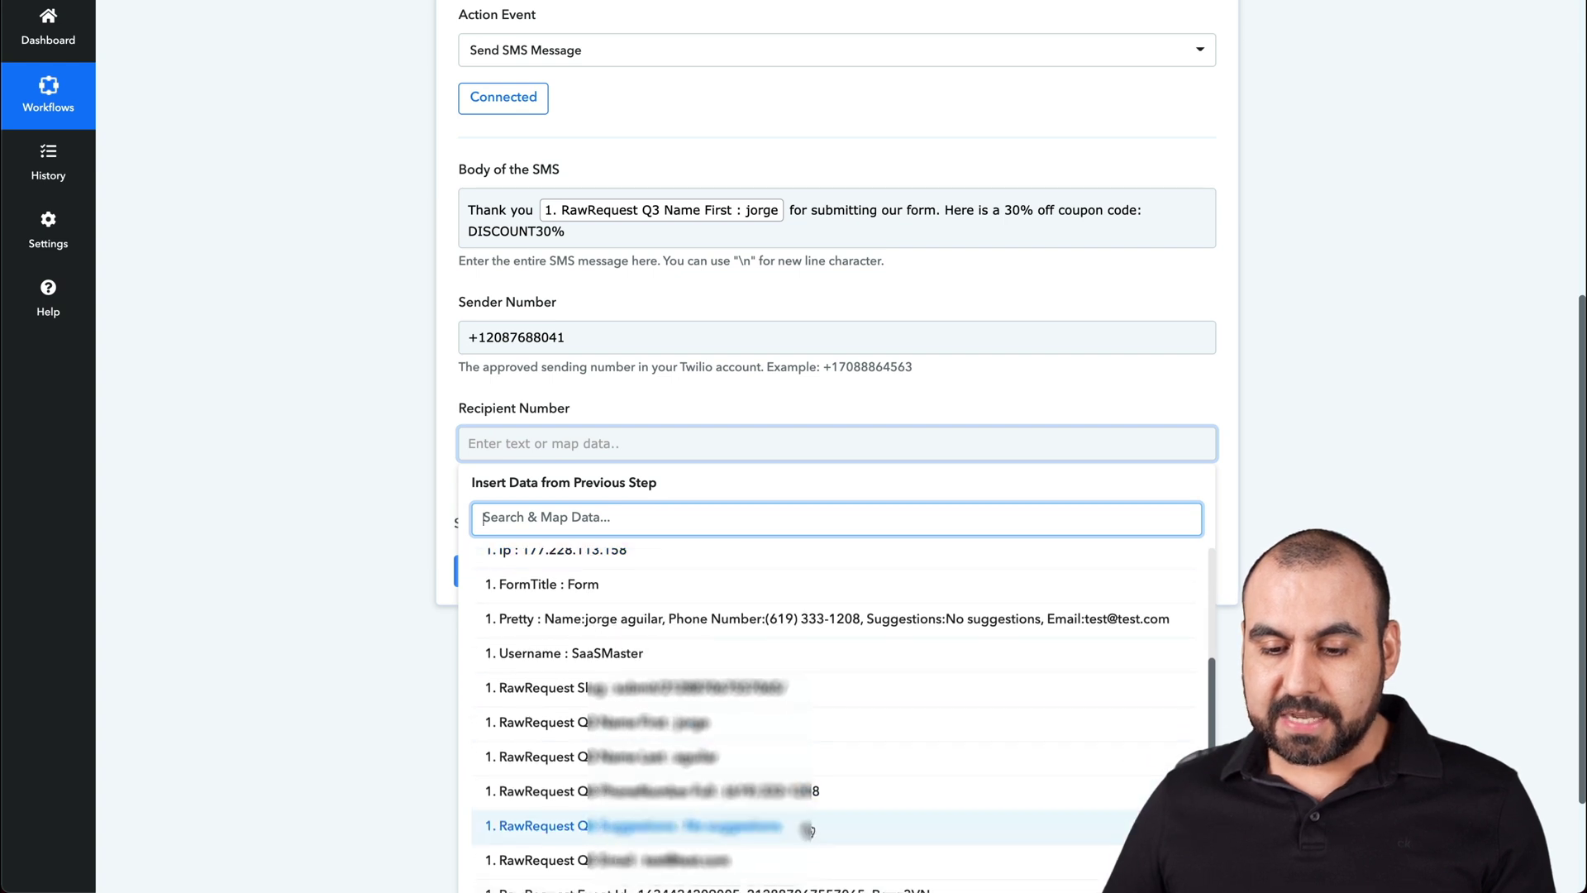
left_click(819, 803)
left_click(406, 514)
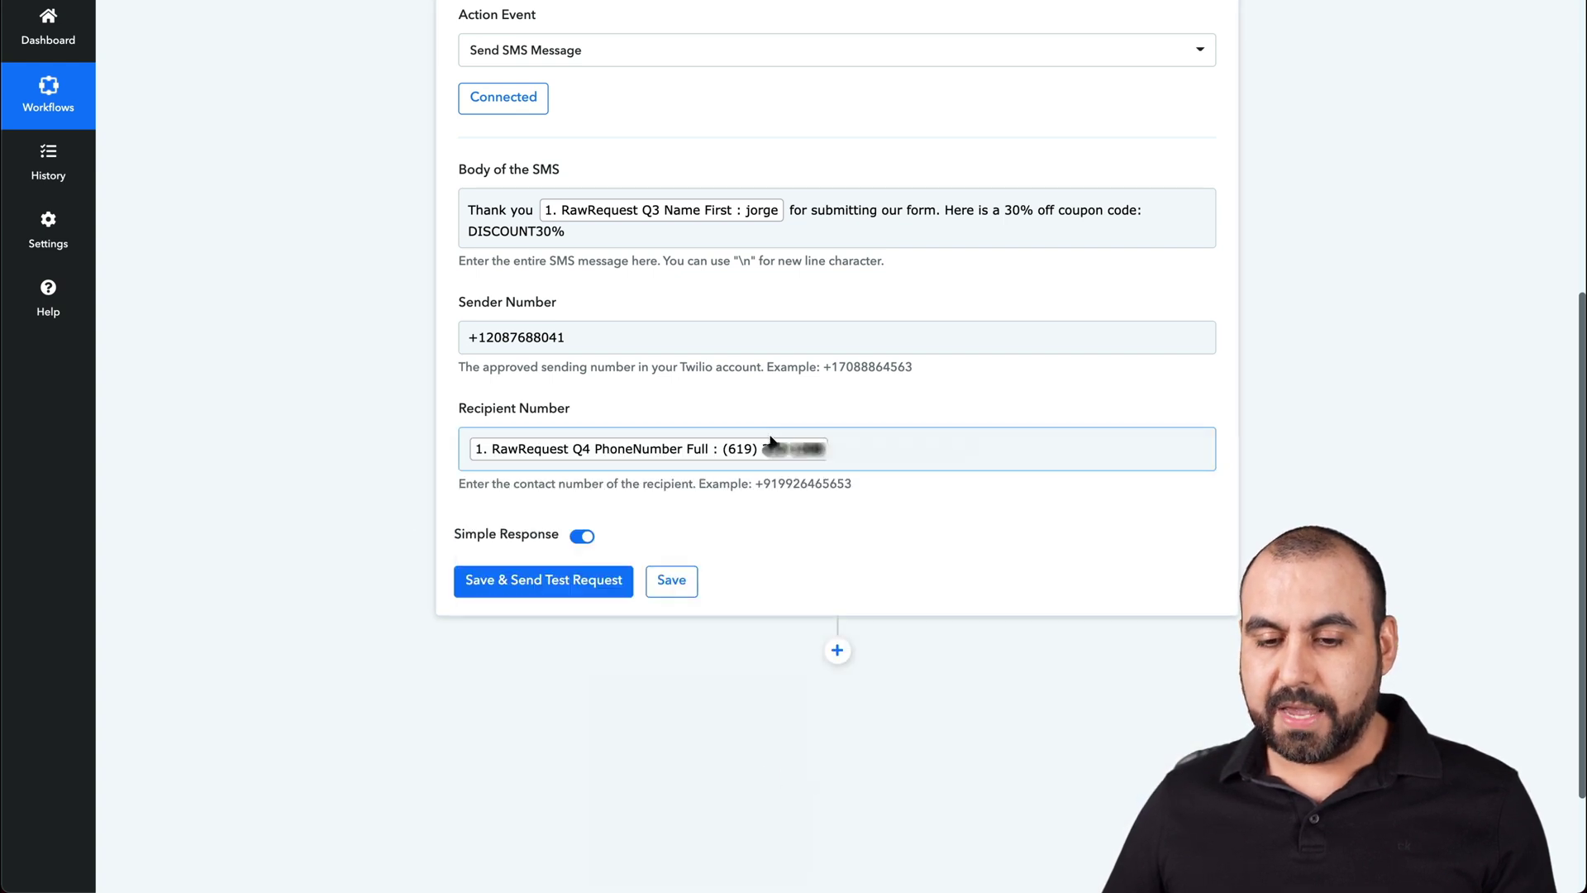
- Delete the mapped phone number so Recipient Number is left empty
left_click(781, 479)
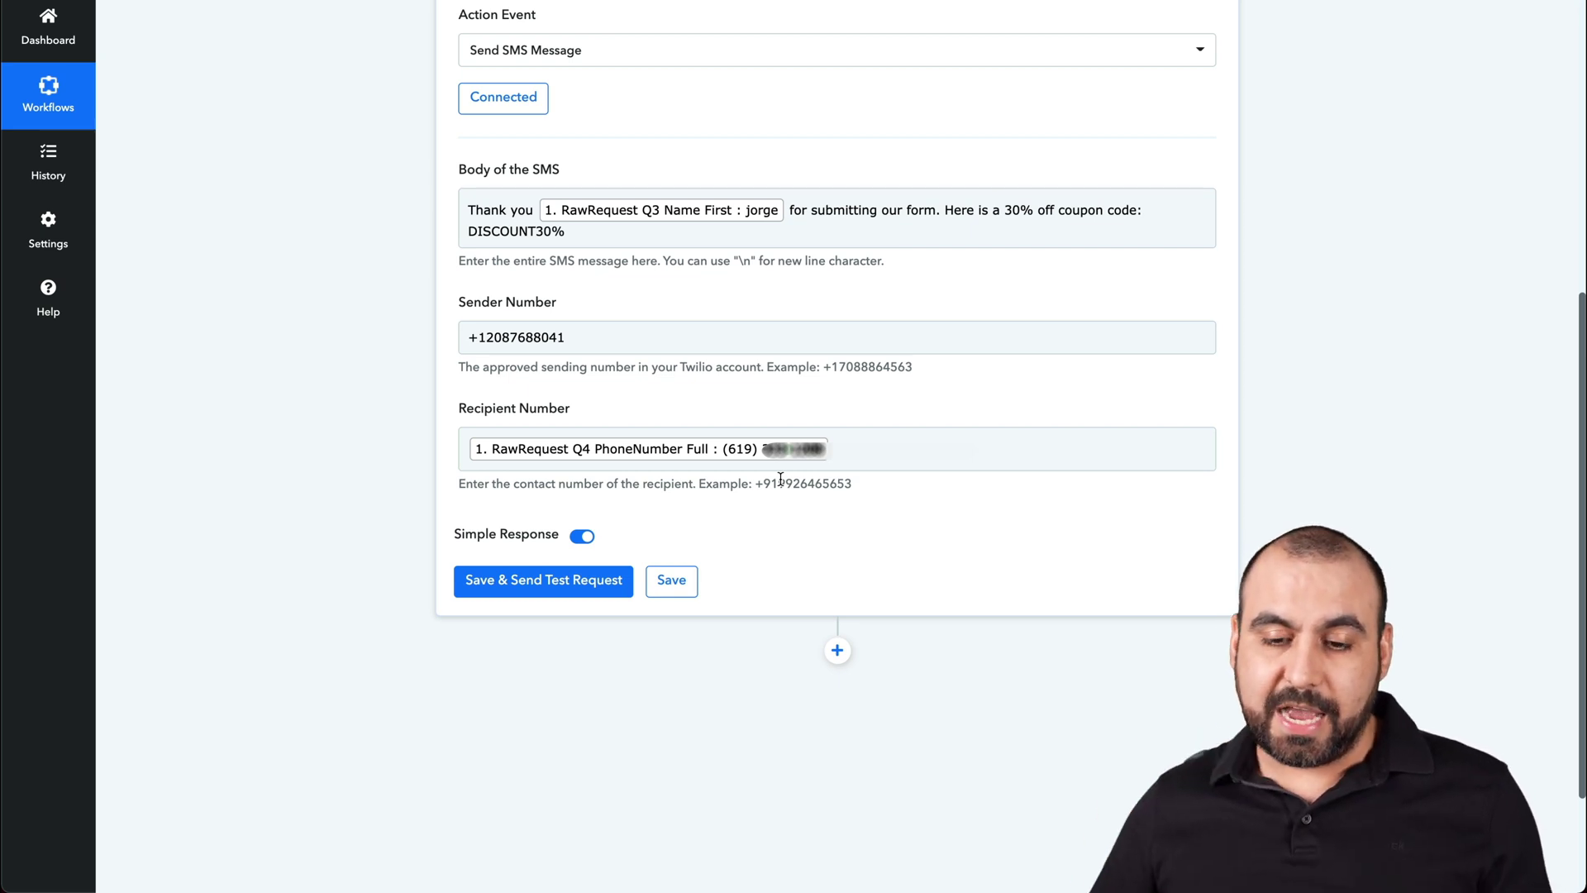
scroll(761, 564, "up", 2)
left_click(848, 511)
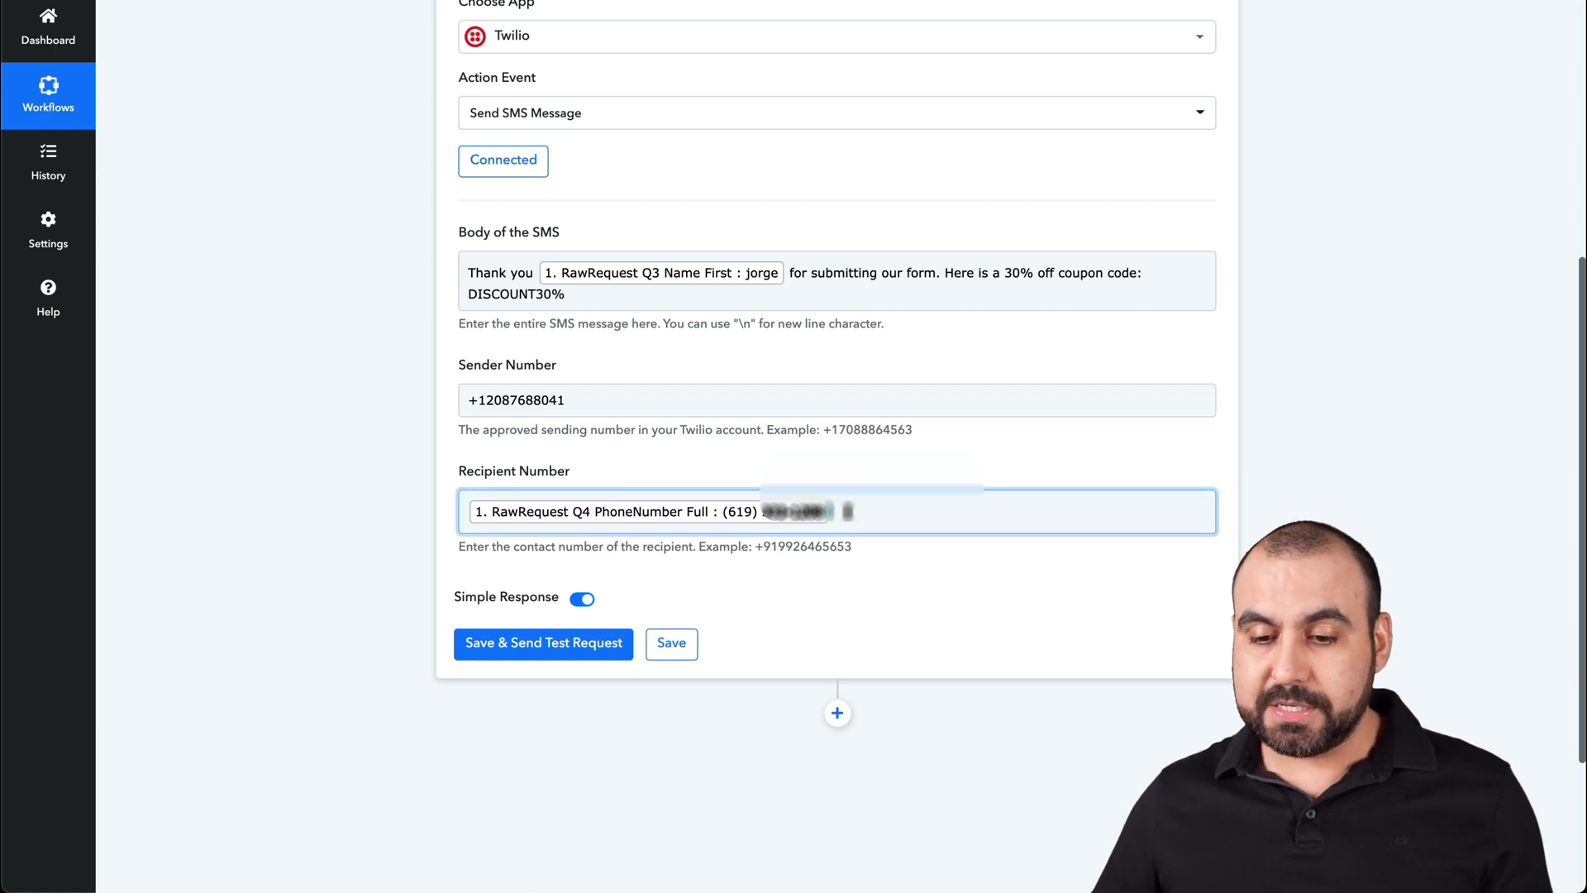
key("BackSpace")
left_click(331, 499)
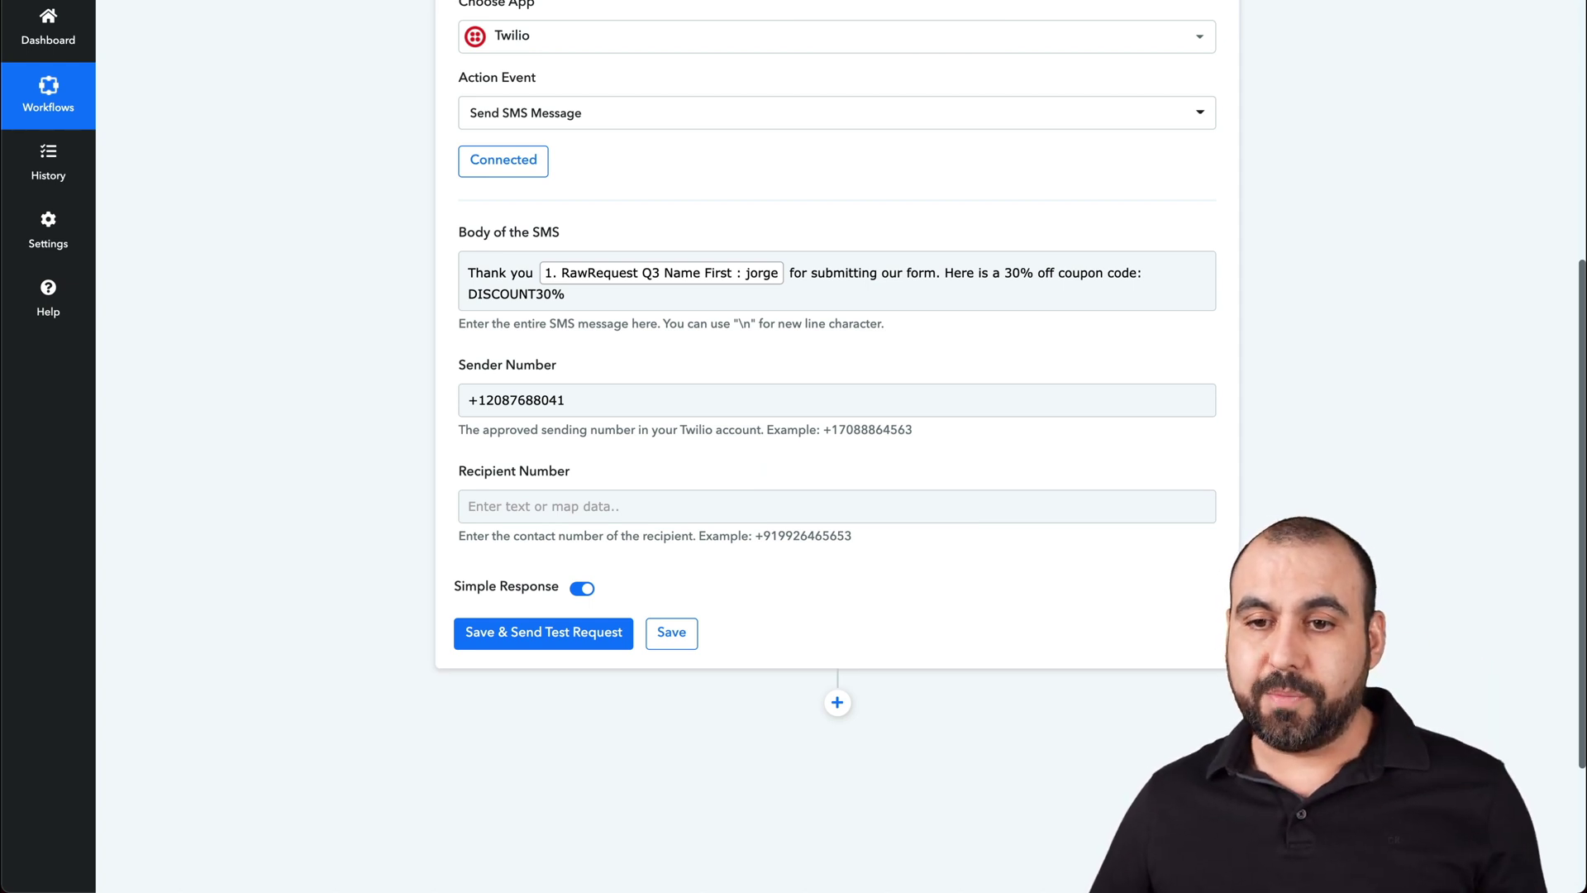
key("ctrl+Tab")
- Strip the formatting symbols from the Phone Number field's input mask
left_click(675, 75)
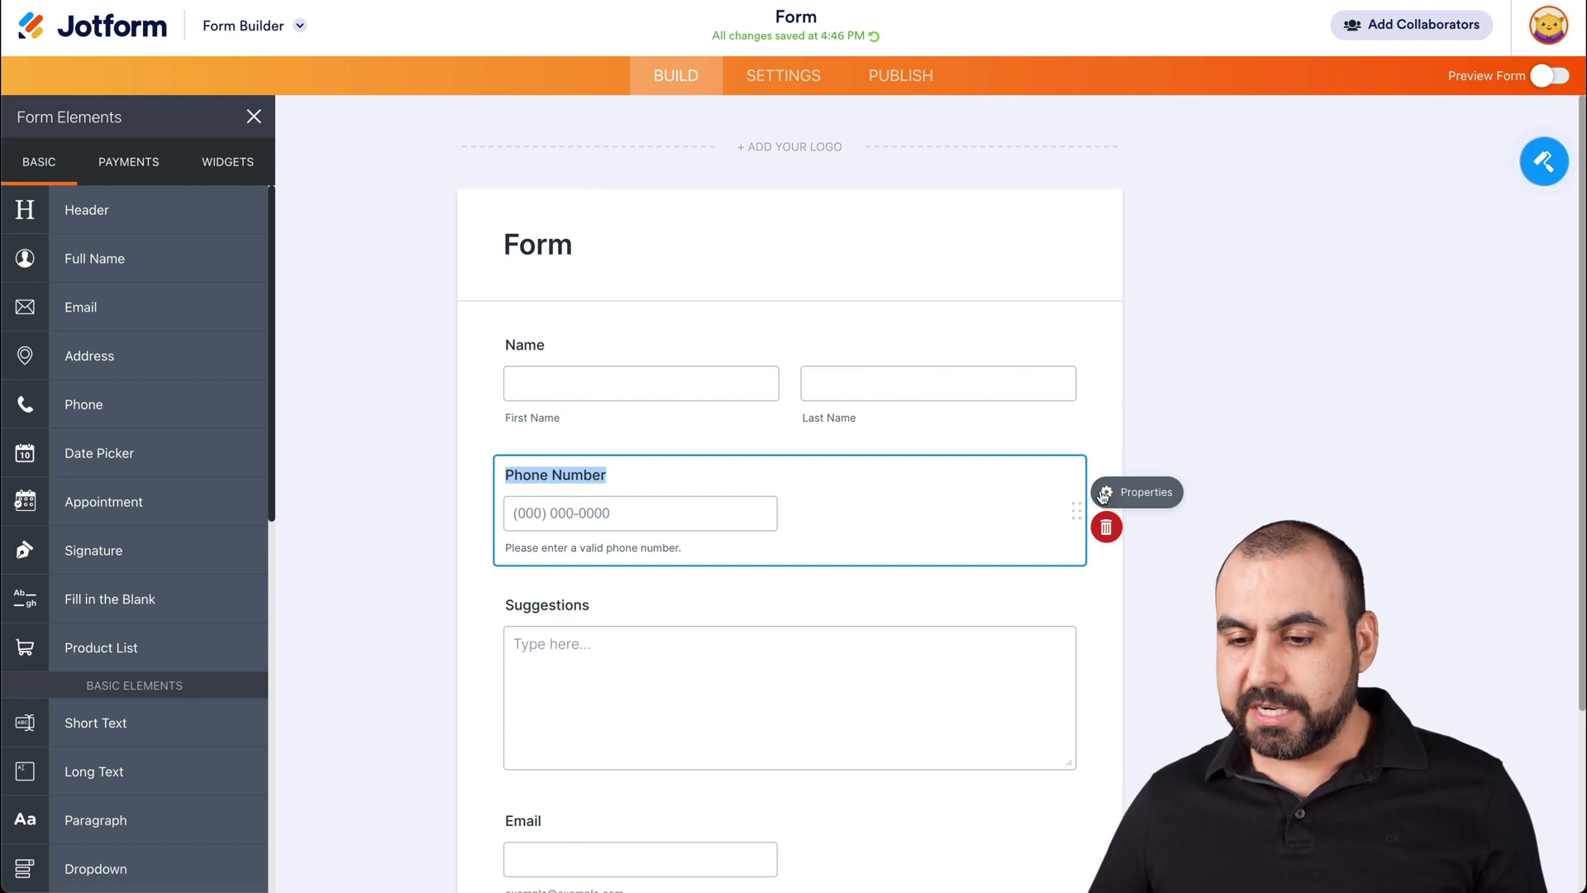
left_click(1105, 493)
left_click(1388, 167)
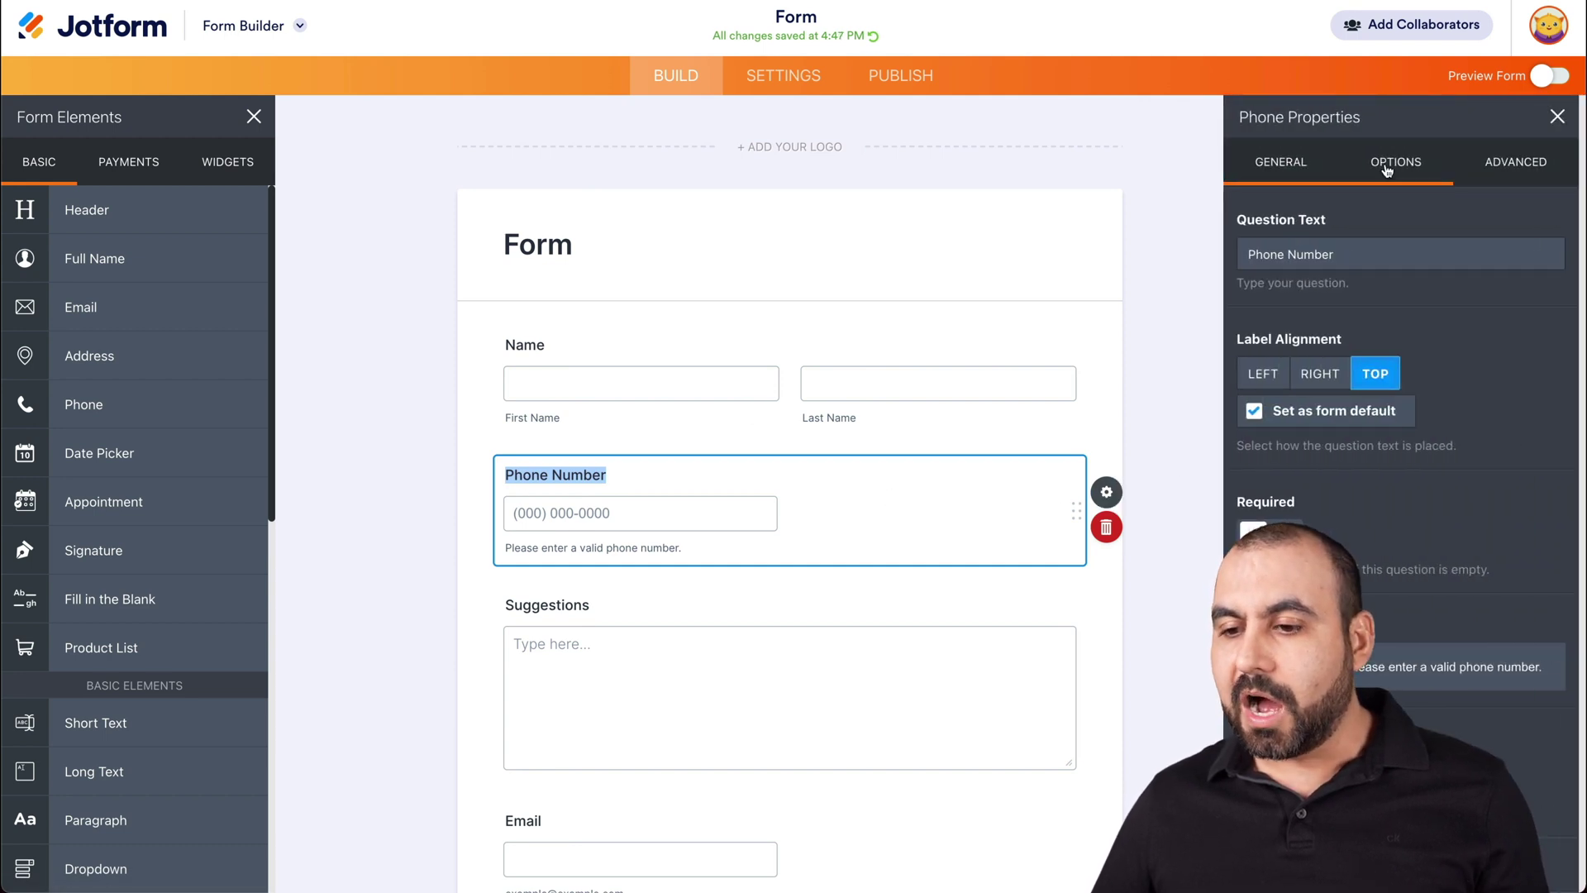
left_click(1330, 381)
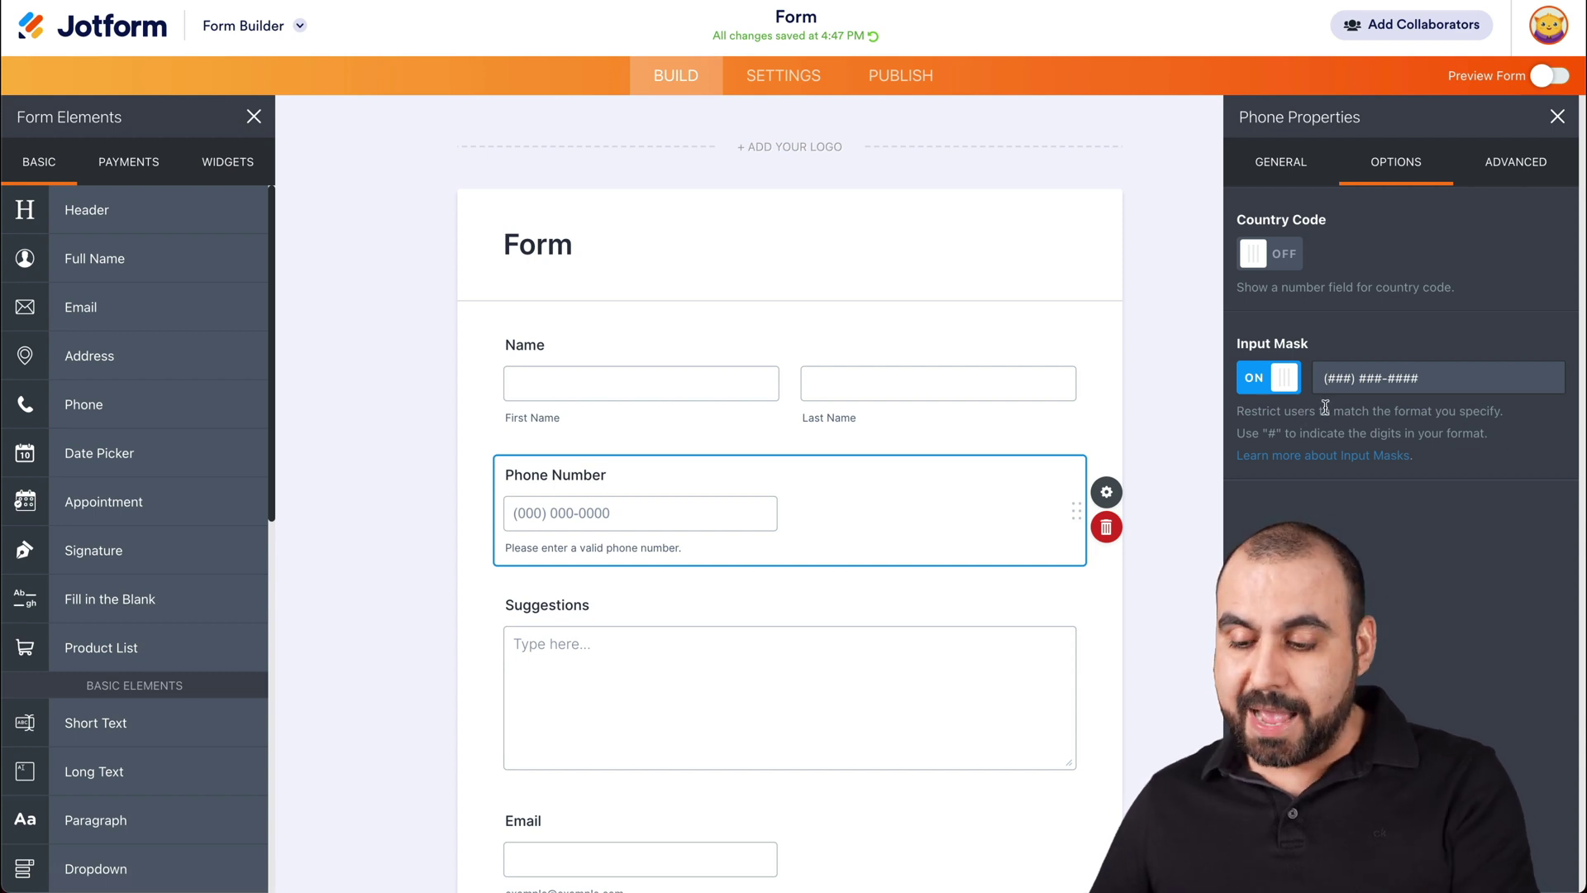
key("Delete")
left_click(1349, 378)
key("BackSpace")
key("Delete")
left_click(1372, 378)
key("BackSpace")
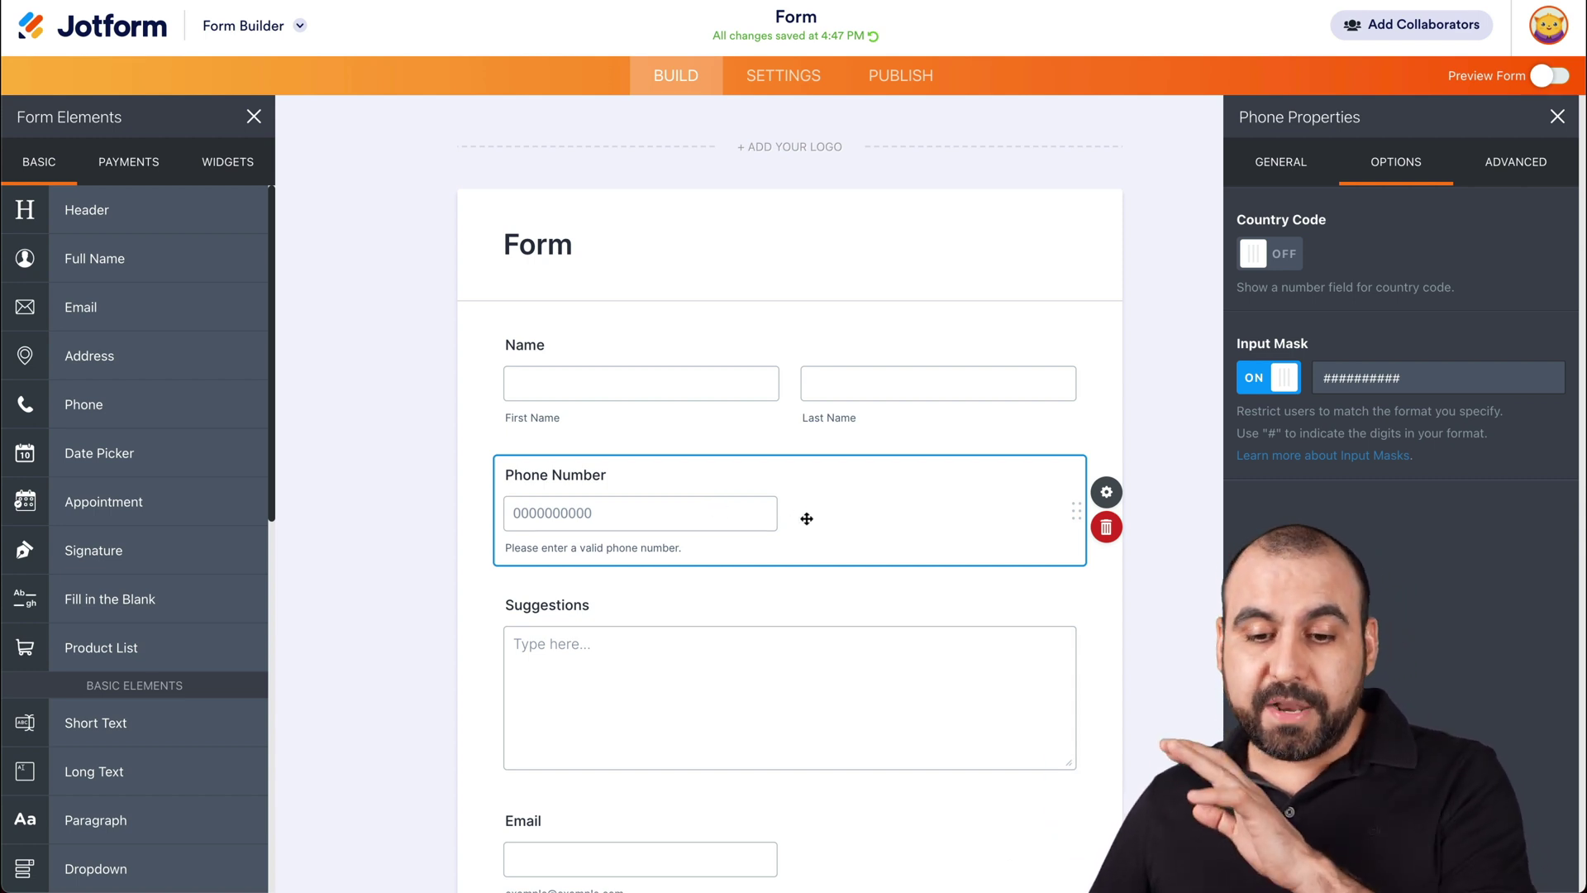
left_click(1127, 390)
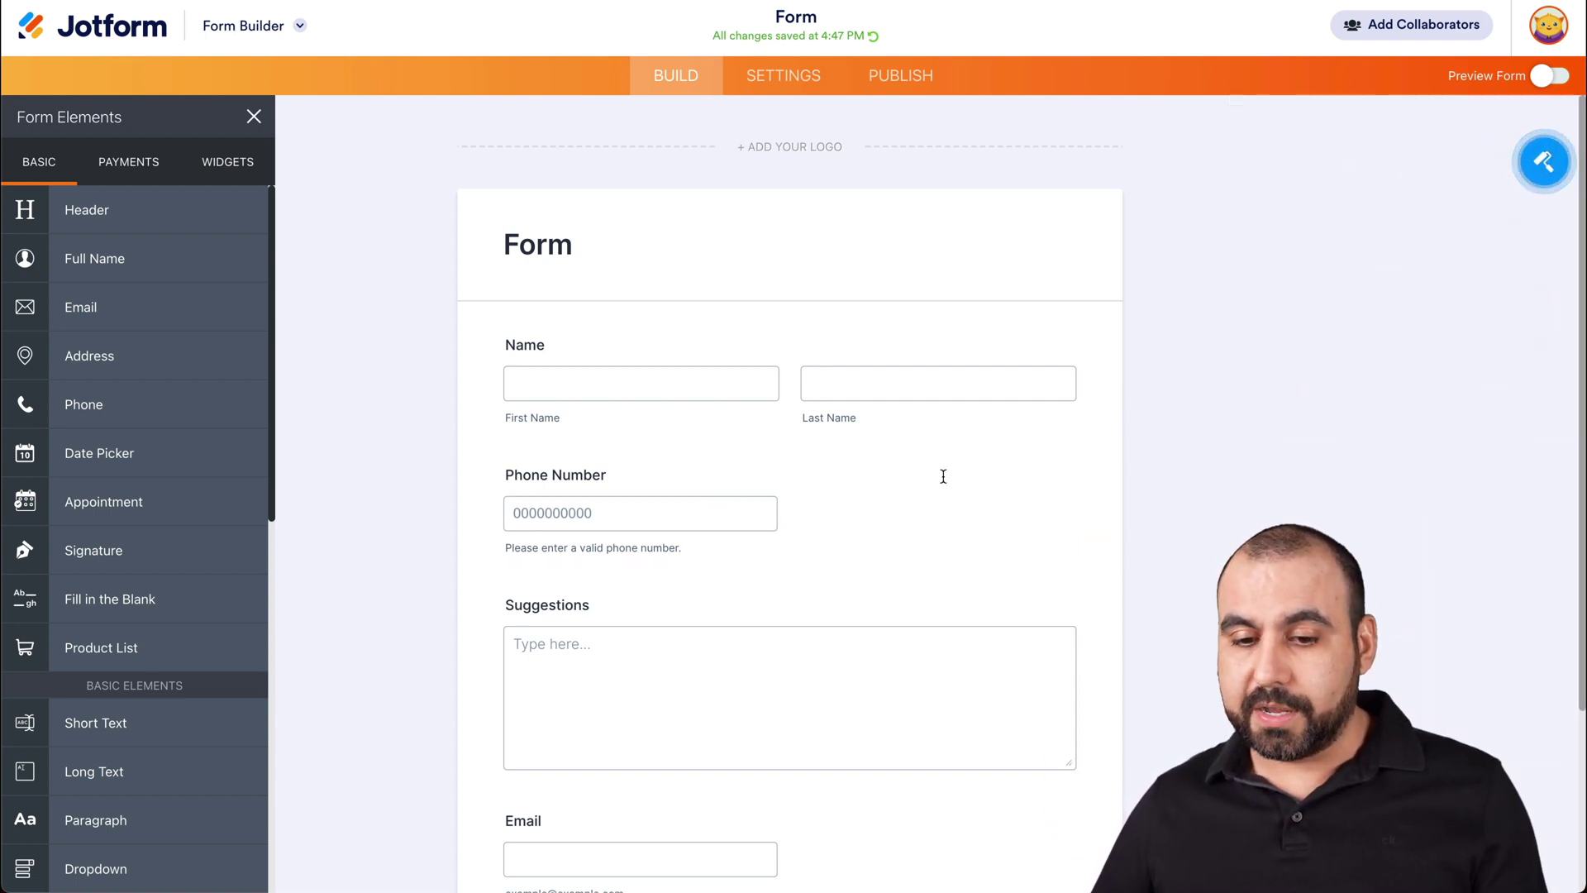
- Re-enter parentheses, space and dash so the mask reads (###) ###-####
left_click(790, 507)
left_click(1106, 492)
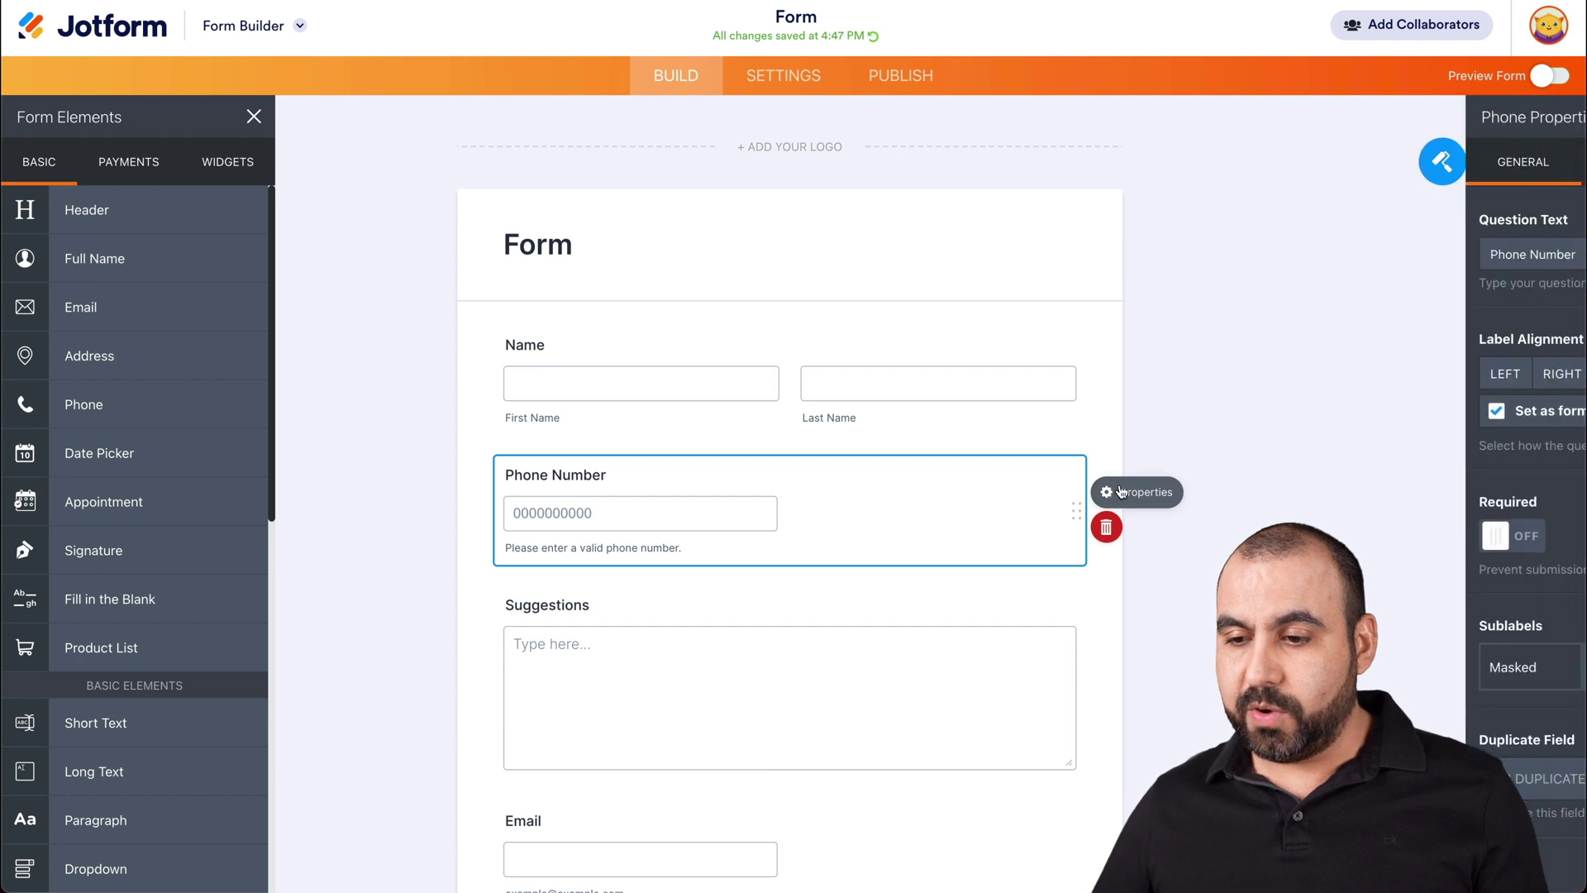
left_click(1374, 159)
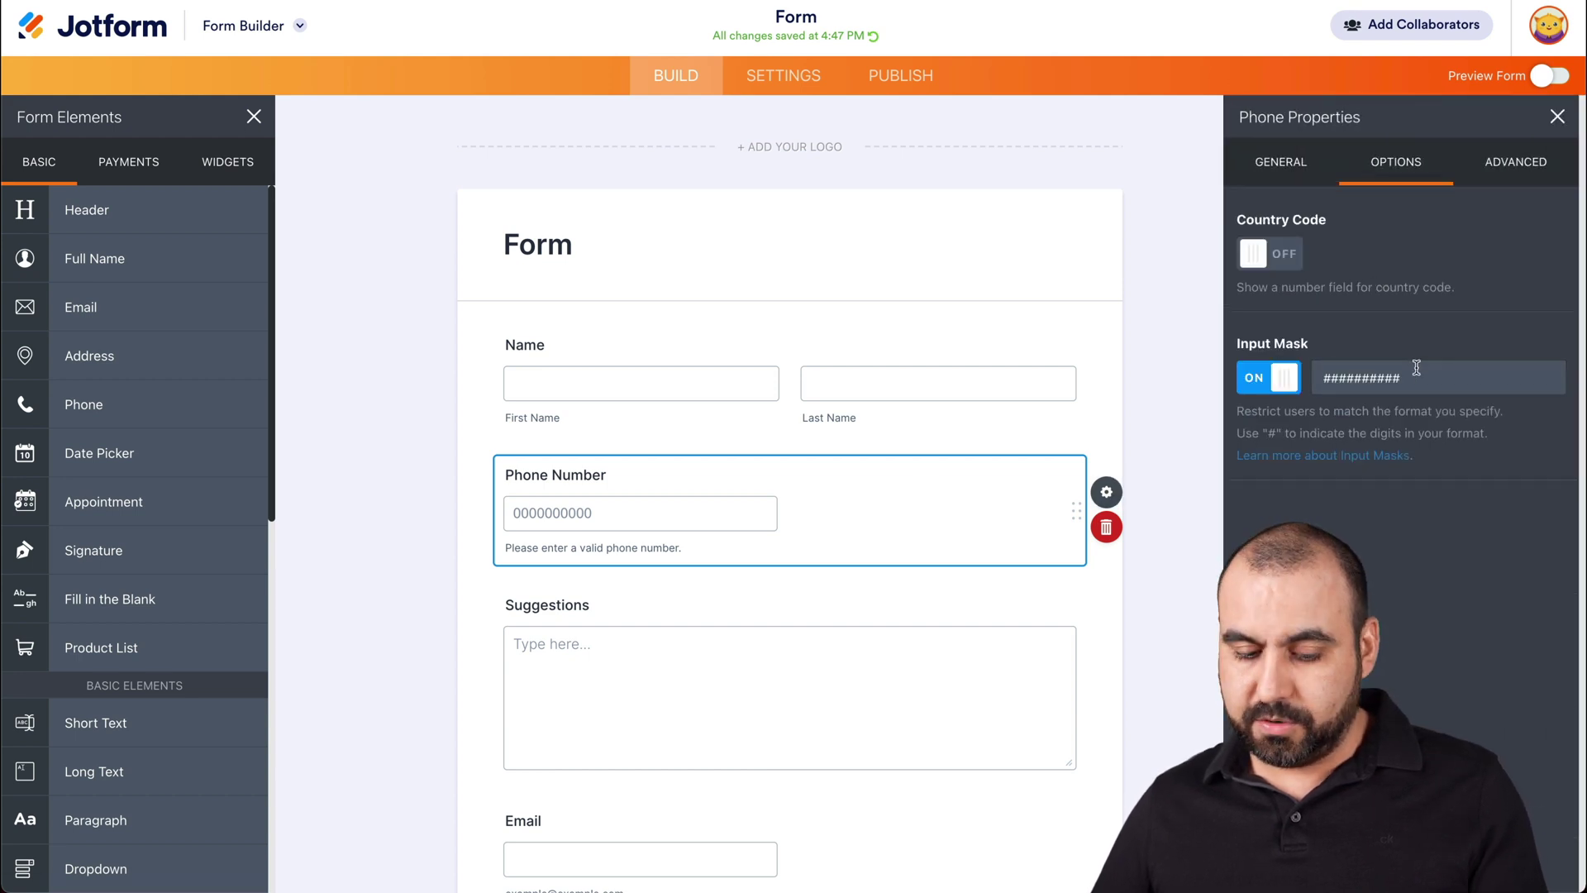
left_click(1324, 378)
type("(")
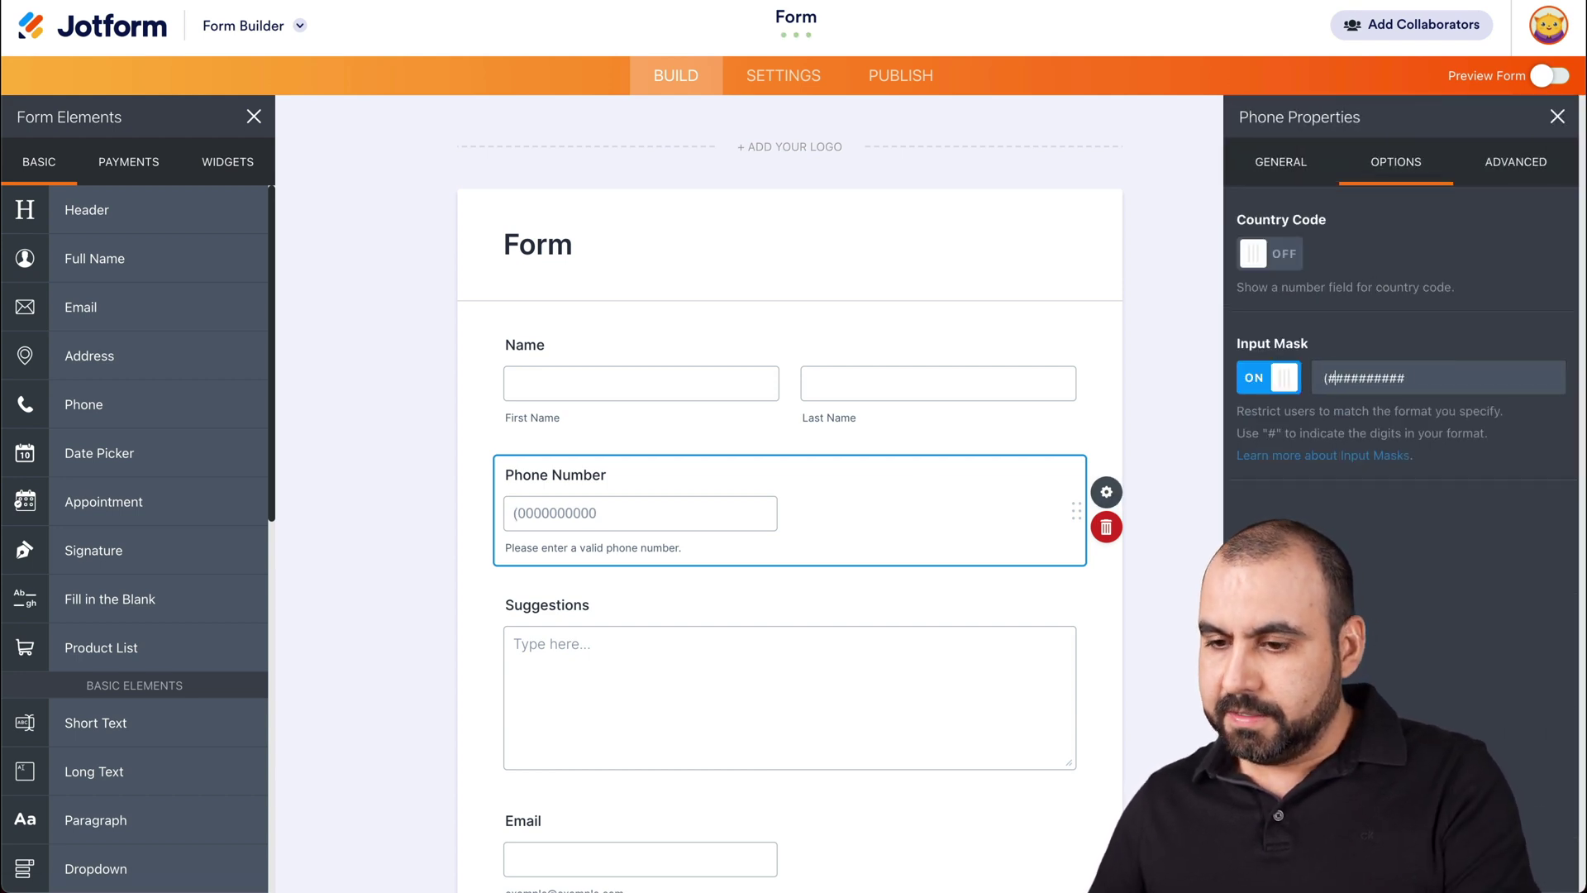
type(") ")
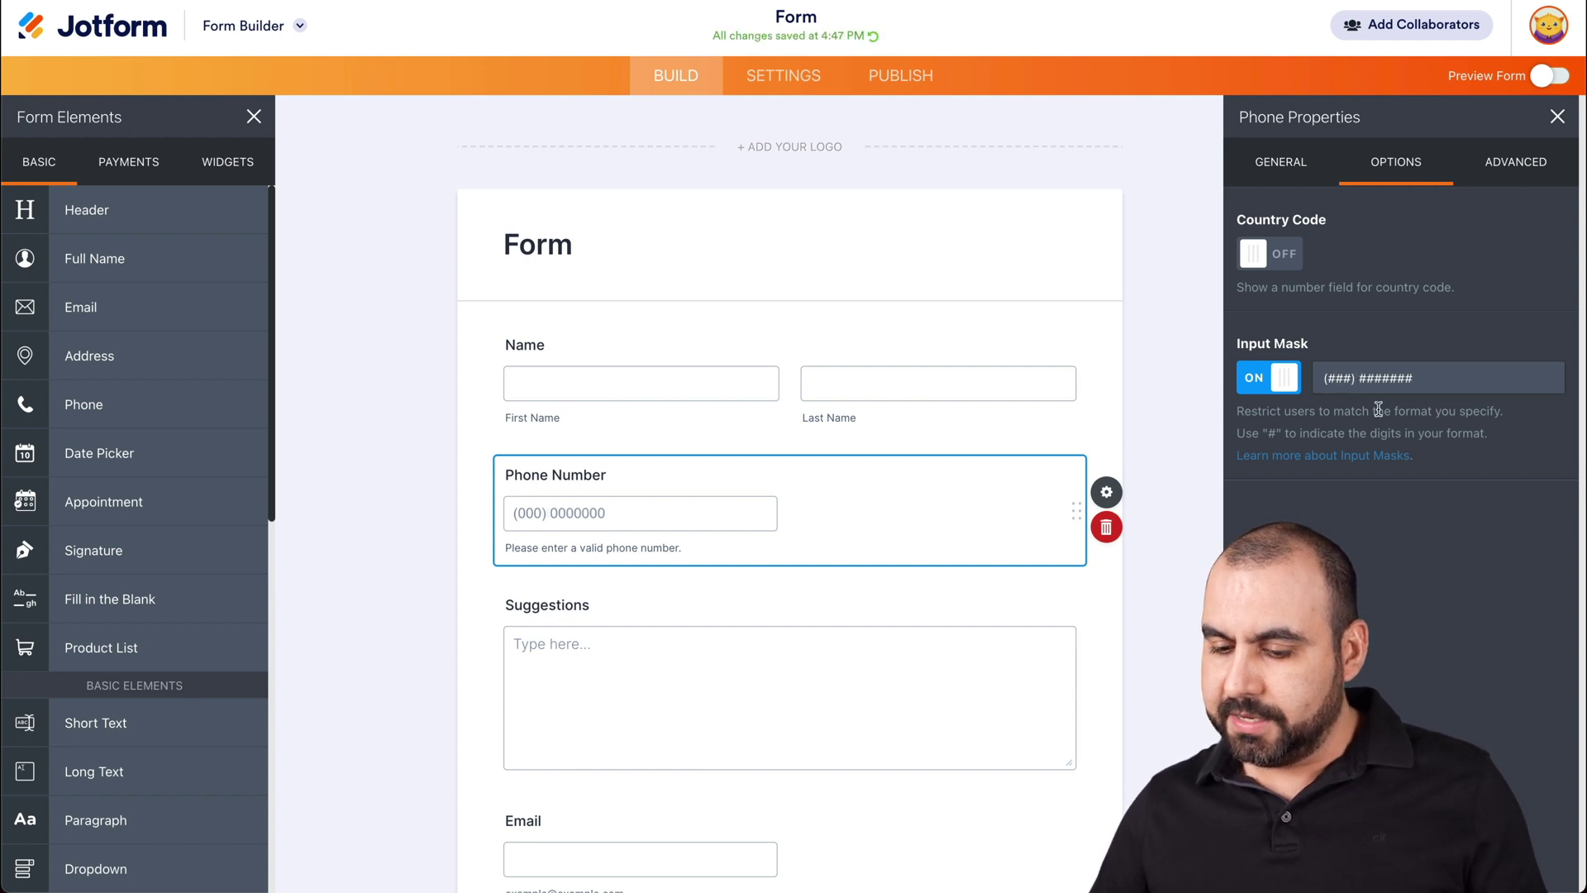
type("-")
left_click(1159, 380)
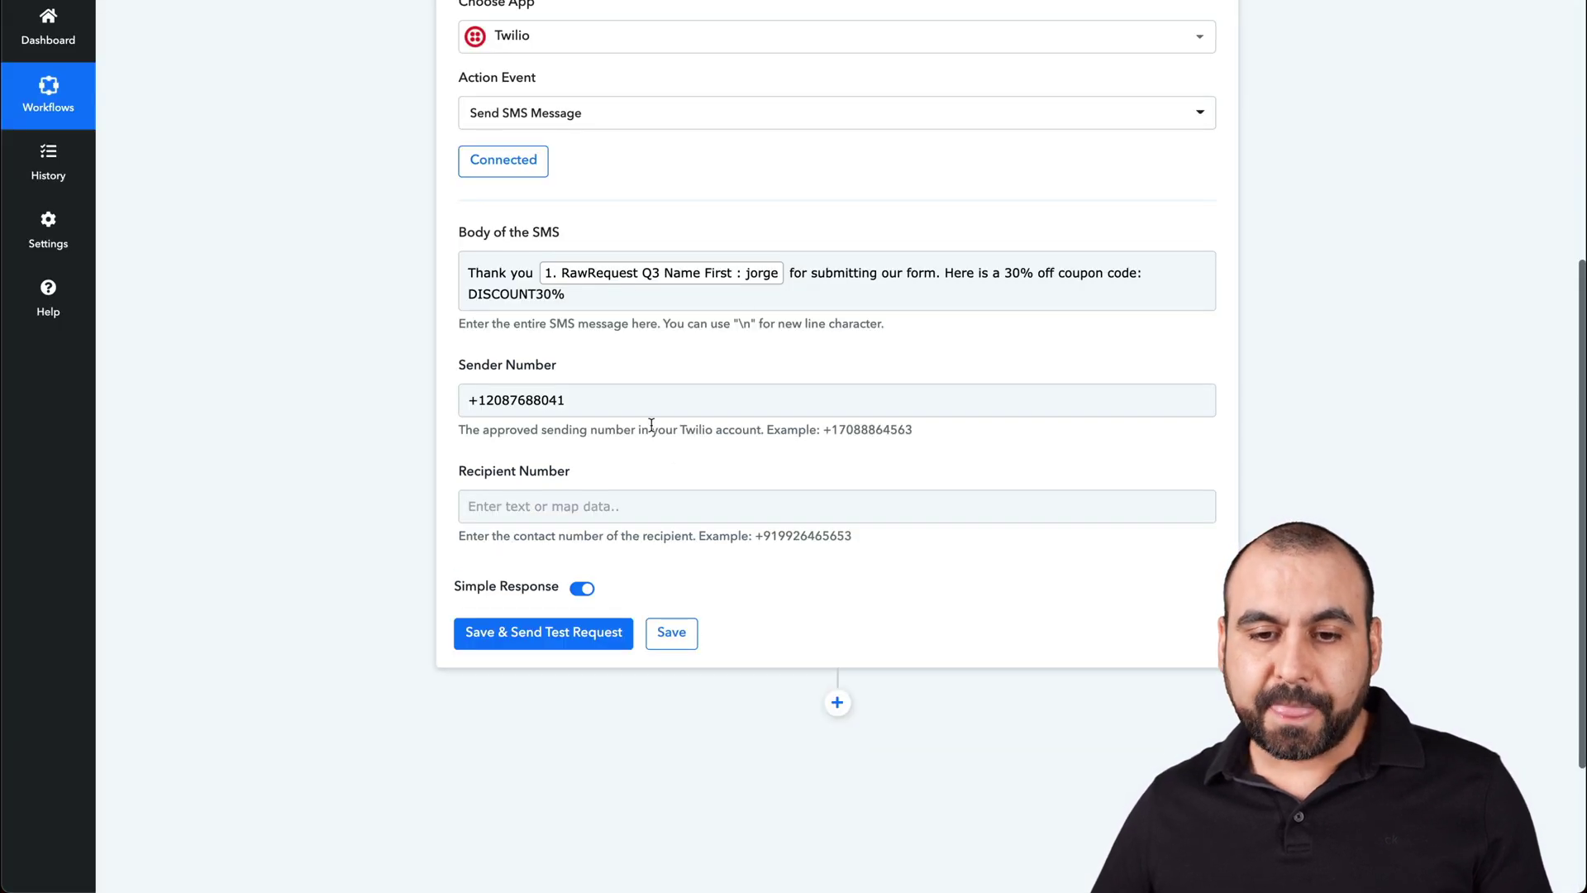
- Save the Twilio Send SMS Message step, confirm, and dismiss the browser password prompt
scroll(652, 424, "up", 2)
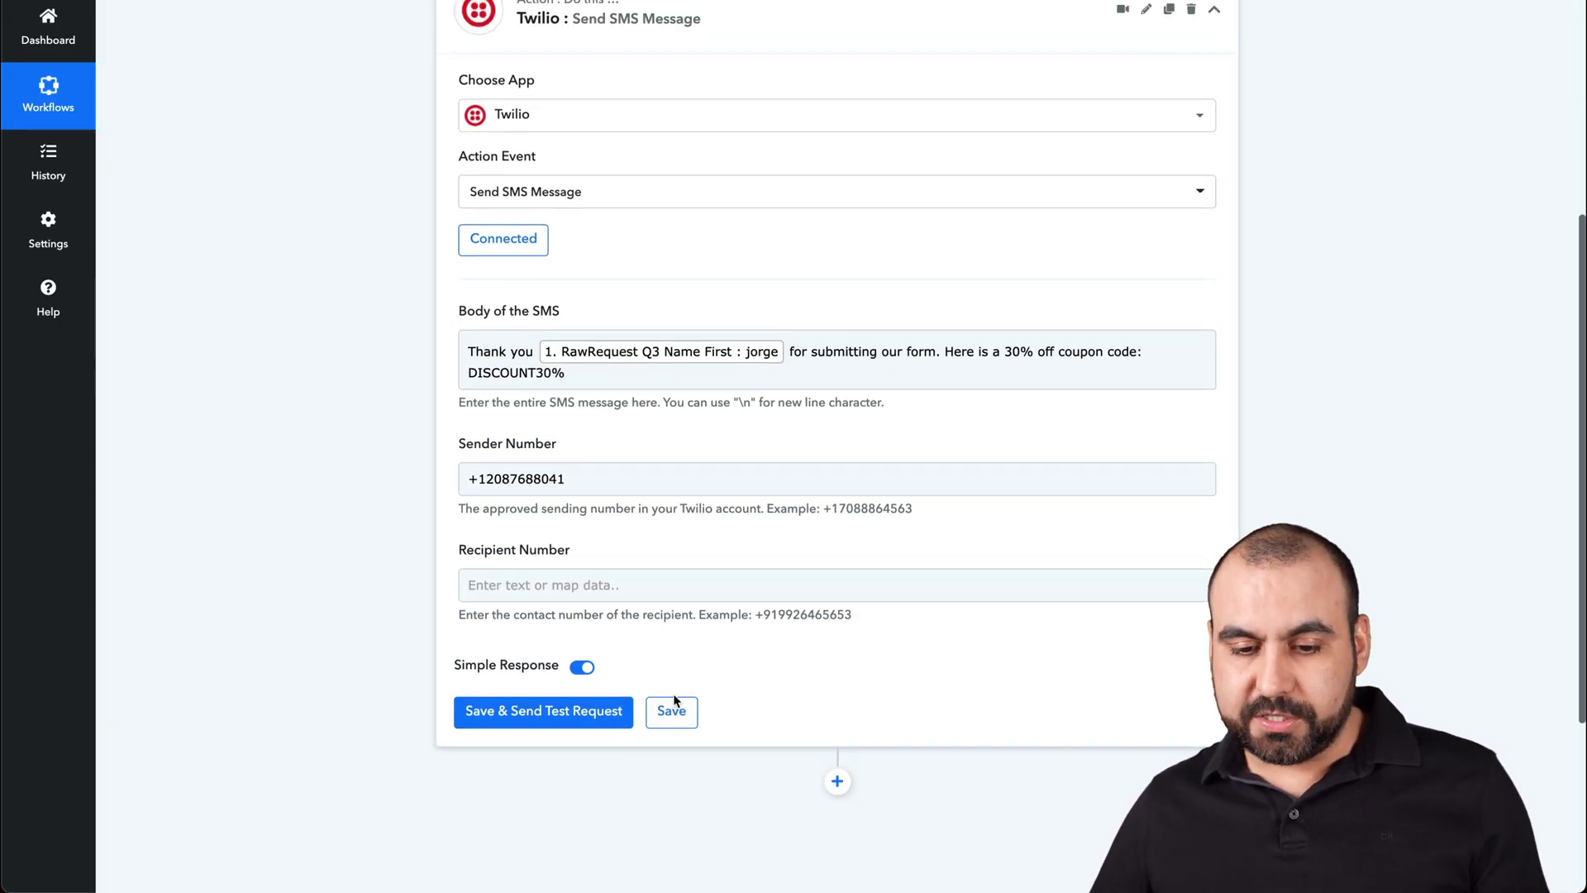
left_click(674, 701)
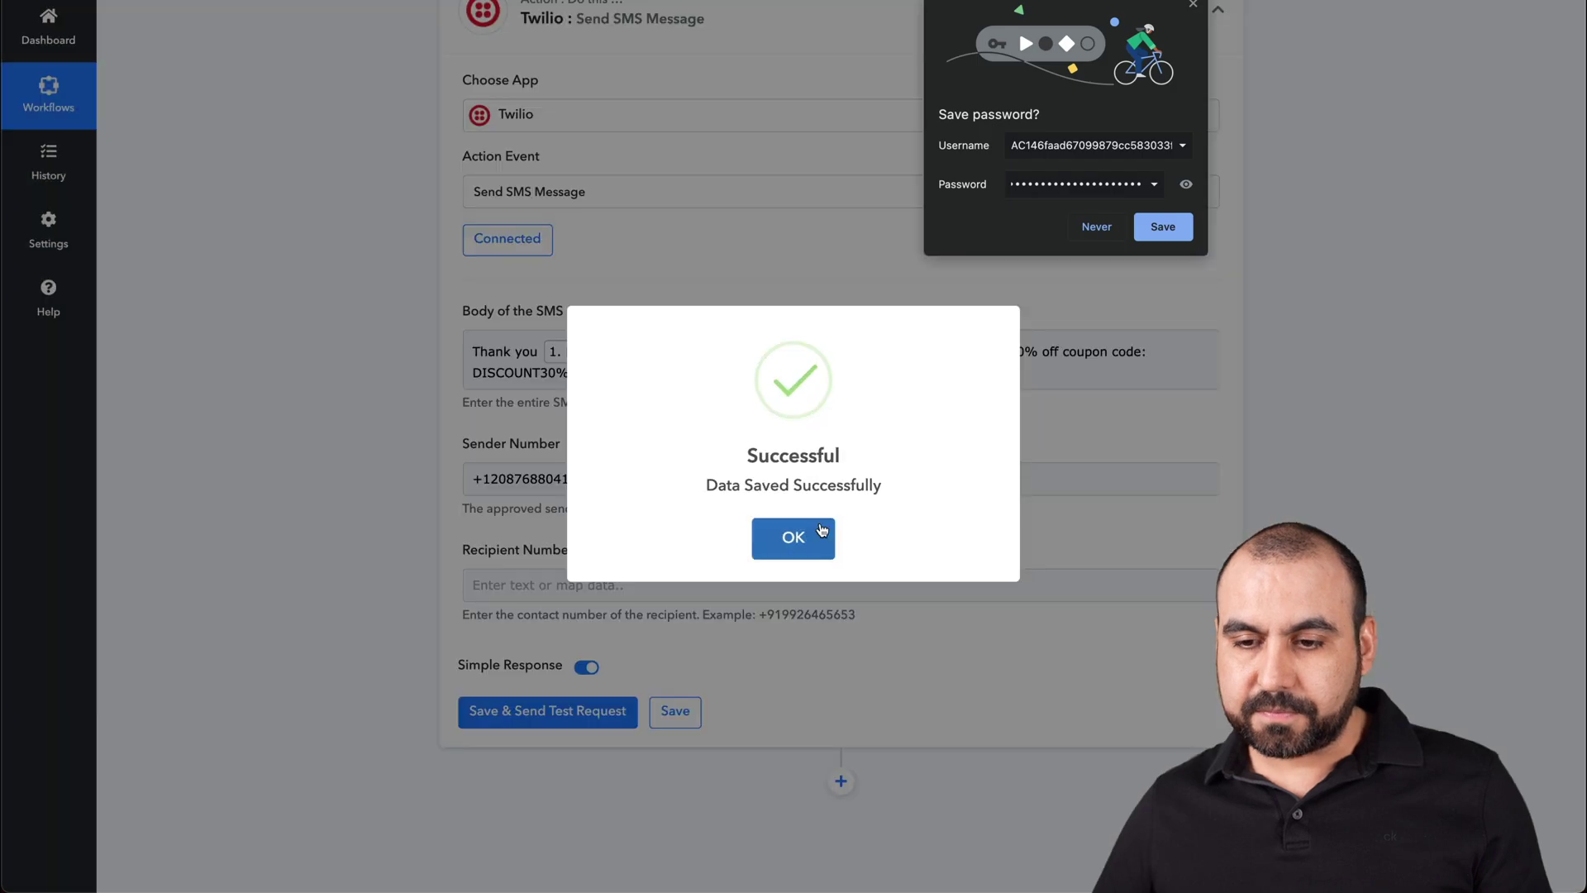
left_click(806, 534)
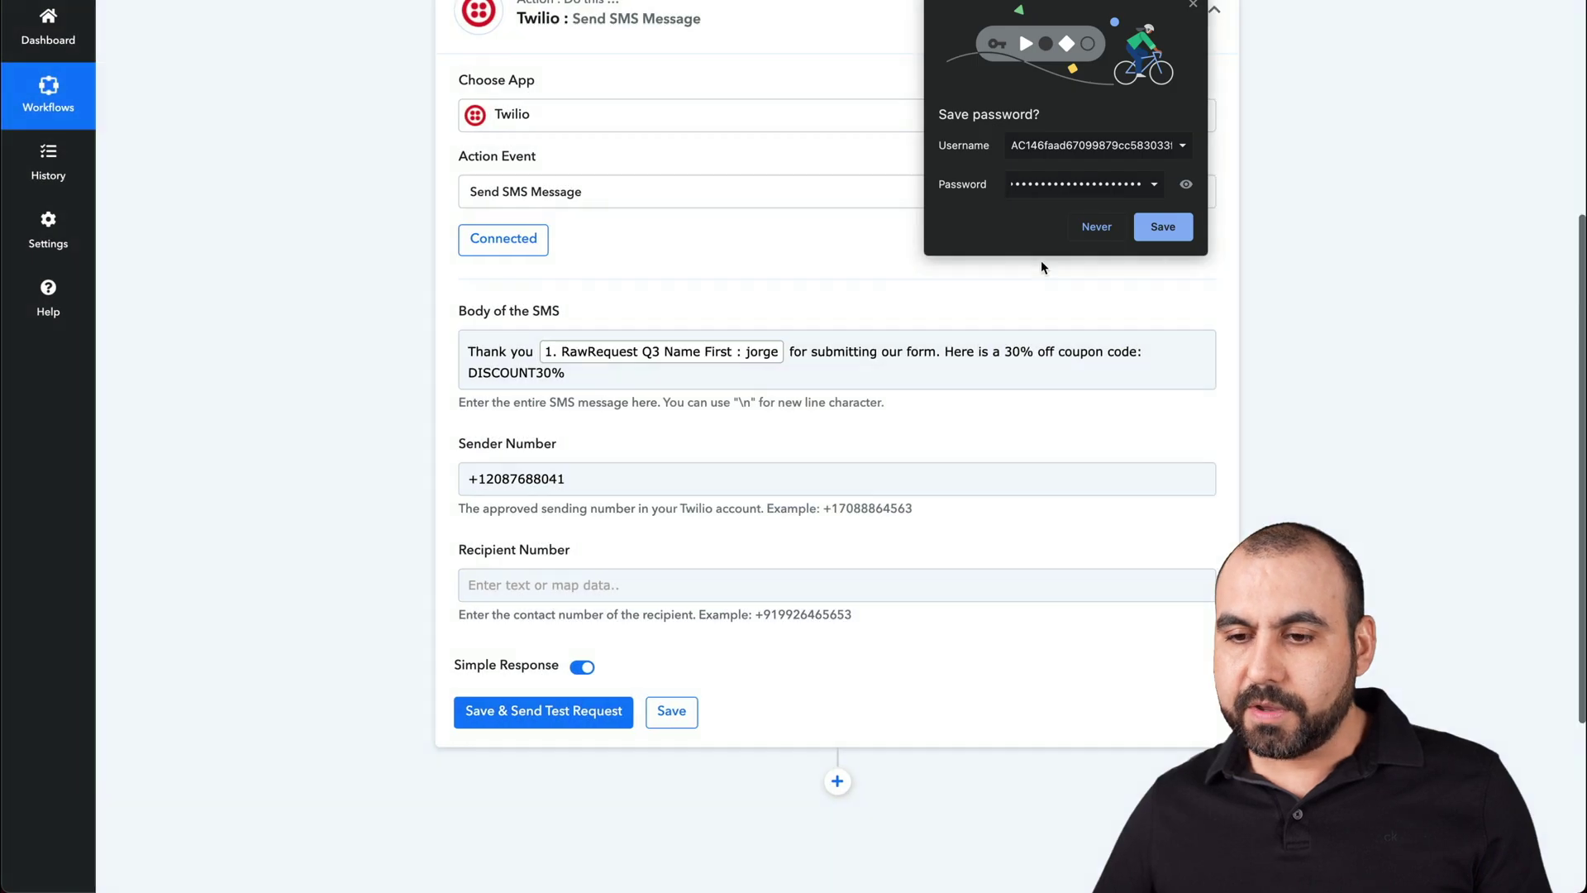
left_click(1193, 4)
scroll(863, 335, "up", 4)
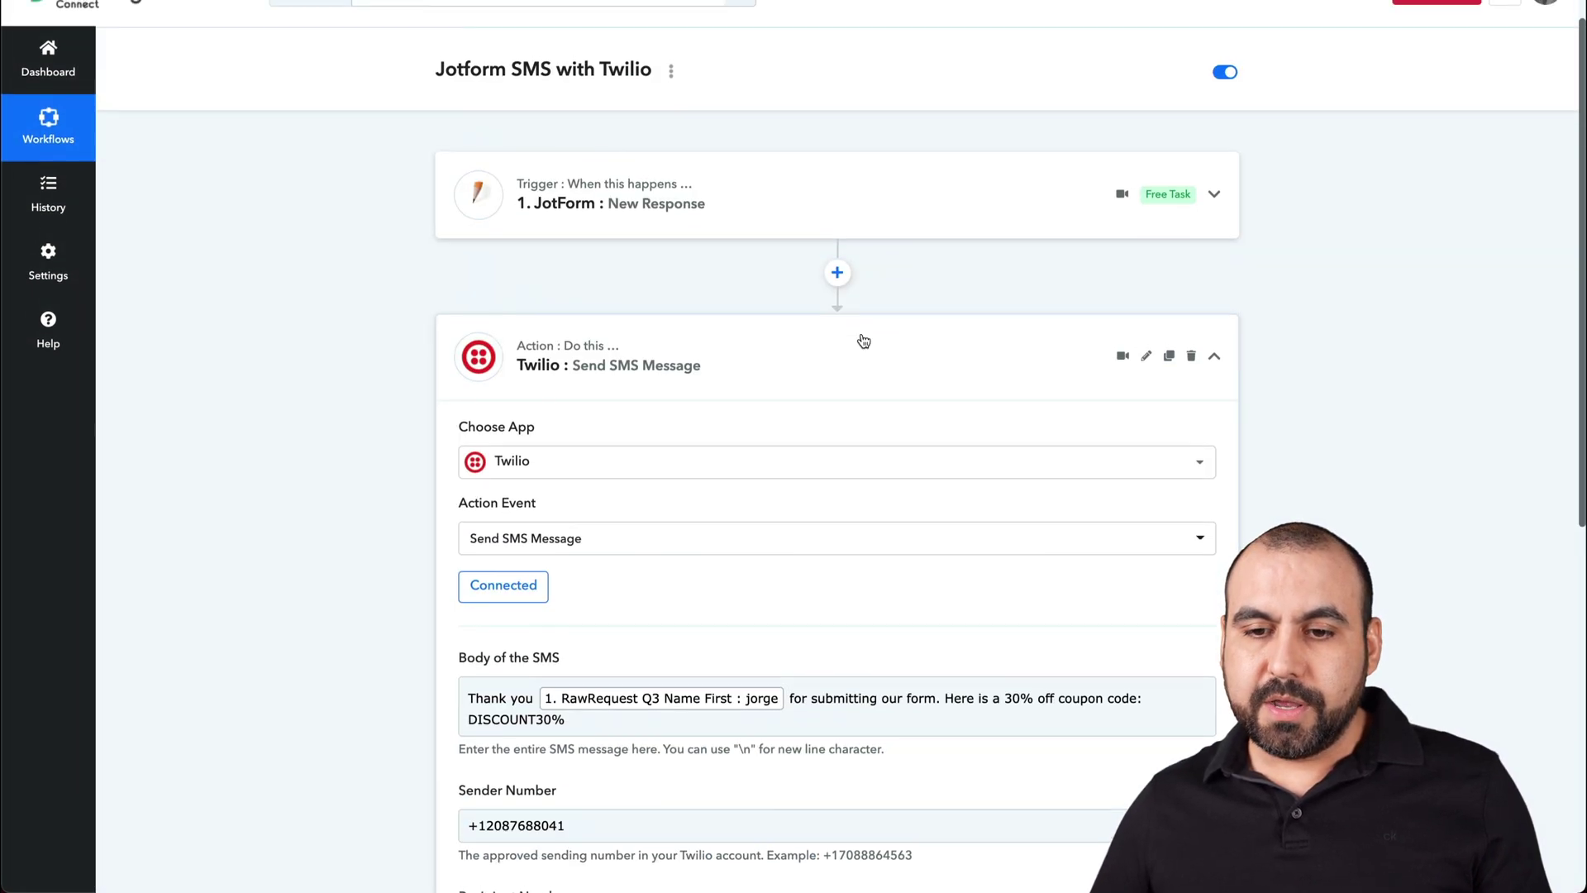
scroll(863, 340, "up", 1)
- Insert a Text Formatter Replace Text step after the JotForm trigger and connect it
left_click(837, 314)
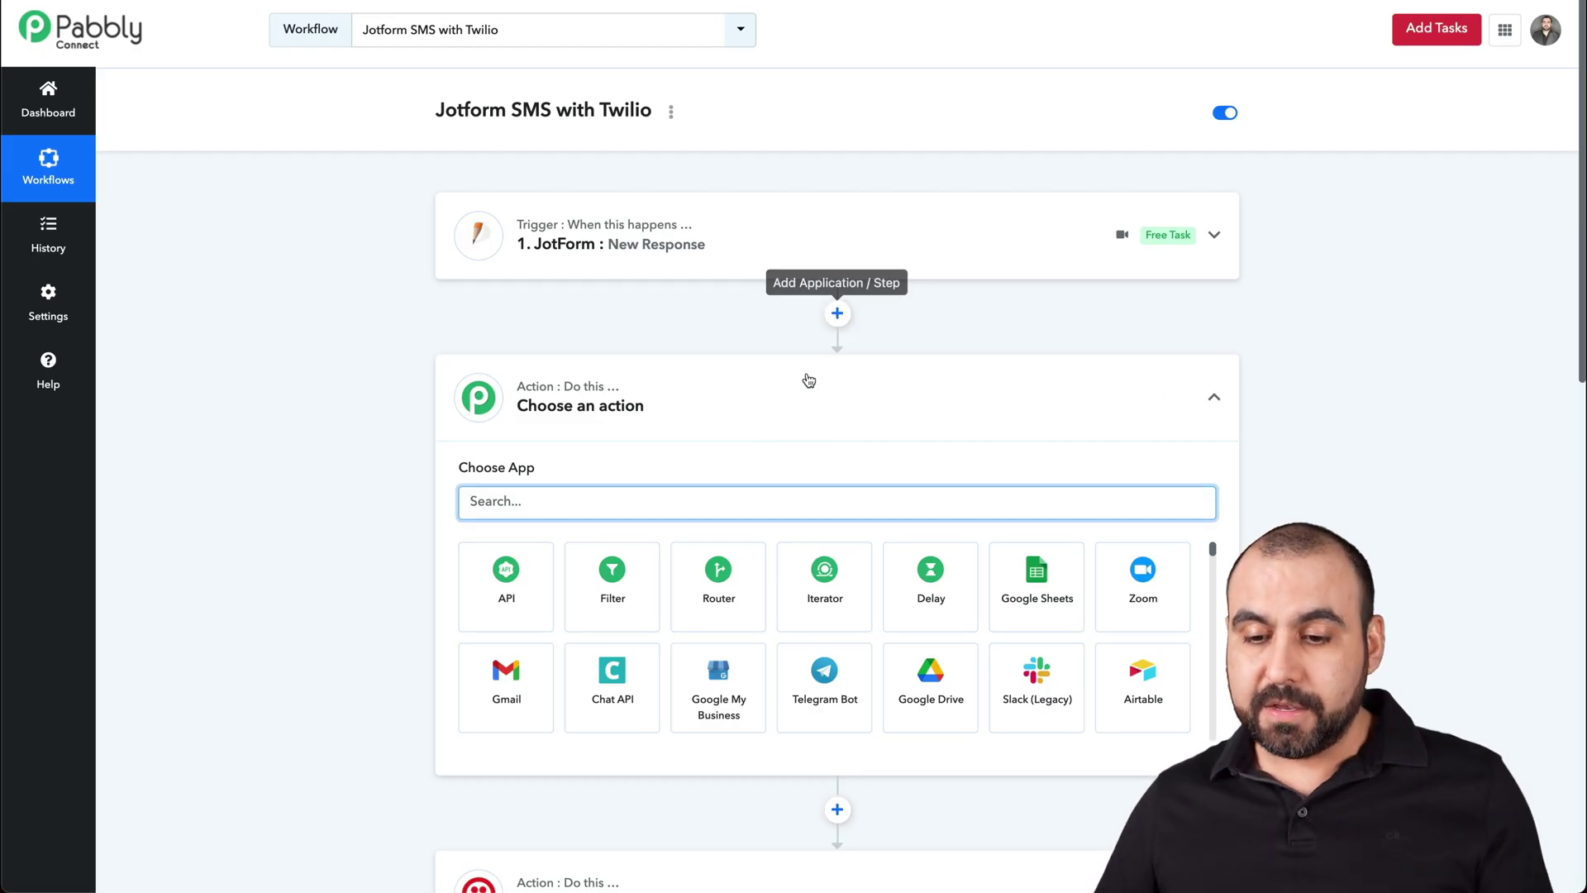
type("text")
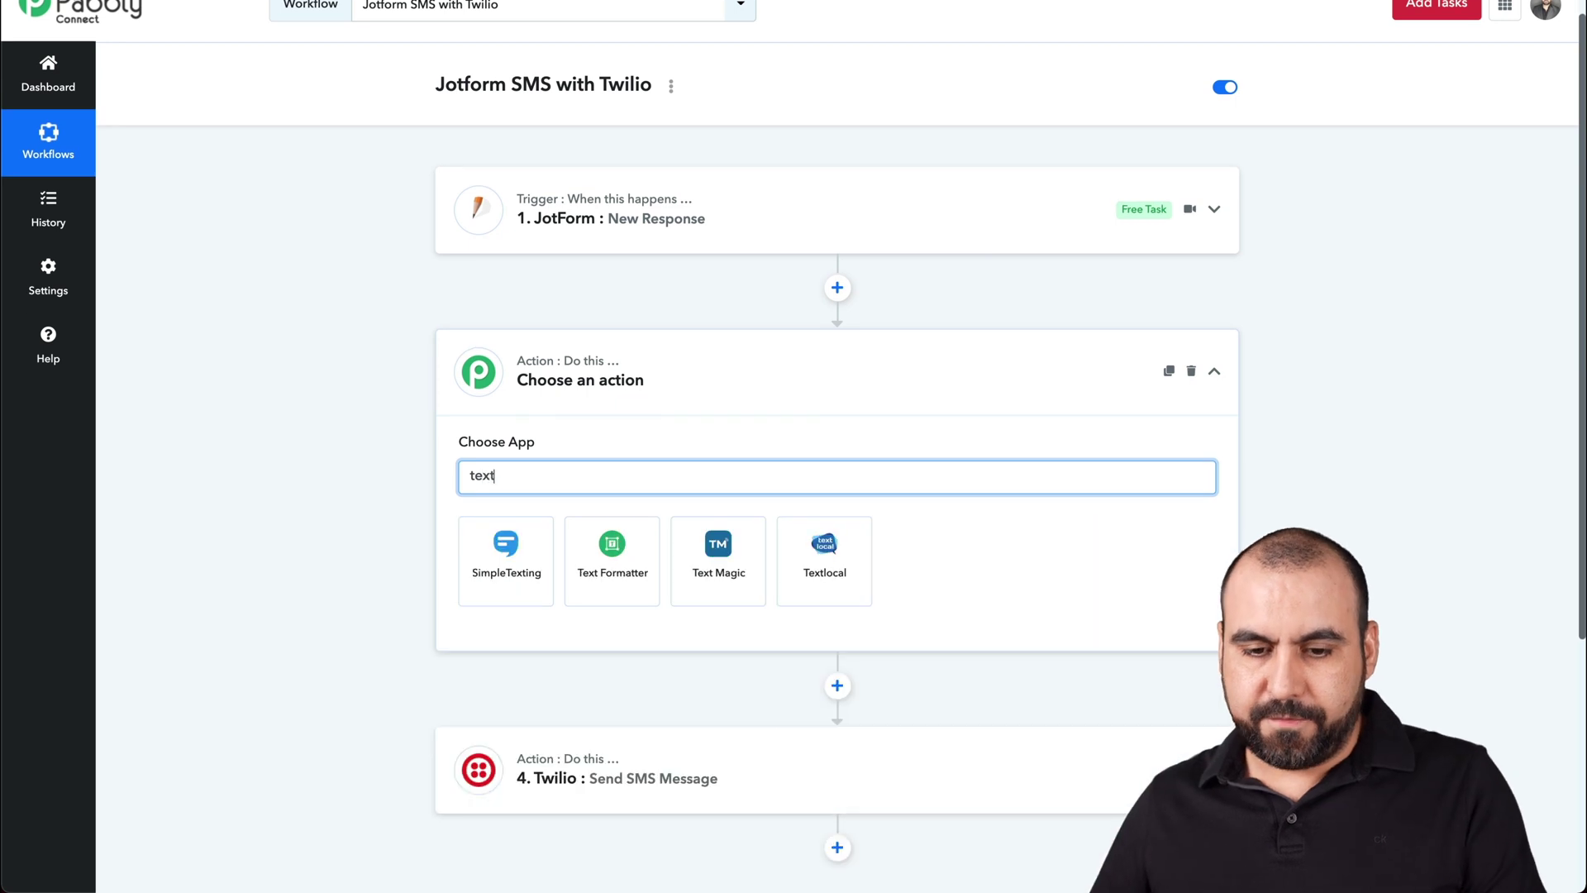
left_click(612, 543)
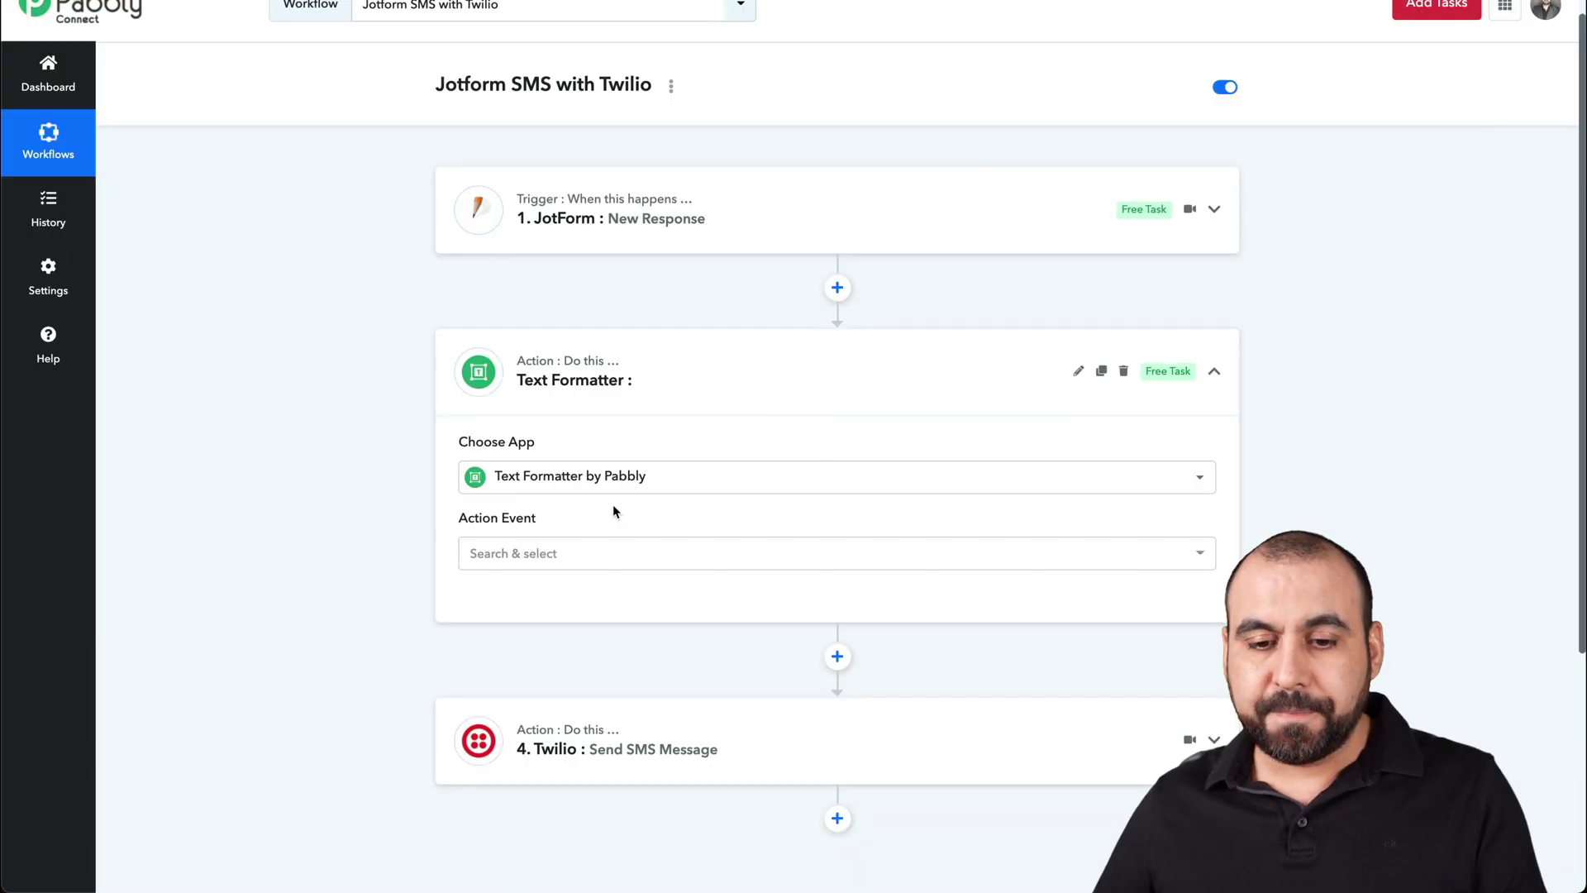
left_click(583, 548)
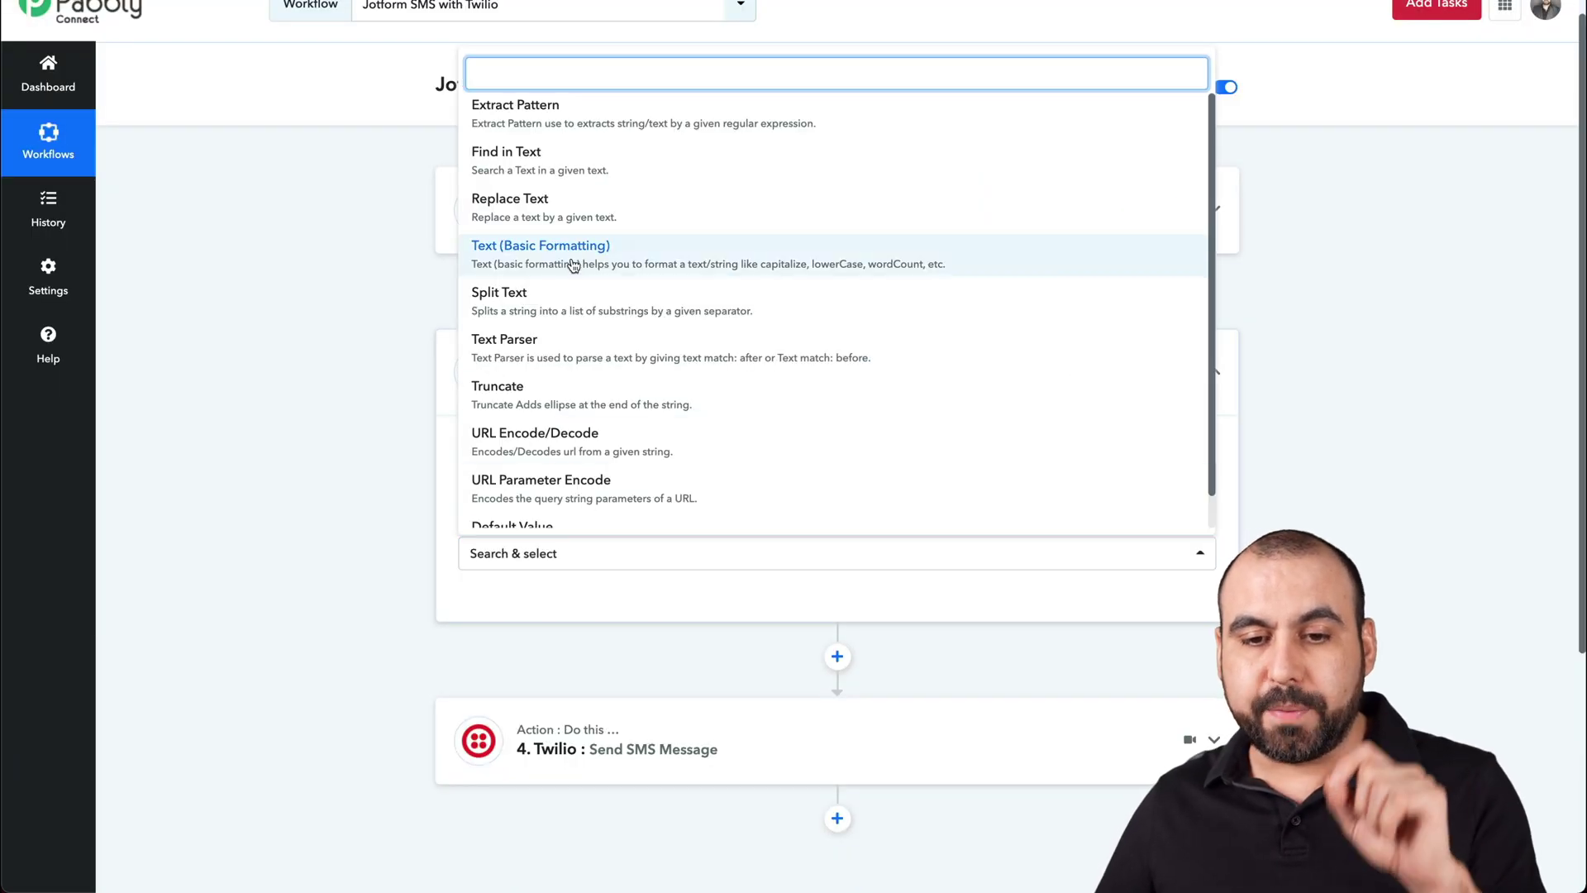
left_click(573, 204)
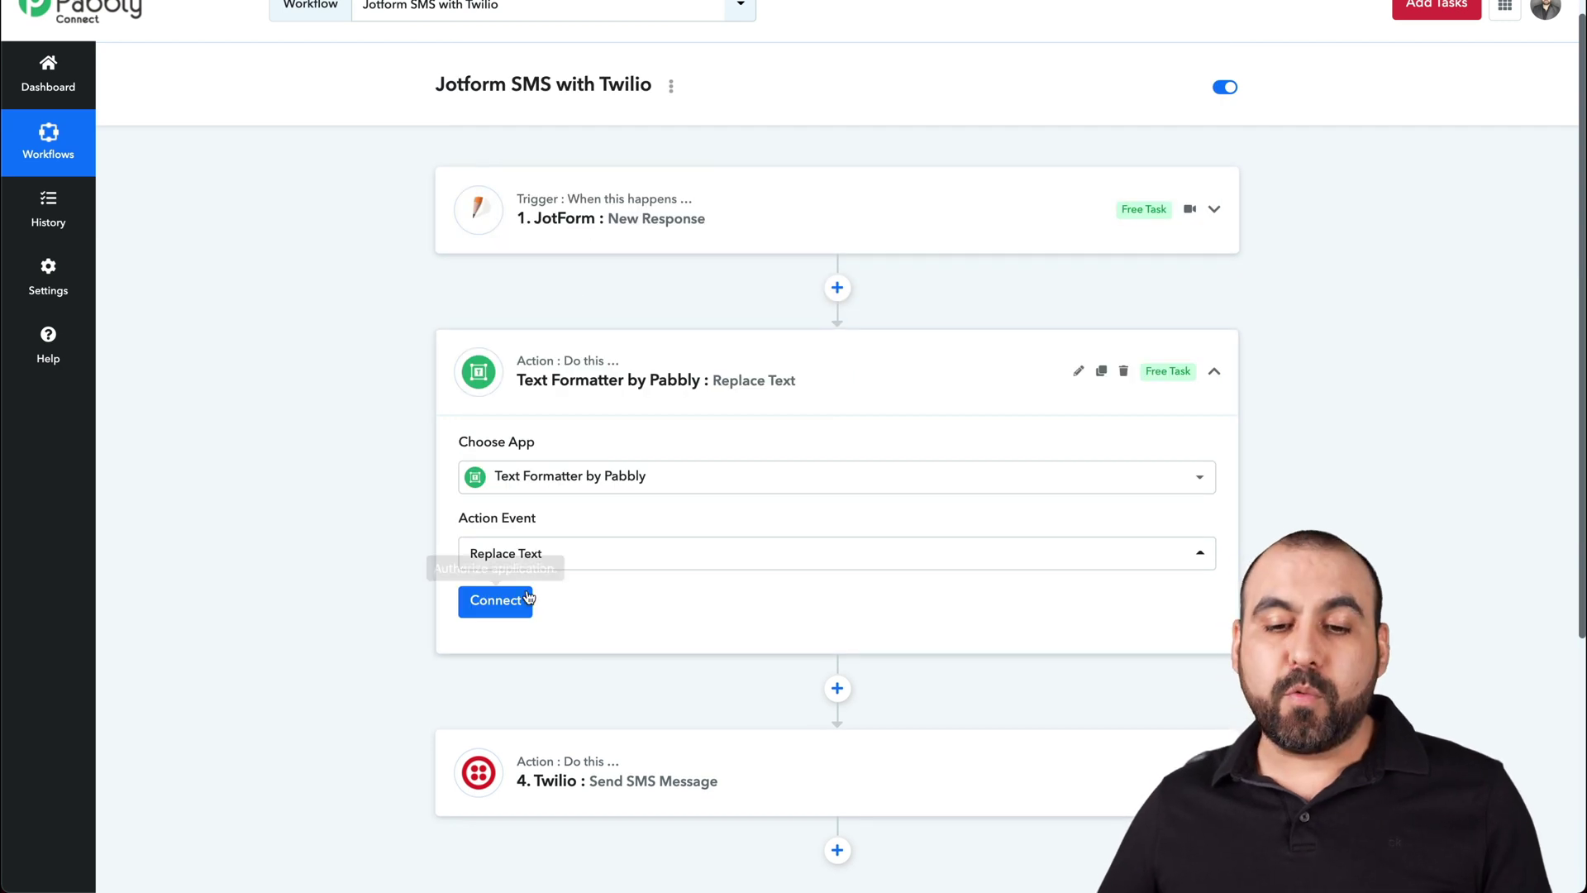
left_click(496, 601)
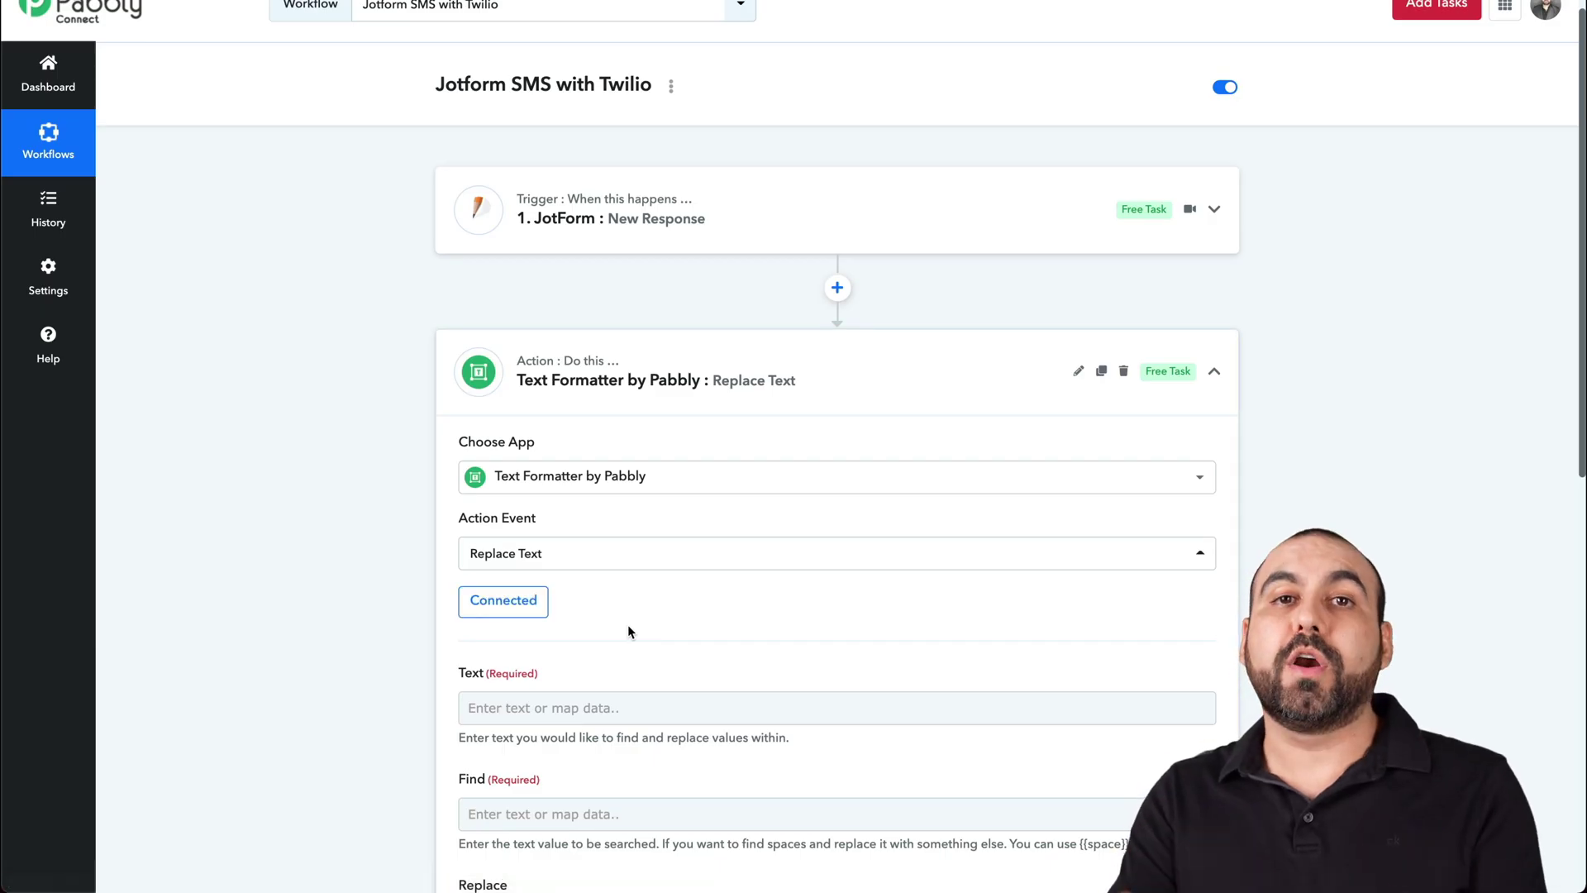
scroll(627, 632, "down", 3)
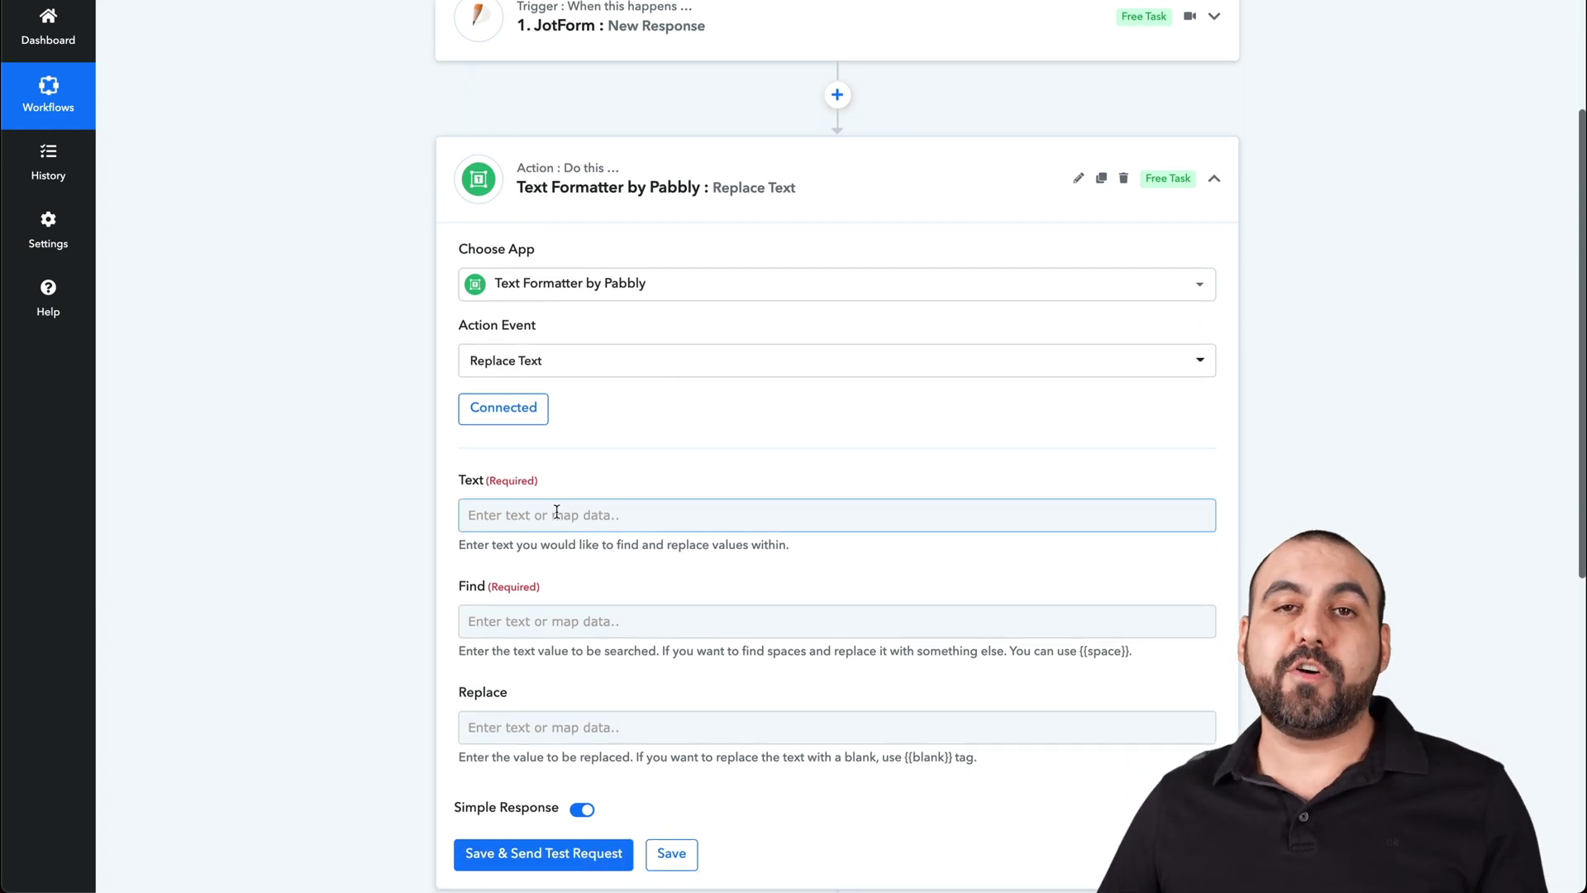
- Map PhoneNumber Full into Text and set Find to "(" with Replace blank
left_click(557, 512)
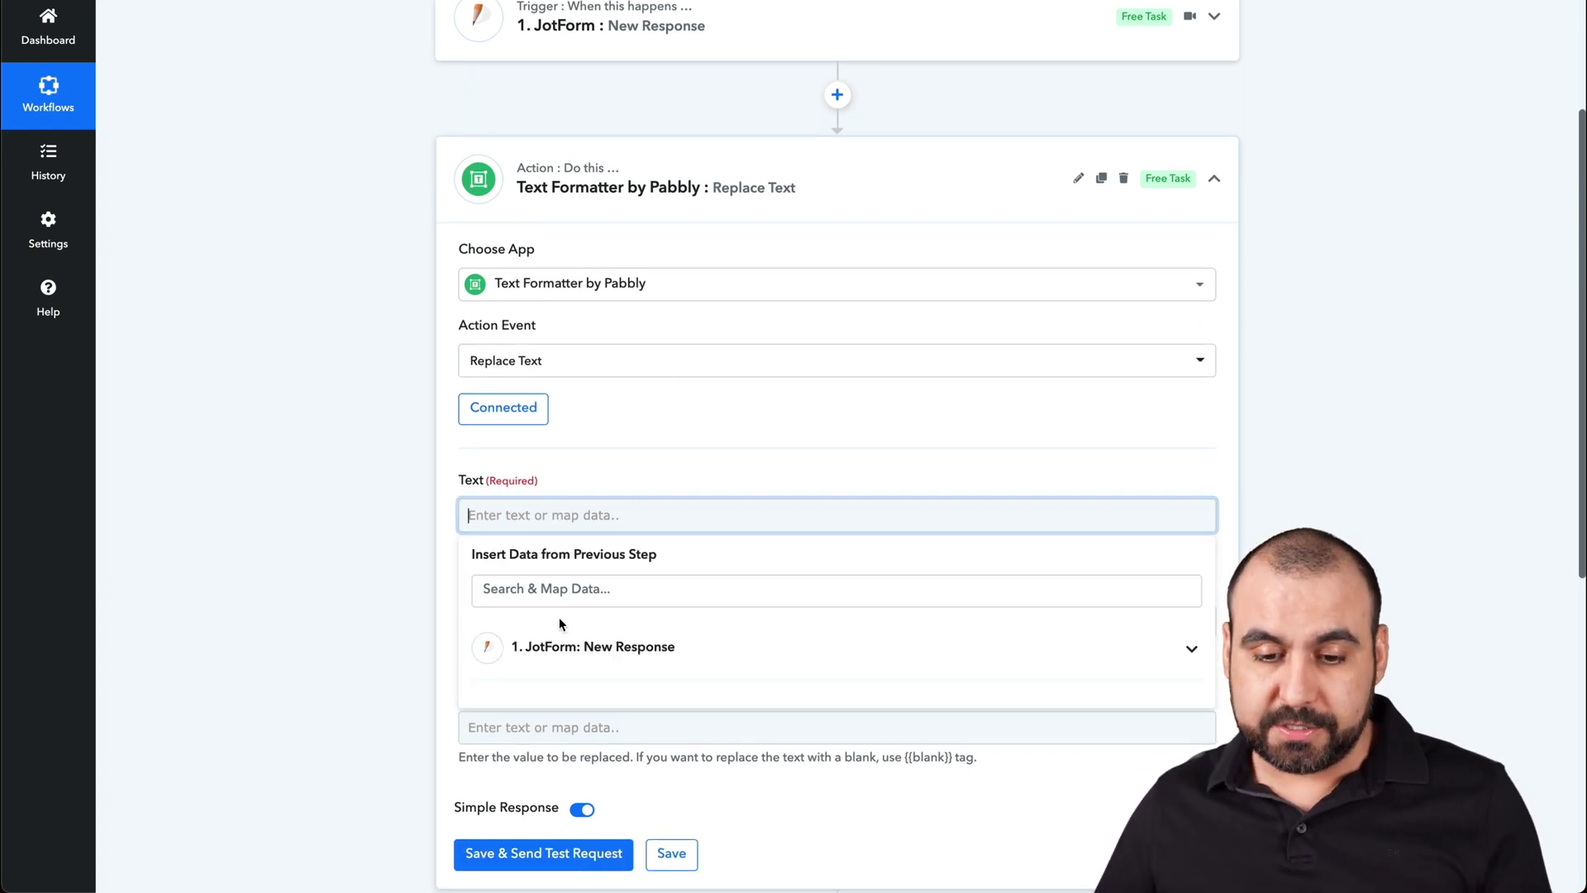
left_click(620, 649)
scroll(620, 650, "down", 5)
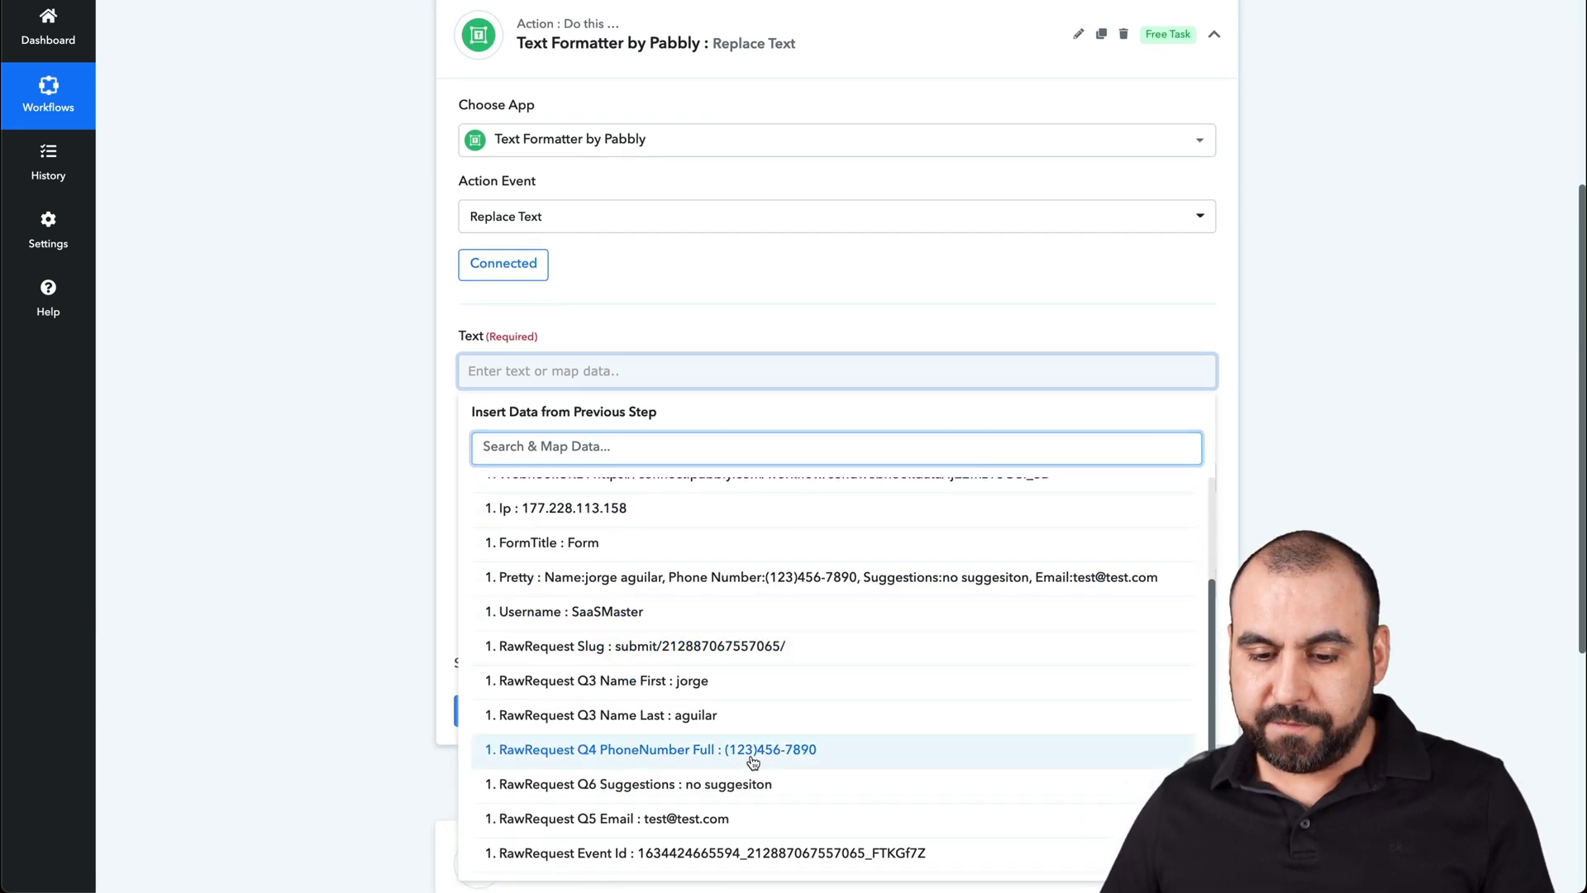
left_click(740, 775)
left_click(448, 429)
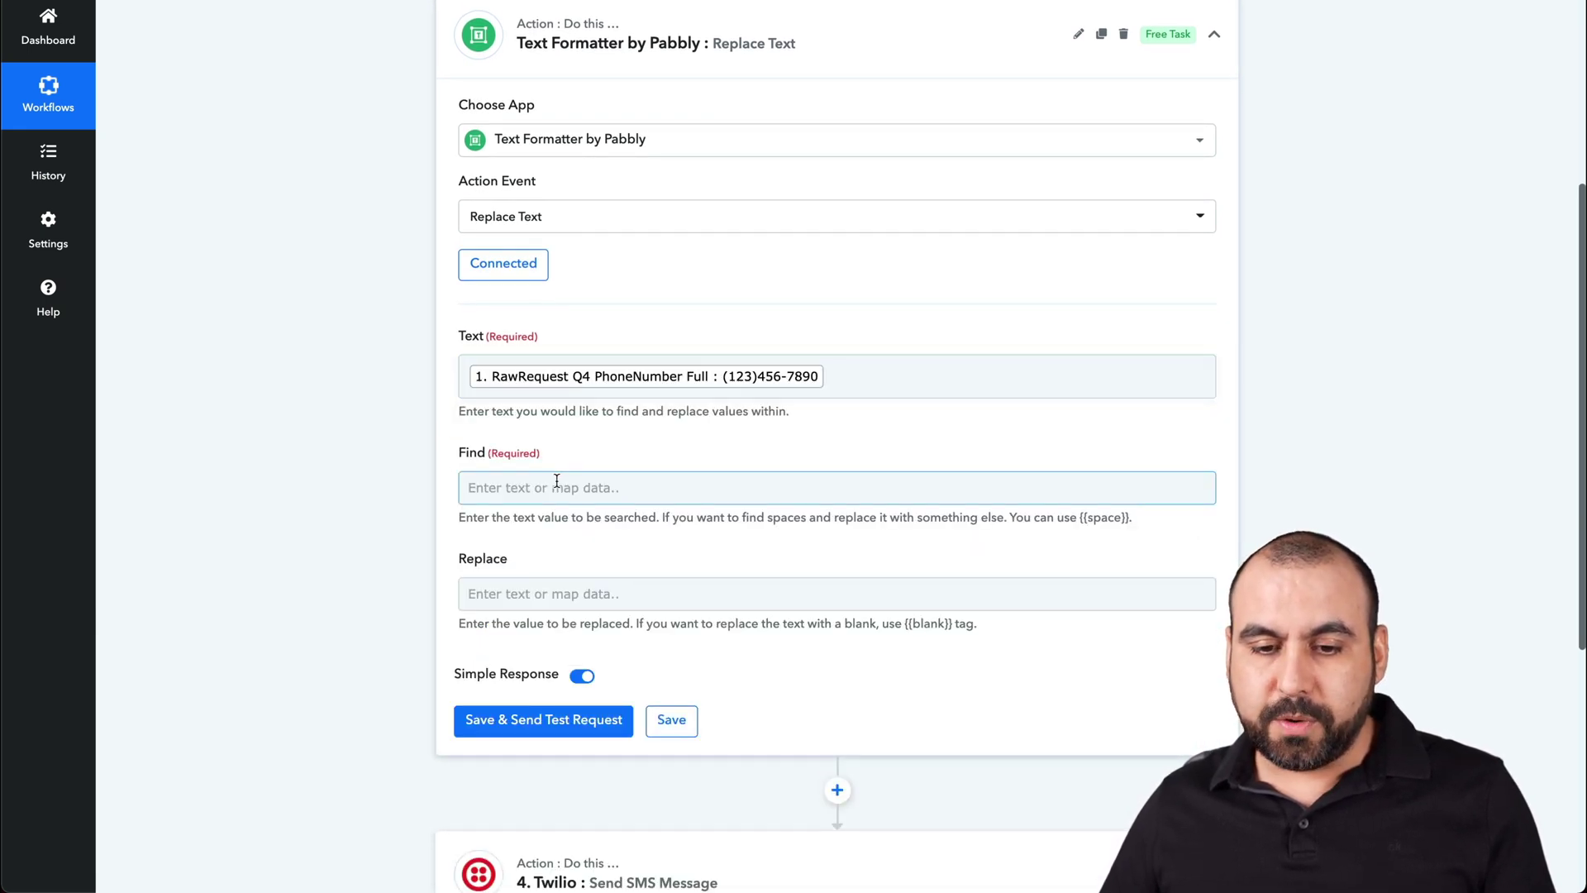
left_click(556, 482)
type("(")
left_click(443, 455)
left_click(540, 598)
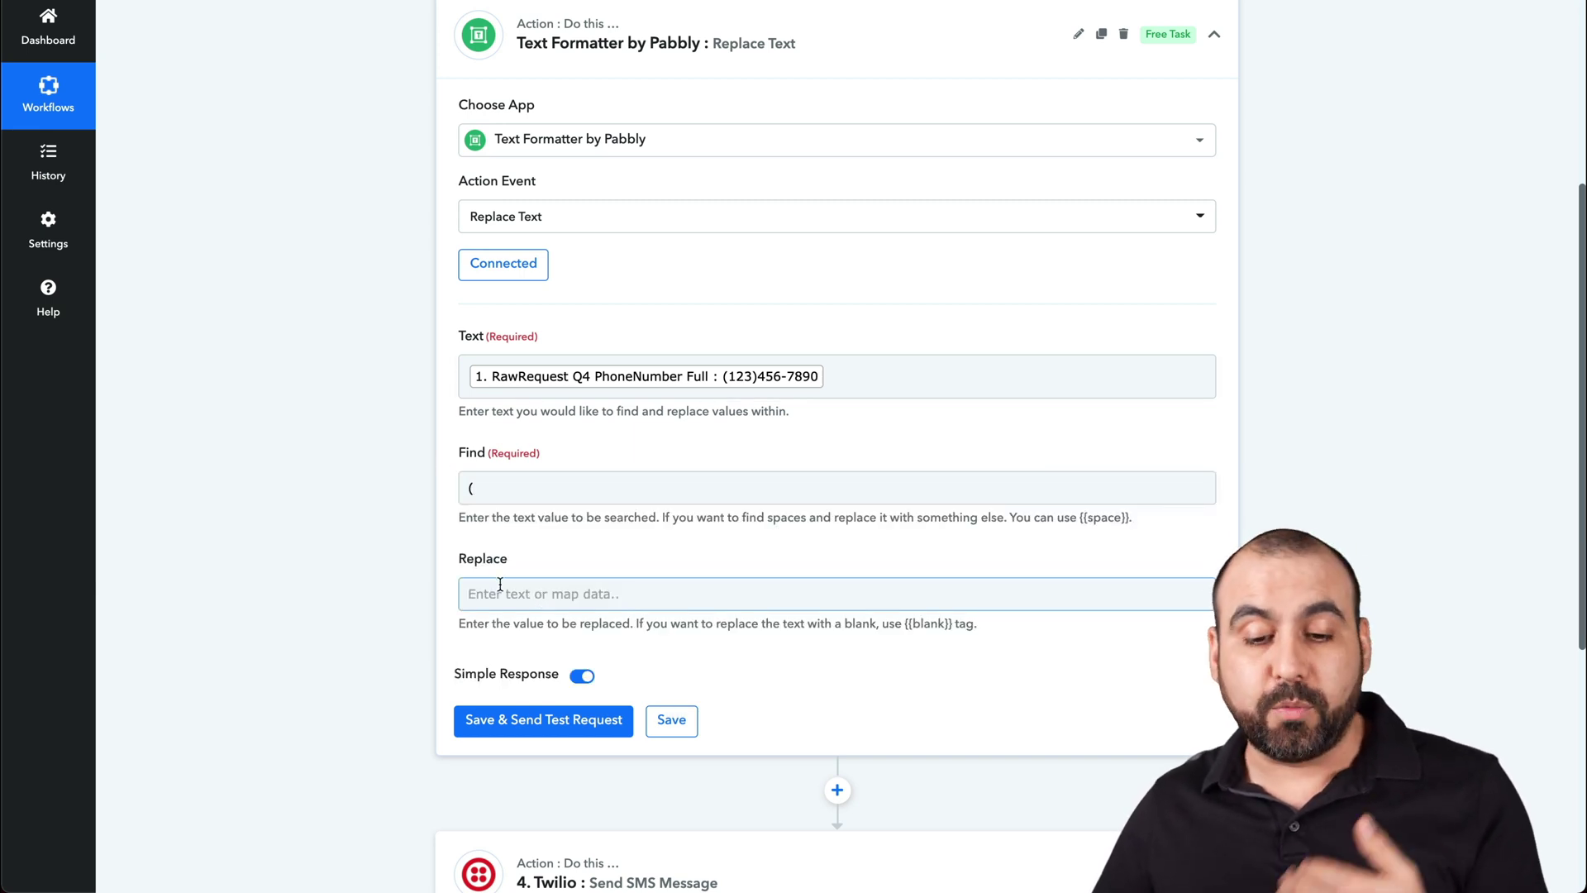
left_click(545, 718)
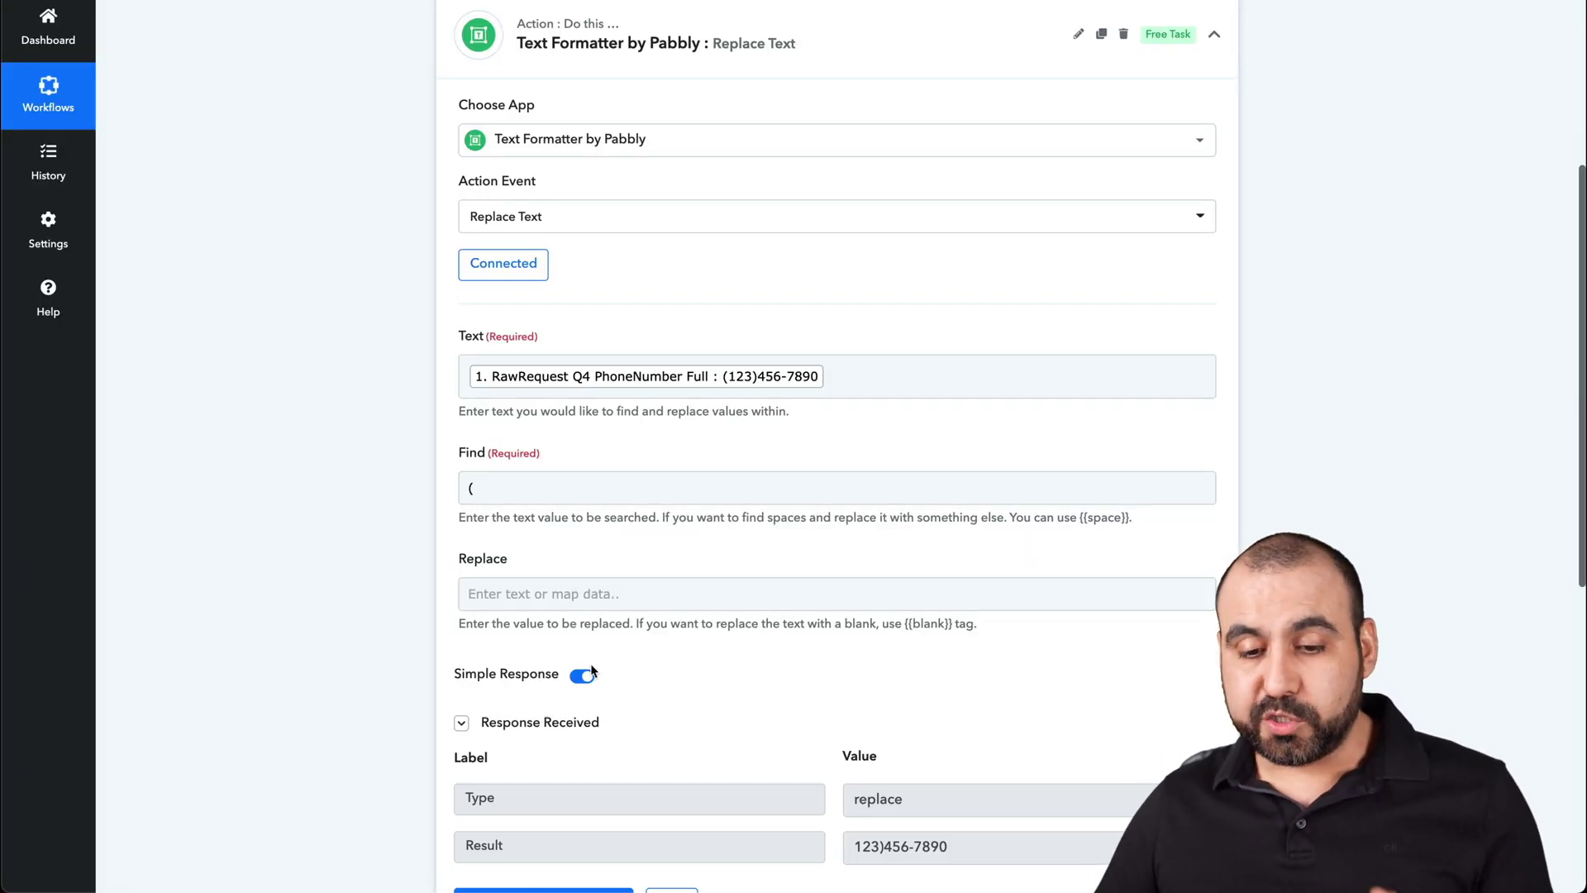
scroll(590, 663, "down", 3)
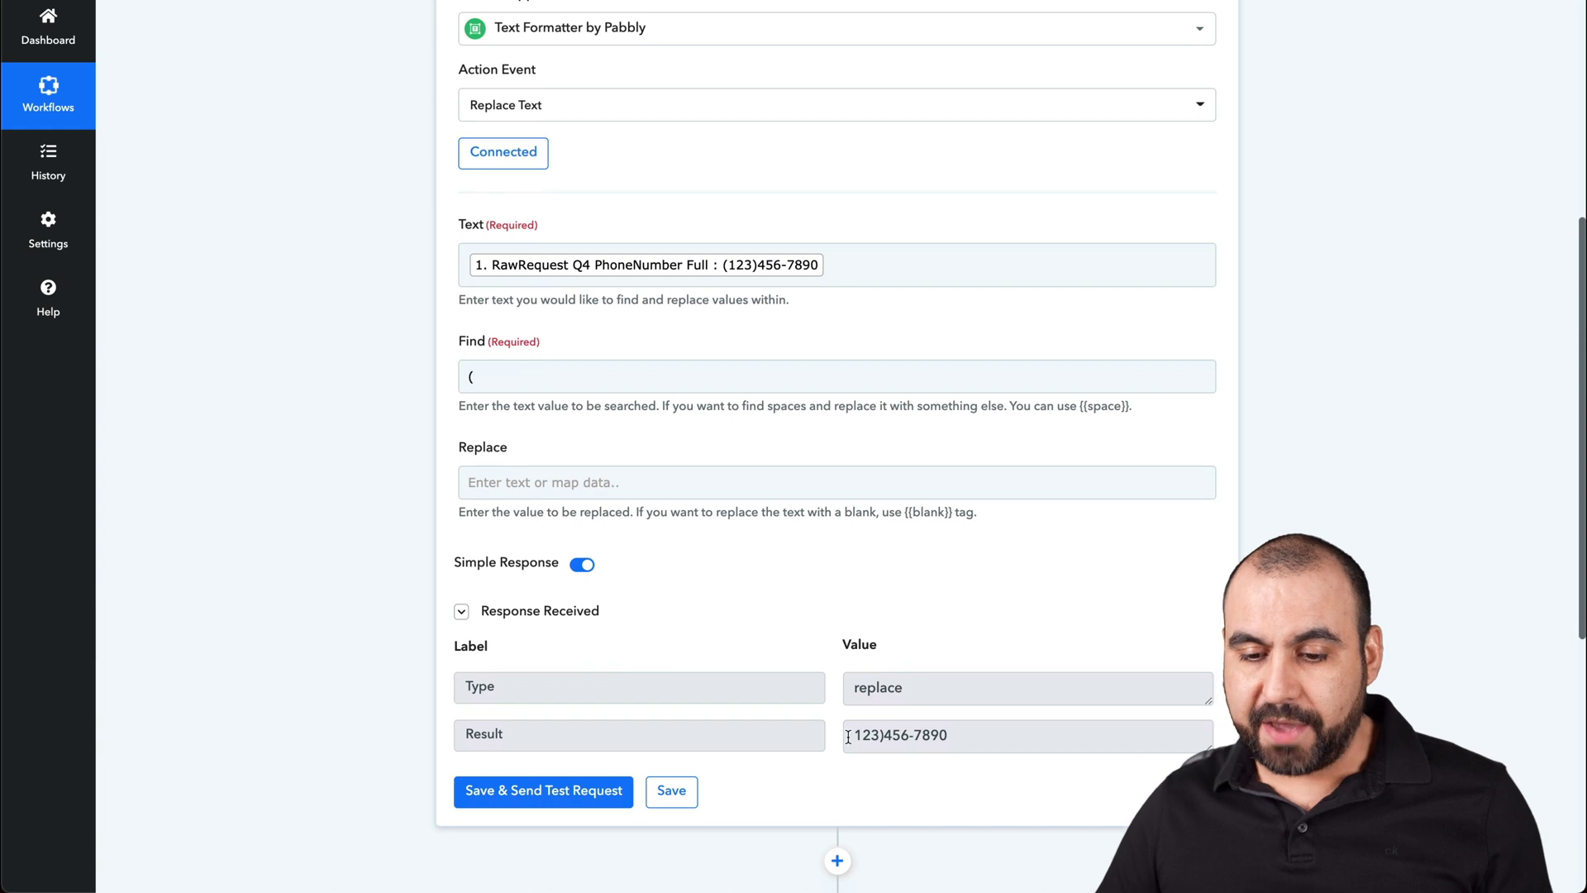
left_click(853, 734)
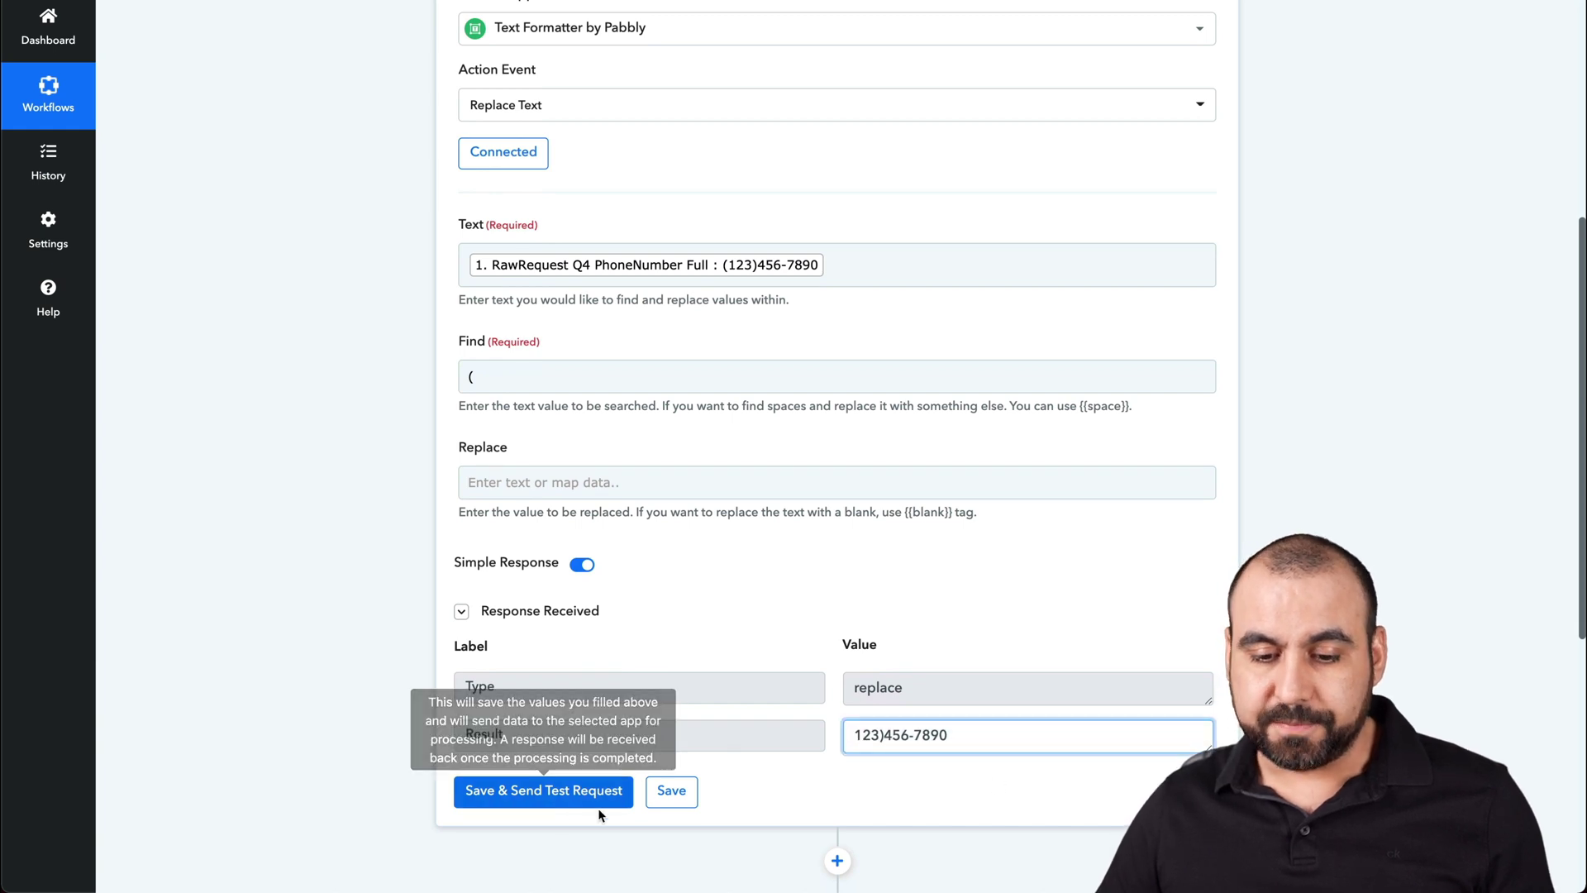
scroll(844, 595, "up", 6)
left_click(1214, 408)
left_click(1102, 400)
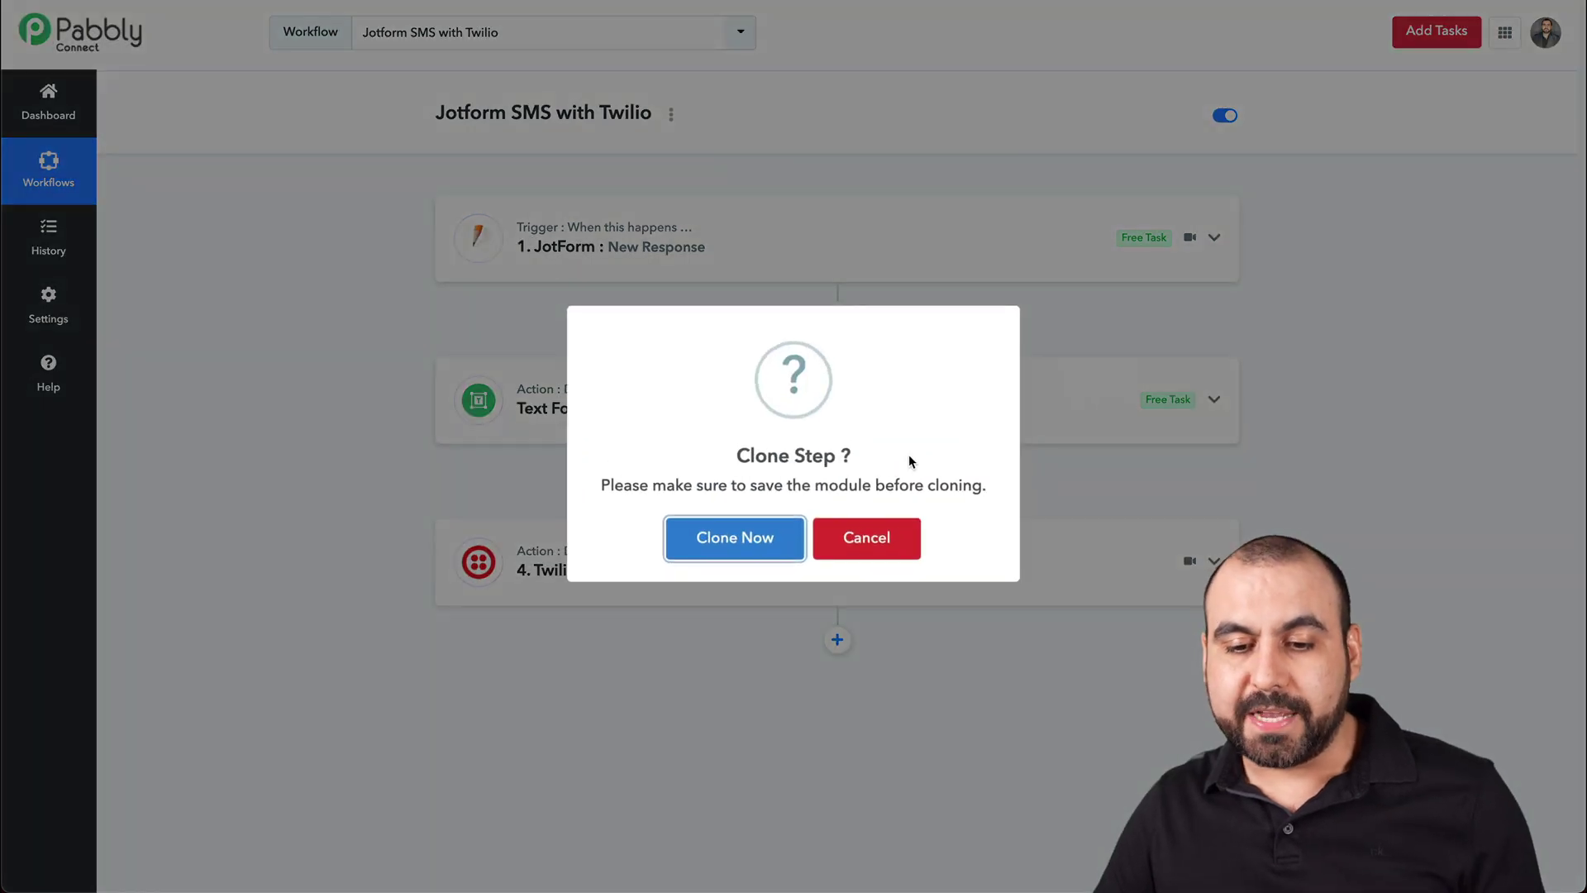
- Confirm the clone and remap the third step's Text to step 2's Result
left_click(772, 547)
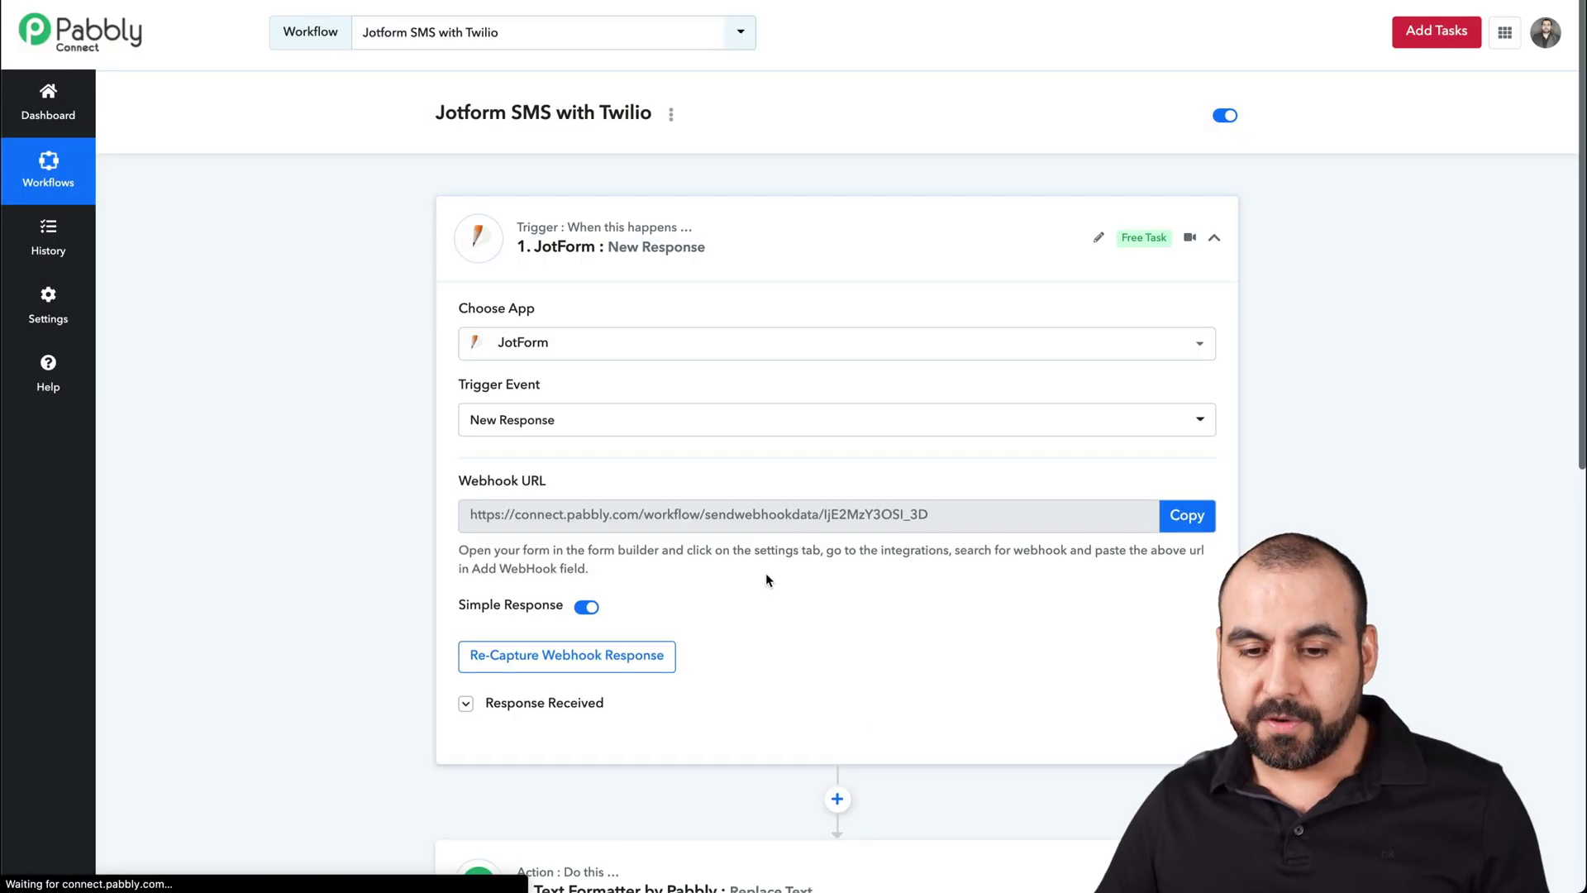
scroll(765, 573, "down", 6)
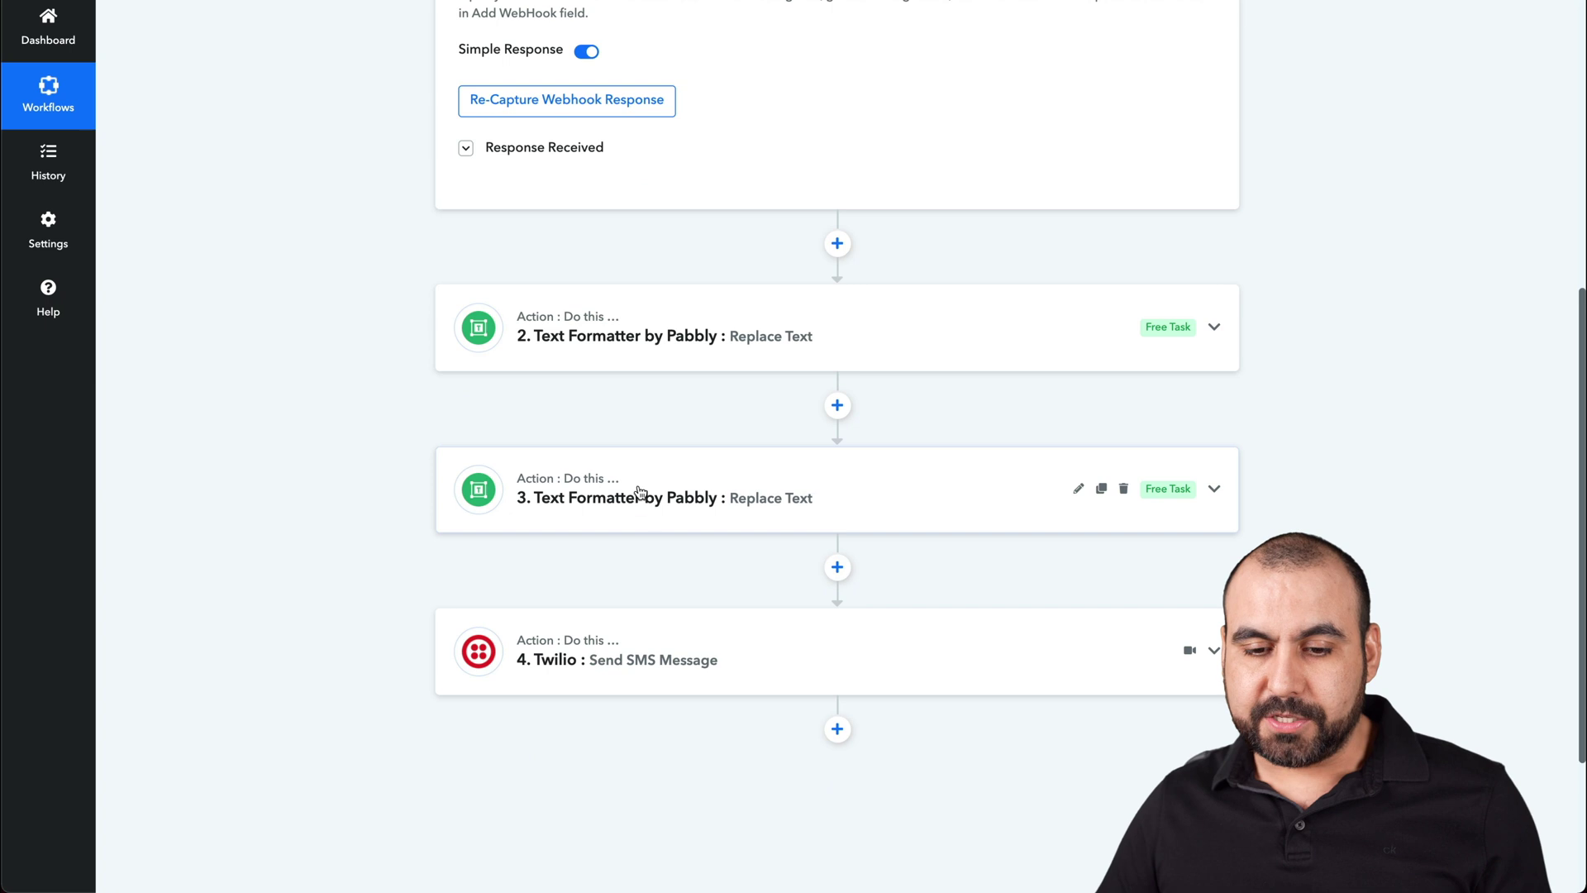
left_click(662, 506)
scroll(691, 559, "down", 2)
scroll(691, 559, "down", 1)
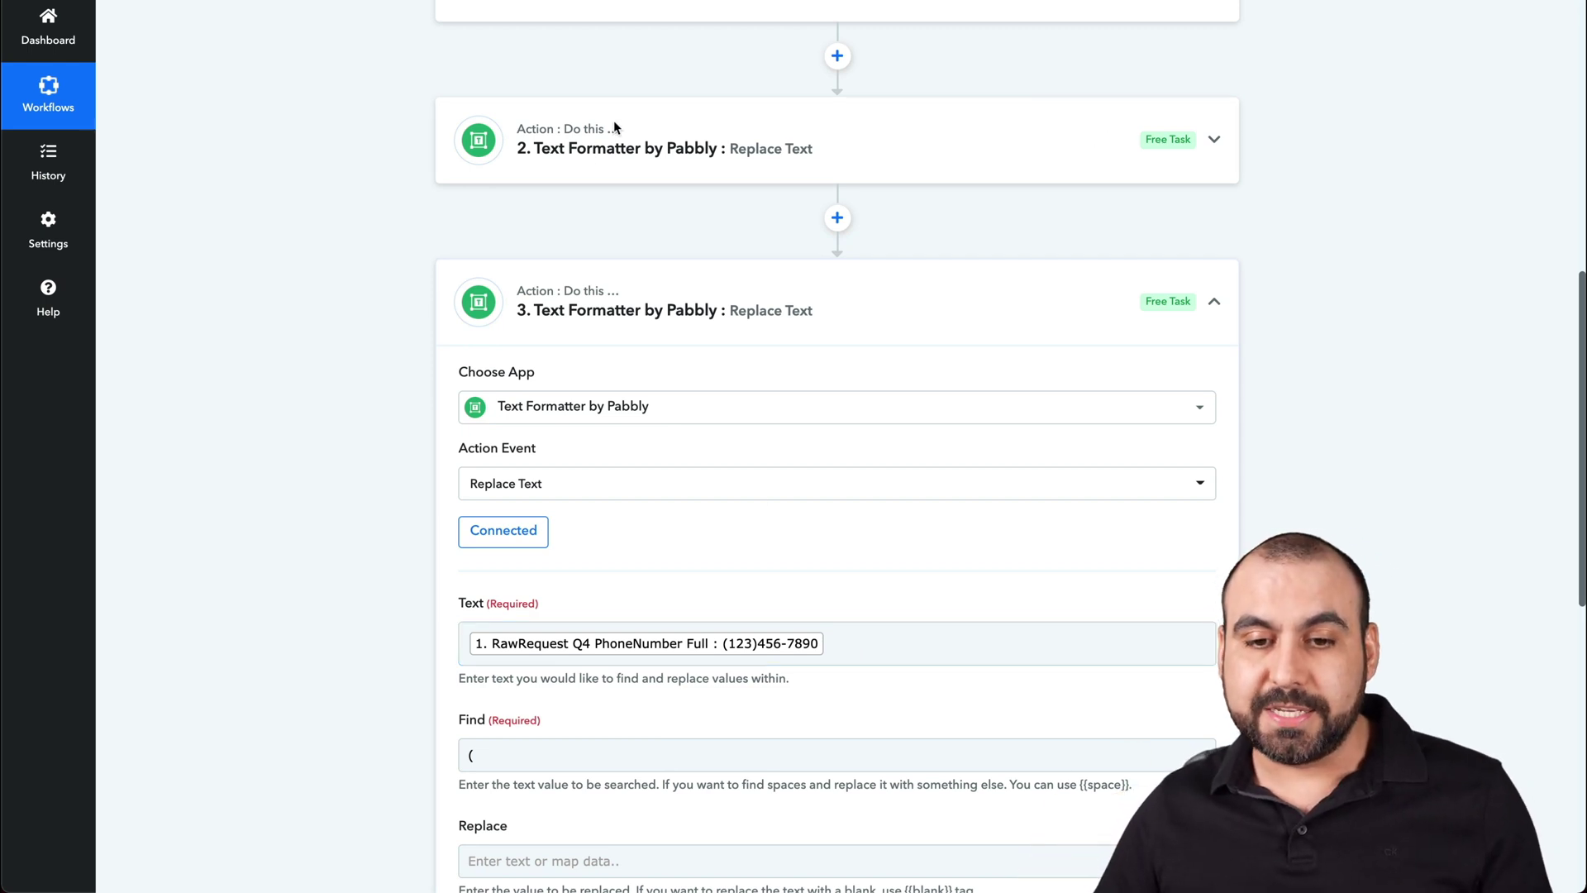
left_click(855, 648)
key("BackSpace")
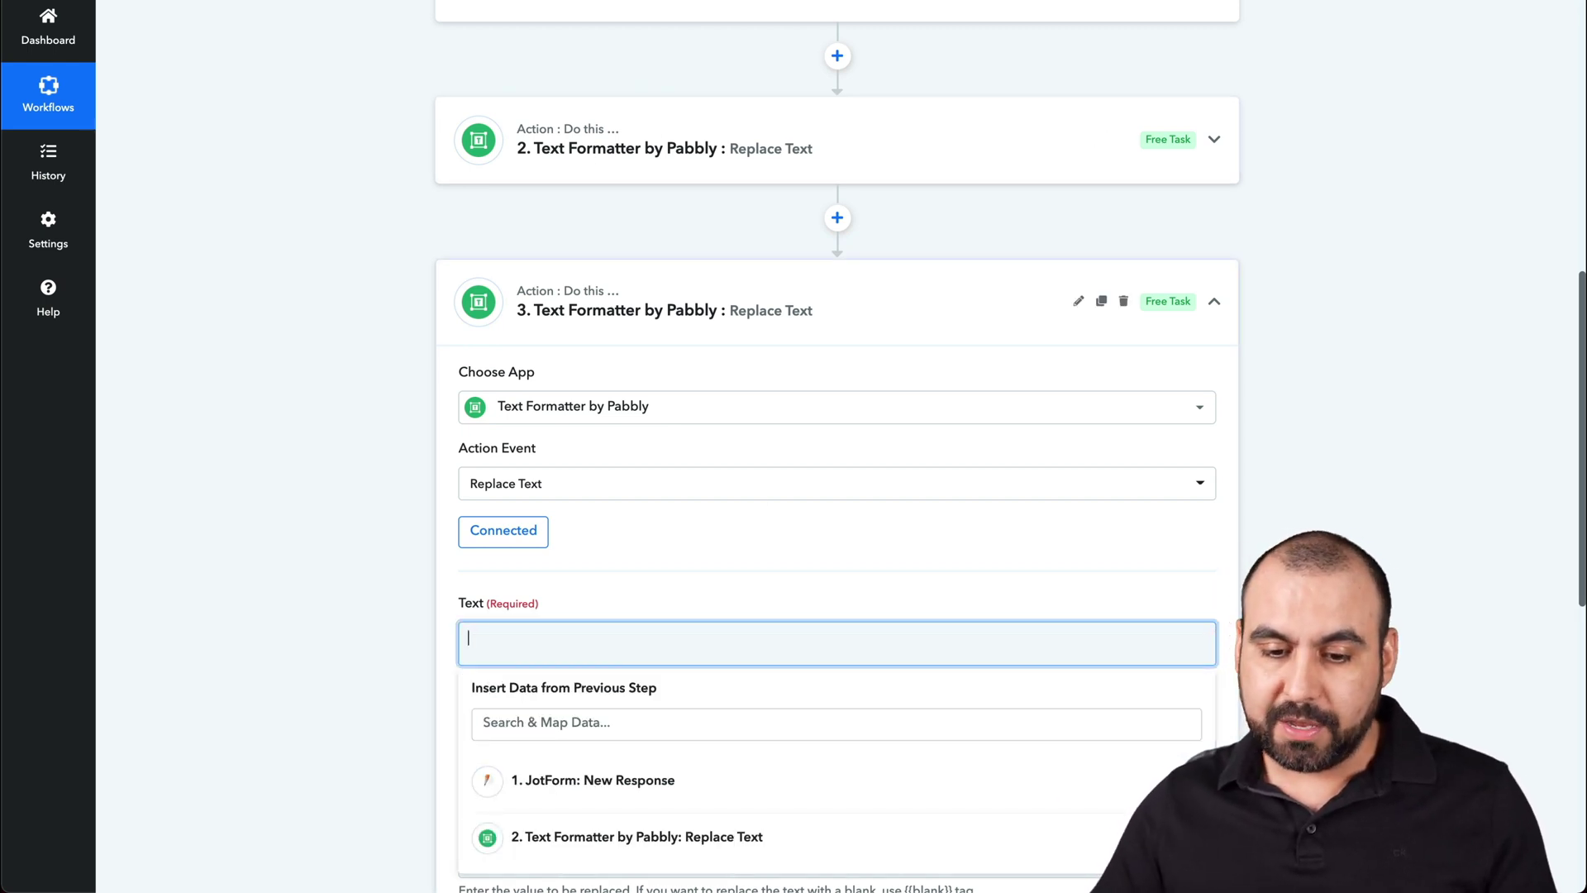
scroll(634, 851, "down", 3)
left_click(615, 692)
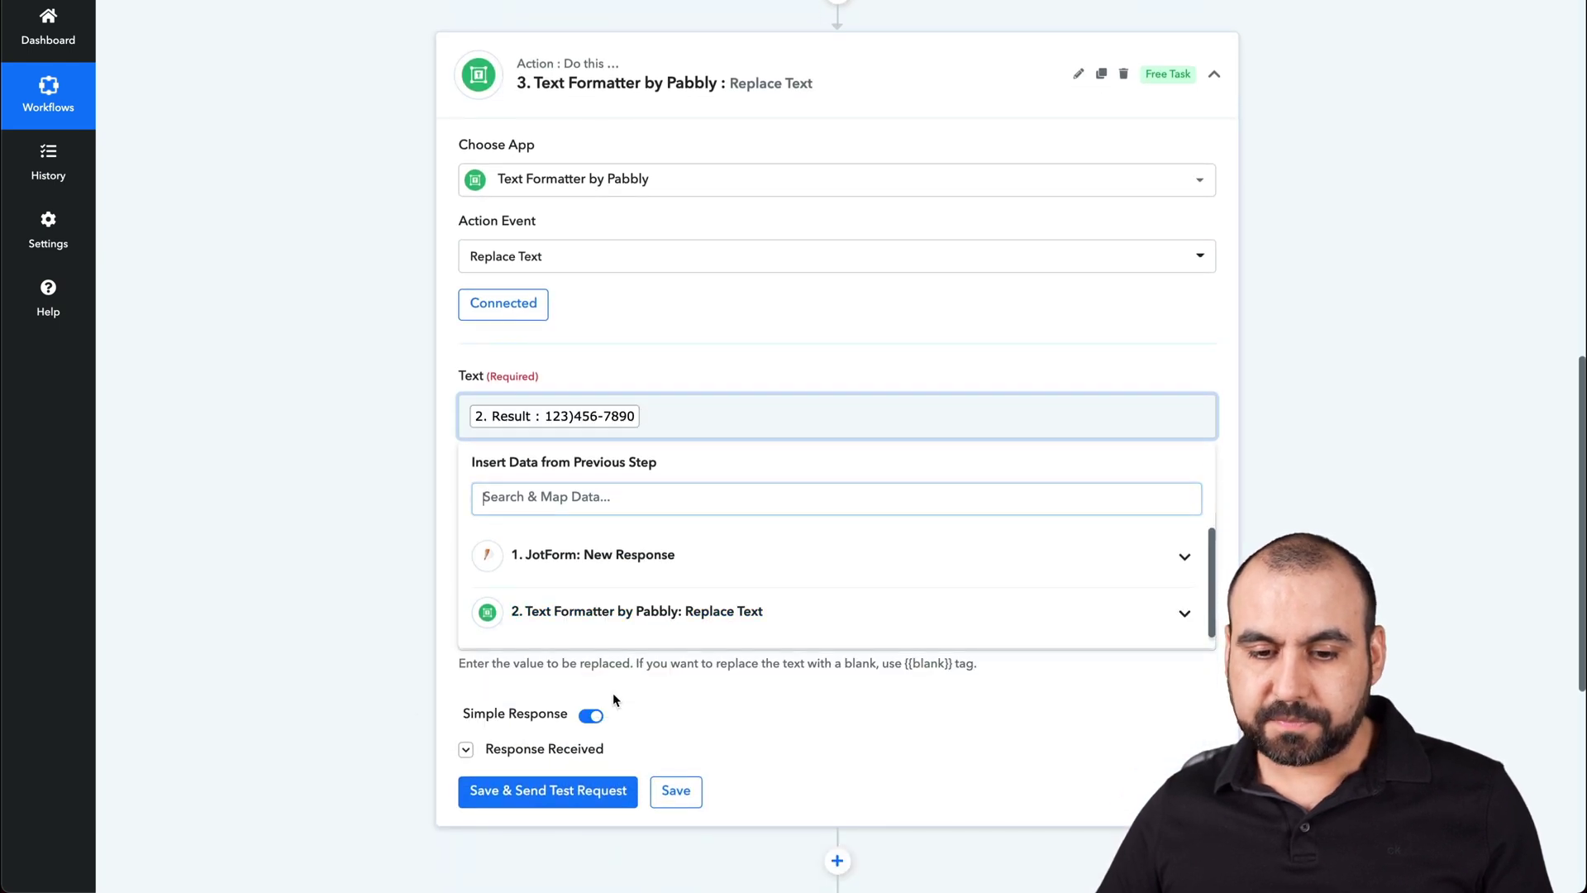
left_click(418, 538)
left_click(562, 527)
key("BackSpace")
type(")")
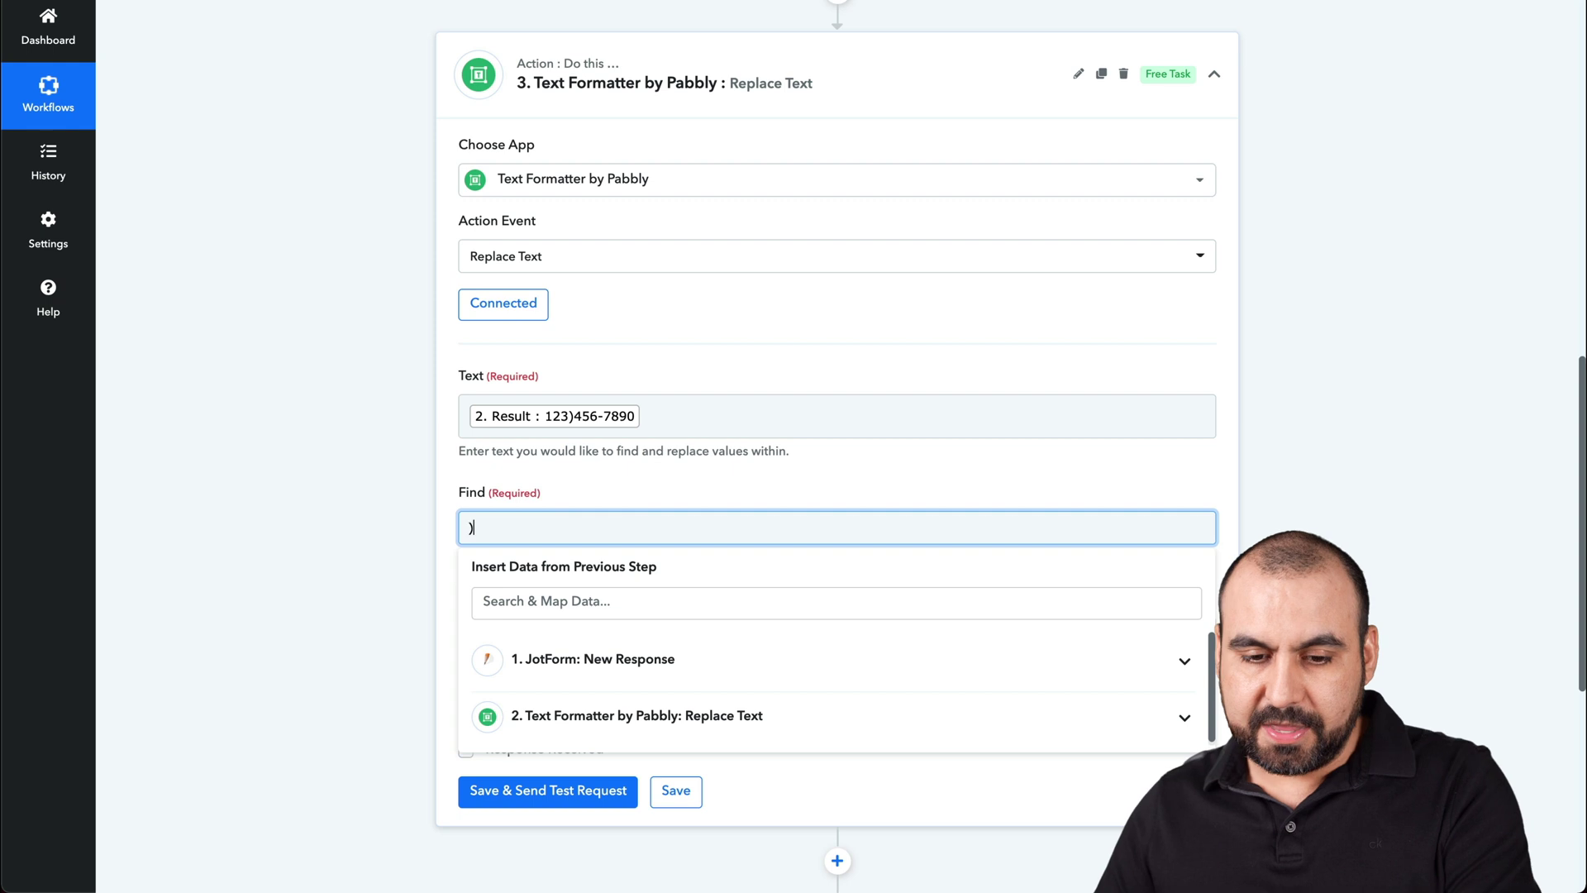
left_click(349, 484)
left_click(592, 796)
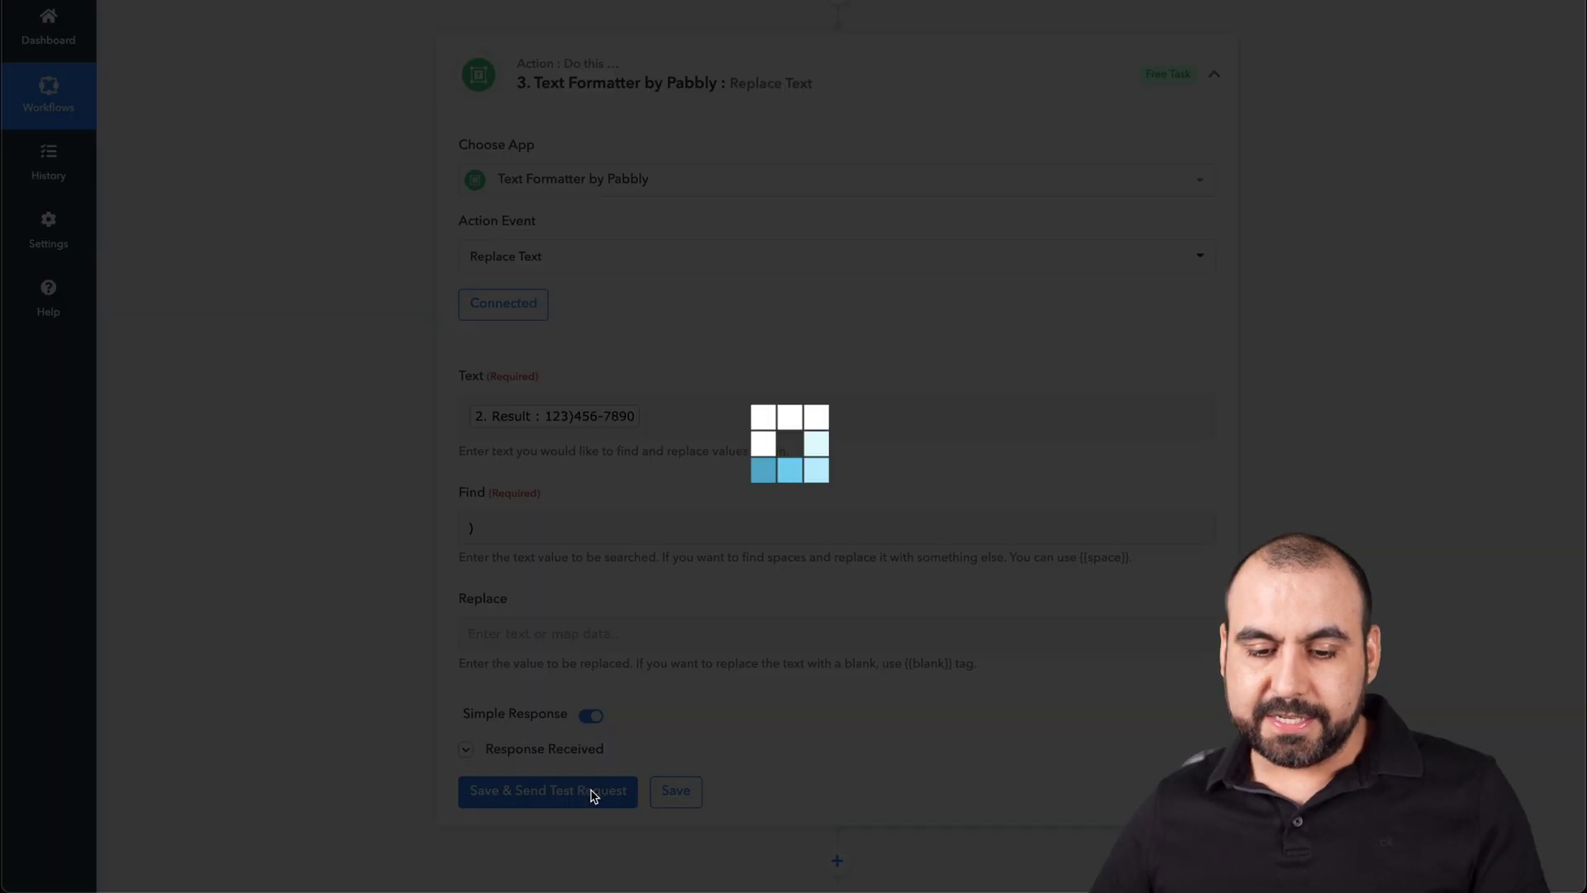
scroll(813, 785, "down", 3)
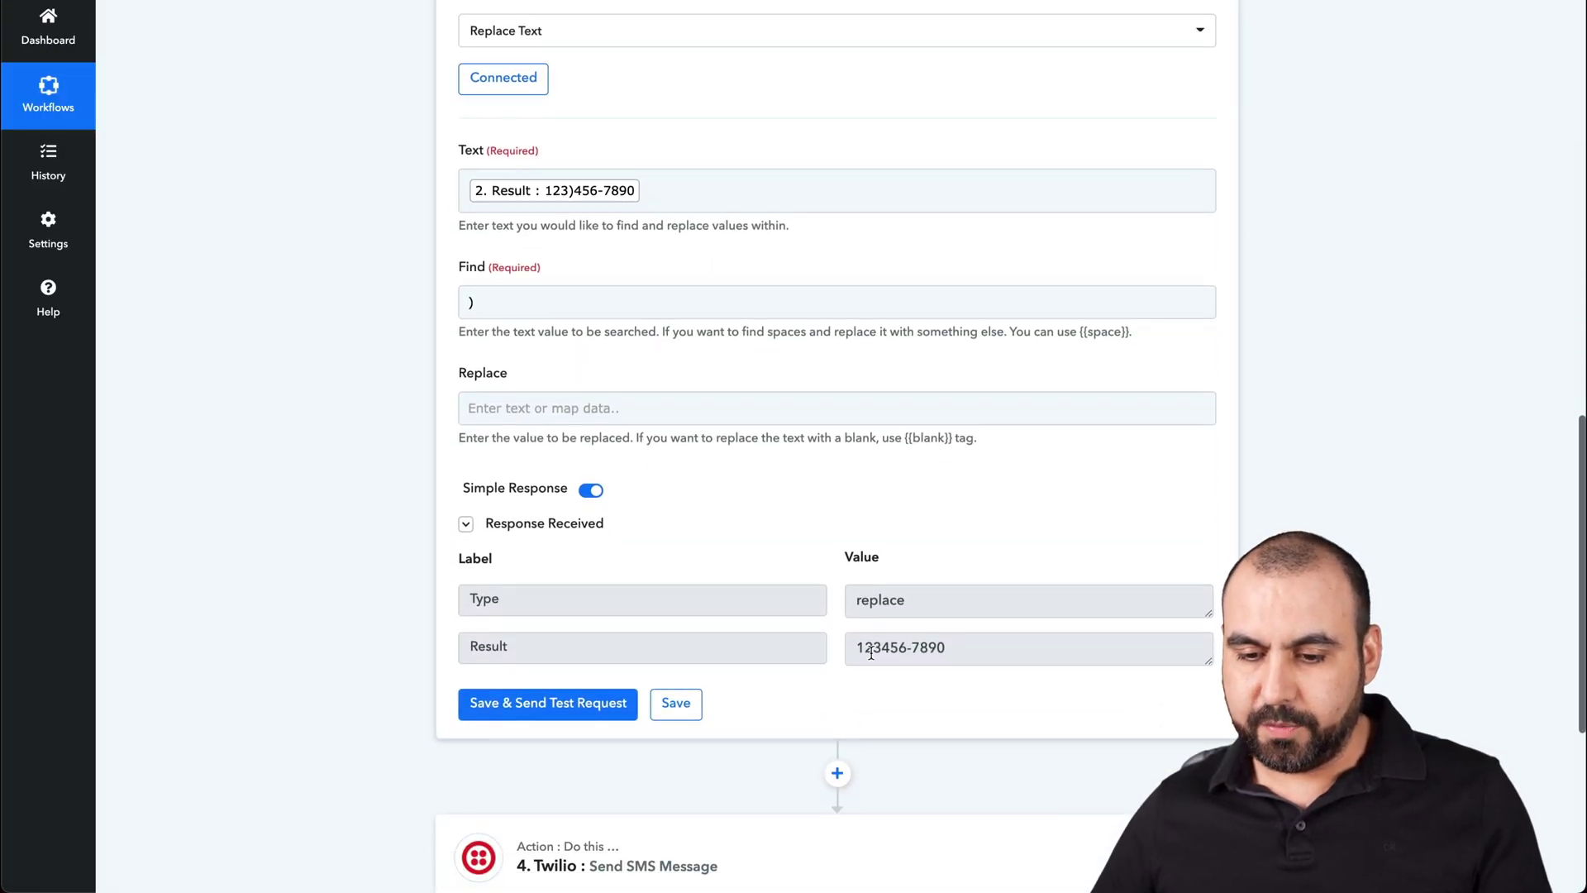
left_click(914, 650)
left_click(883, 675)
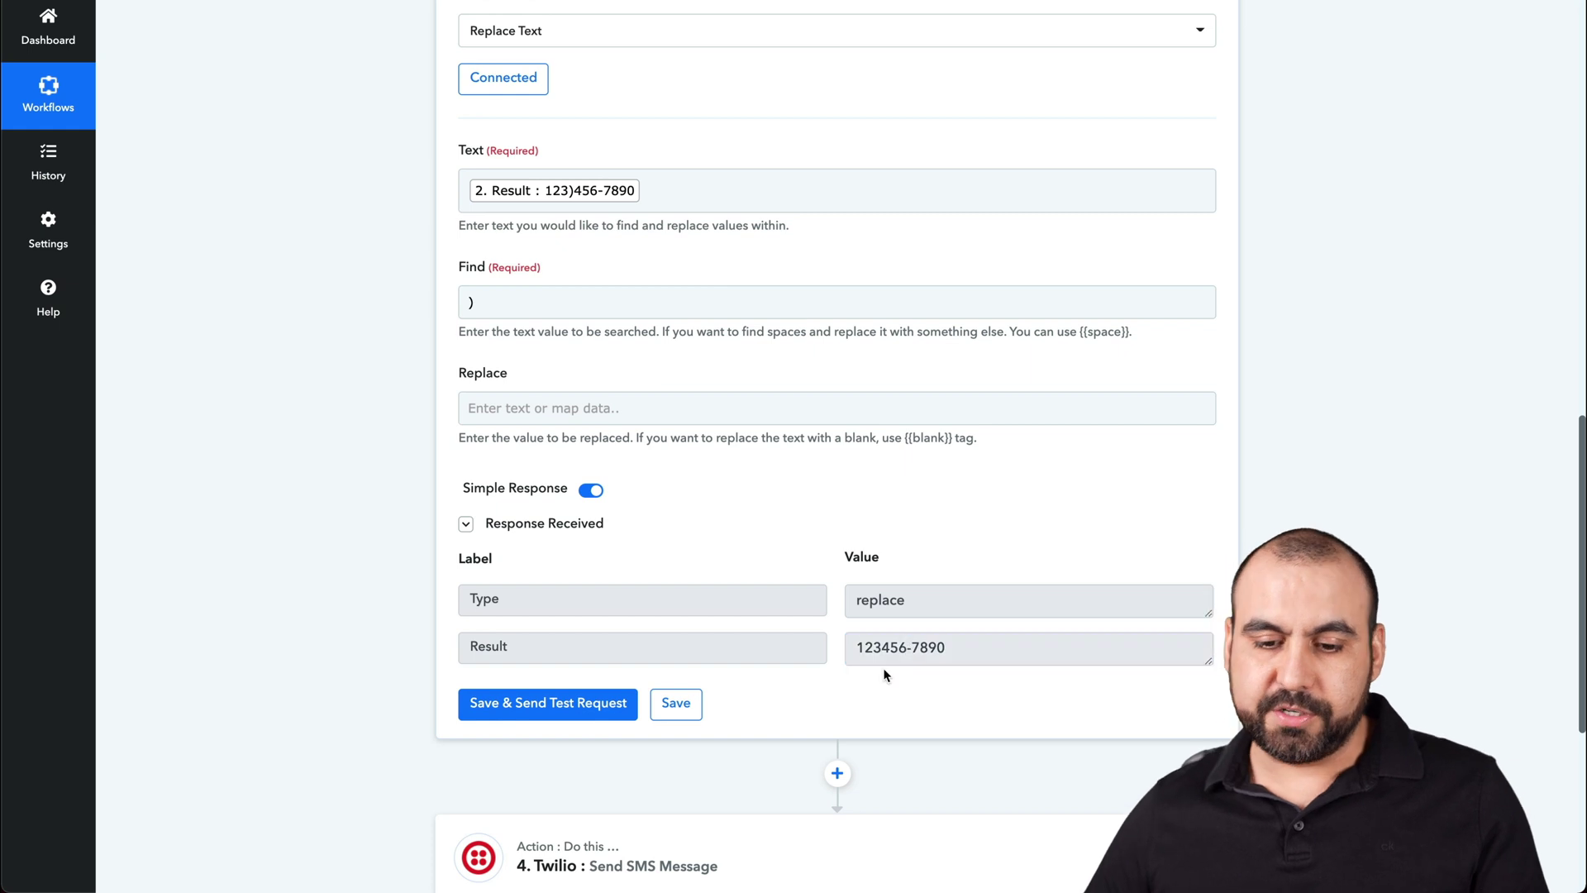
scroll(967, 507, "up", 9)
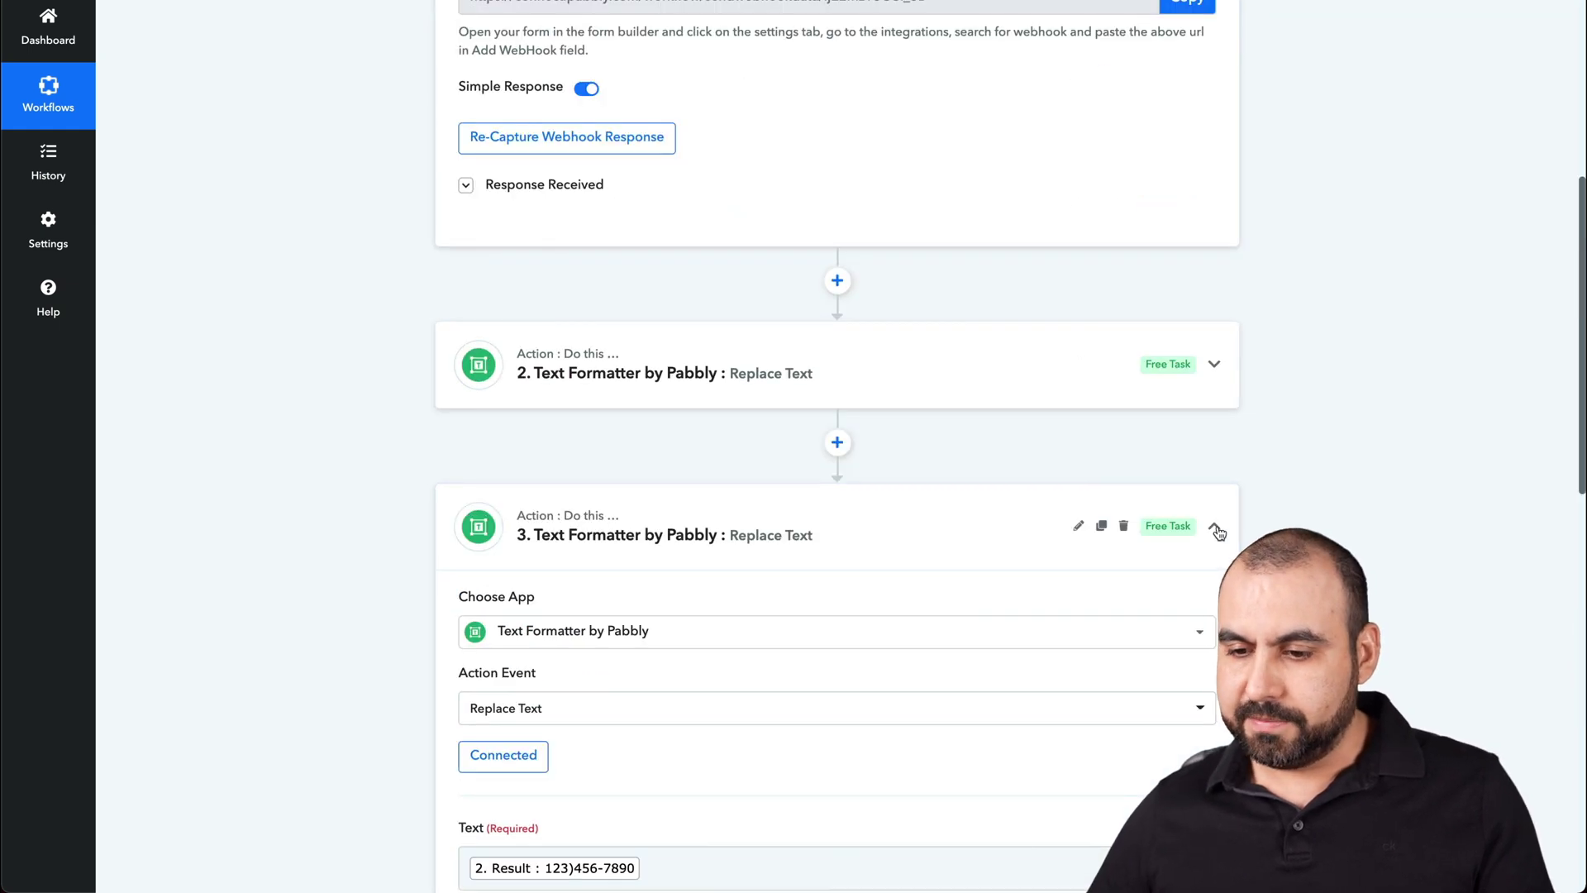
- Clone the third formatter step into a new fourth step
left_click(1216, 530)
left_click(1103, 524)
left_click(769, 552)
left_click(770, 546)
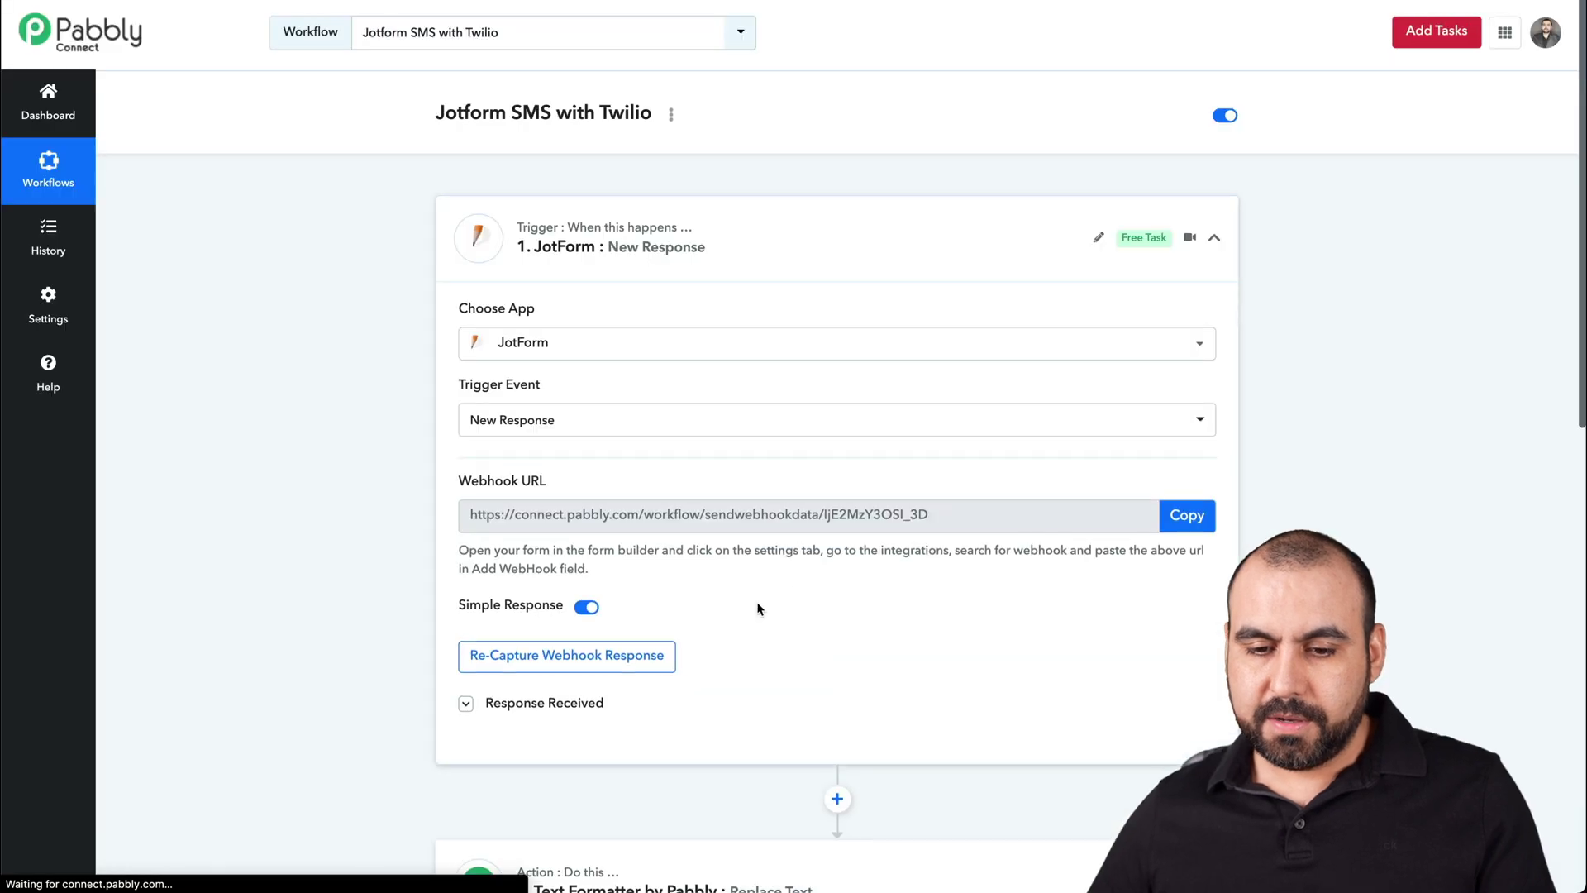
scroll(744, 620, "down", 4)
scroll(729, 635, "down", 5)
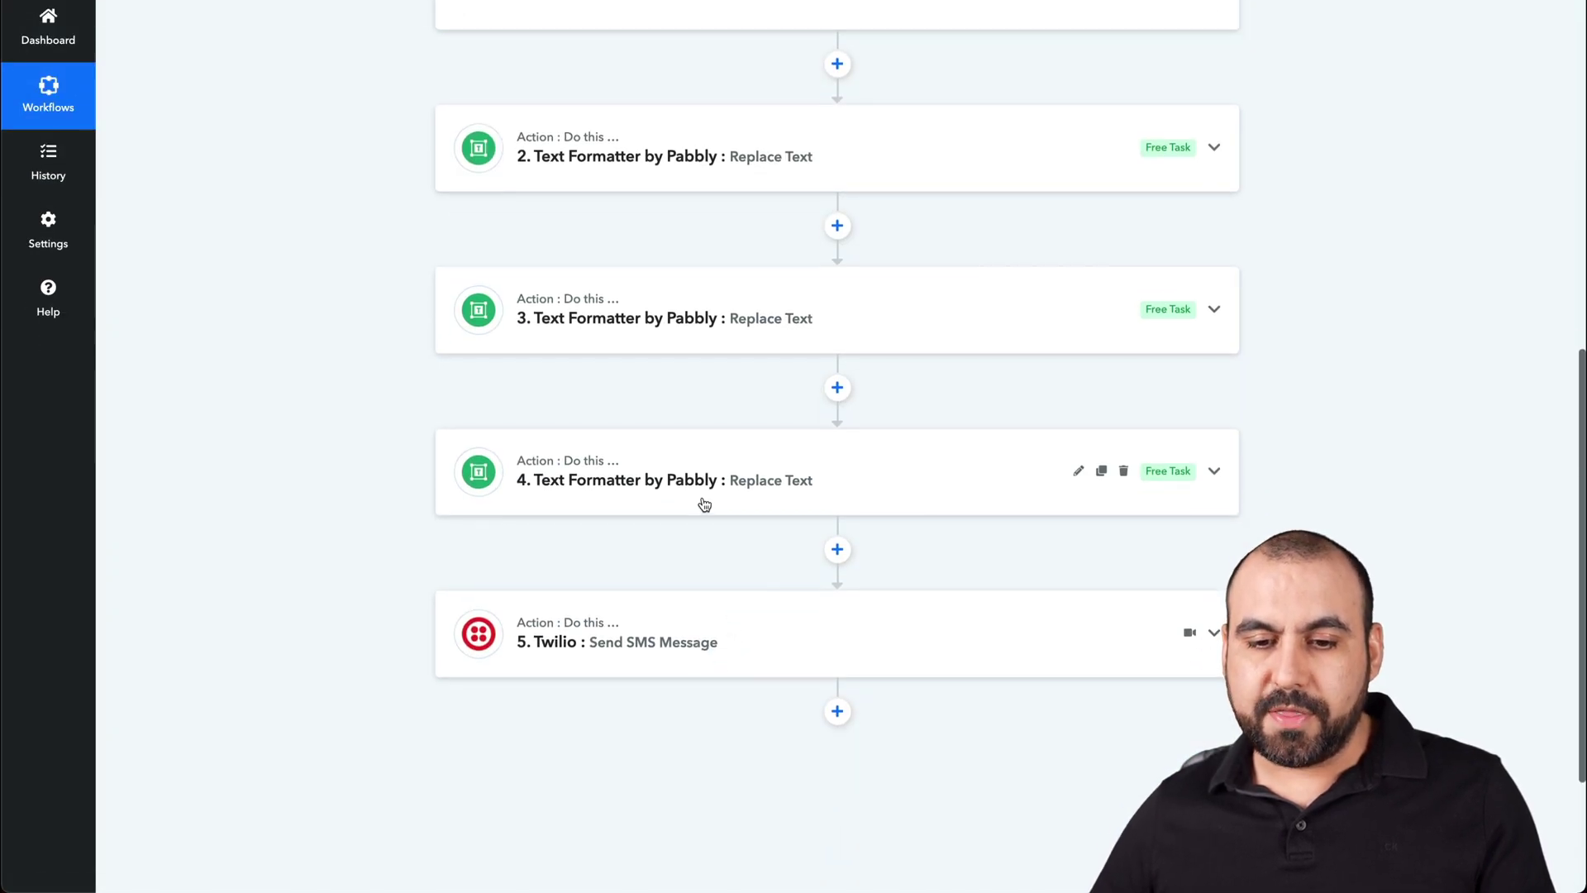
left_click(702, 507)
- Replace the fourth step's Text mapping with step 3's Result
scroll(684, 609, "down", 2)
left_click(681, 655)
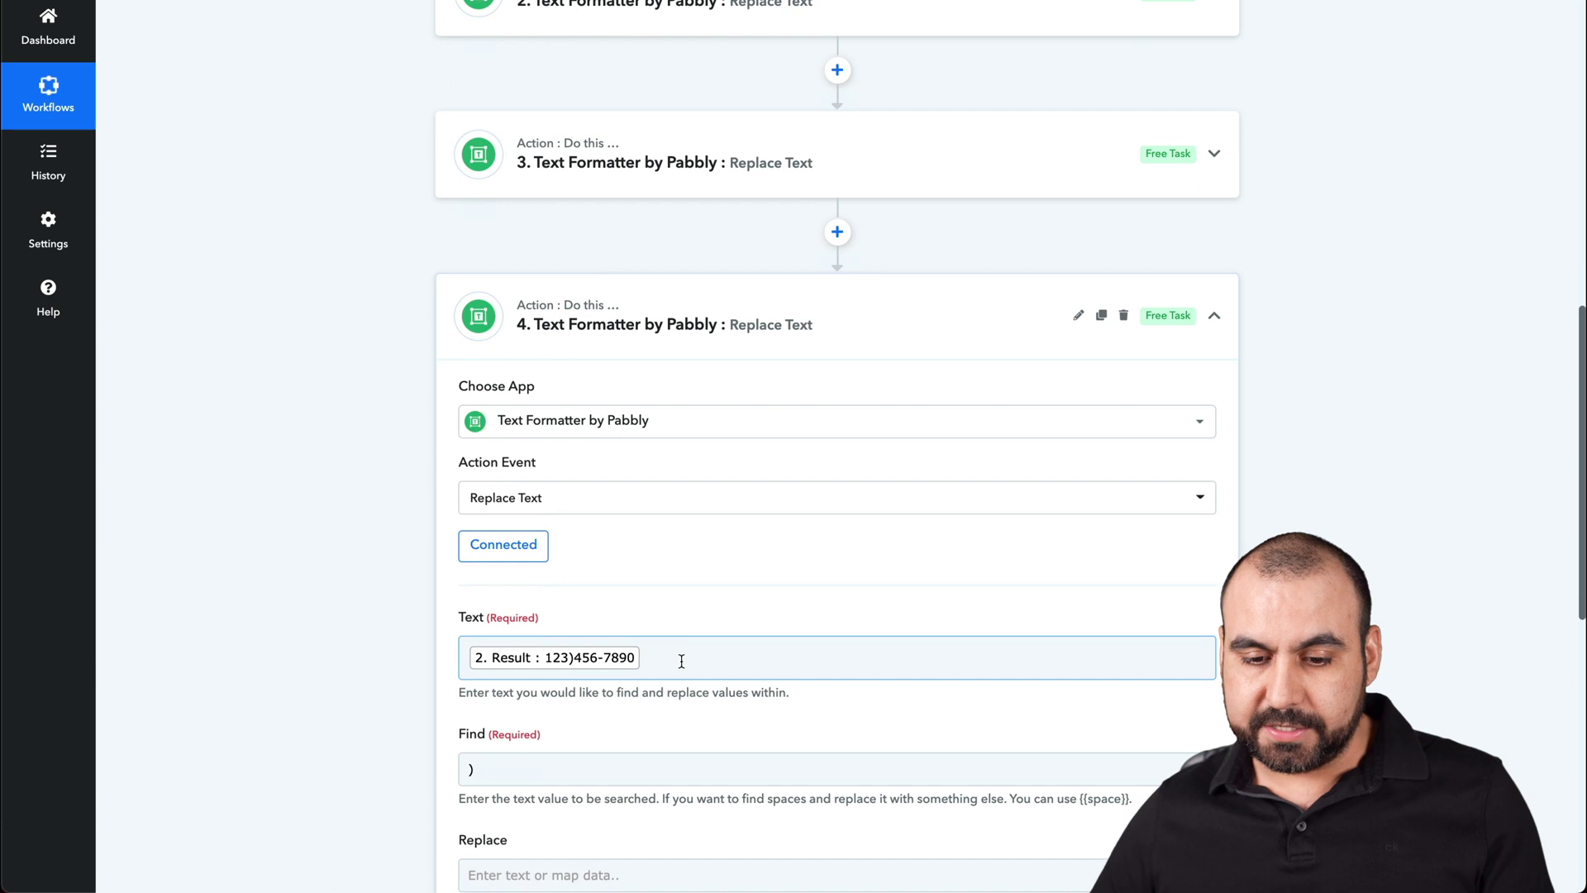
key("BackSpace")
scroll(674, 712, "down", 3)
left_click(674, 712)
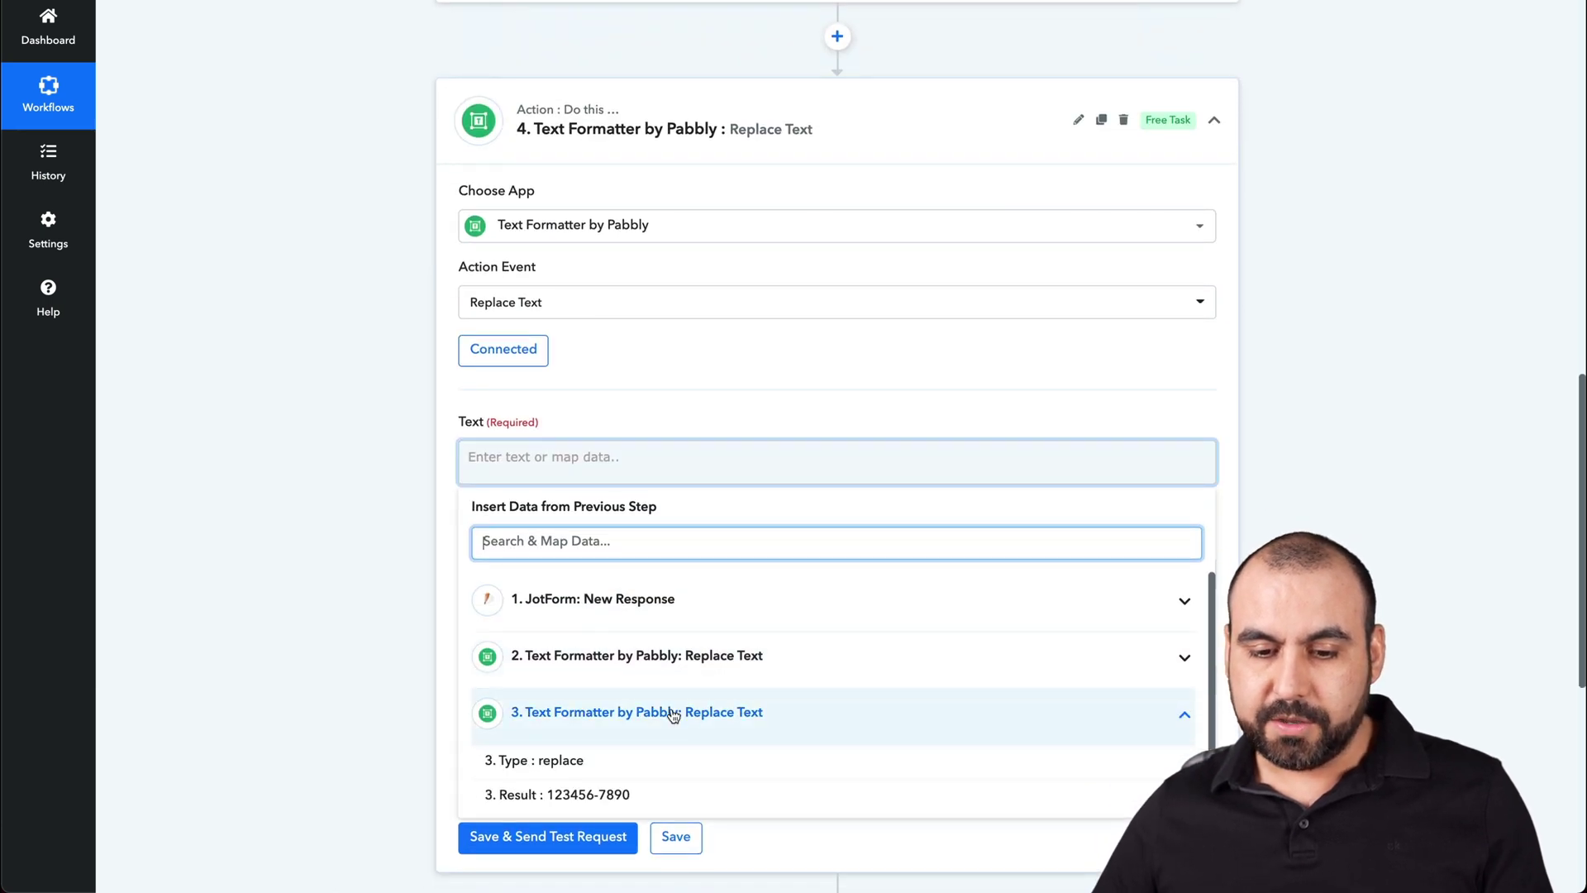
left_click(579, 795)
left_click(401, 604)
left_click(534, 574)
double_click(534, 574)
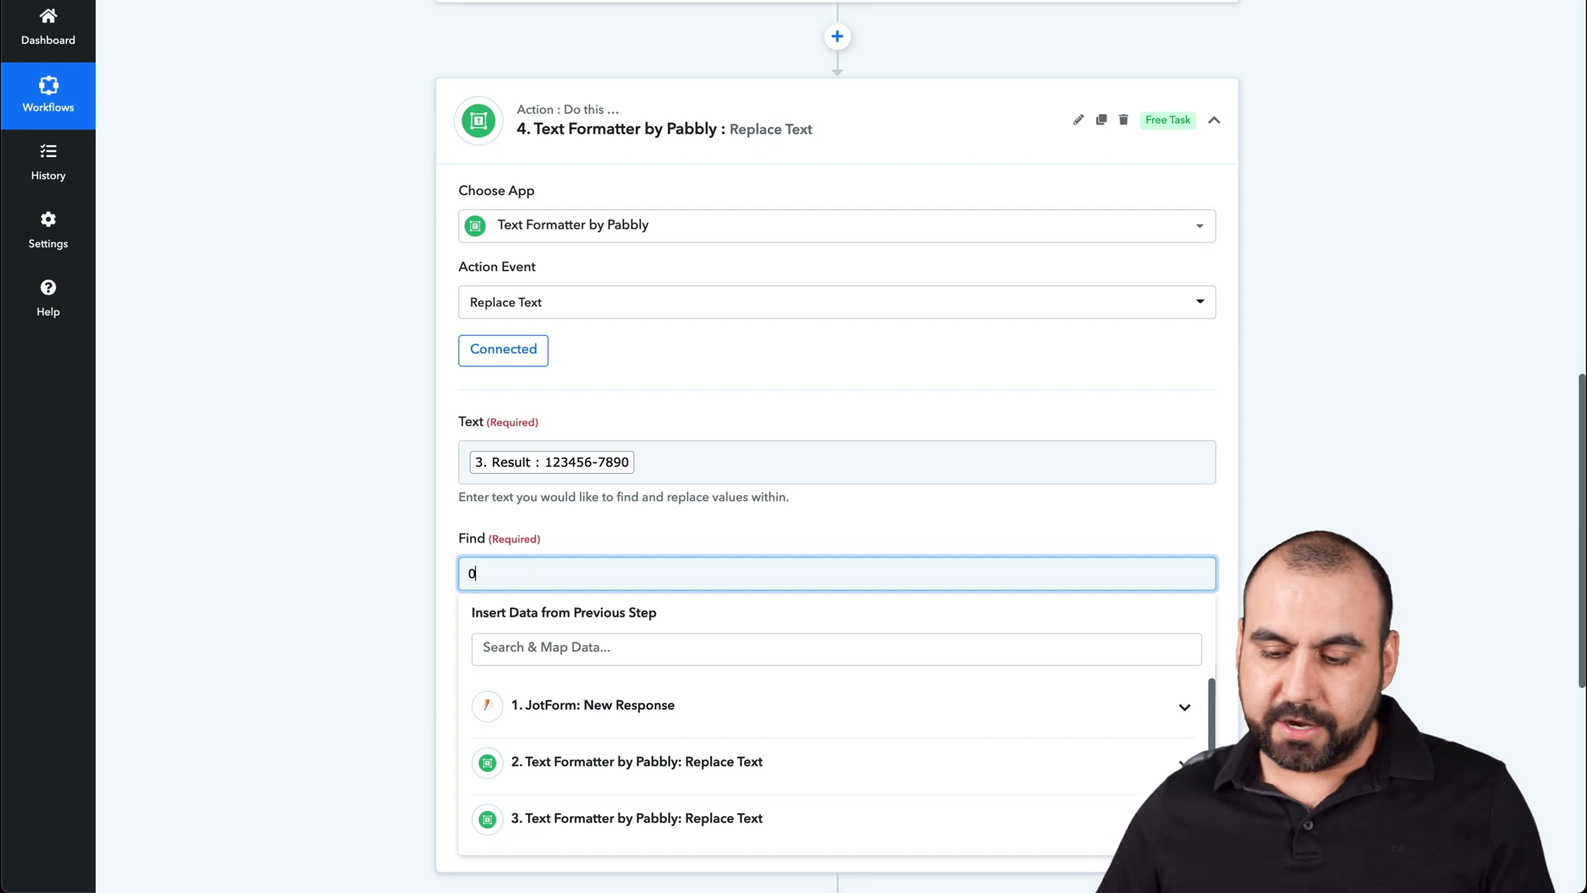
type("-")
left_click(226, 634)
left_click(609, 838)
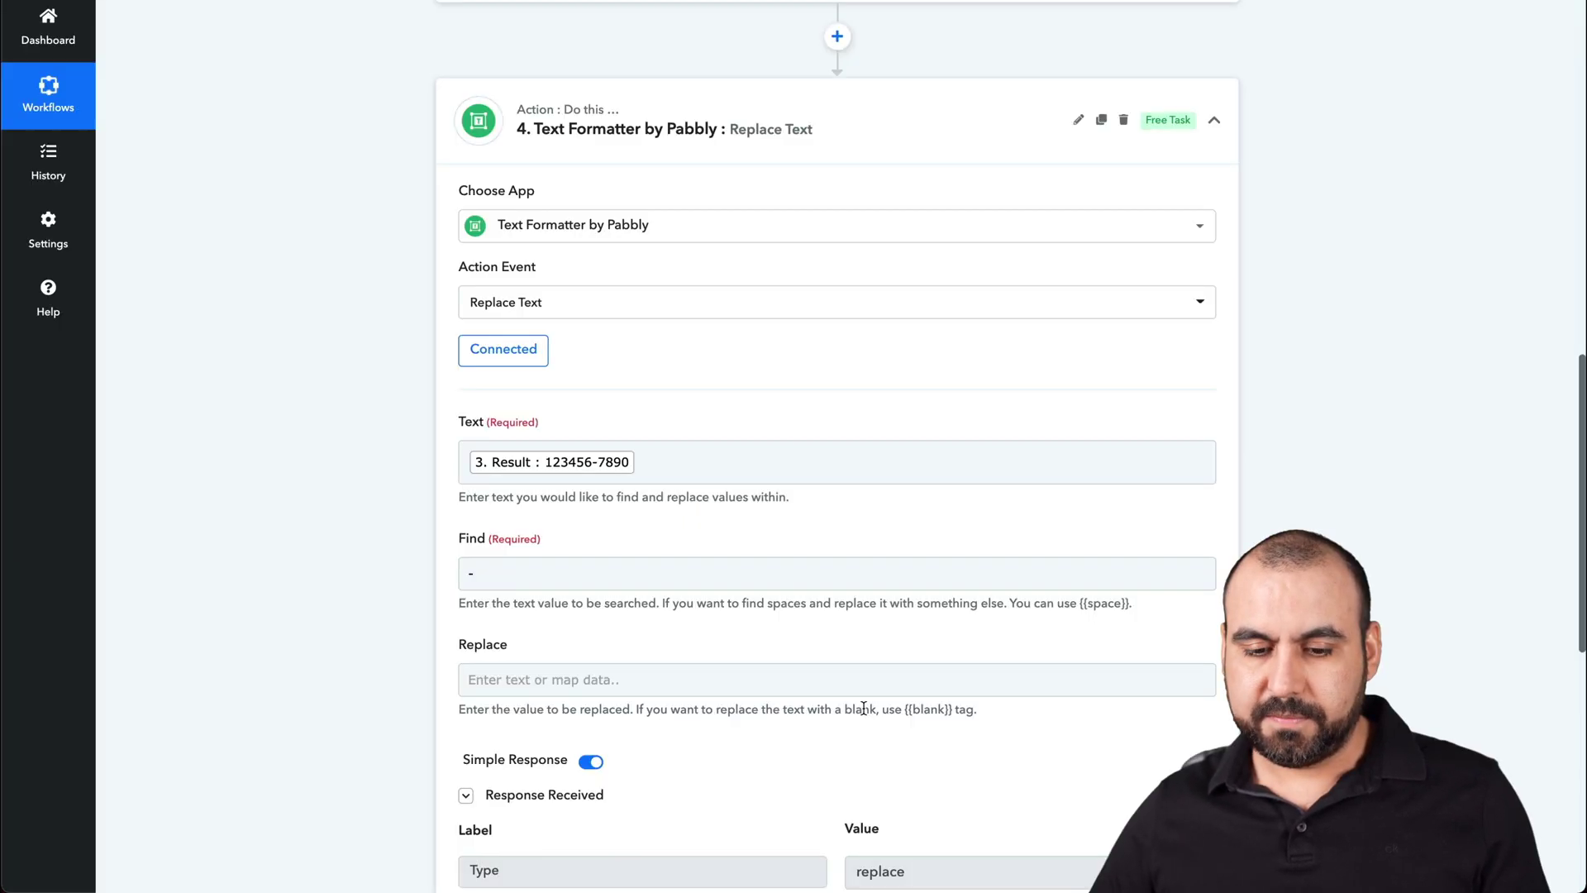
scroll(863, 708, "down", 3)
left_click_drag(859, 643, 1009, 634)
left_click(1011, 634)
scroll(992, 579, "up", 6)
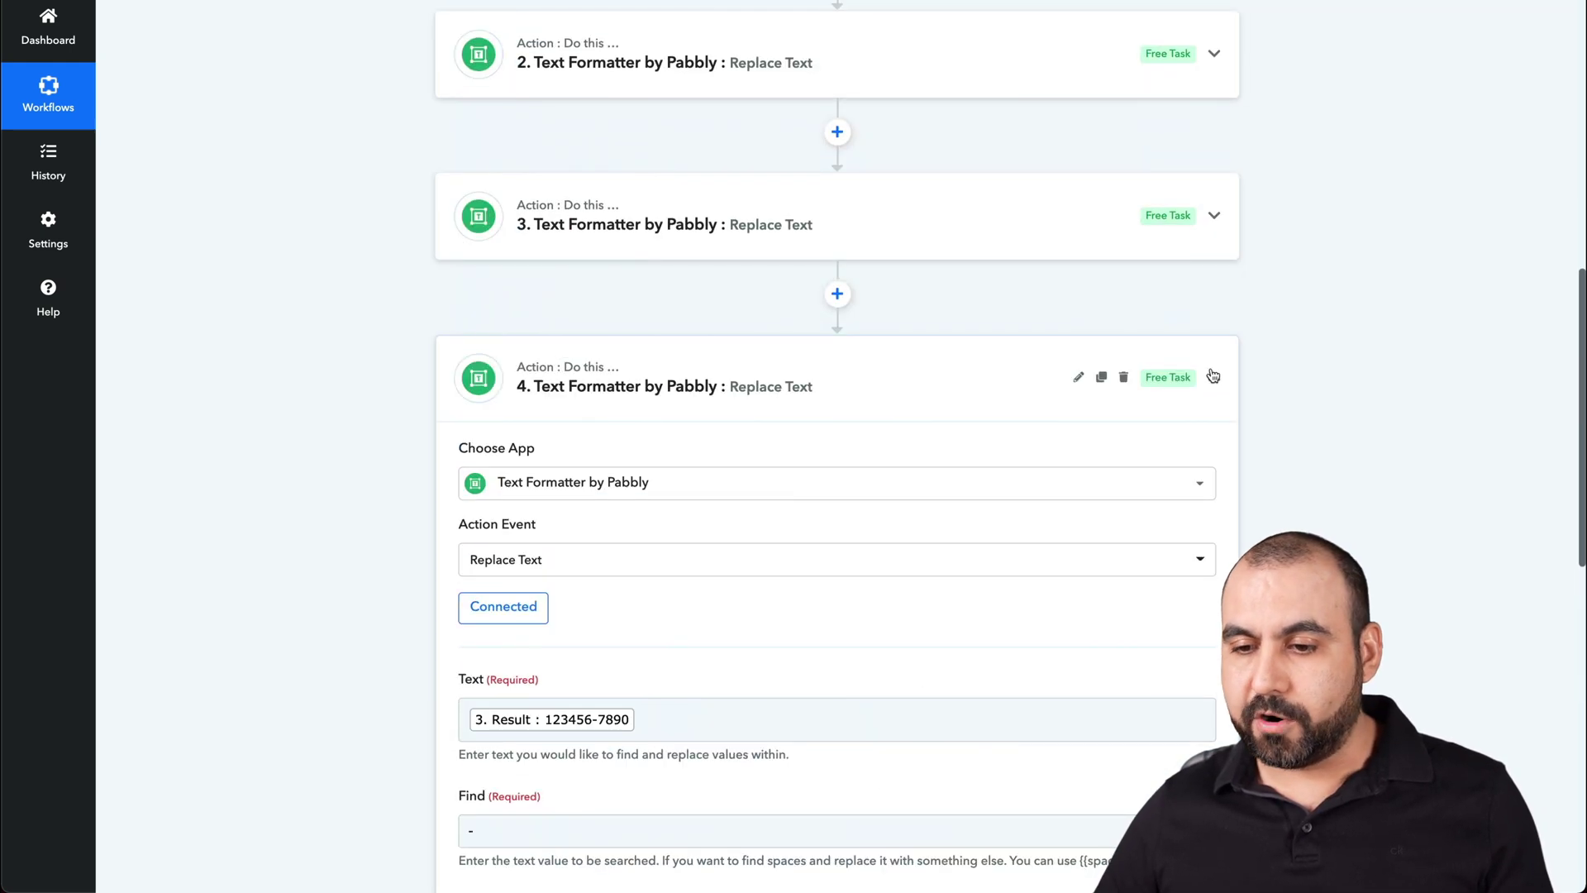
left_click(1214, 374)
scroll(901, 642, "down", 1)
left_click(780, 460)
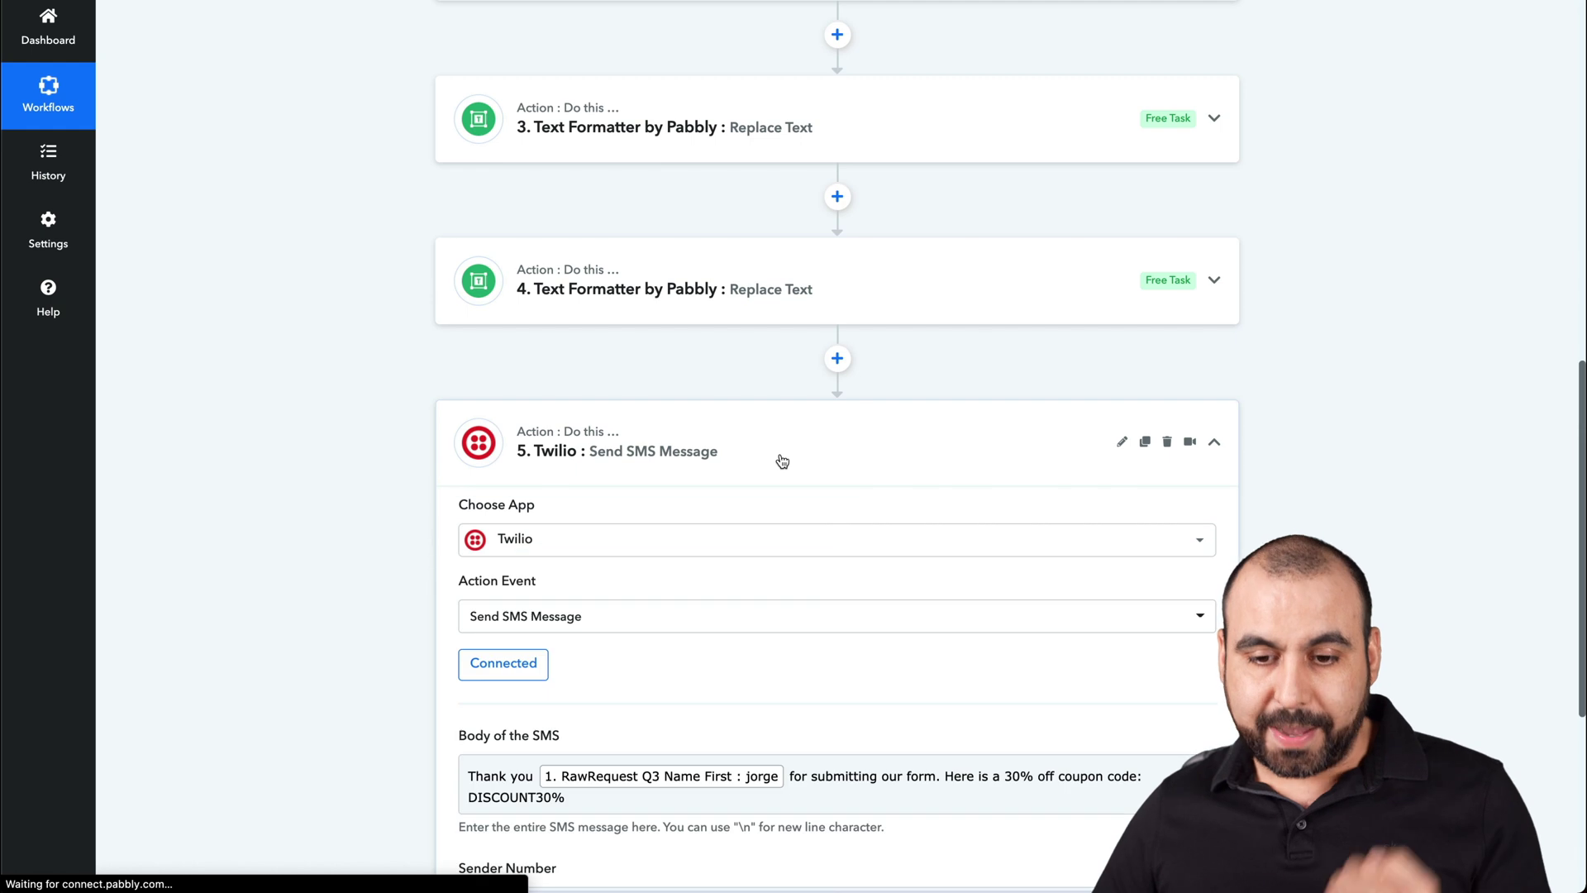
- Enter a "+" sign at the start of the Twilio Recipient Number field
scroll(782, 461, "down", 2)
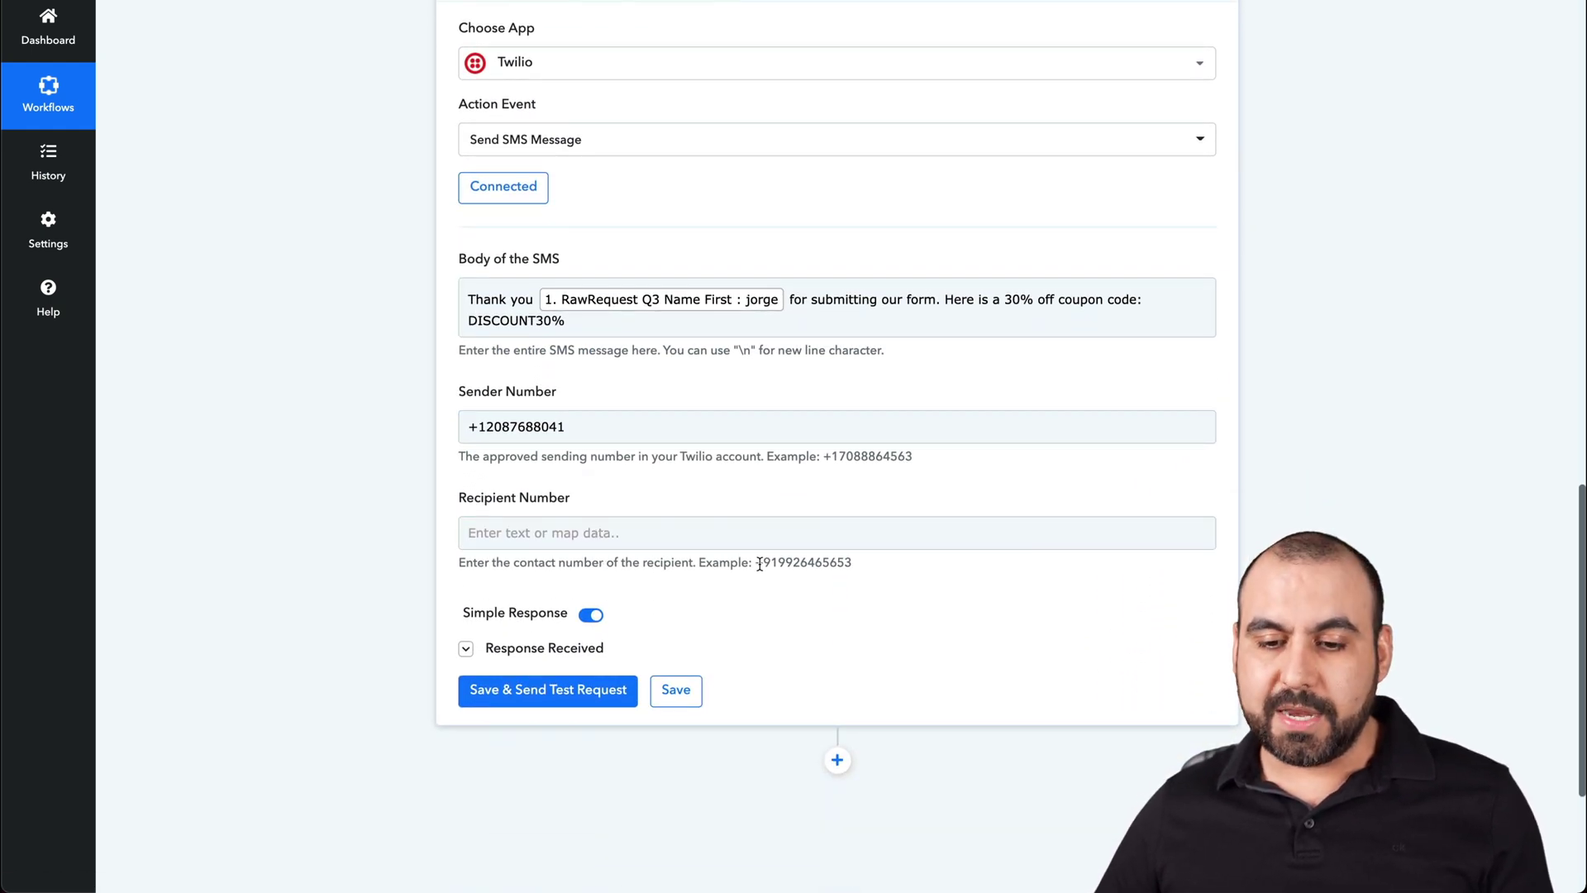
left_click_drag(755, 563, 879, 563)
left_click(864, 566)
left_click(718, 541)
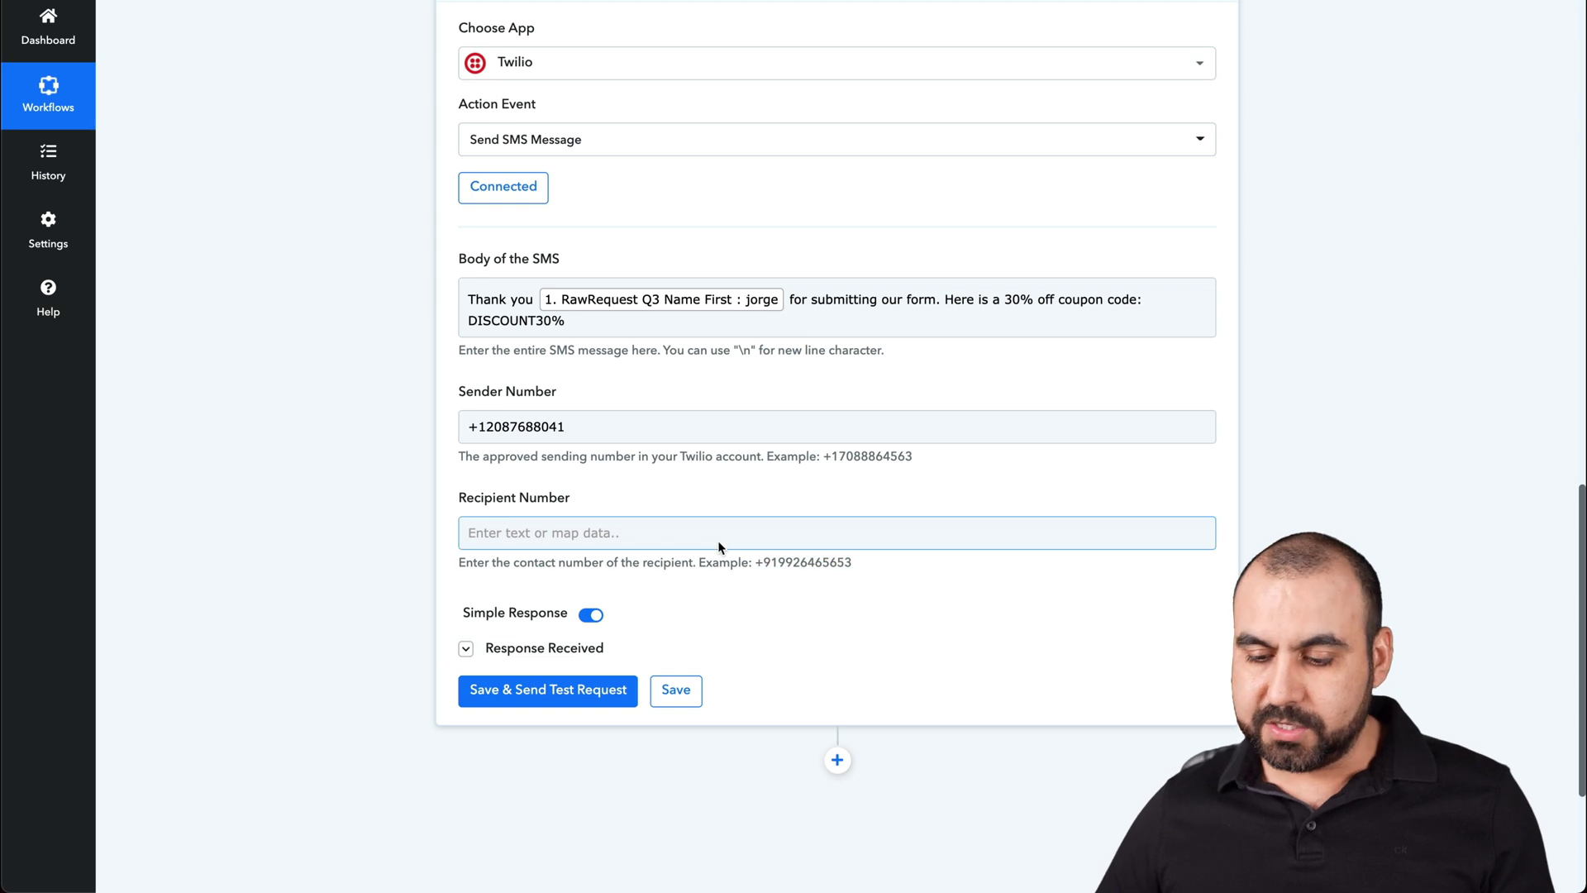
type("+")
key("BackSpace")
type("+")
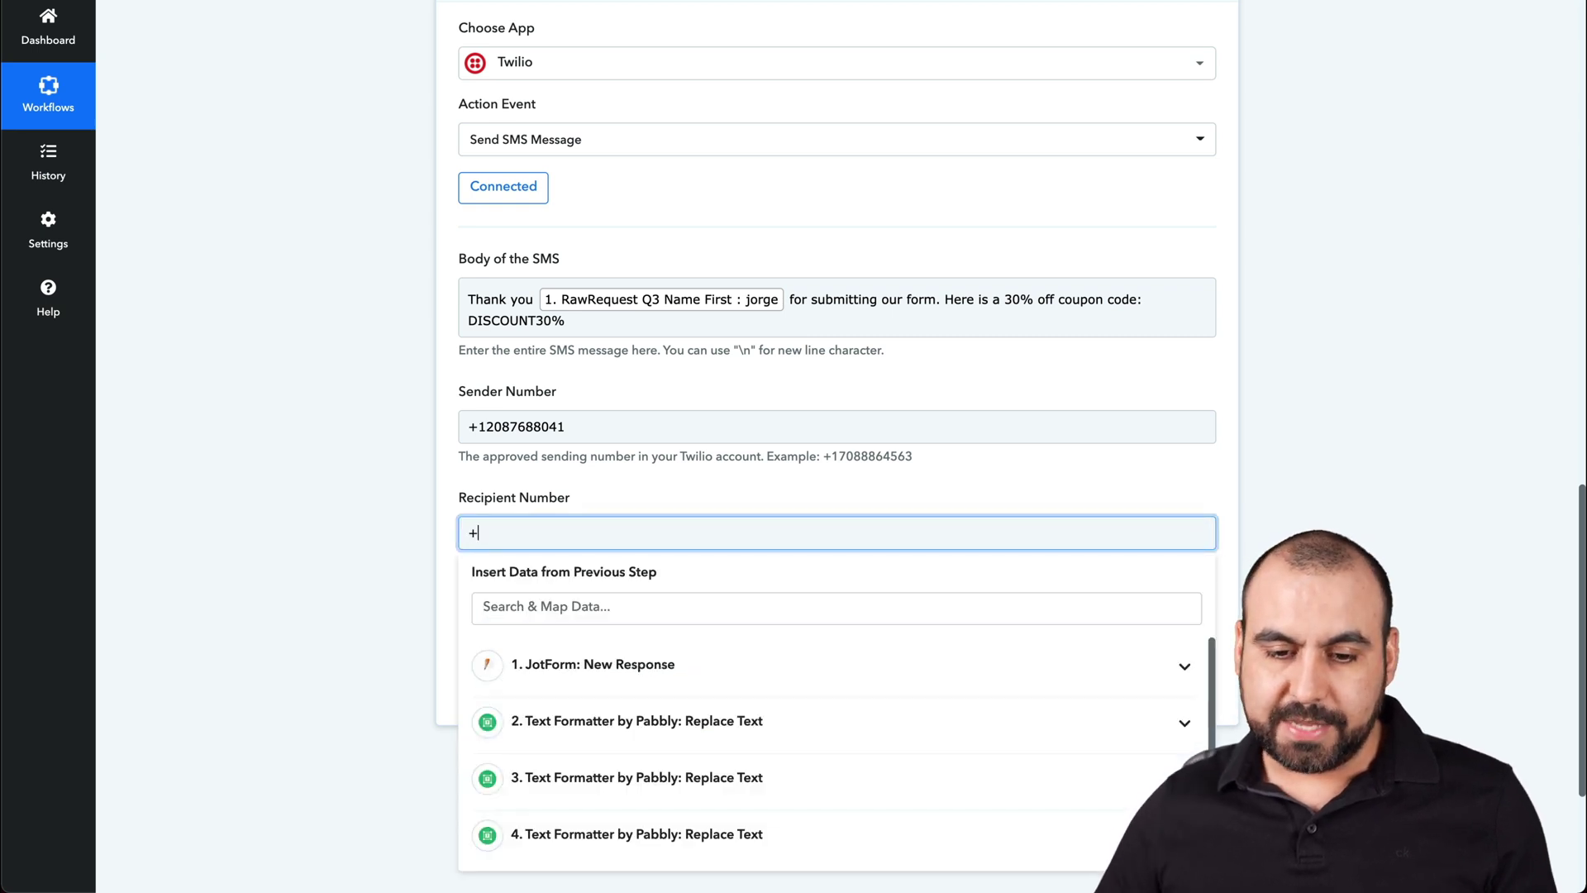
- Append step 4's Result after the plus sign and save the Twilio step
scroll(703, 653, "down", 1)
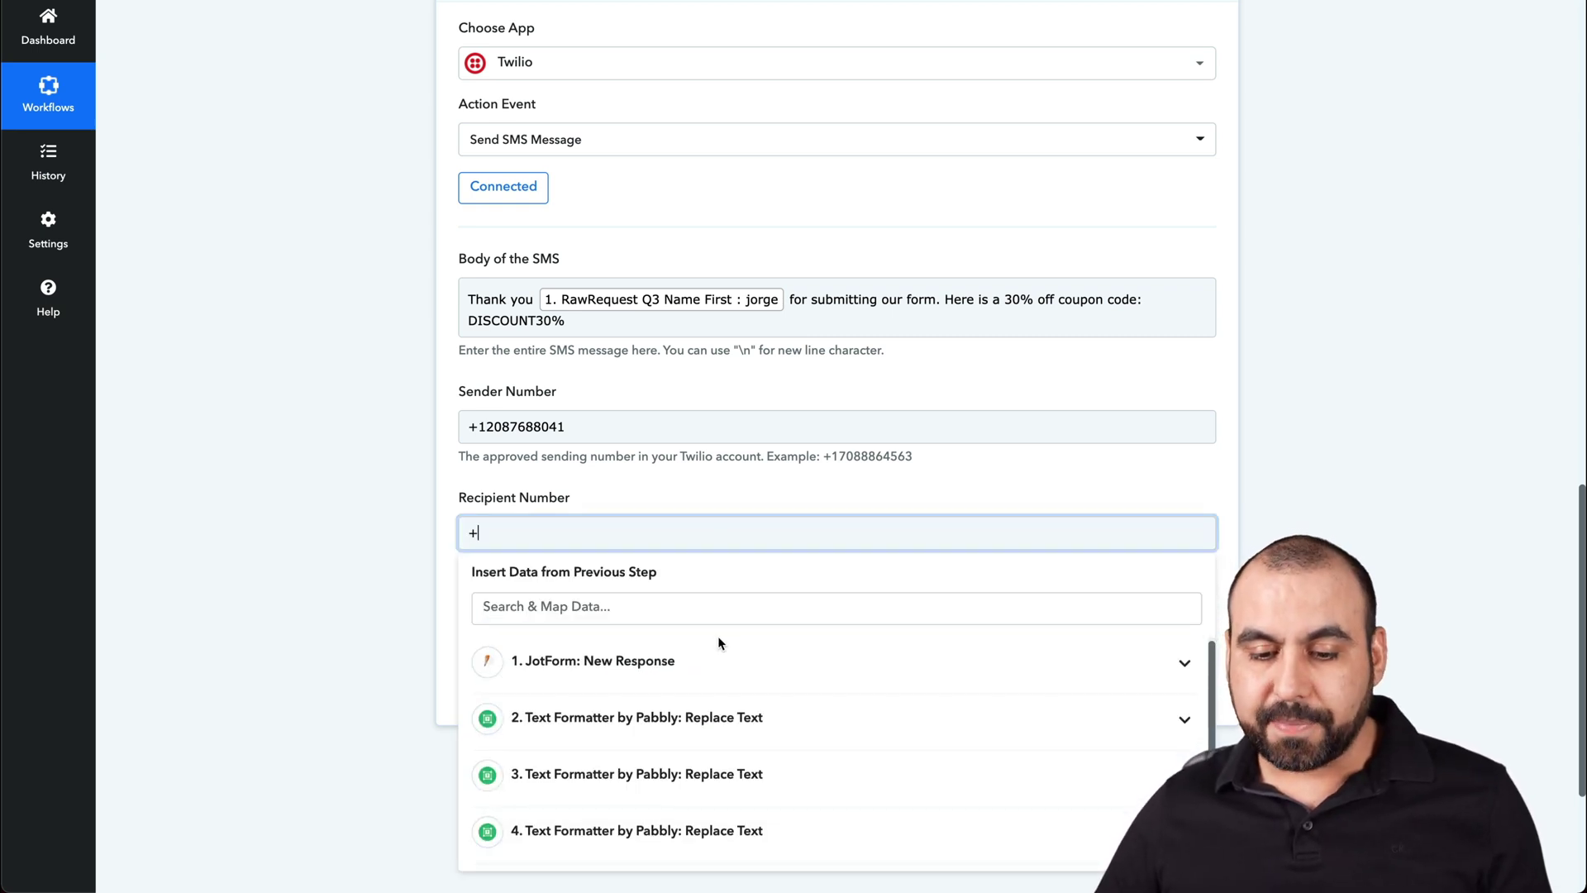
left_click(641, 841)
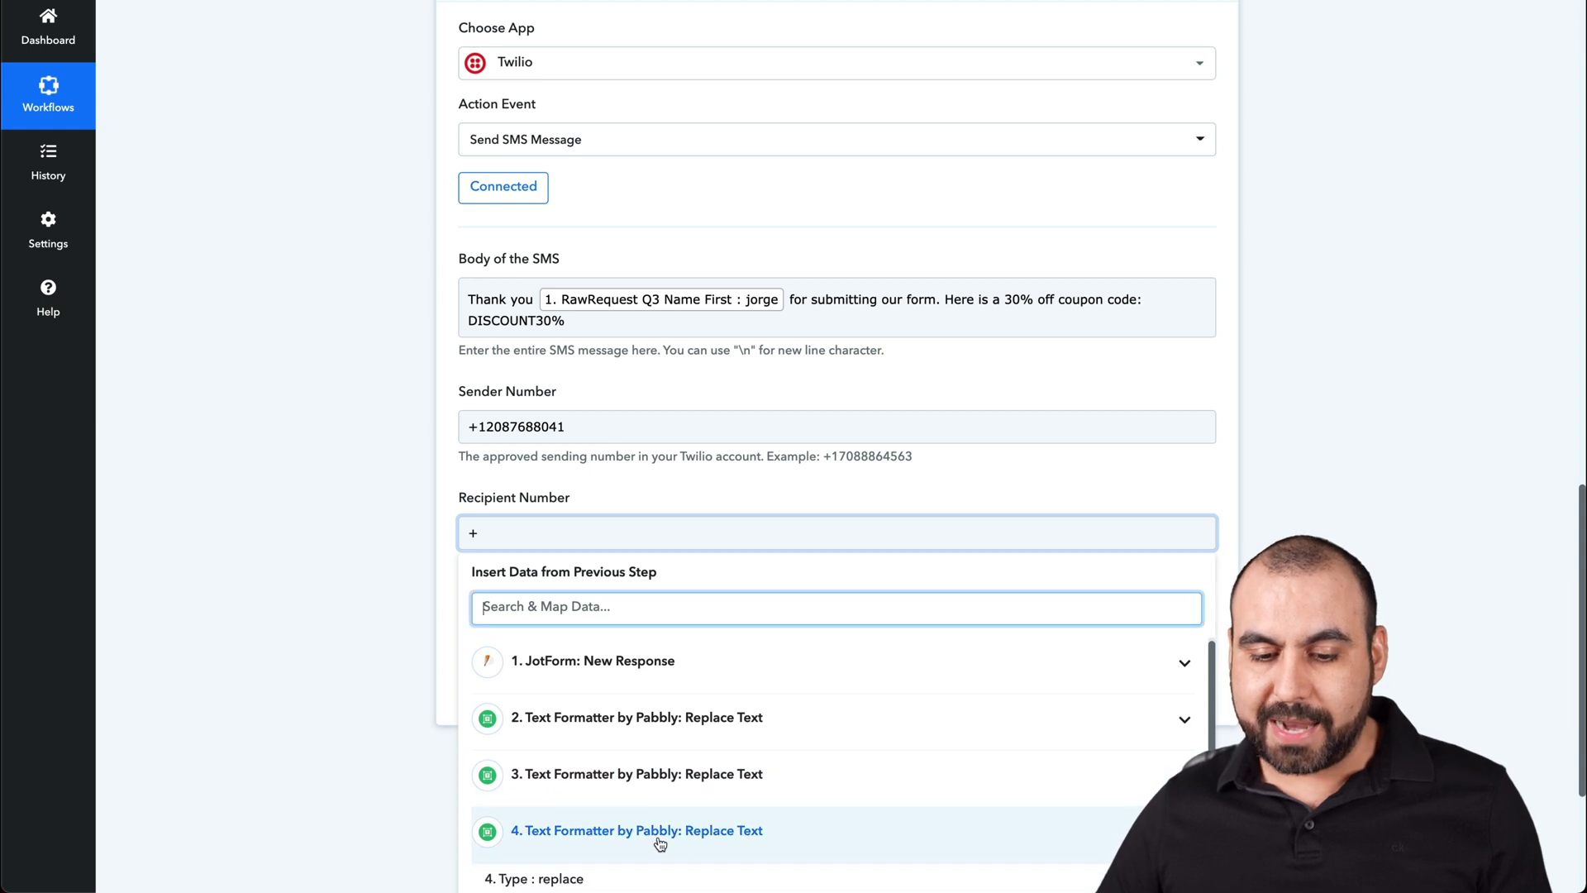
scroll(659, 840, "down", 3)
left_click(613, 699)
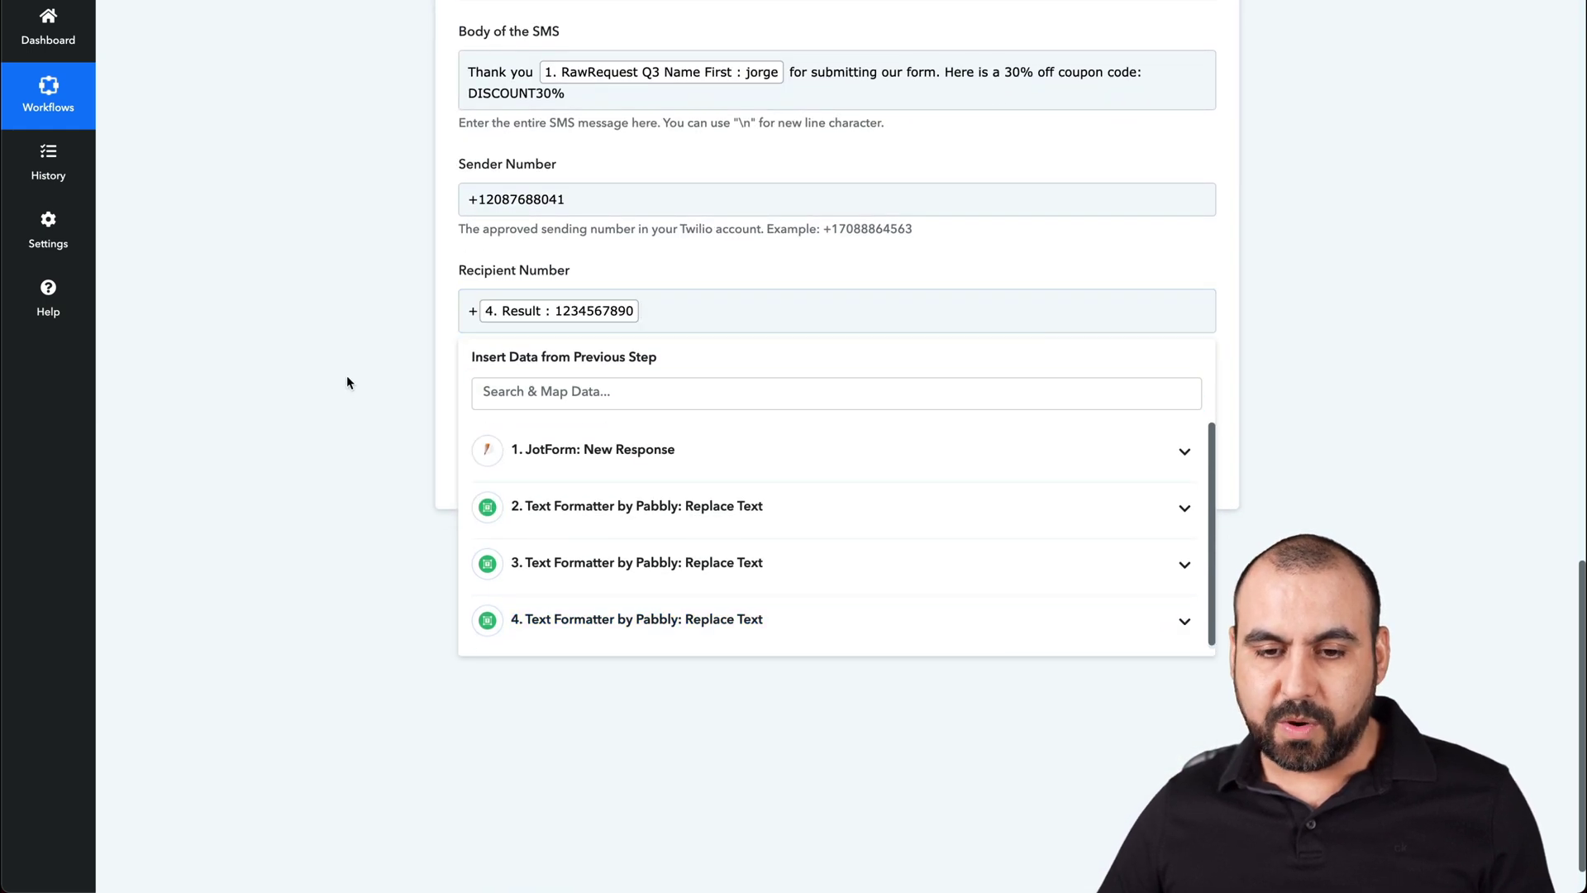
left_click(345, 376)
left_click(624, 479)
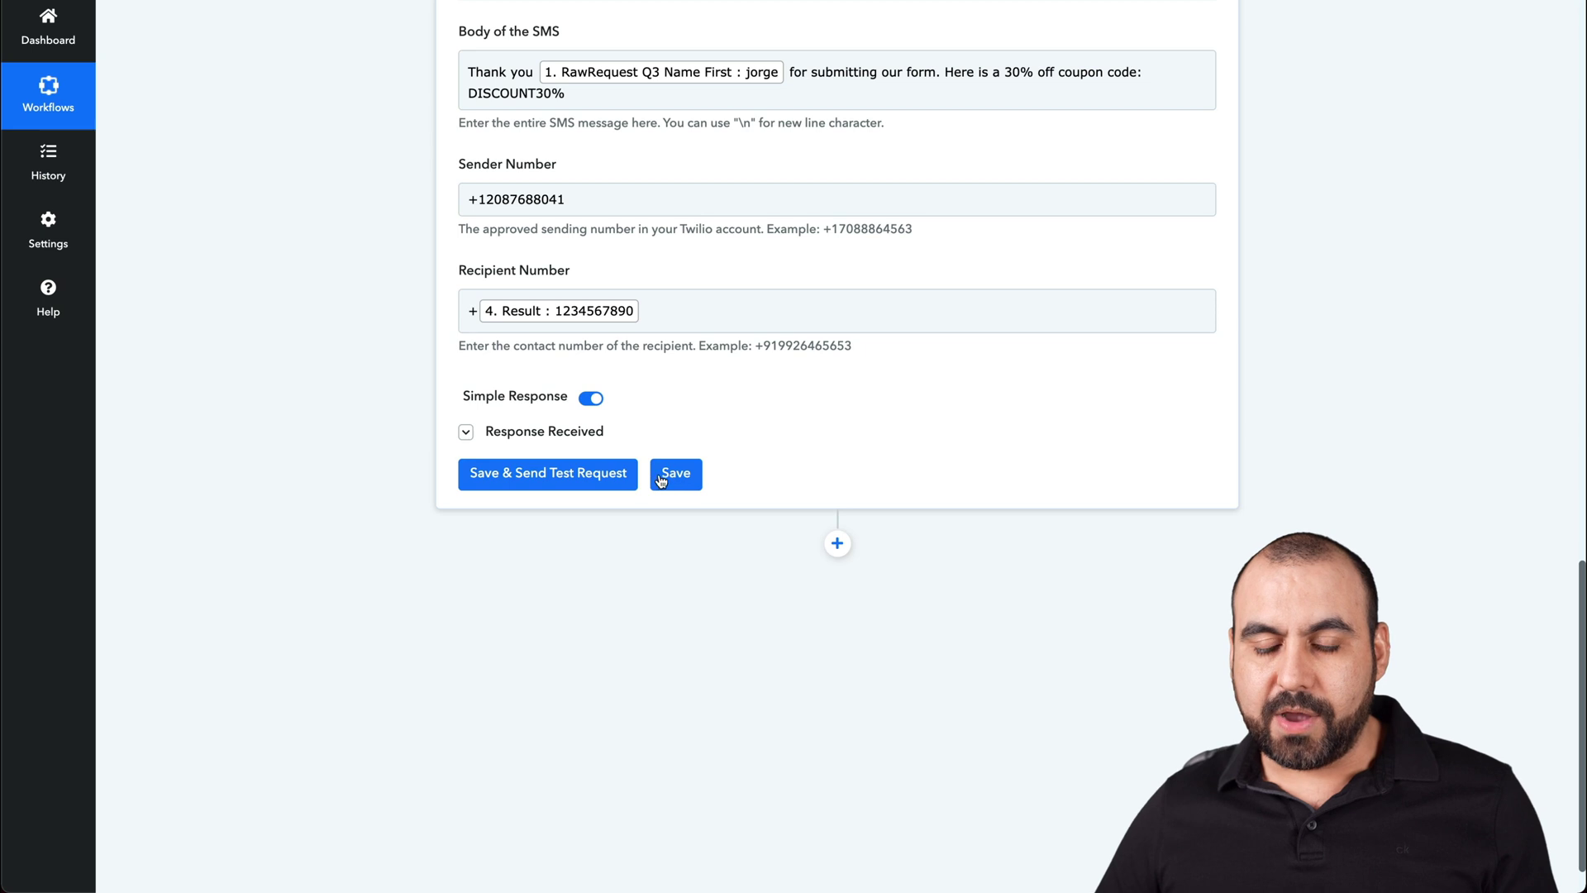
left_click(668, 479)
left_click(781, 536)
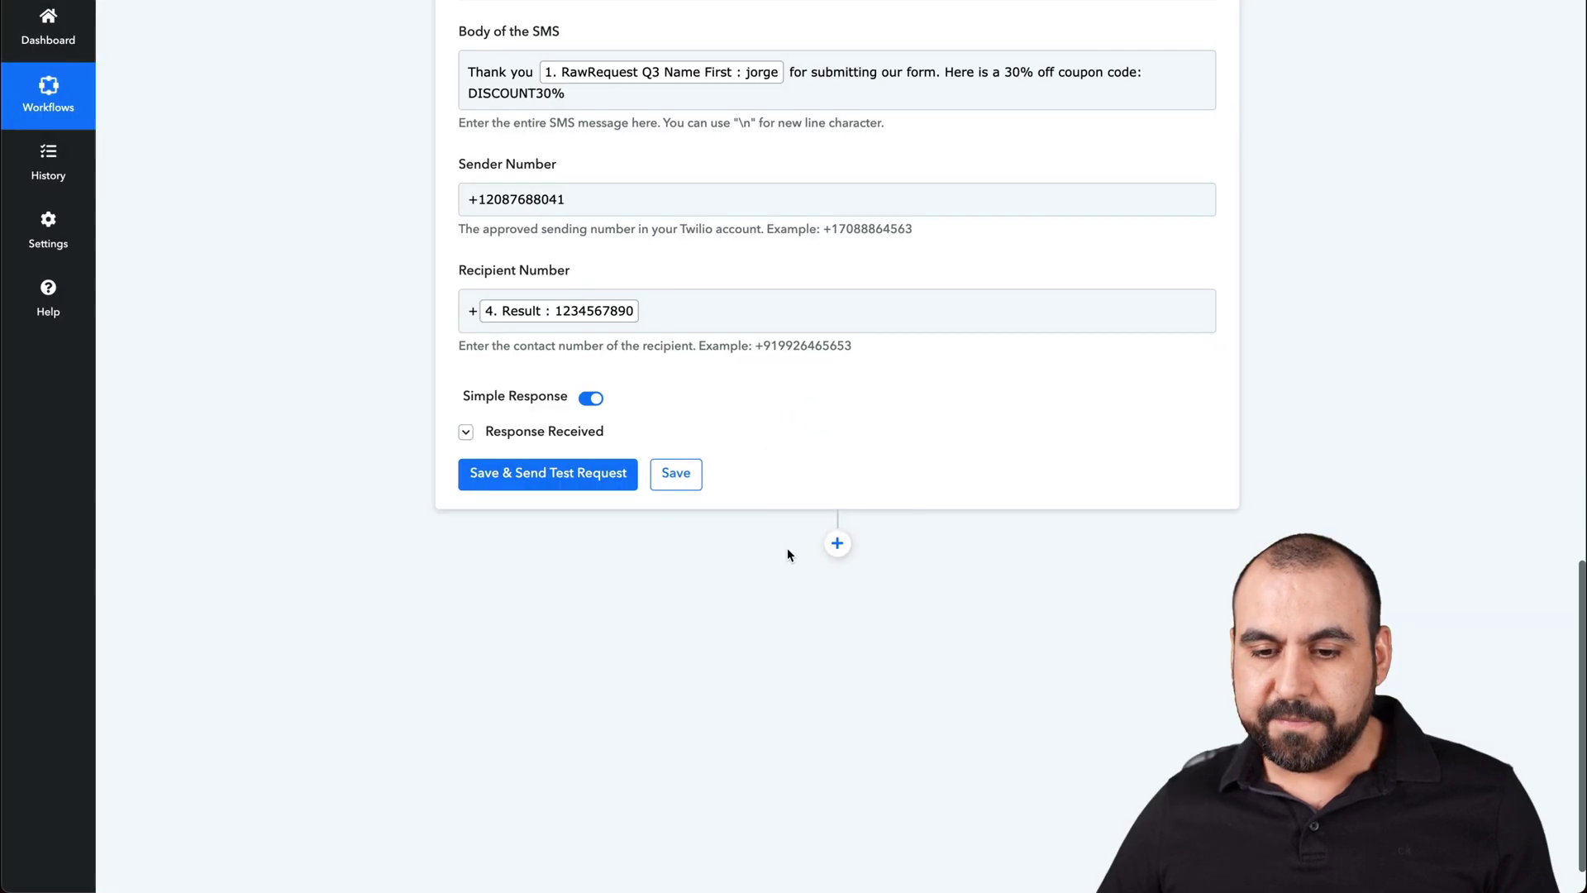
scroll(753, 570, "up", 2)
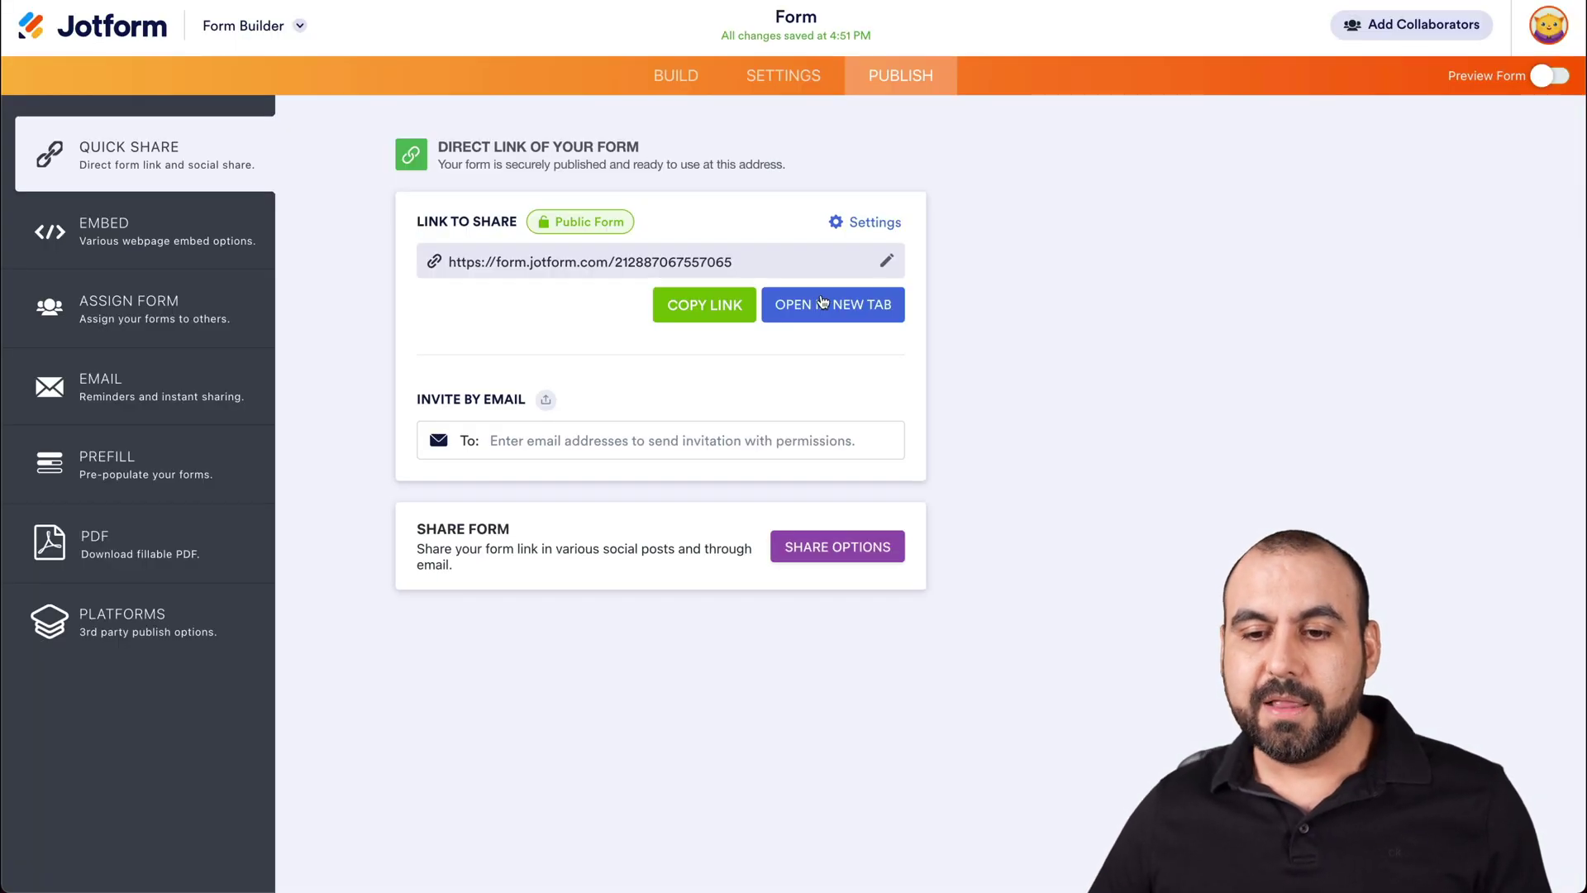
- Open the published form and enter a test first name, last name and phone number
left_click(822, 302)
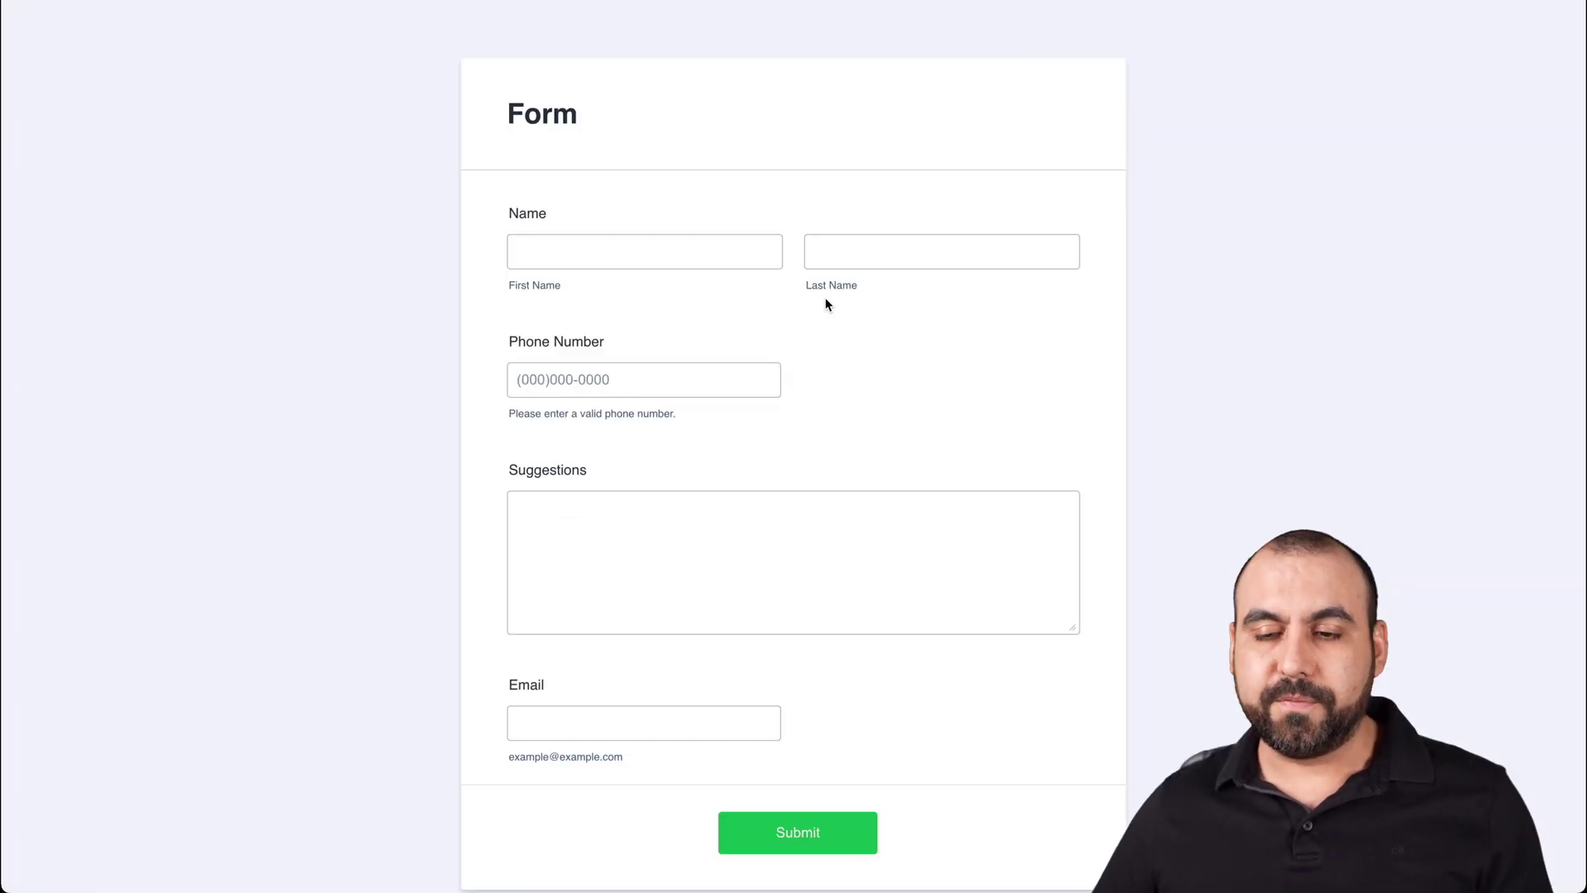
left_click(707, 248)
key("Tab")
key("Tab")
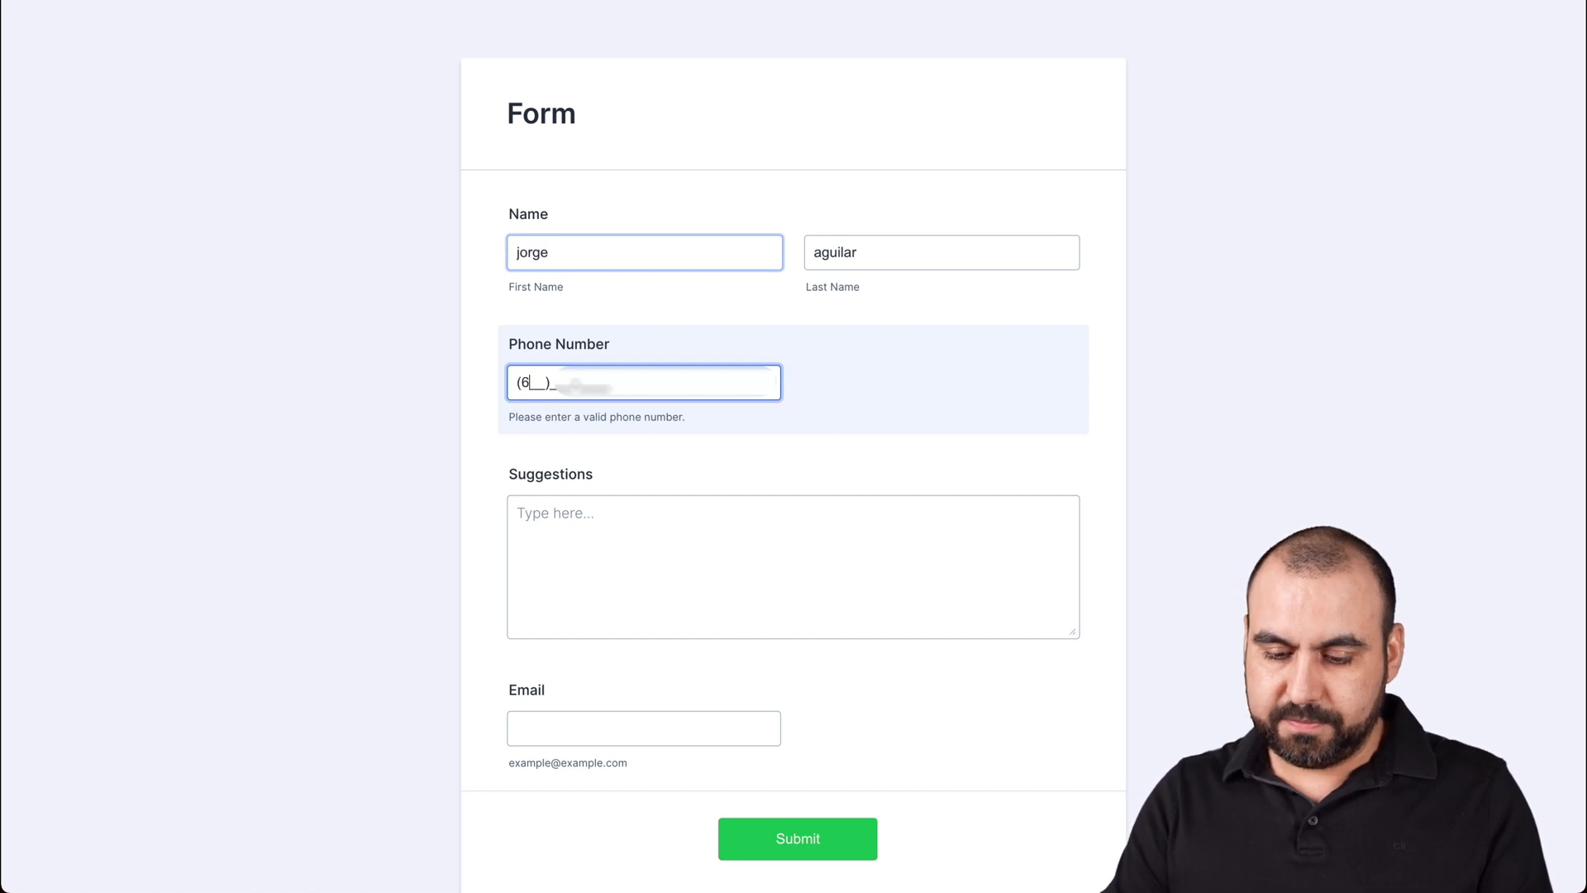
type("6193555")
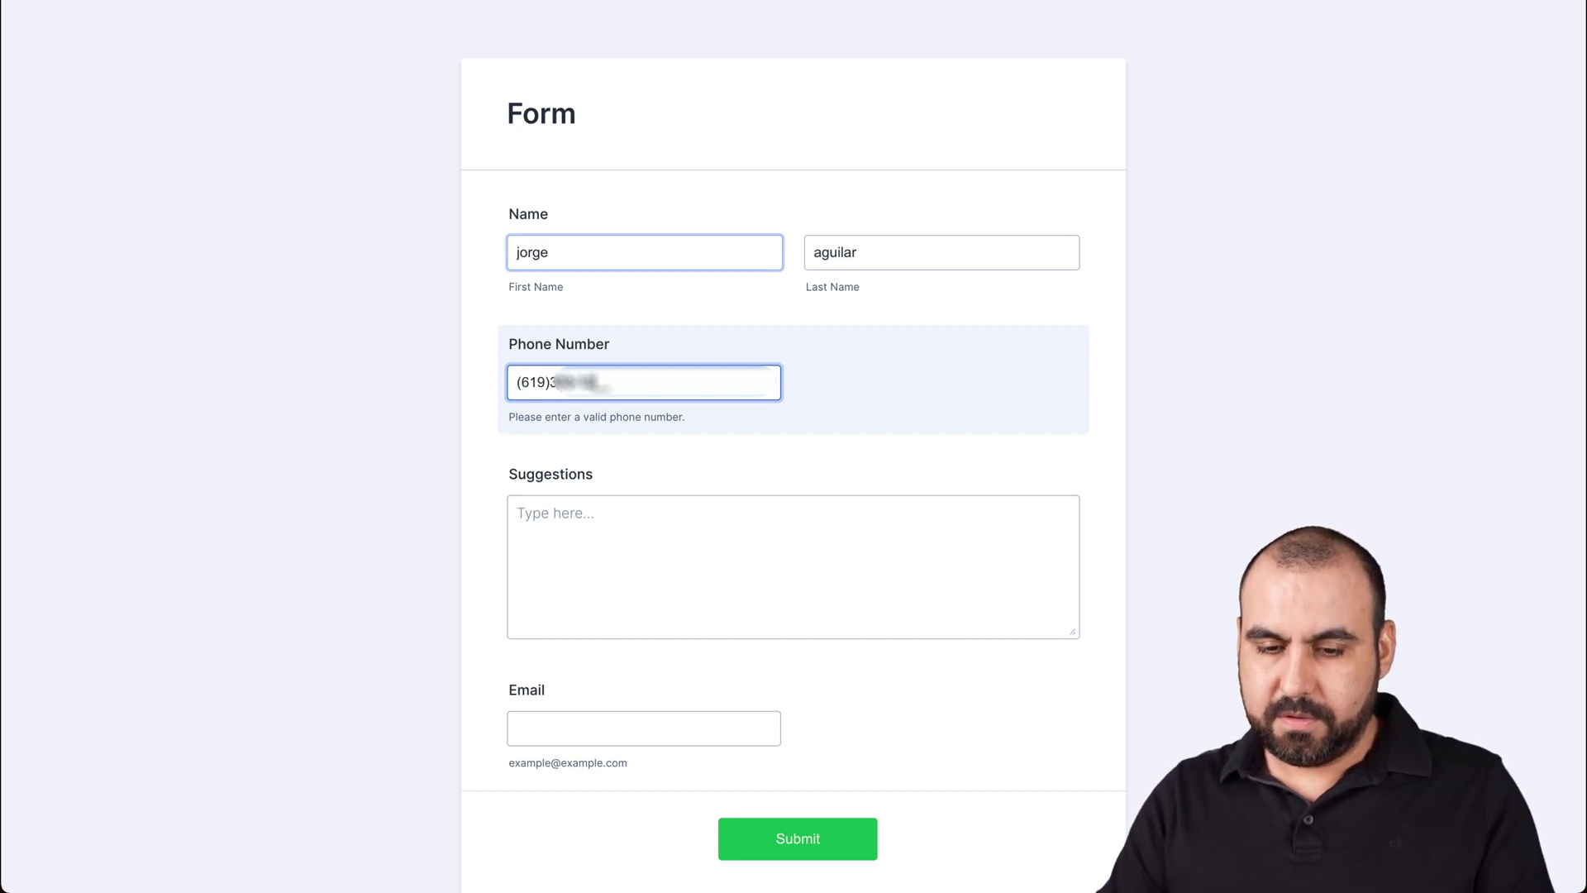
- Fill in "no suggestions" and a test email, then submit the form
left_click(653, 510)
type("no suggestions")
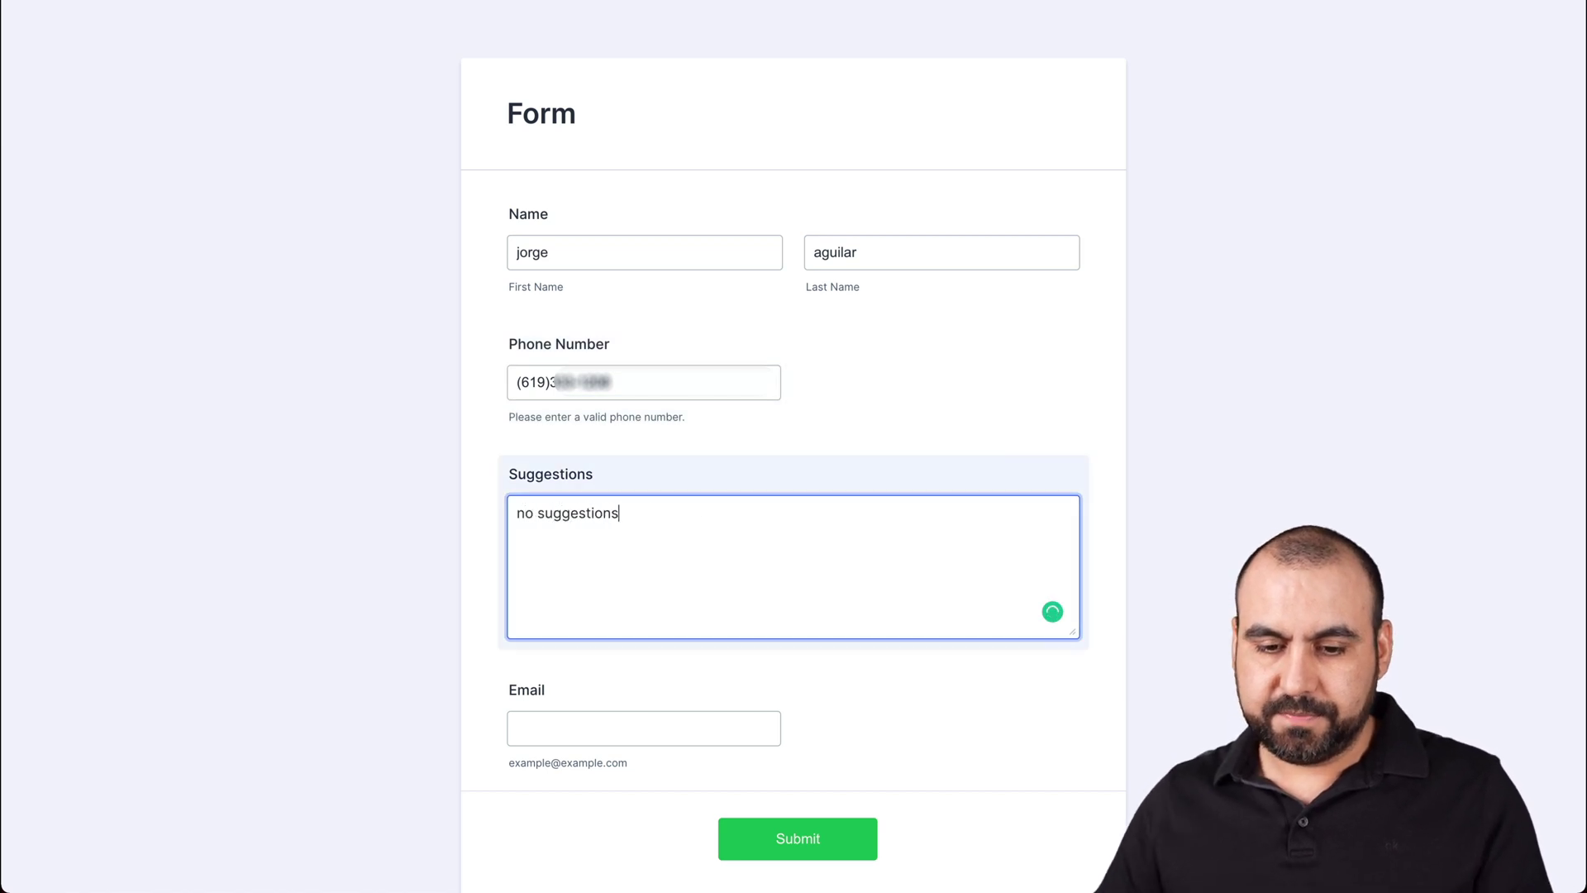
left_click(634, 723)
type("test@test.com")
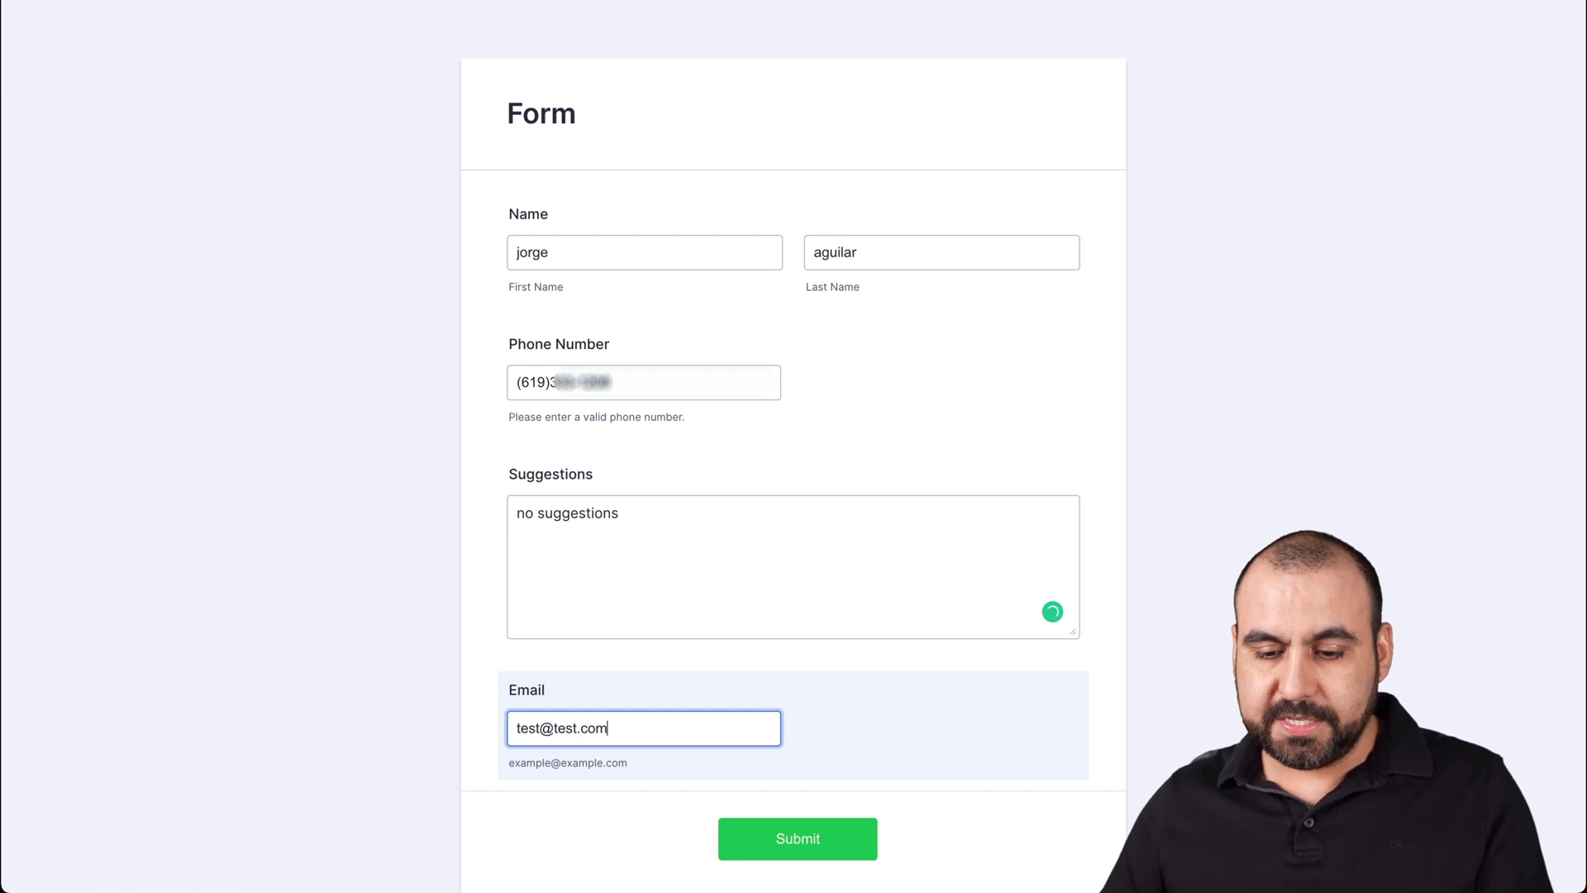
left_click(777, 826)
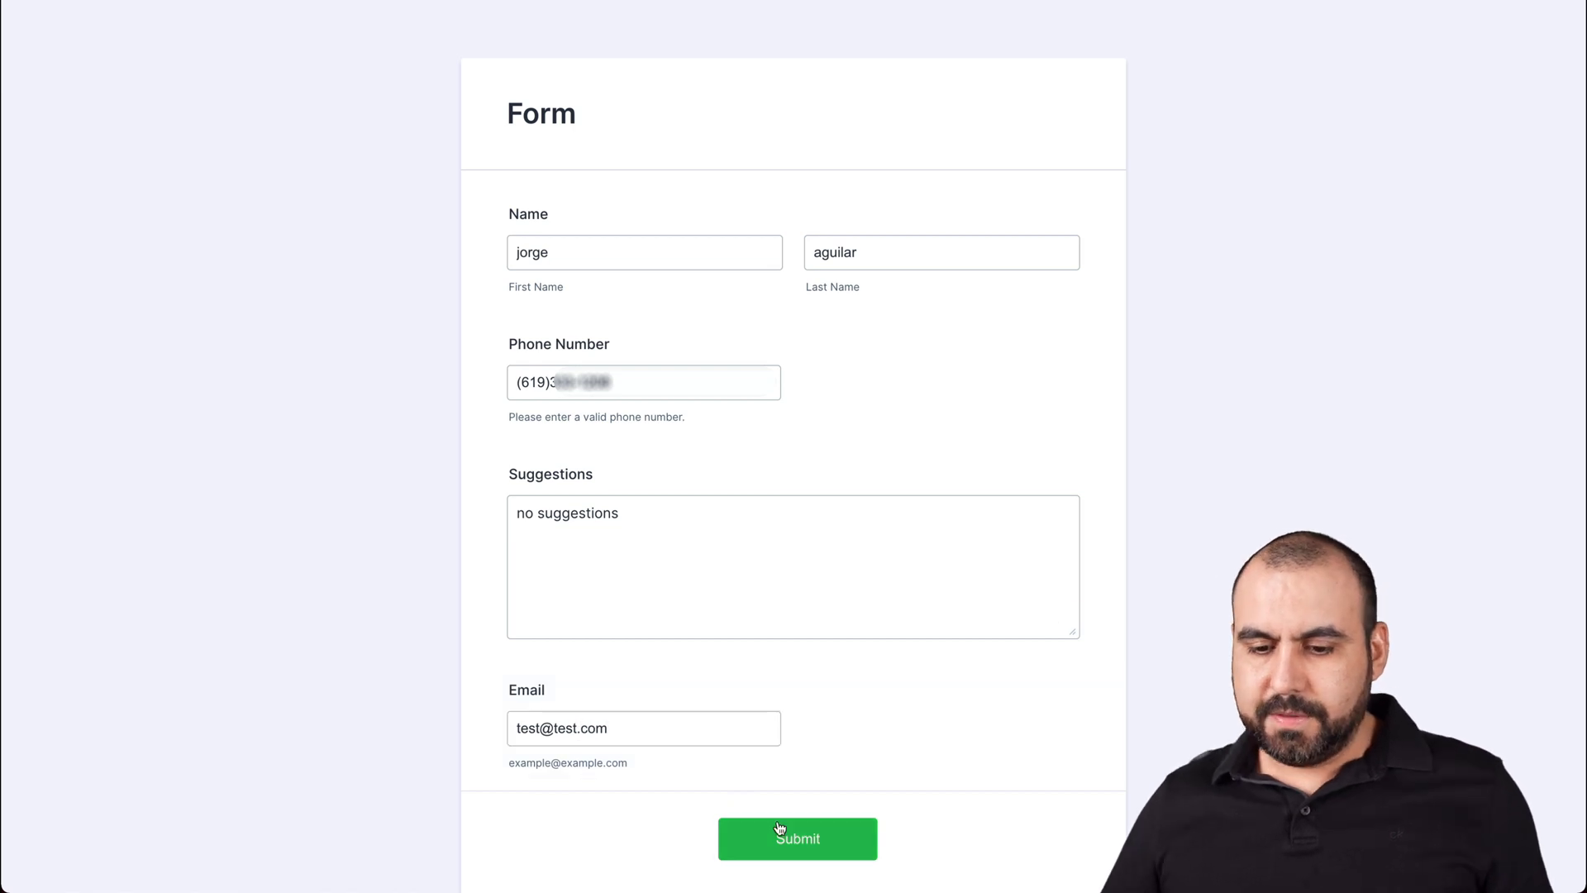
left_click(792, 840)
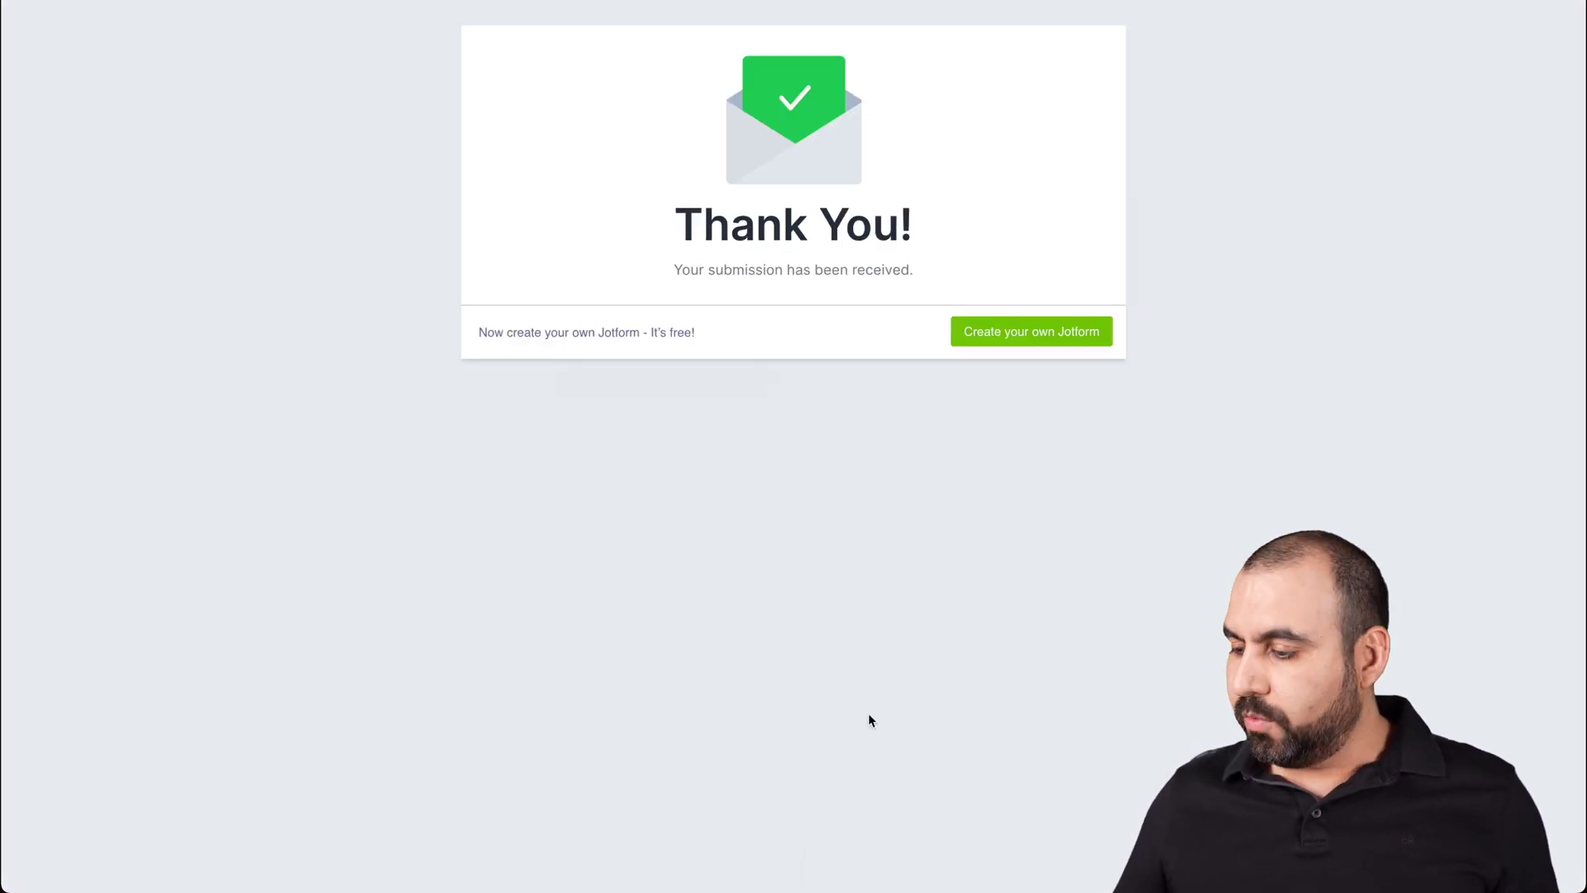
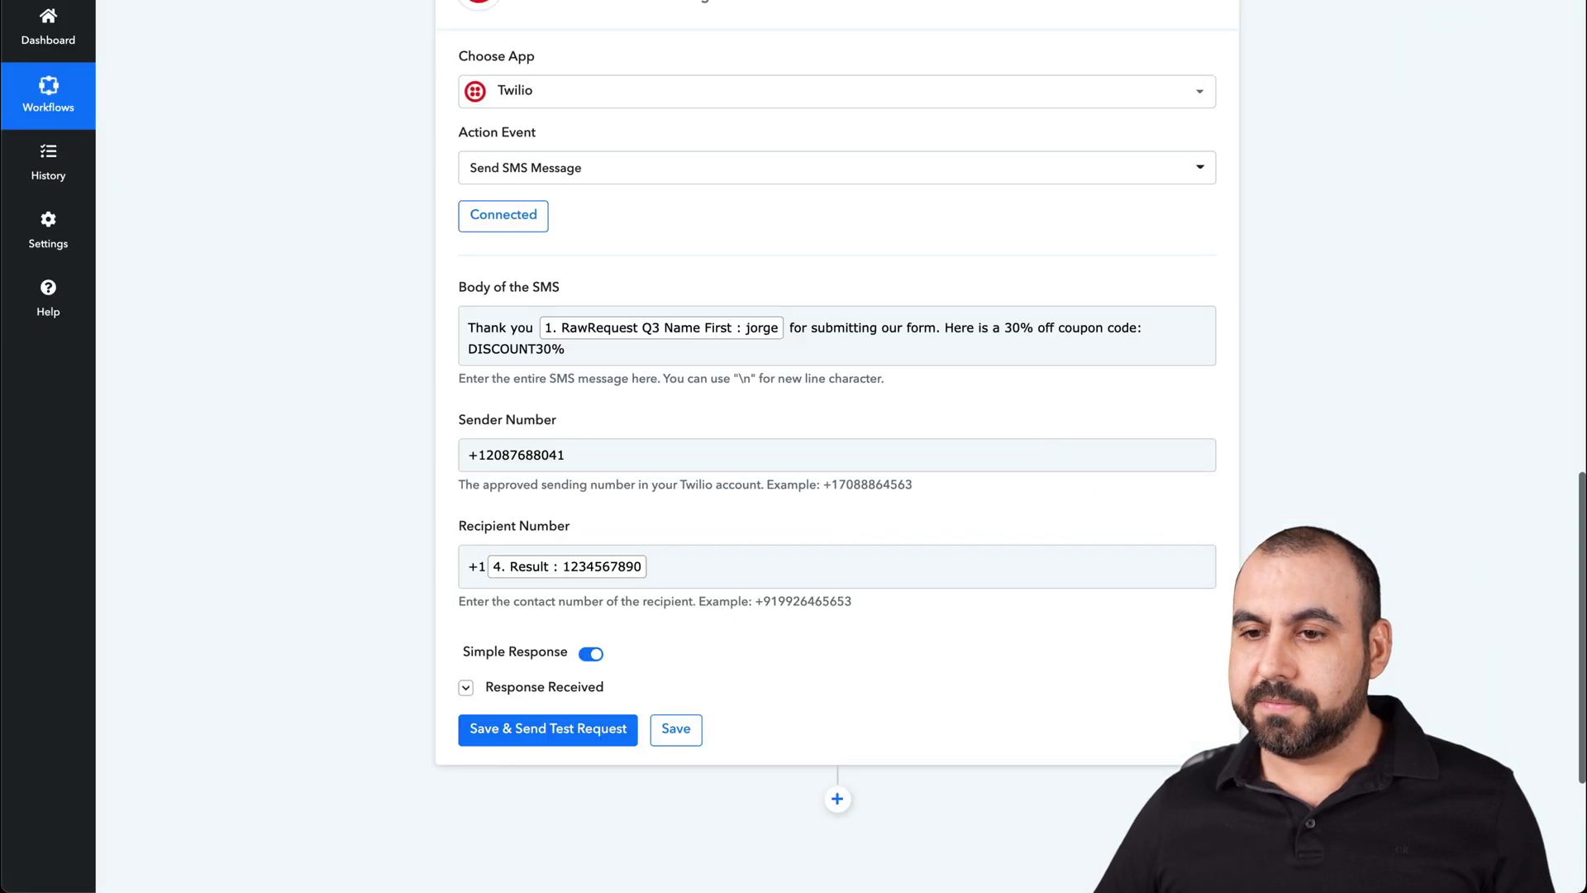
- Insert a Delay by Pabbly step above the Twilio SMS step
left_click(836, 563)
scroll(836, 562, "up", 1)
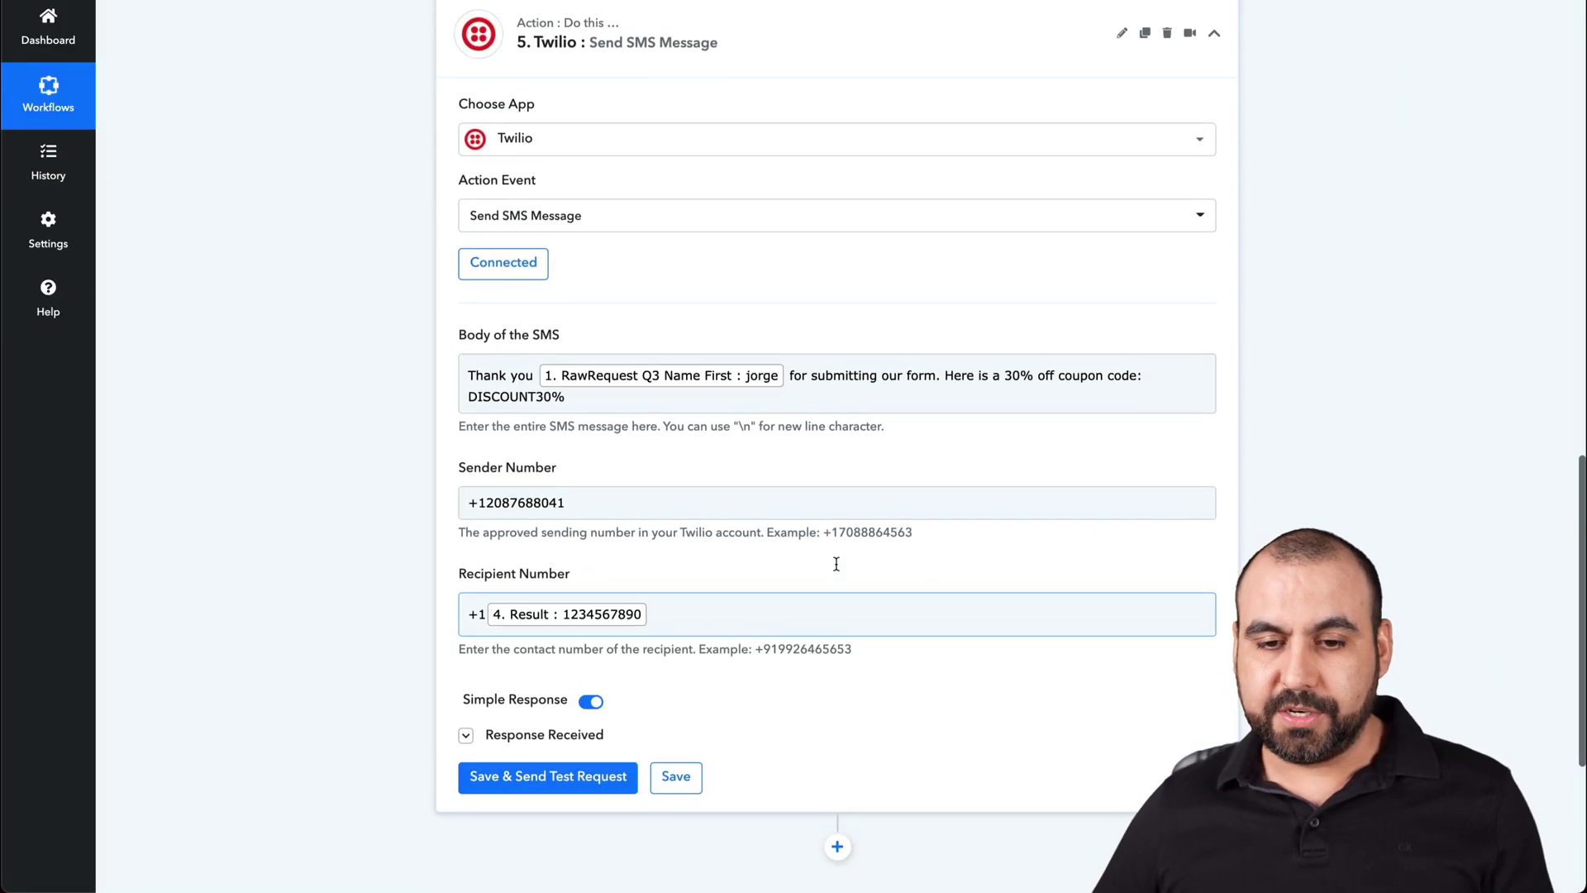
scroll(836, 563, "up", 4)
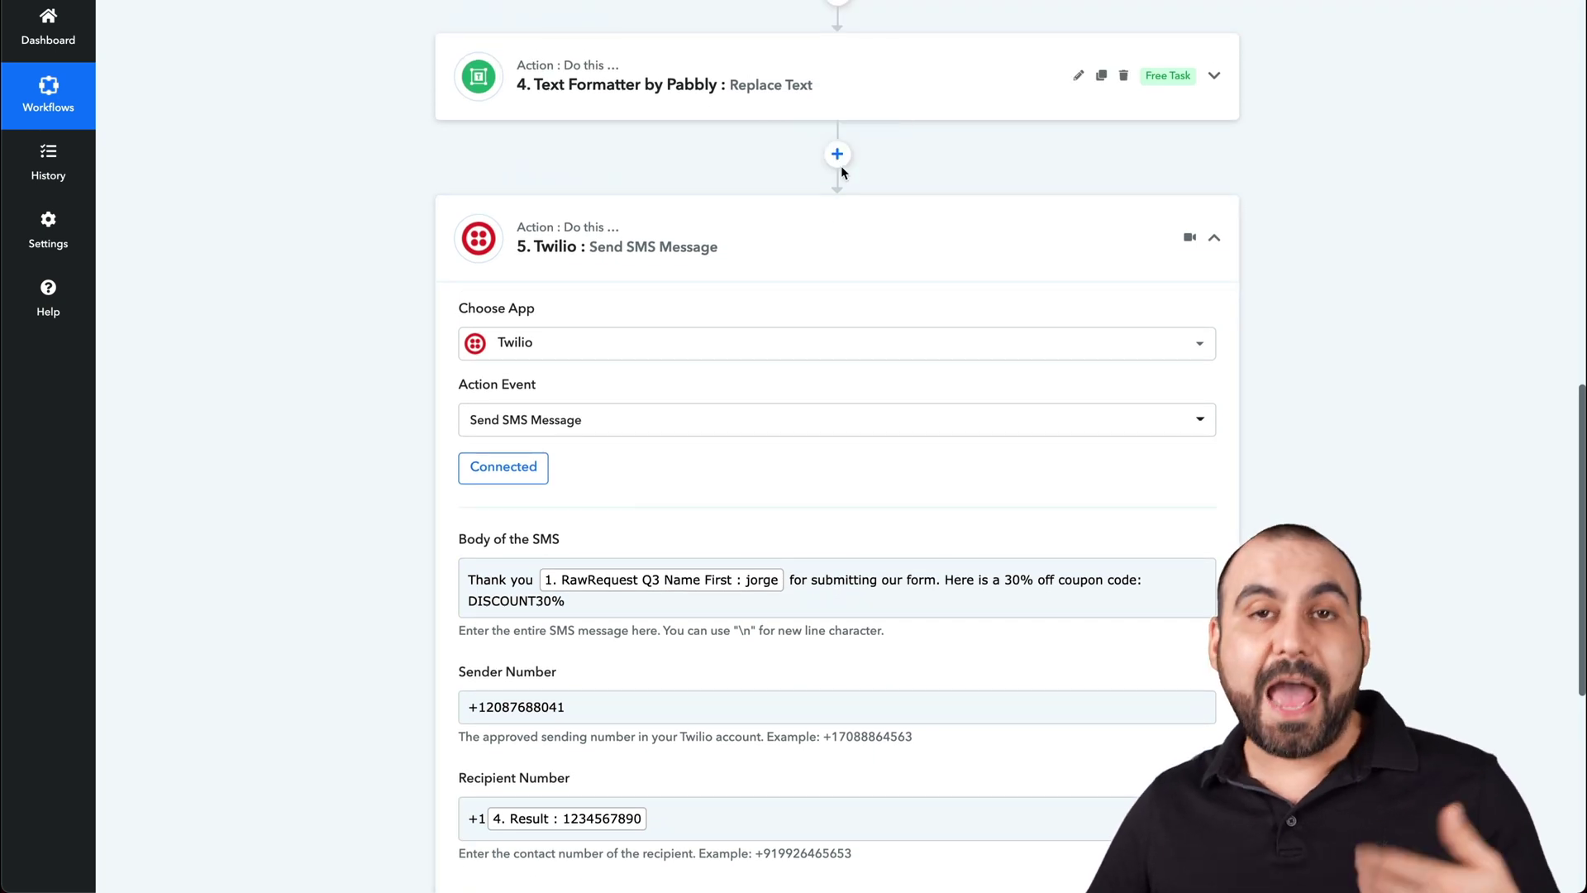
left_click(837, 154)
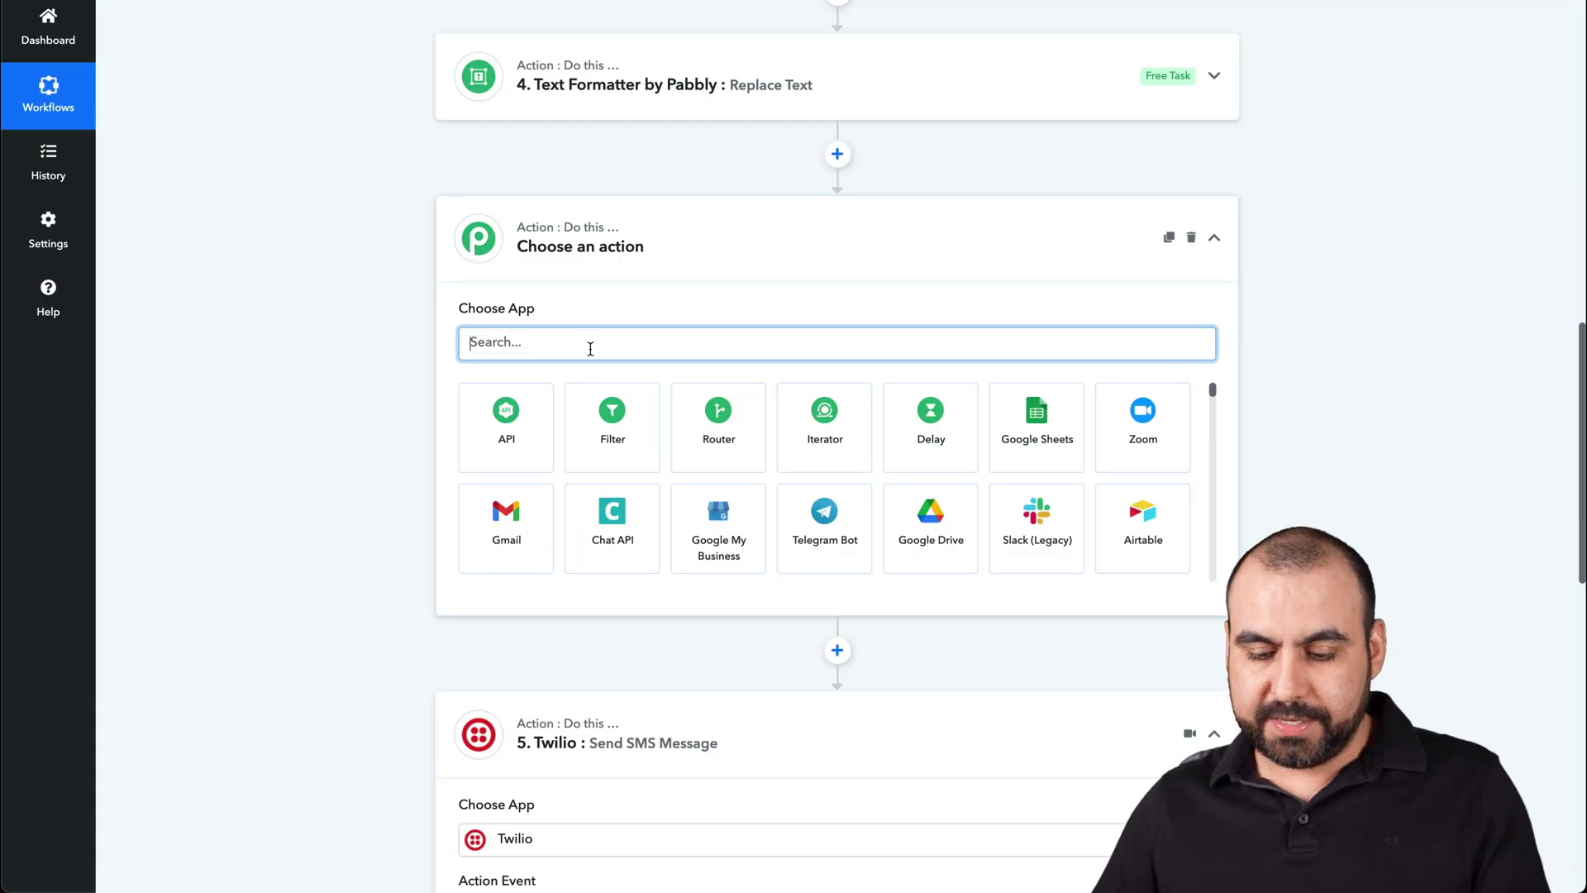
type("del")
left_click(534, 412)
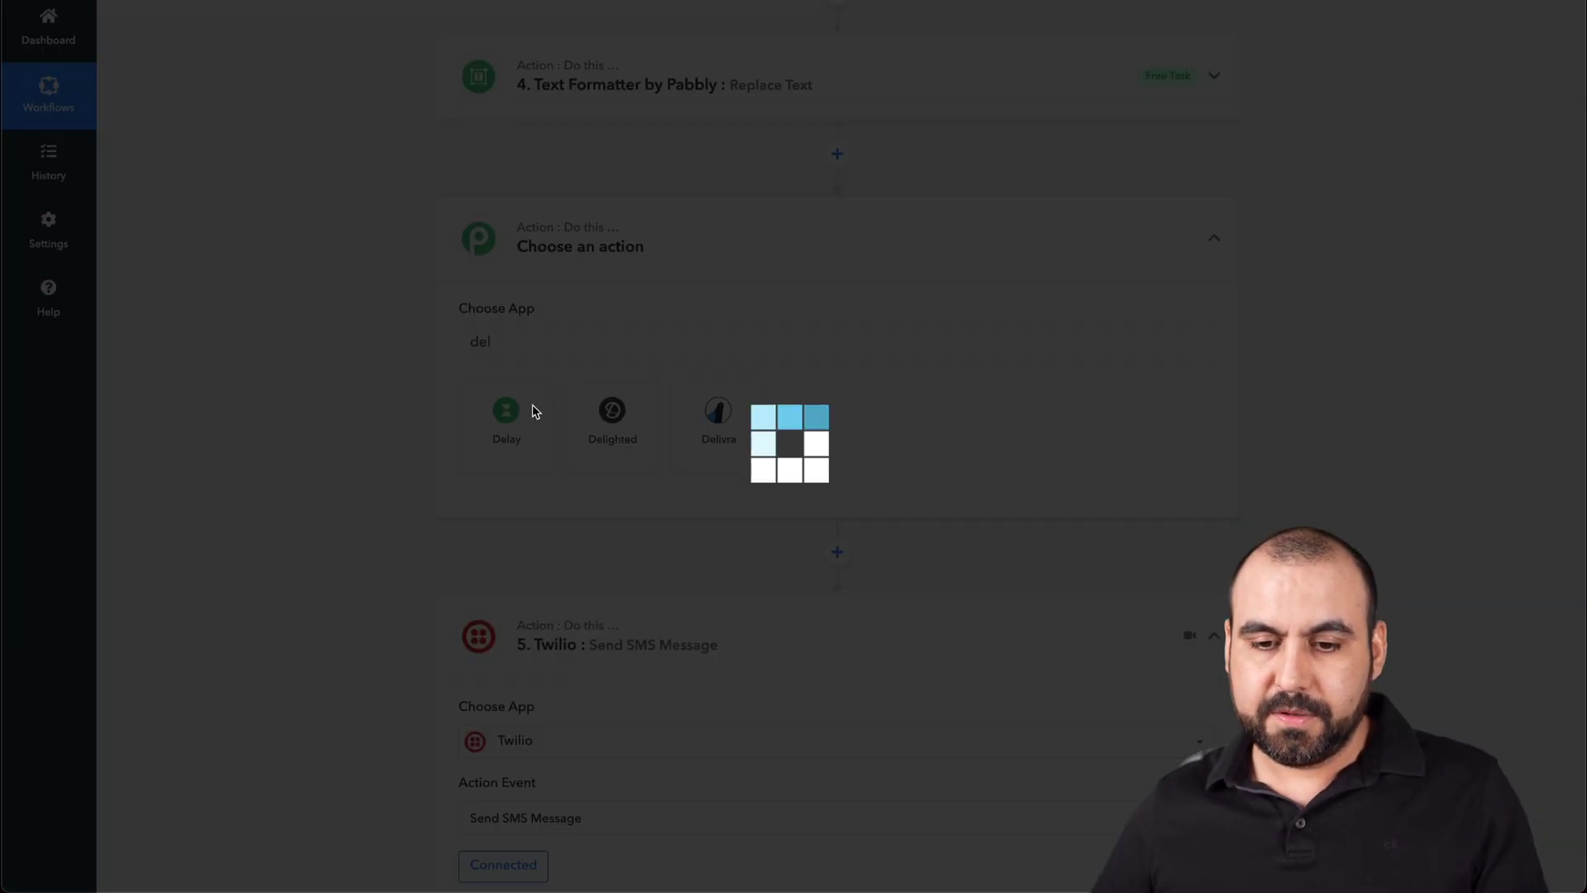
- Set the delay to 2 Days, then start deleting the misplaced delay step
scroll(550, 417, "down", 1)
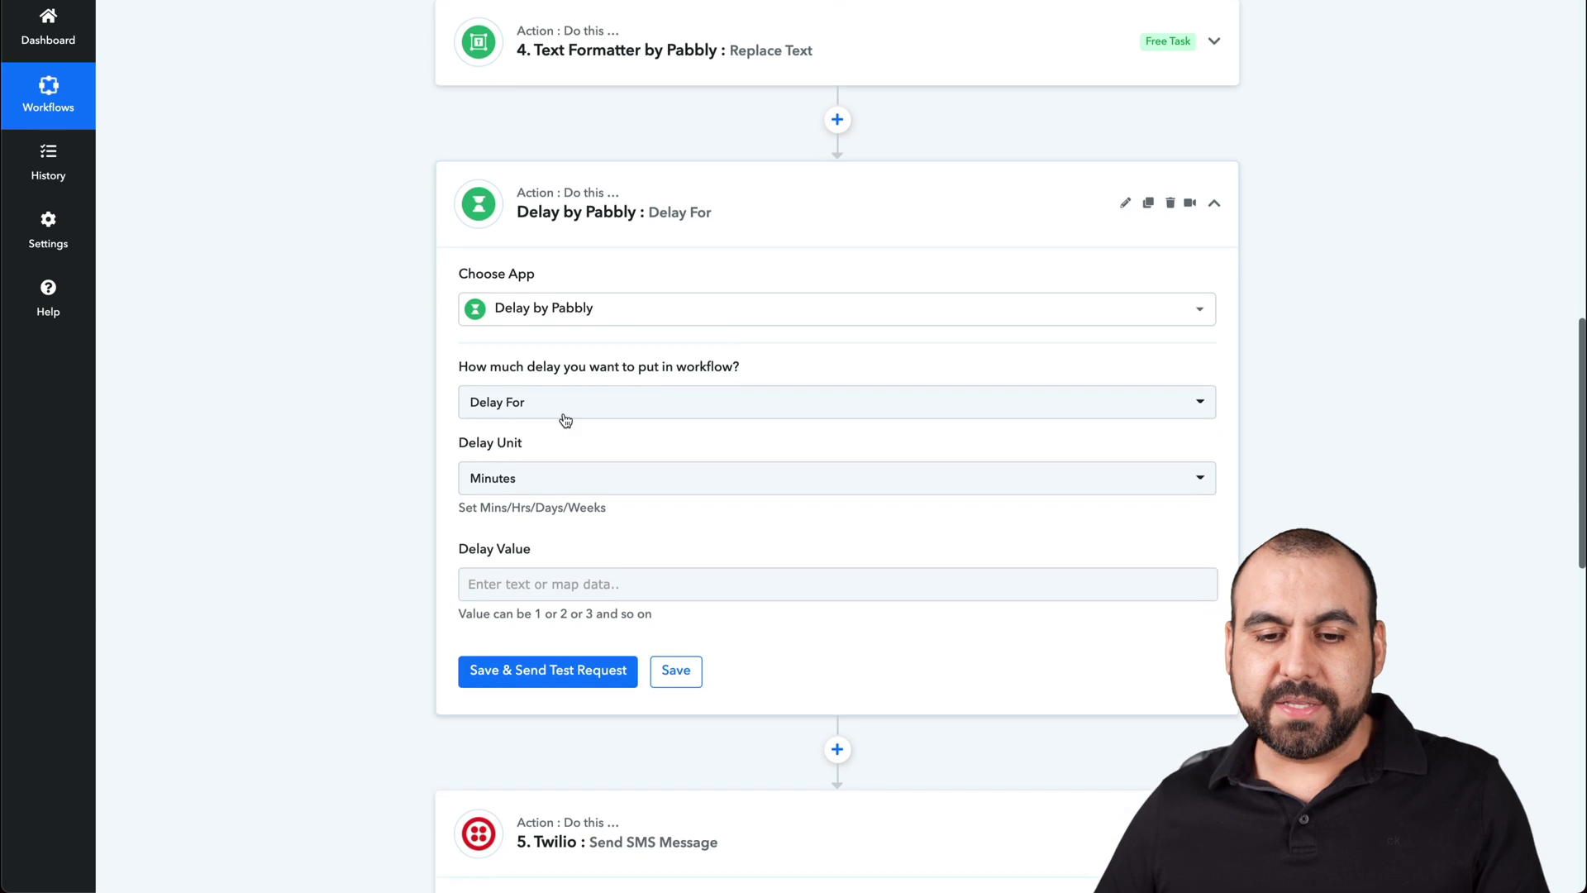
left_click(542, 479)
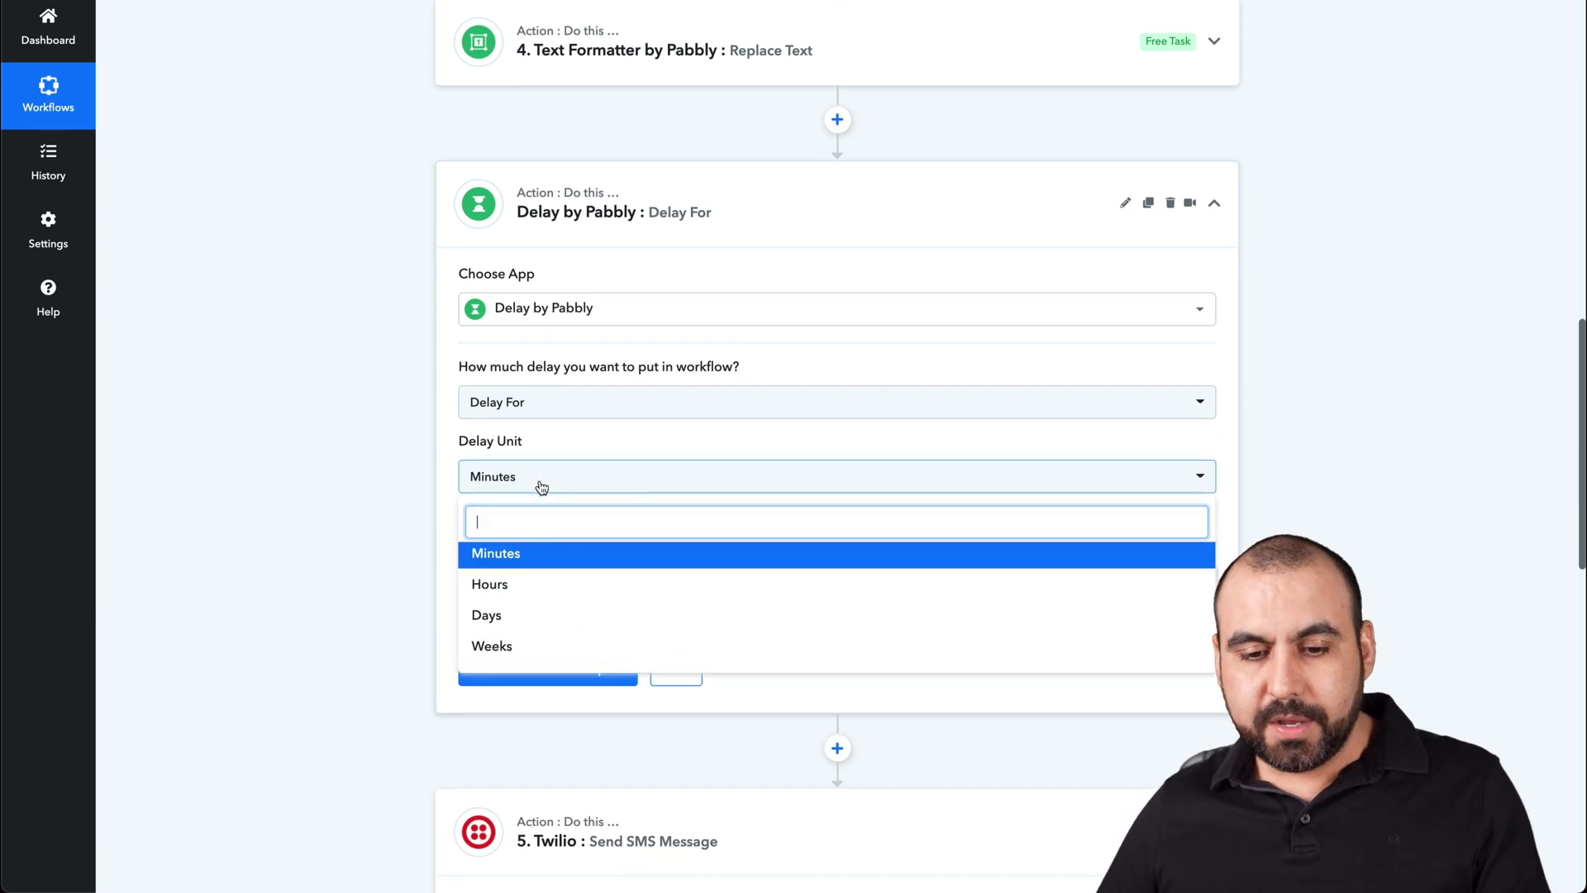
left_click(534, 618)
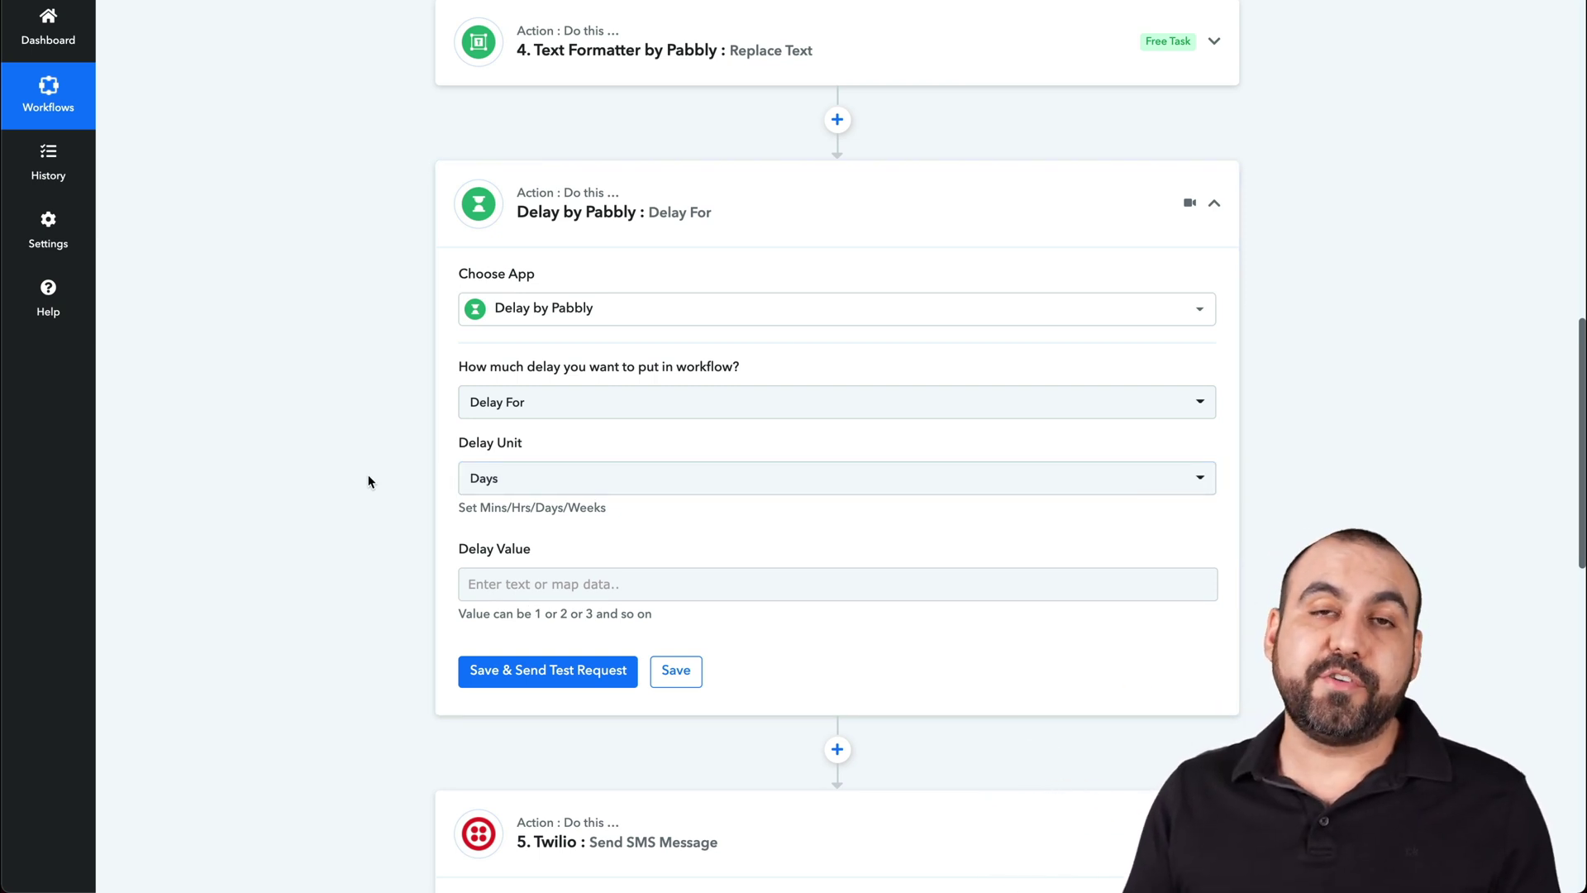
left_click(559, 589)
type("2")
left_click(382, 552)
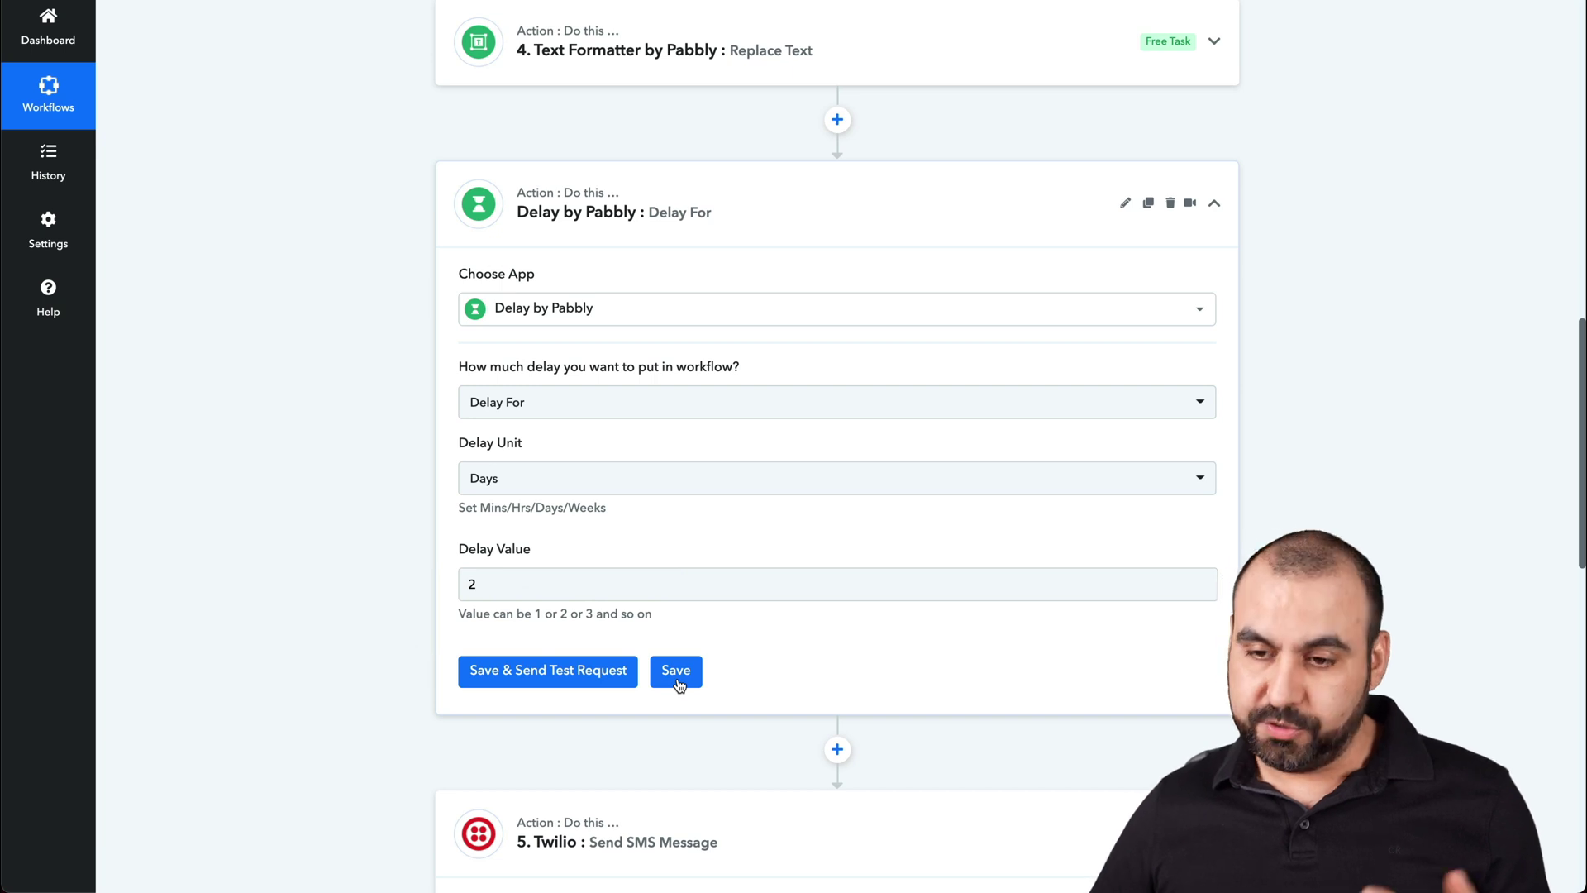
left_click(1168, 204)
- Confirm deletion of the misplaced delay and collapse the Twilio SMS step
left_click(727, 536)
left_click(786, 535)
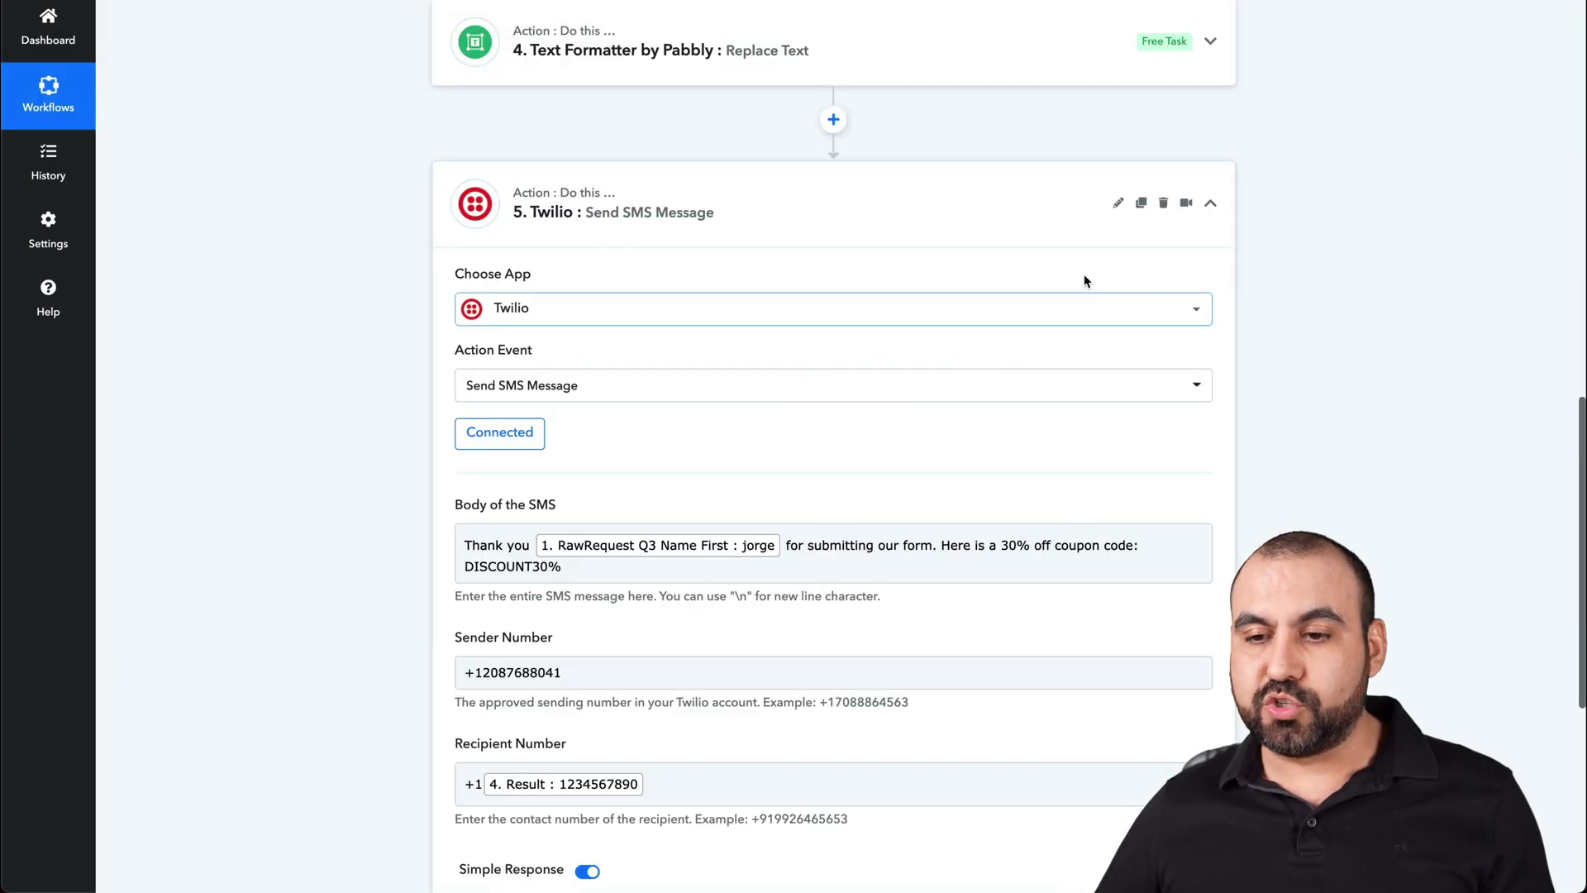
left_click(1211, 206)
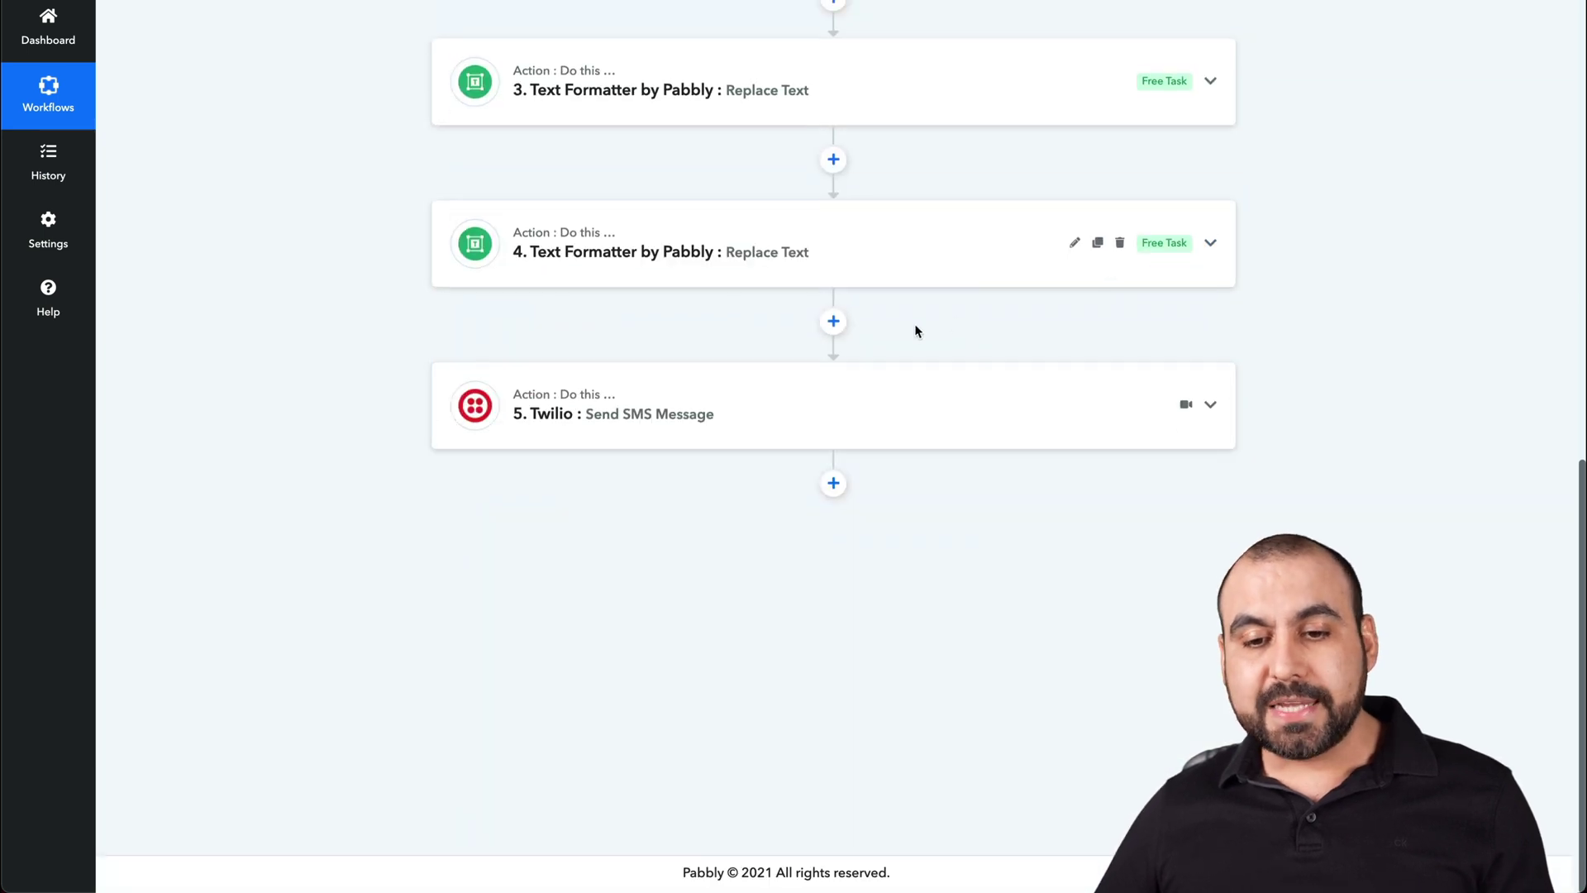
- Add a Delay by Pabbly step after the Twilio step with Days as the unit
left_click(833, 484)
left_click(570, 661)
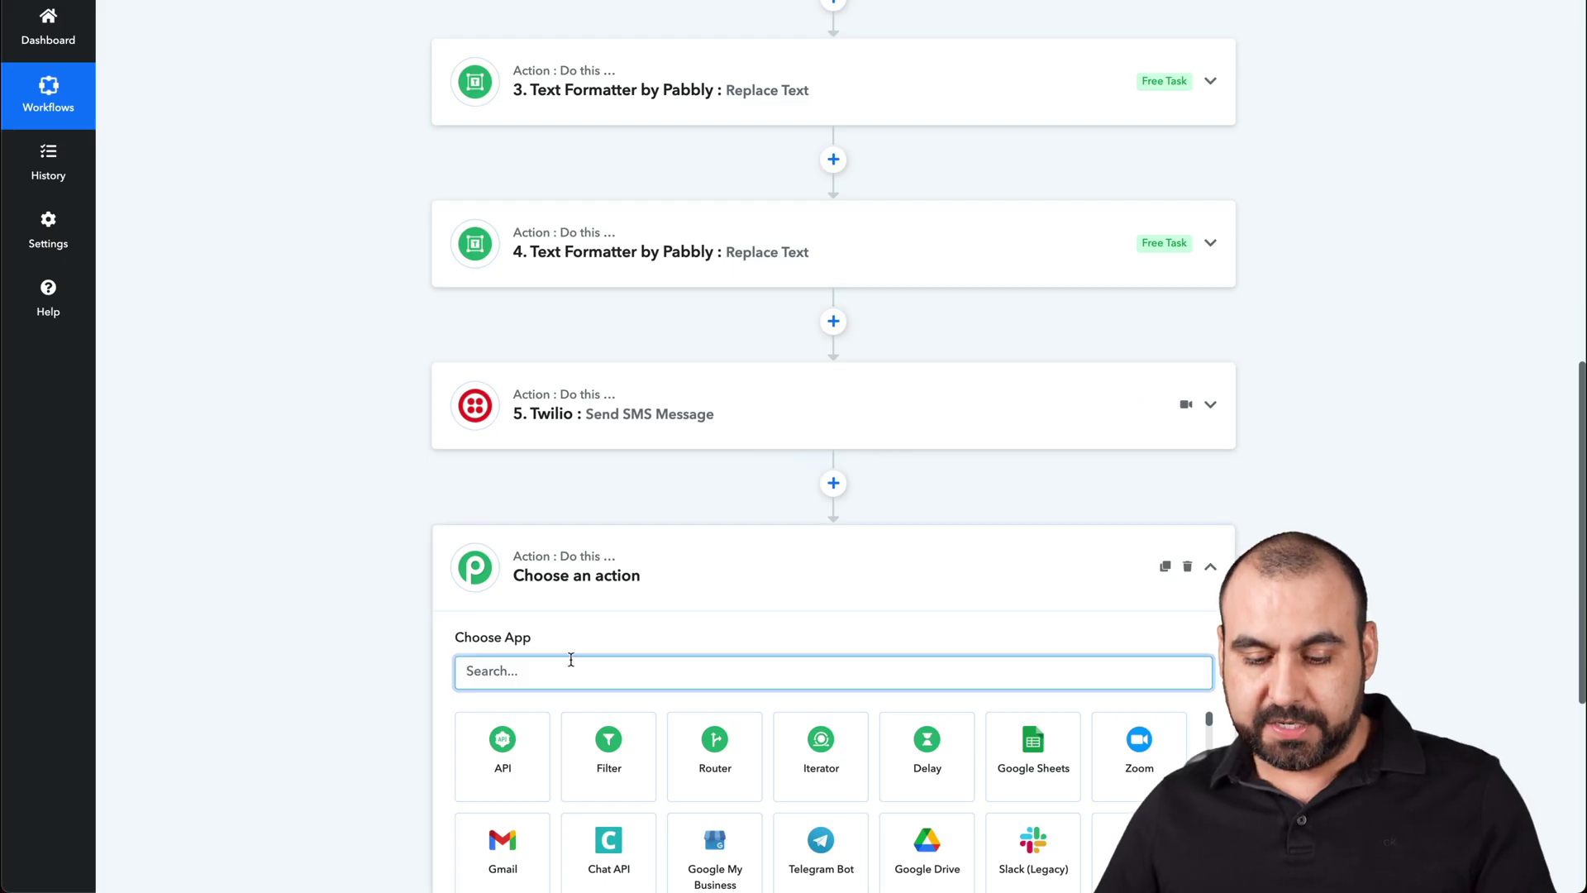
type("delay")
left_click(505, 744)
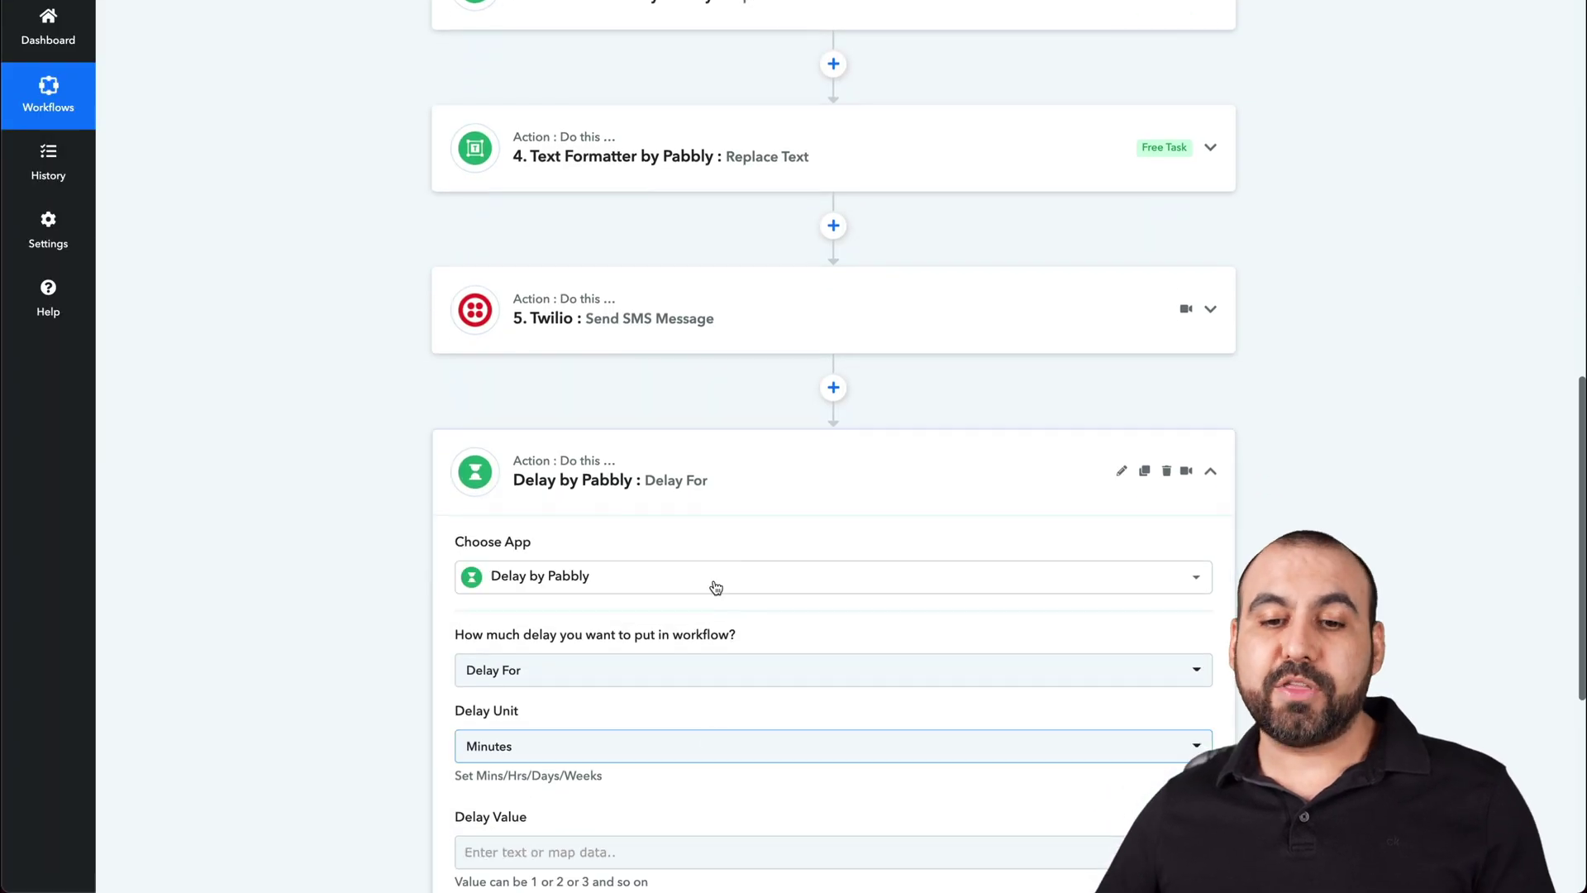
scroll(696, 322, "down", 3)
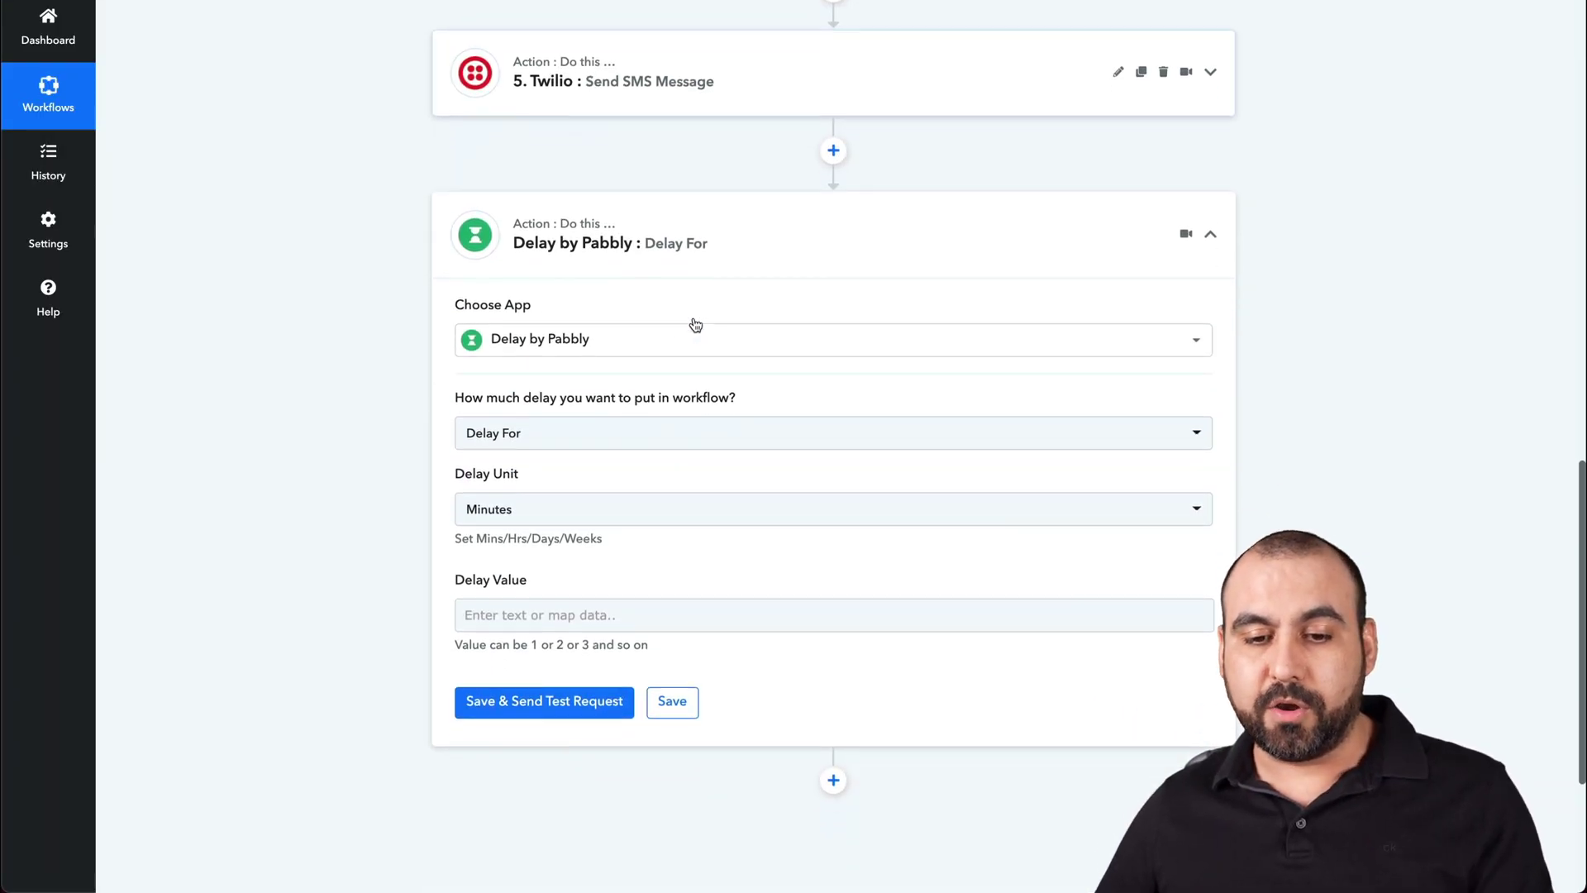
left_click(524, 473)
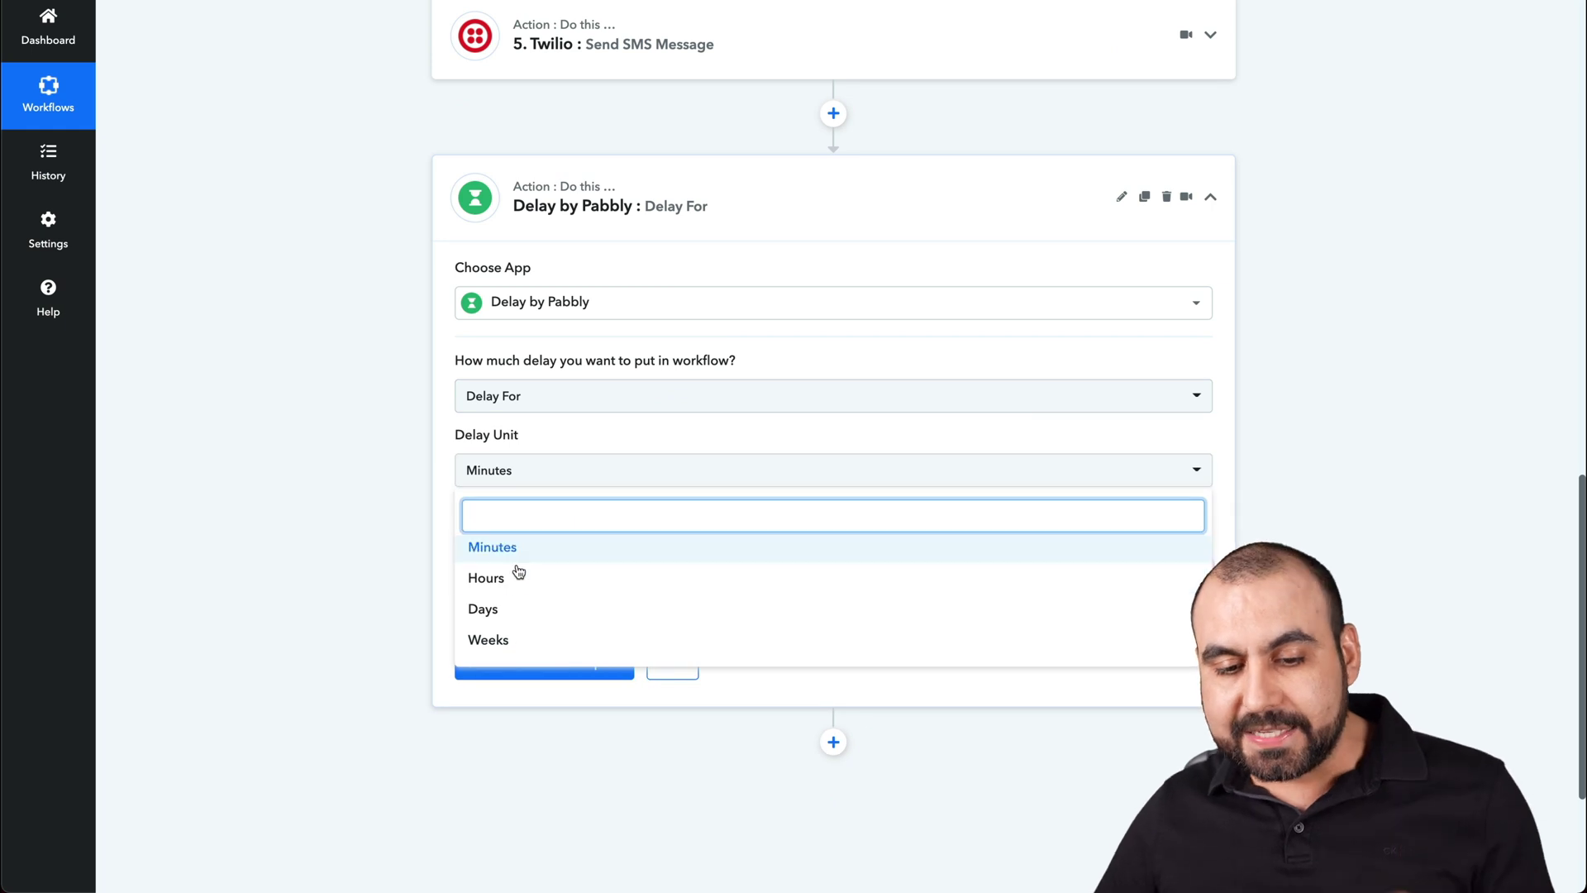
left_click(503, 610)
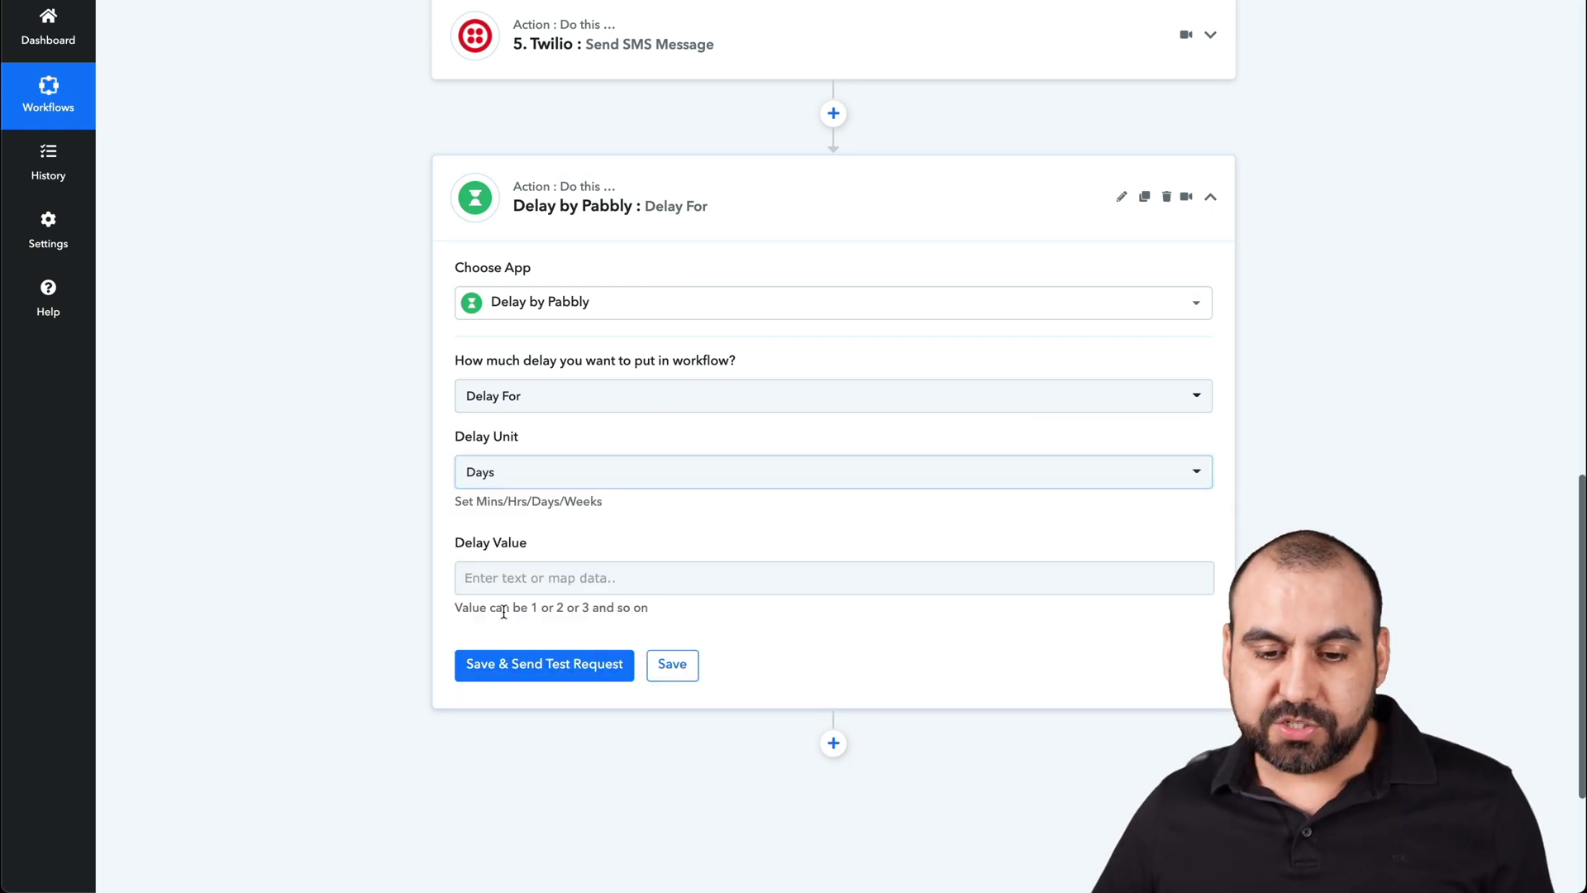
- Enter a delay value of 2, save the 2-day delay, and add a step below it
left_click(563, 583)
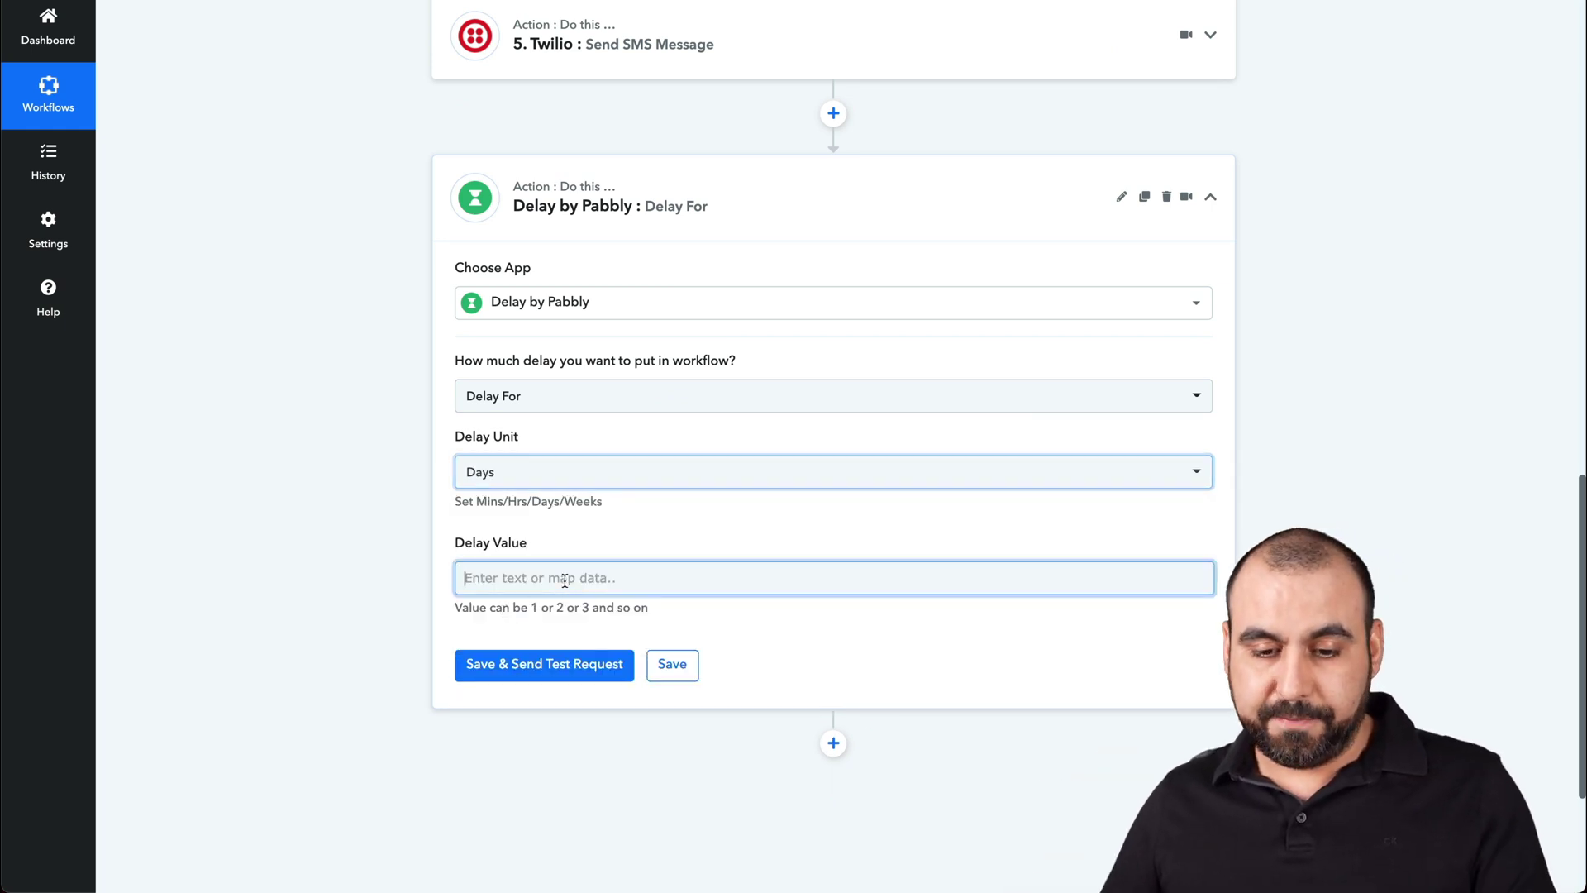
left_click(395, 564)
left_click(508, 584)
left_click(364, 580)
left_click(463, 581)
type("2")
left_click(367, 563)
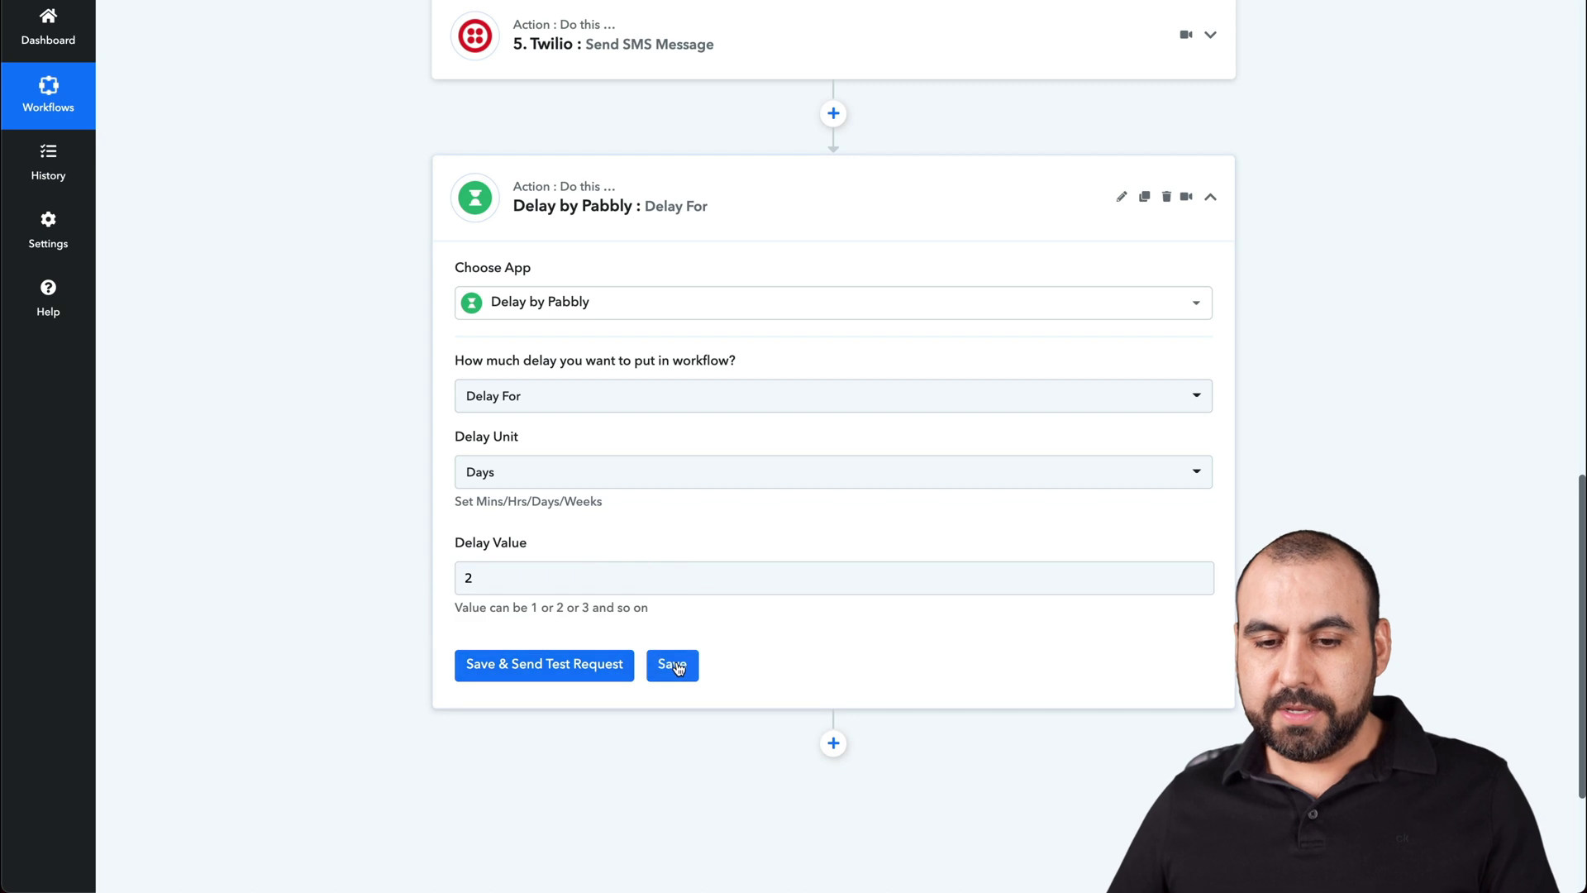
left_click(672, 664)
left_click(792, 540)
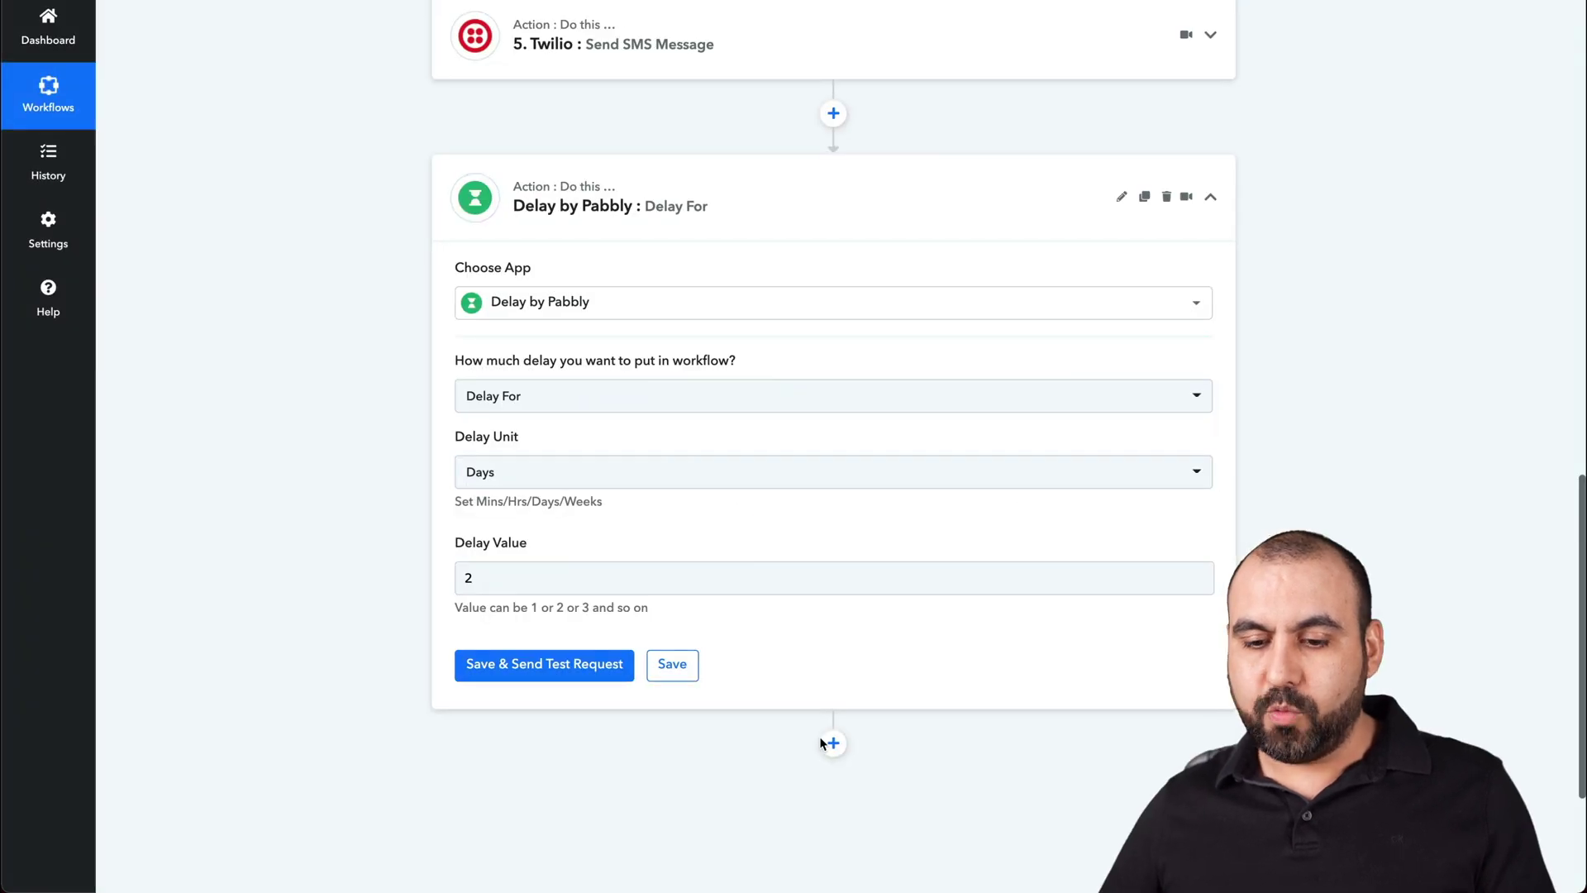
left_click(840, 742)
- Search 'tw' and choose Twilio as the app for the step after the delay
type("w")
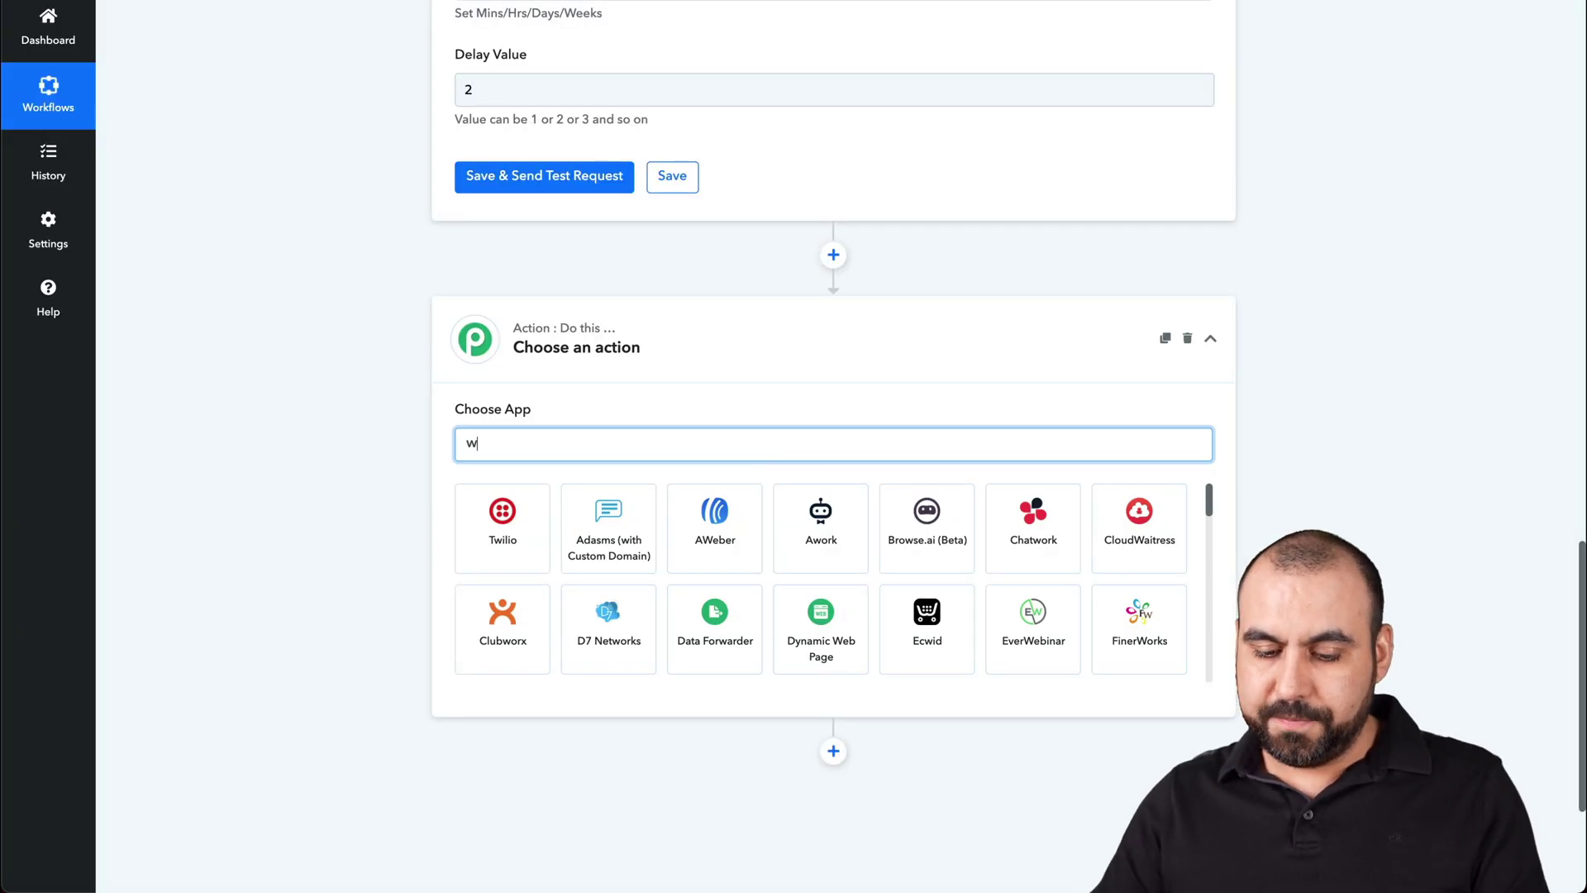
key("BackSpace")
type("t")
type("tw")
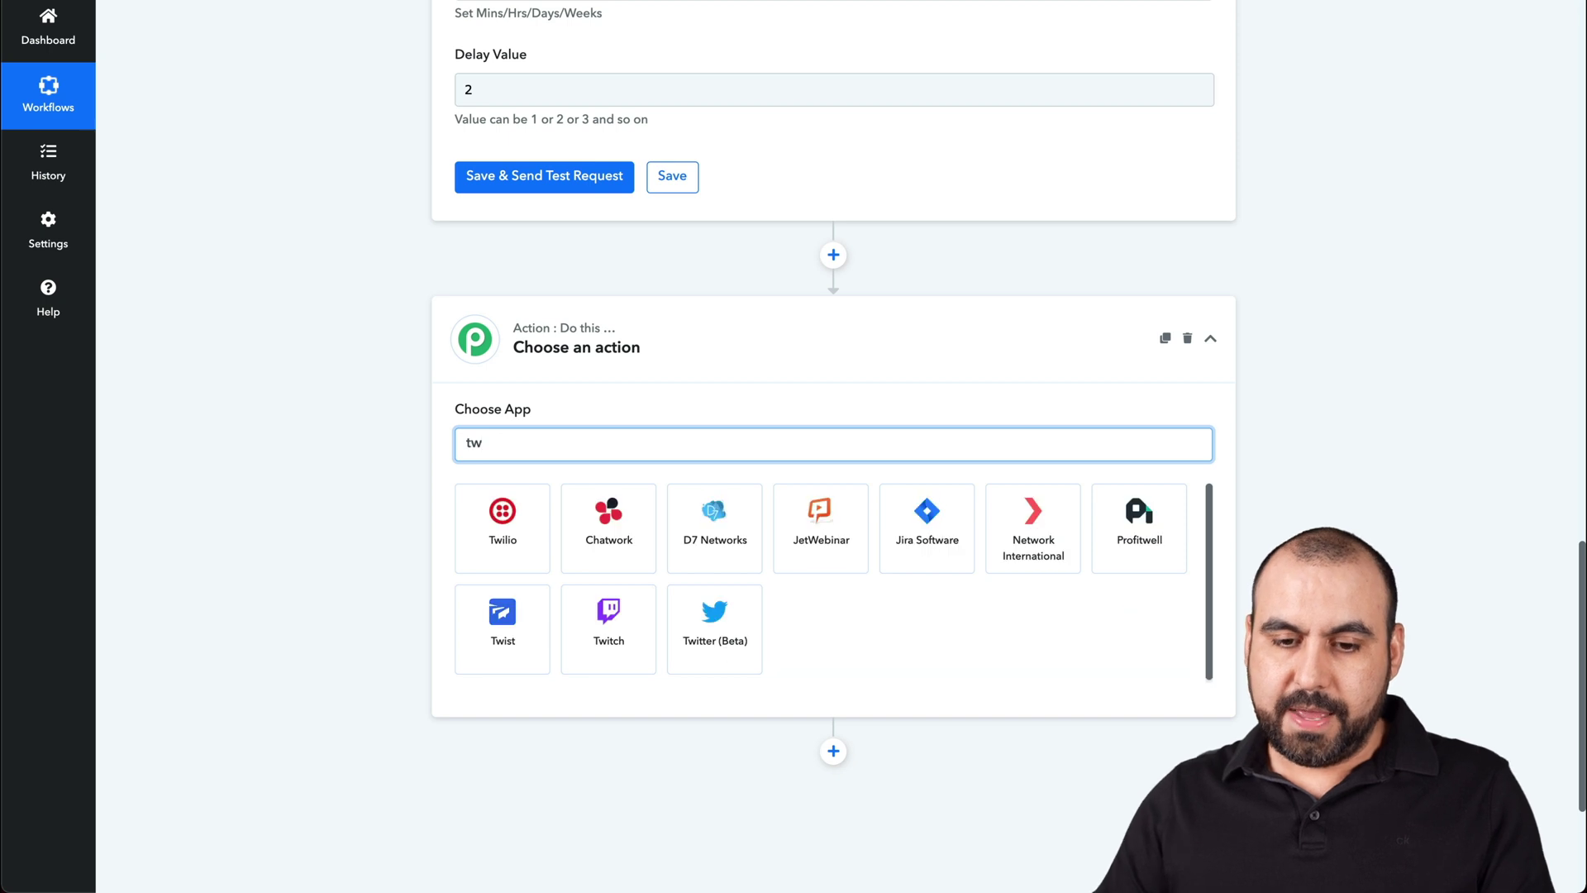
left_click(461, 506)
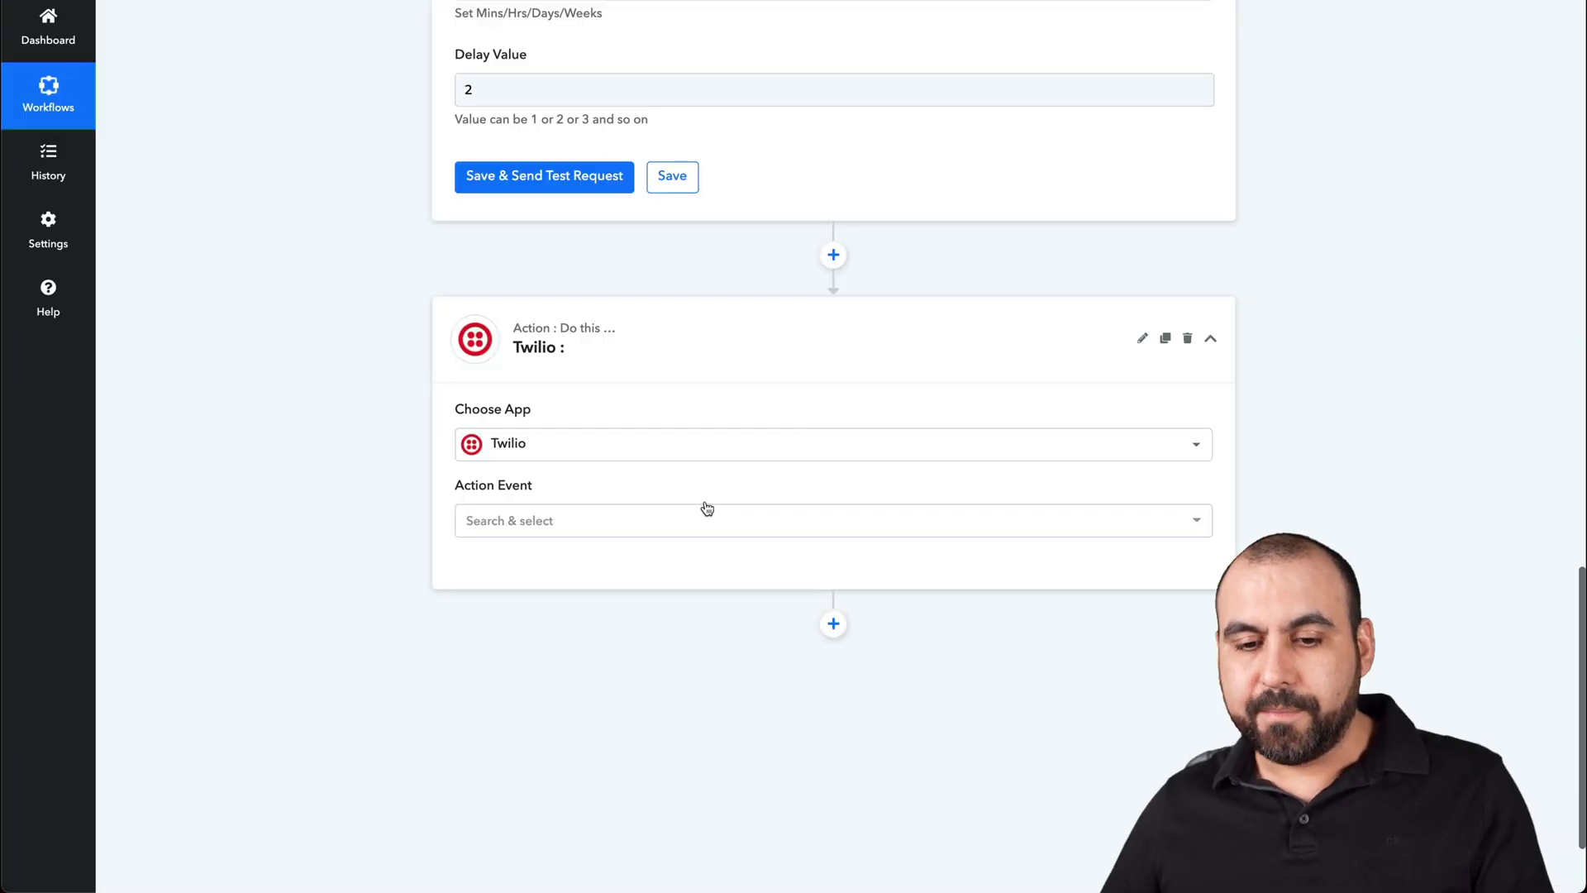
scroll(498, 455, "up", 2)
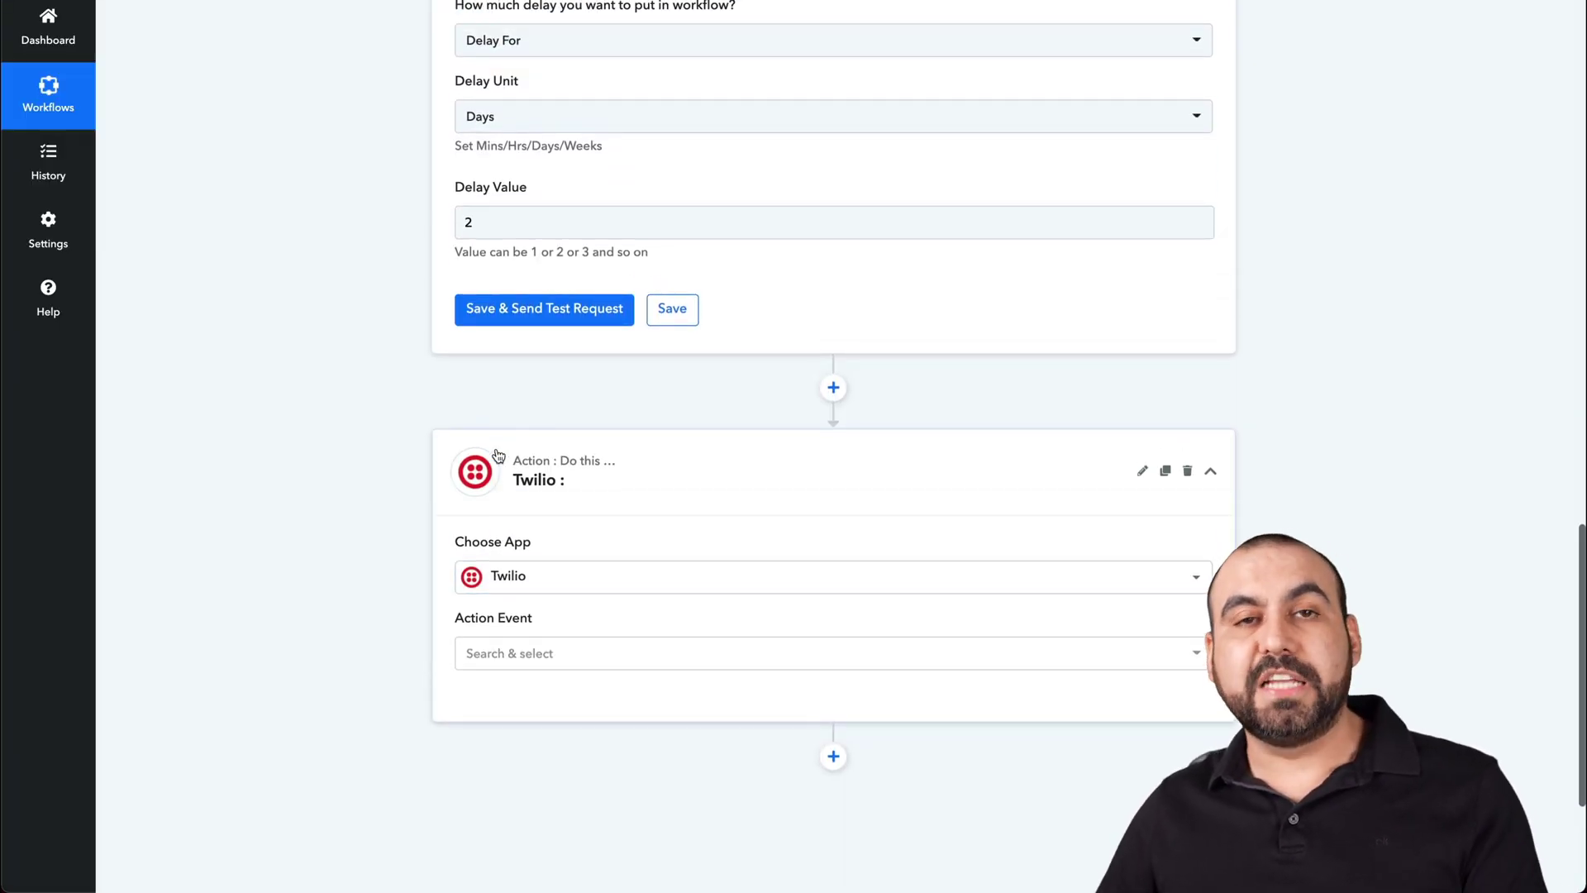